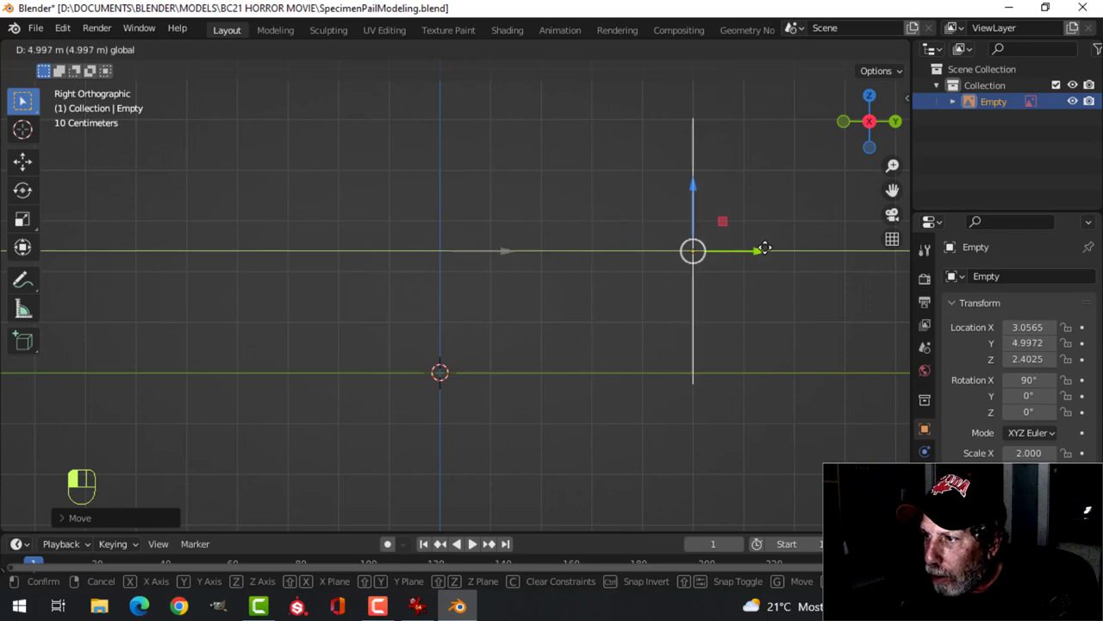
Move the reference image back about 5 m along Y, toggle its visibility off and on, and frame it in front view
left_click(795, 248)
key("KP_1")
scroll(430, 313, "up", 4)
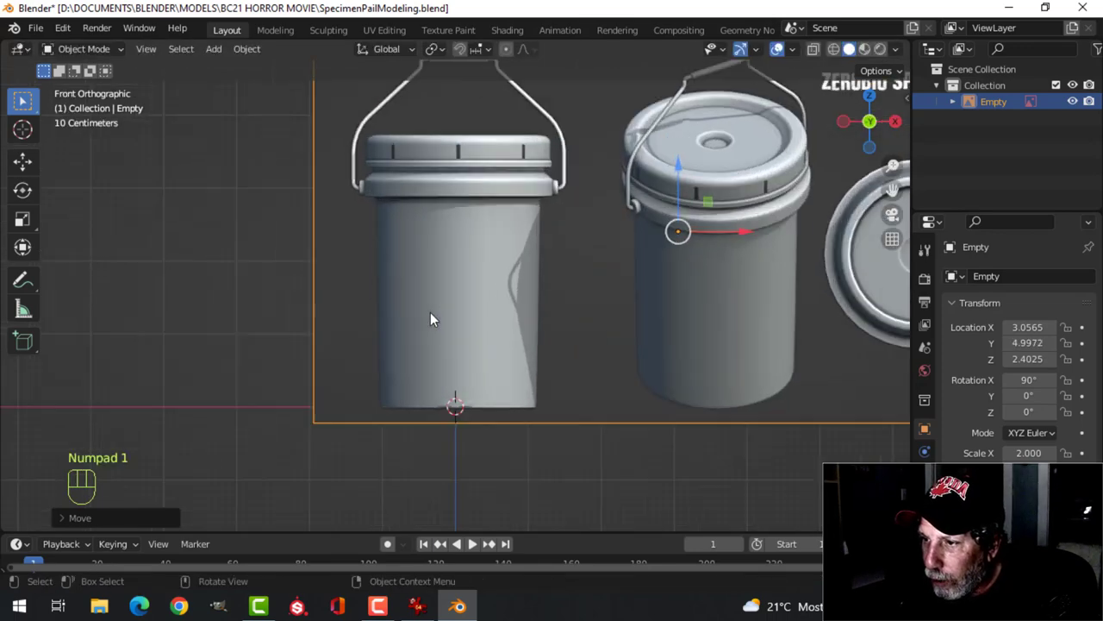
scroll(503, 338, "down", 2)
middle_click_drag(509, 293, 479, 325, "shift")
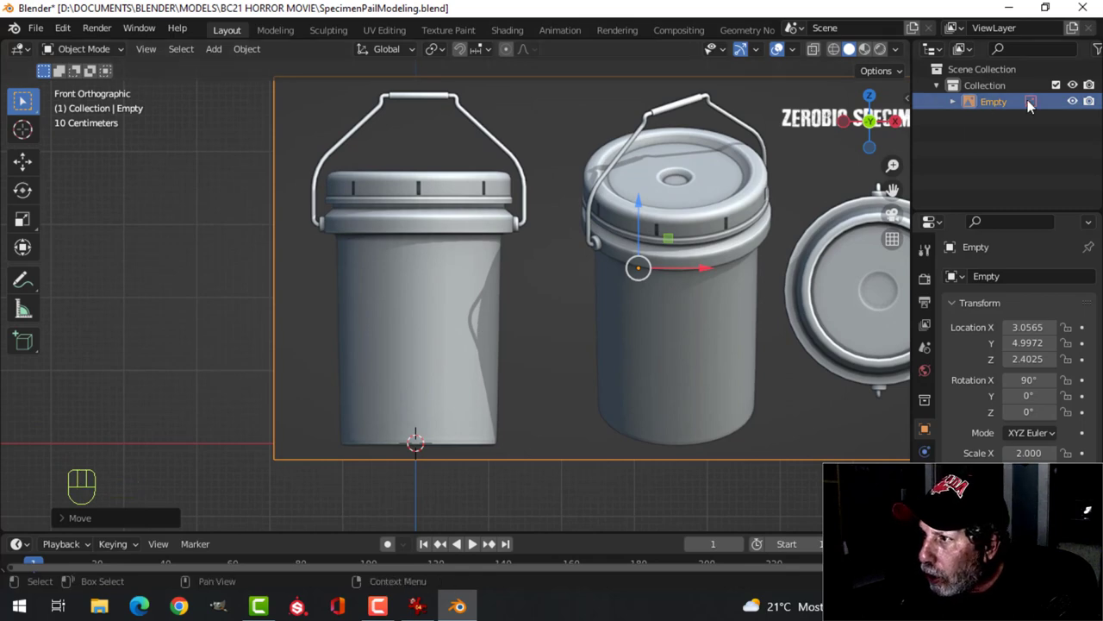
left_click(1073, 102)
left_click(1073, 101)
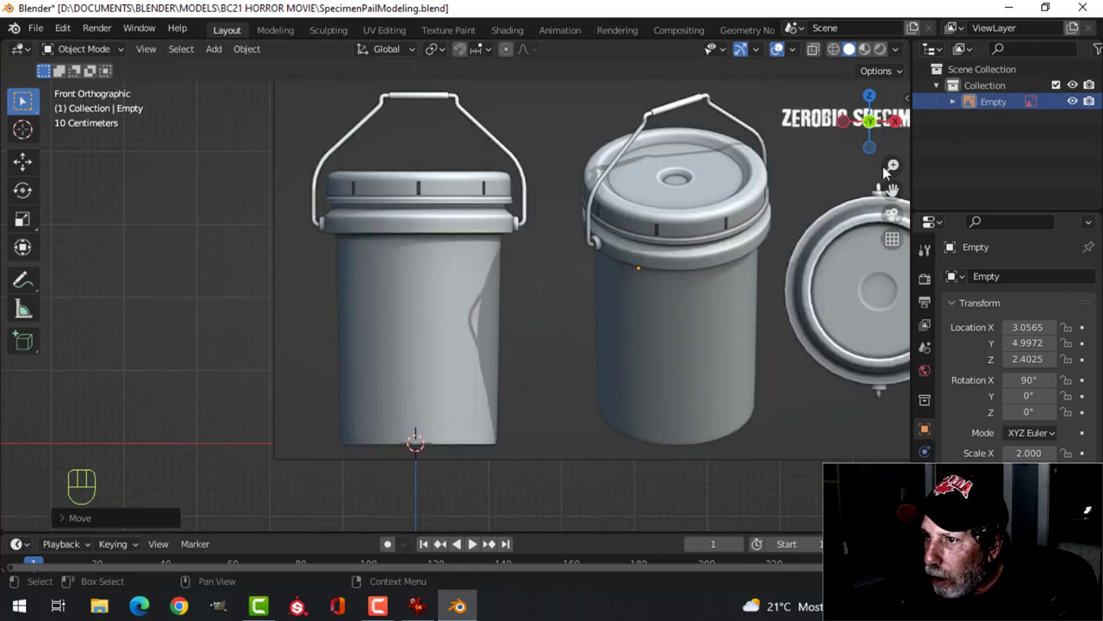
scroll(573, 306, "up", 1)
scroll(555, 313, "down", 2)
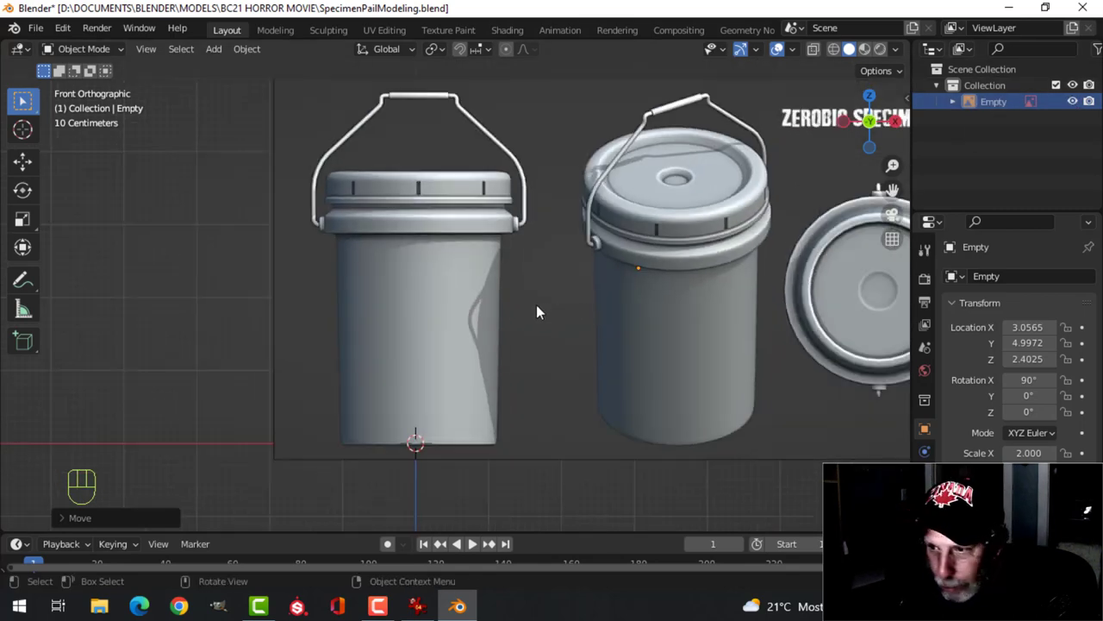
Add a mesh cylinder at the origin with 18 vertices
key("shift+a")
mouse_move(516, 130)
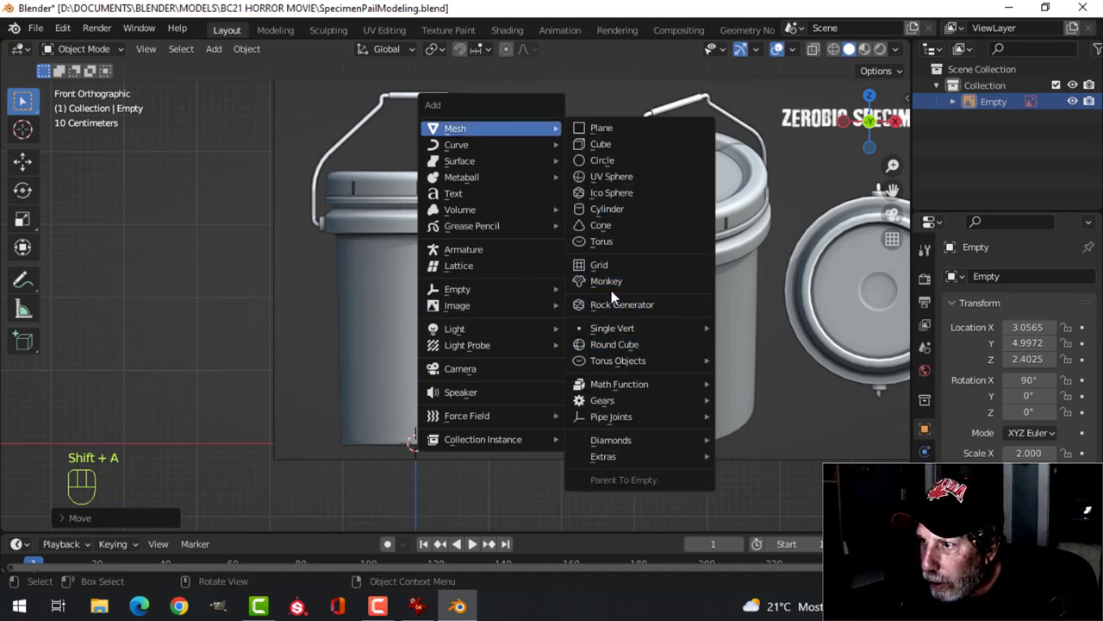
left_click(607, 208)
left_click(93, 517)
left_click(239, 323)
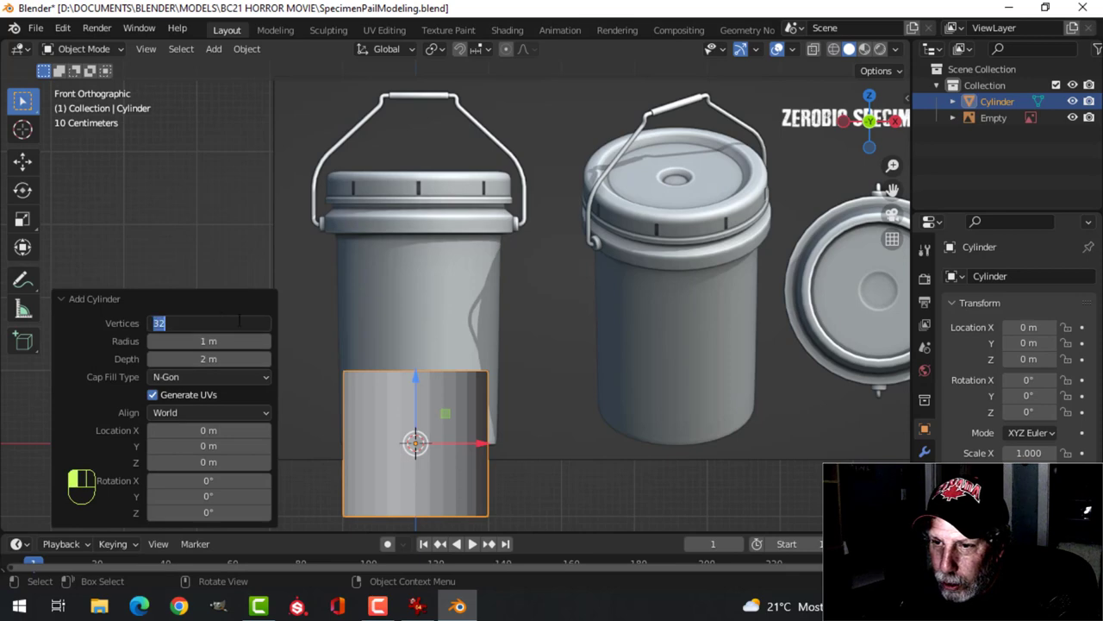
type("18")
key("Return")
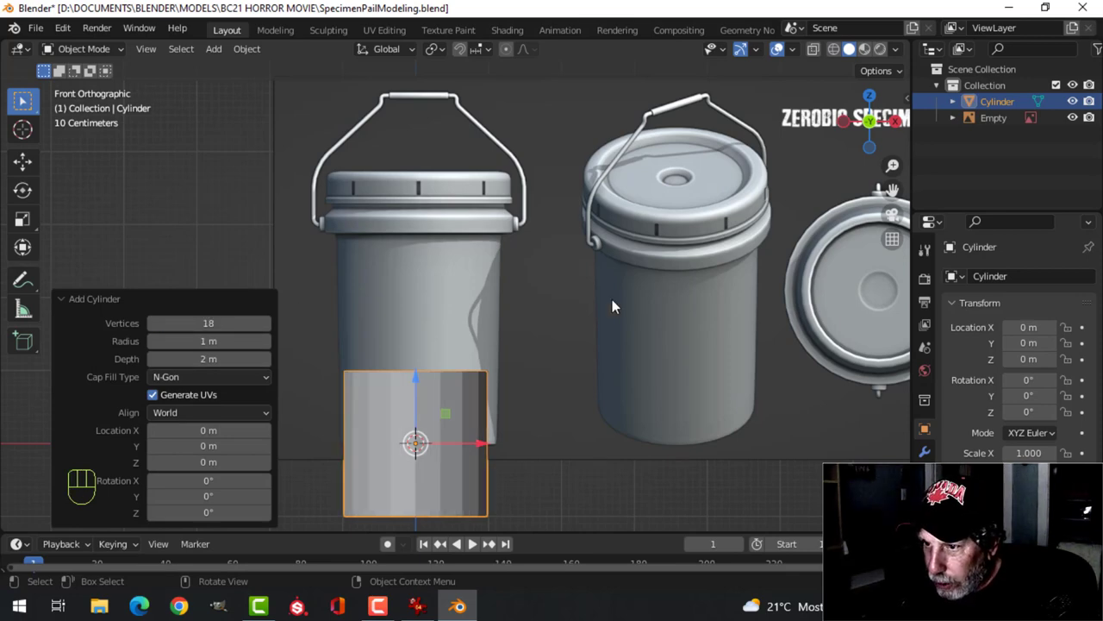
Shift the reference image slightly along negative X so its front-view pail is centred on the cylinder
scroll(601, 301, "up", 1)
scroll(586, 318, "down", 1)
scroll(558, 328, "up", 2)
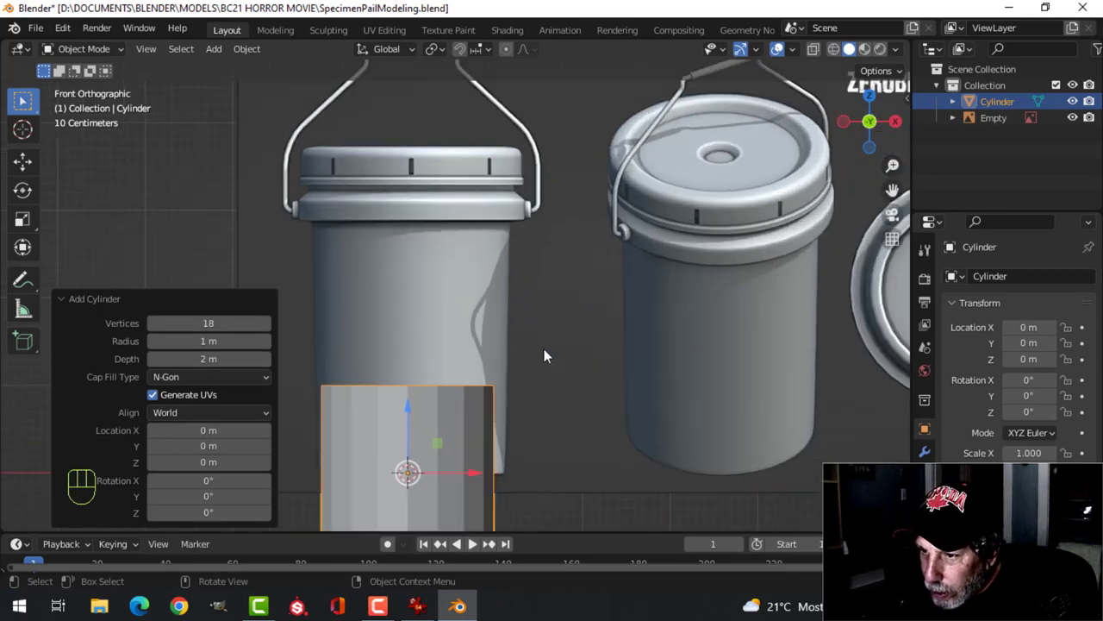
left_click(569, 320)
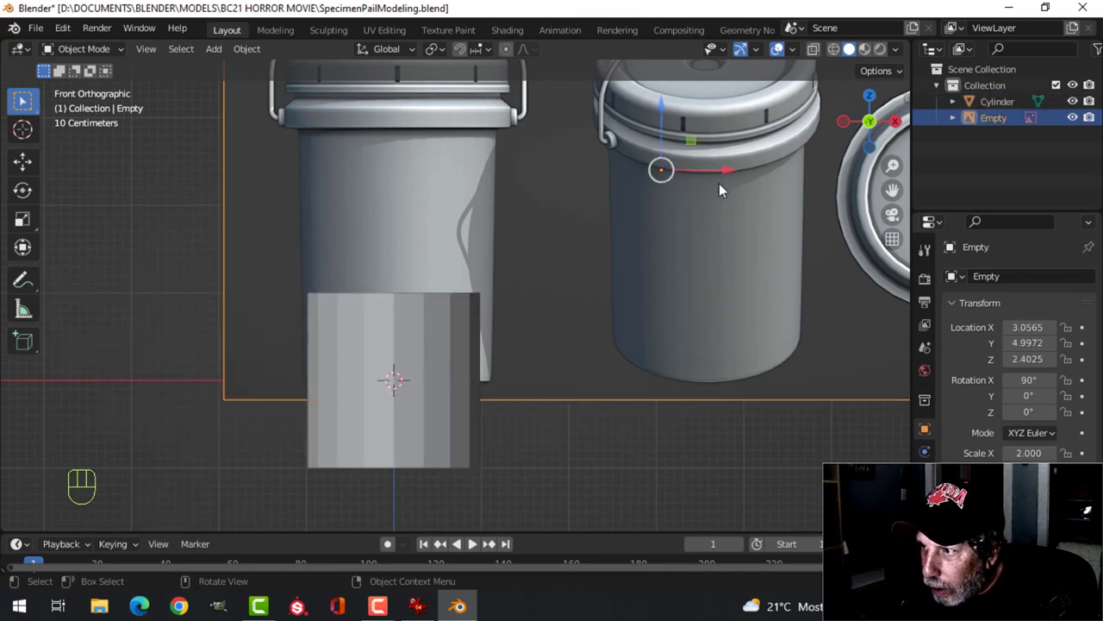
left_click_drag(727, 170, 719, 169)
In Edit Mode, scale the whole cylinder mesh uniformly by about 1.111 to match the width of the reference pail's body
left_click(439, 352)
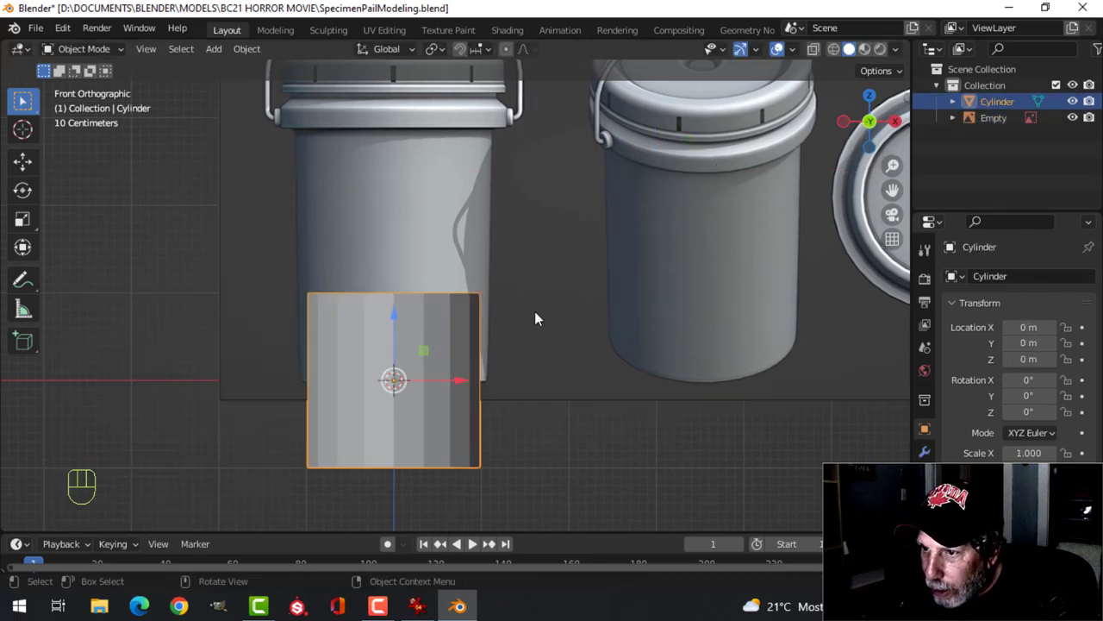
key("Tab")
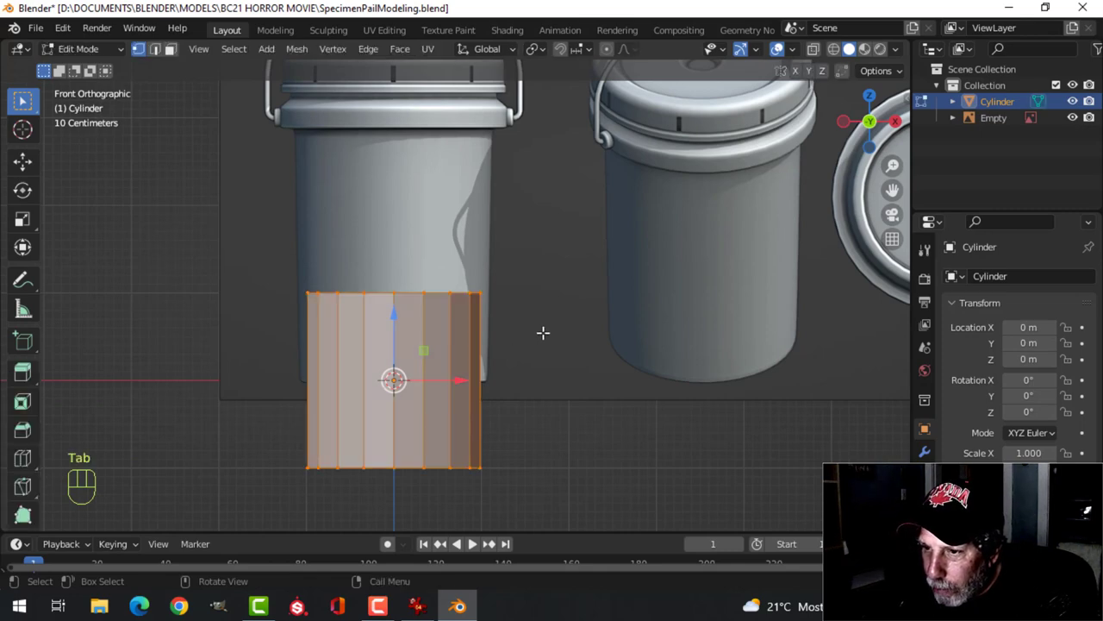
key("s")
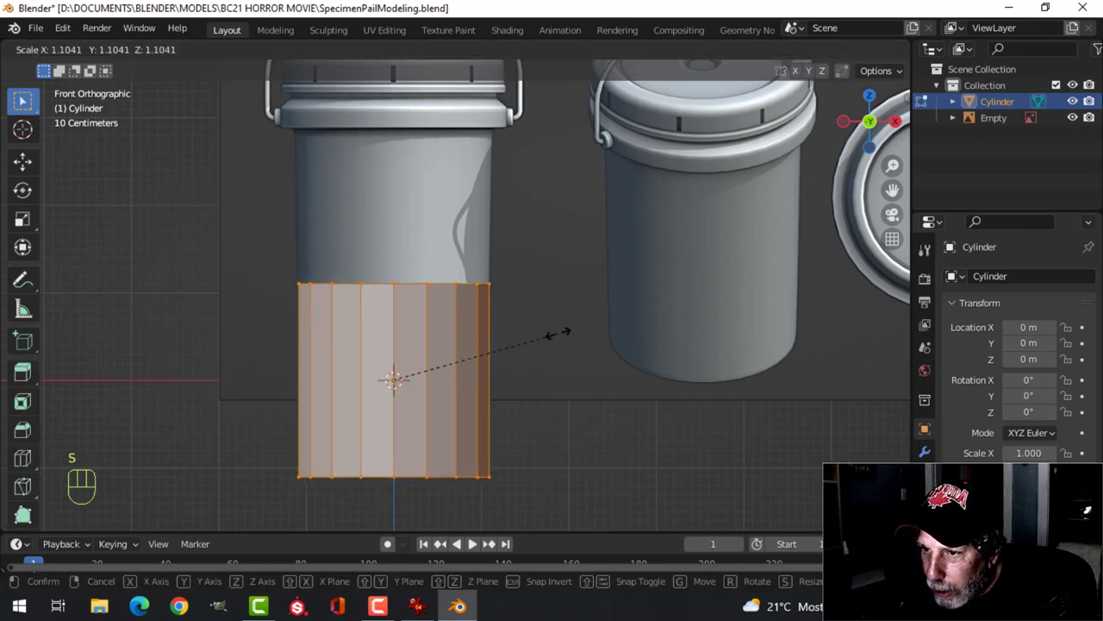
left_click(560, 332)
Show the model in wireframe and raise the cylinder mesh about 1.103 m along Z so its base meets the pail's bottom
key("z")
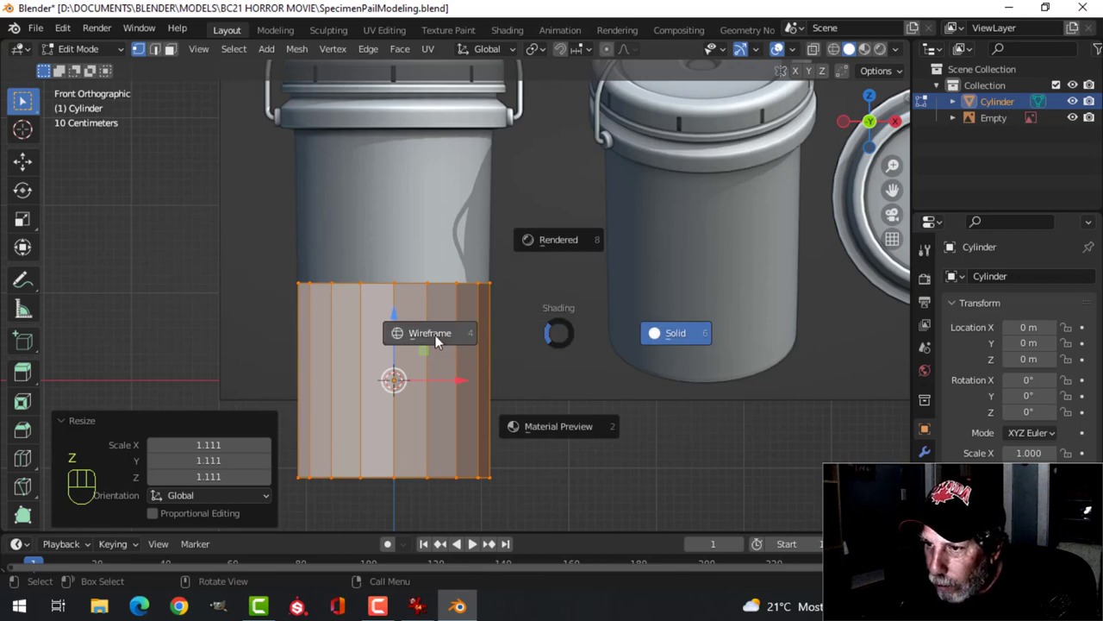
left_click(436, 338)
left_click_drag(401, 320, 407, 215)
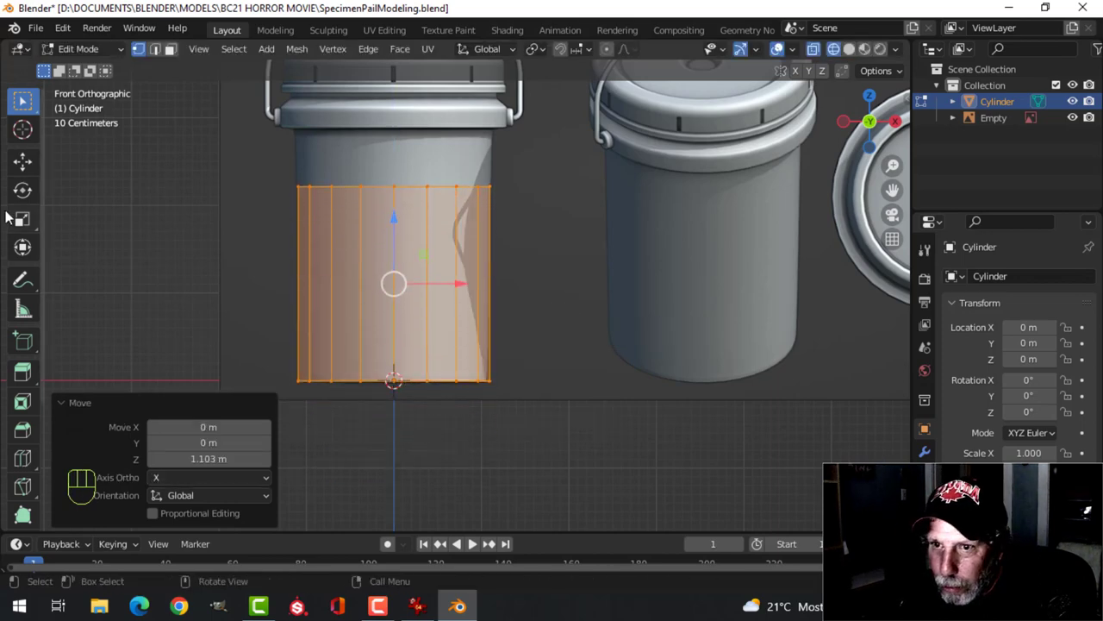
Raise the cylinder's top edge loop about 0.66 m along Z to the underside of the reference pail's rim
left_click(23, 161)
scroll(465, 311, "up", 3)
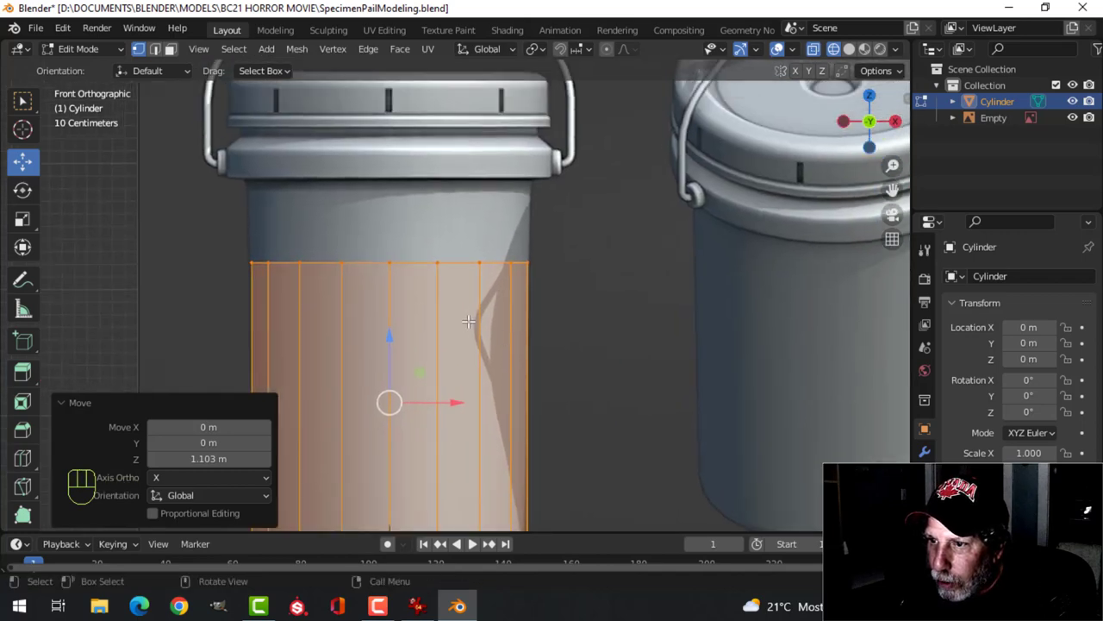
scroll(465, 311, "down", 2)
key("alt+a")
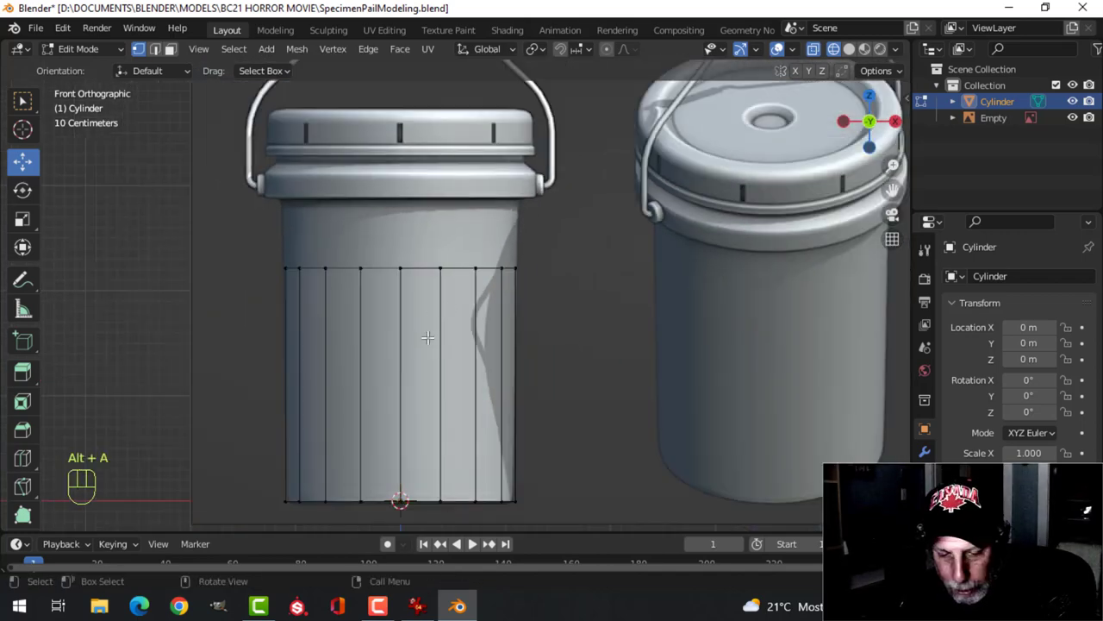
scroll(424, 311, "up", 1)
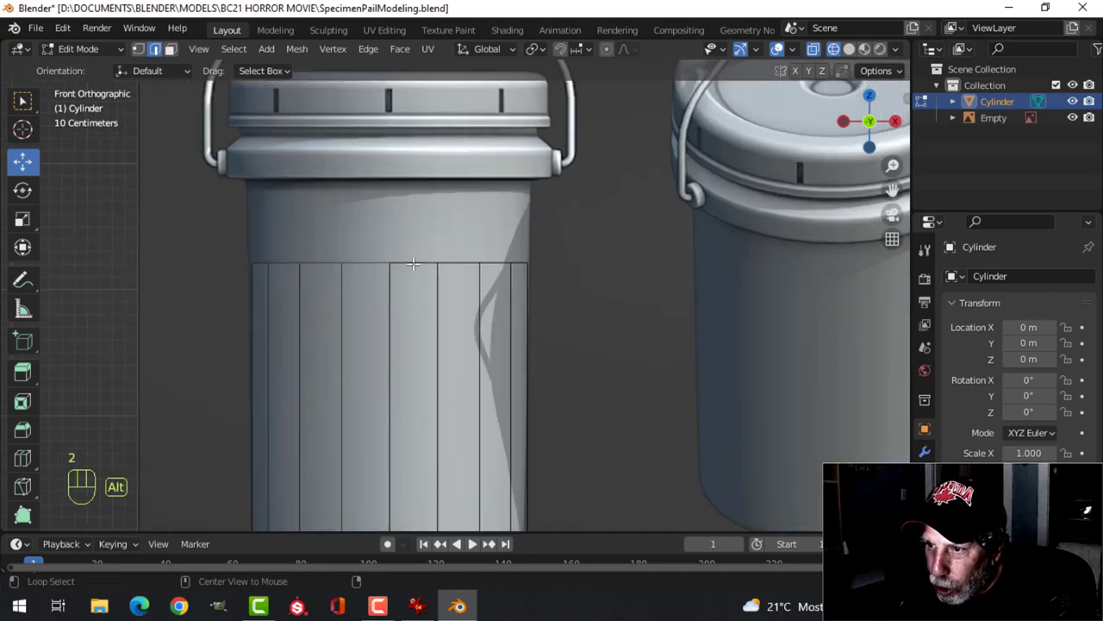
left_click(413, 264, "alt")
middle_click_drag(413, 264, 532, 354)
key("KP_1")
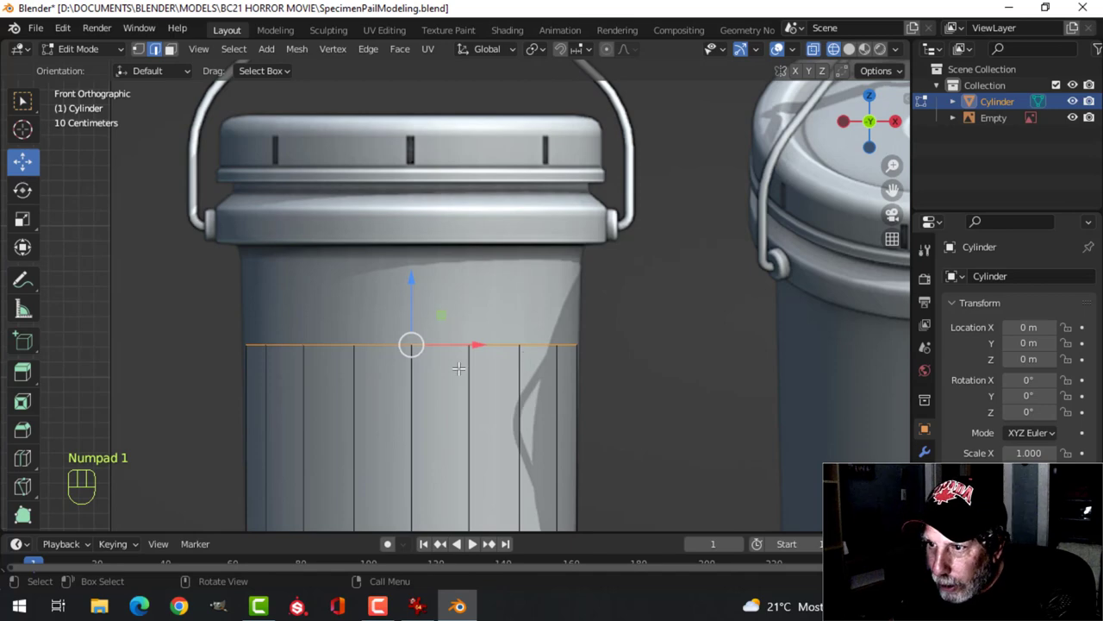
left_click_drag(409, 284, 415, 178)
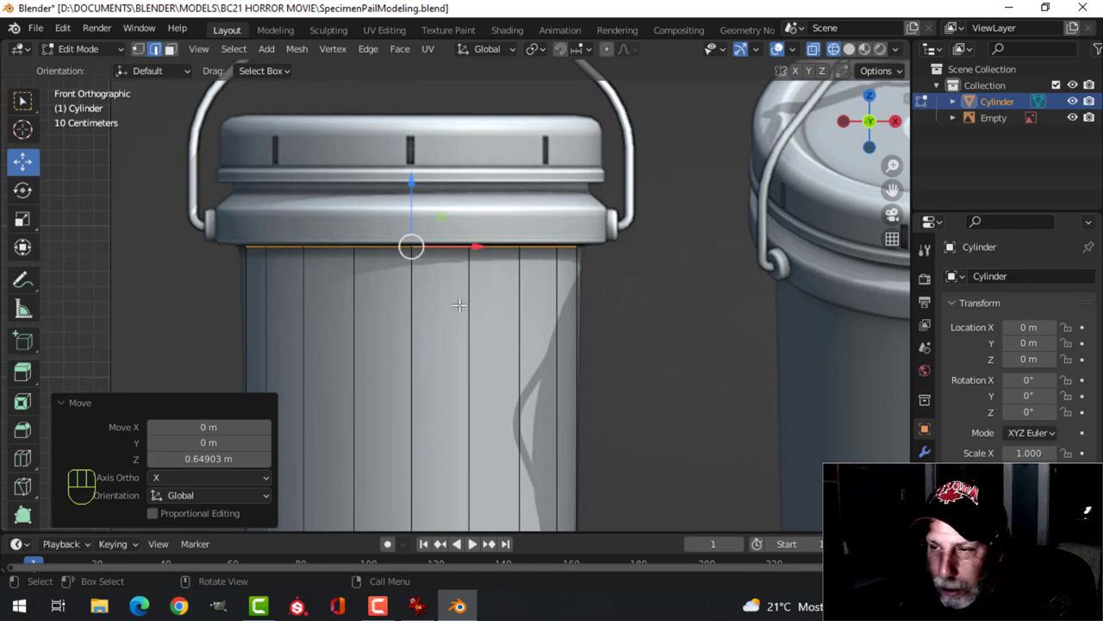
scroll(465, 303, "up", 1)
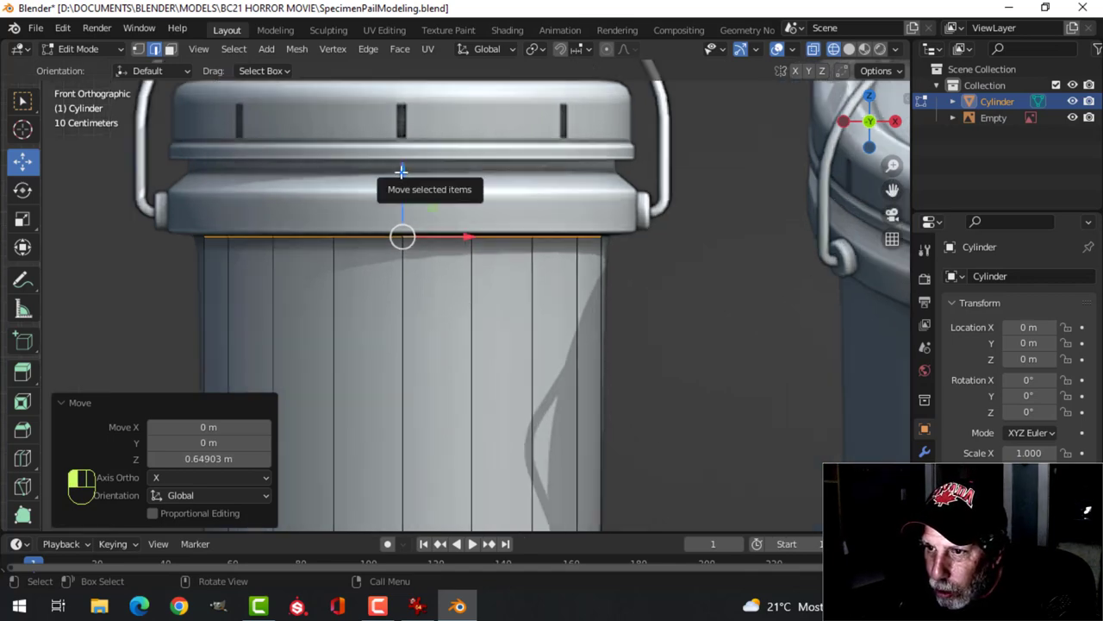
left_click_drag(402, 171, 402, 169)
scroll(472, 263, "down", 1)
scroll(471, 267, "down", 2)
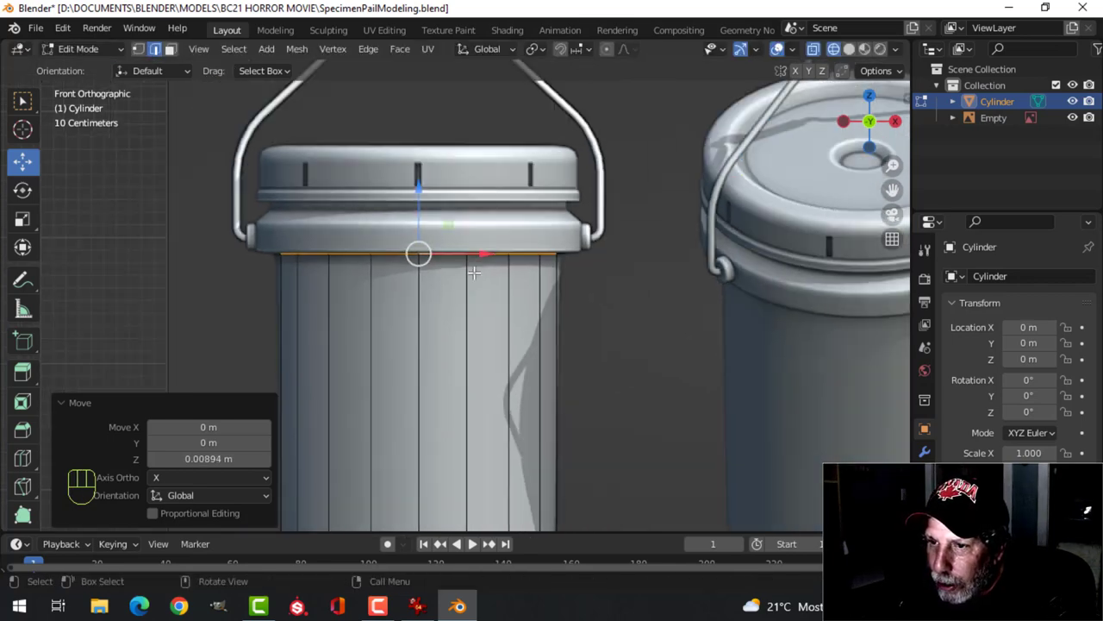
Extrude the top loop in place and scale it outward to the width of the reference pail's rim
key("1")
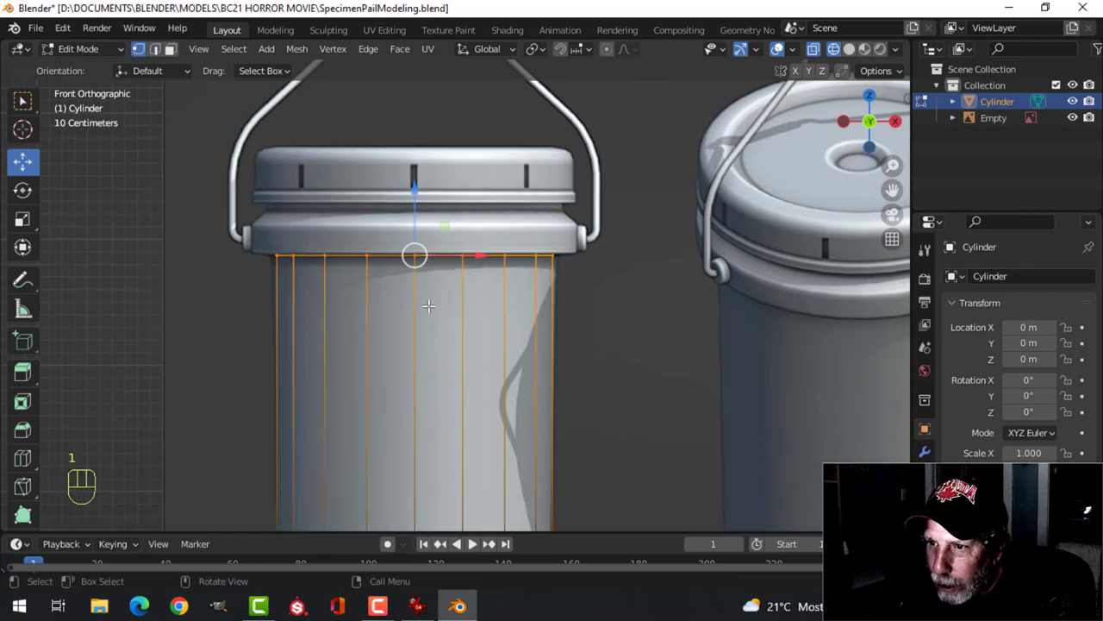
scroll(428, 305, "up", 1)
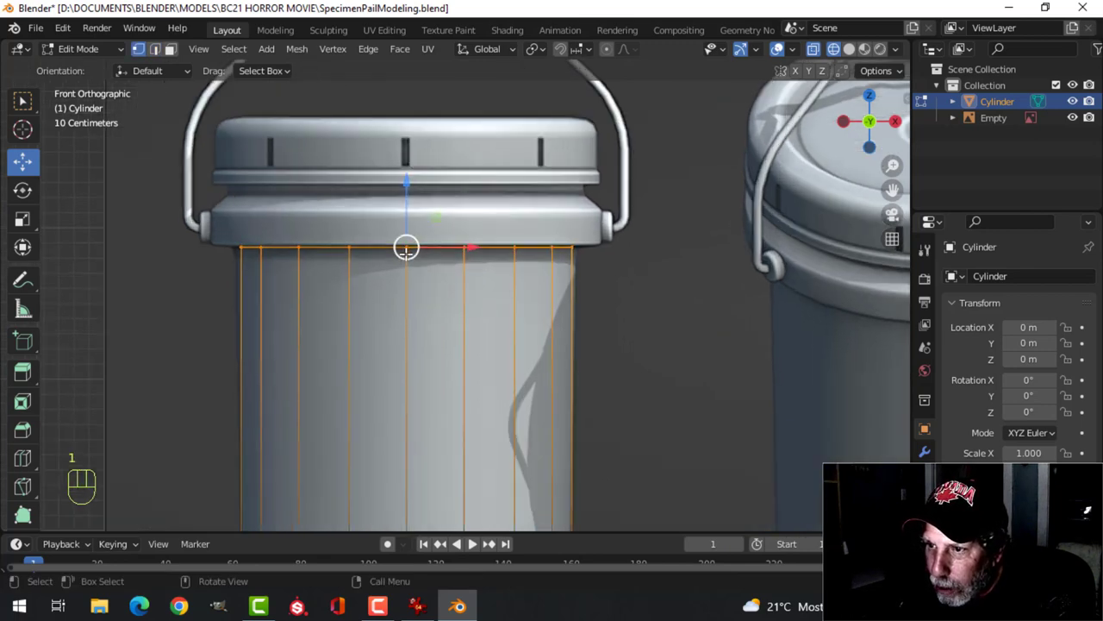
key("e")
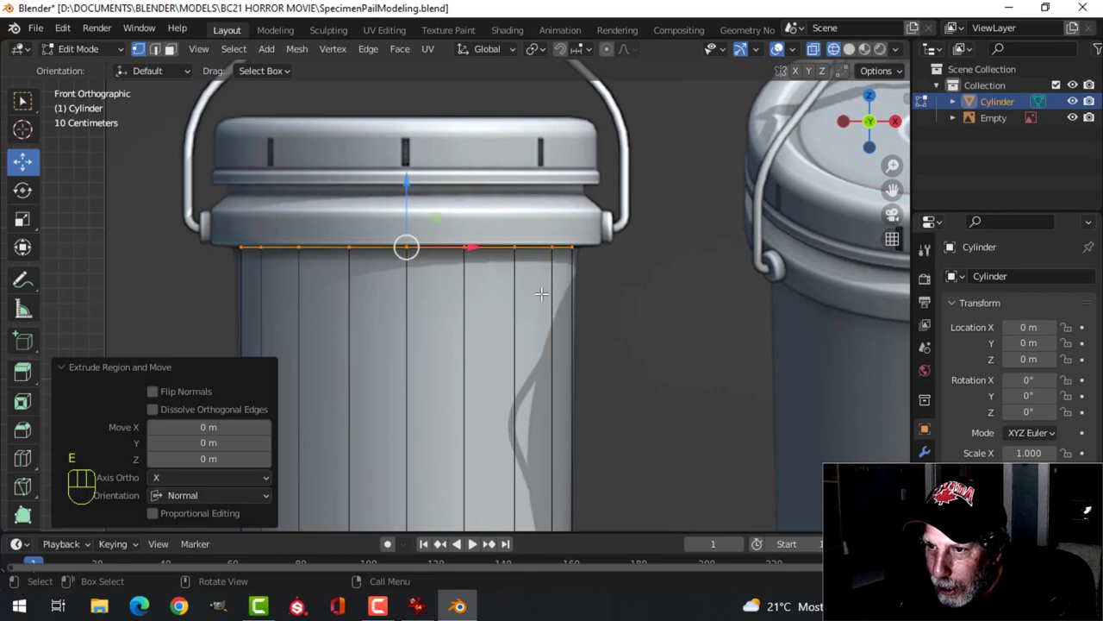
key("s")
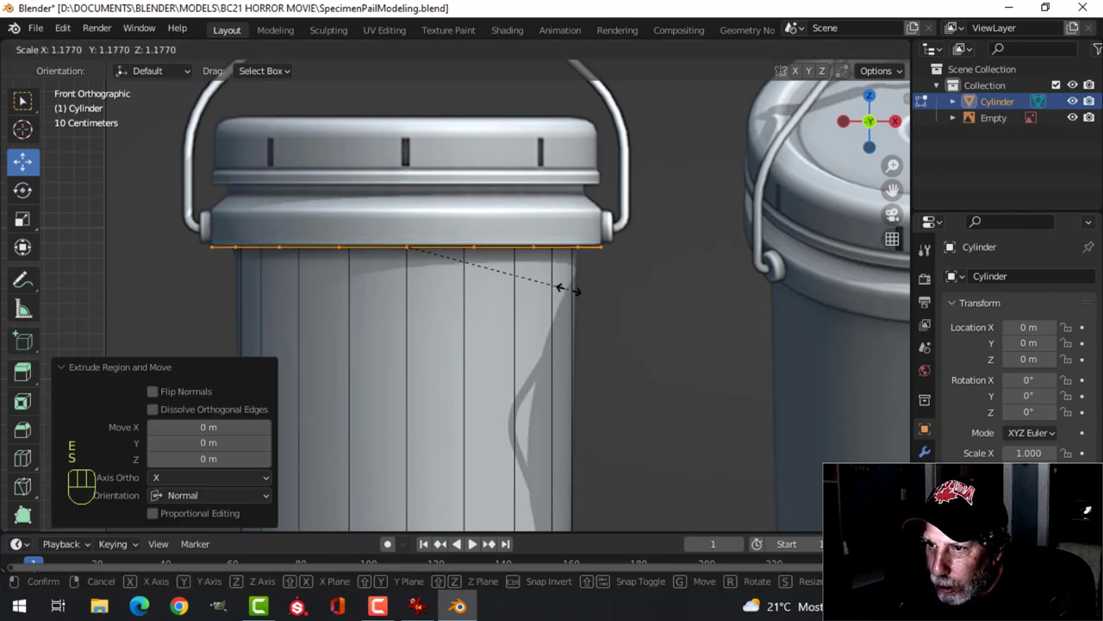
right_click(558, 287)
middle_click_drag(476, 284, 483, 310, "shift")
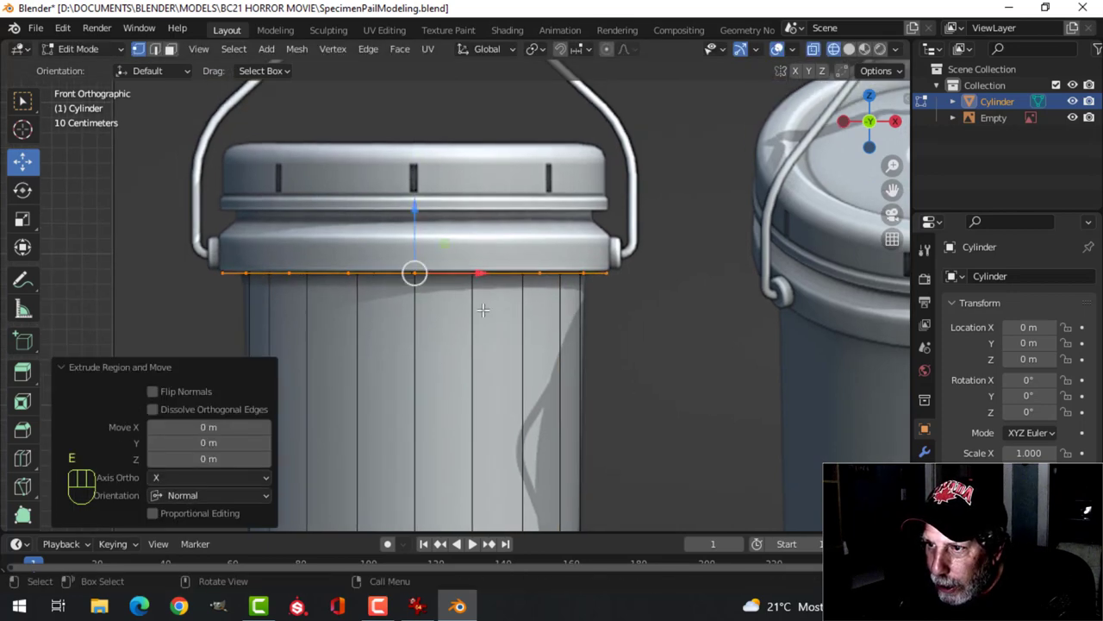
Build the rim's vertical band, then a shoulder about 0.118 m higher with its top loop scaled in to 0.928
left_click_drag(420, 226, 406, 187)
scroll(406, 258, "up", 3)
key("s")
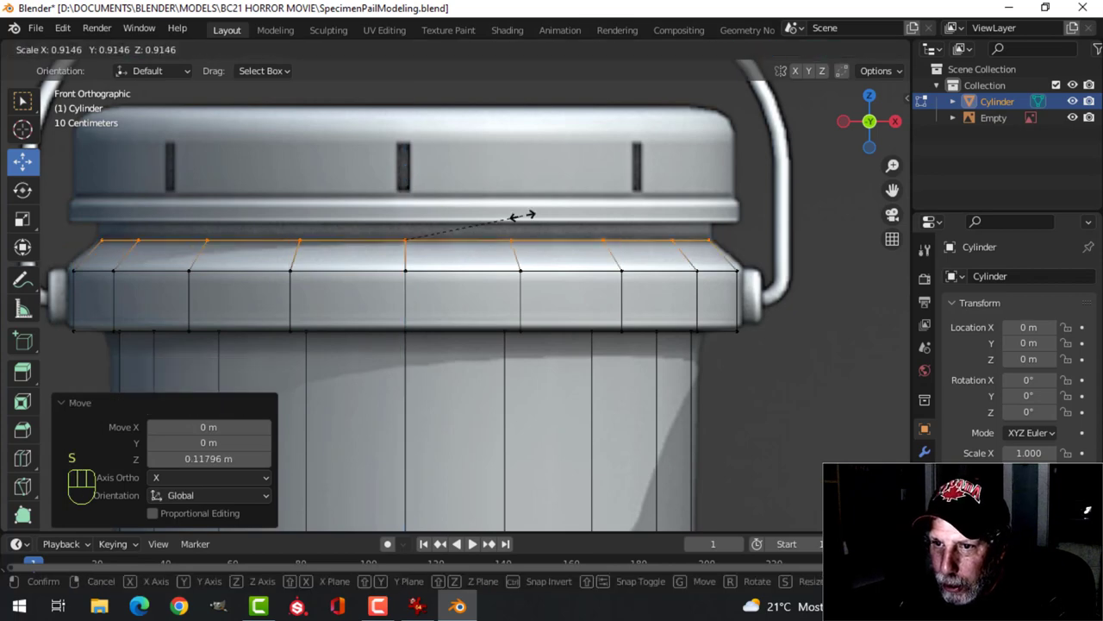
left_click(520, 215)
scroll(478, 284, "down", 3)
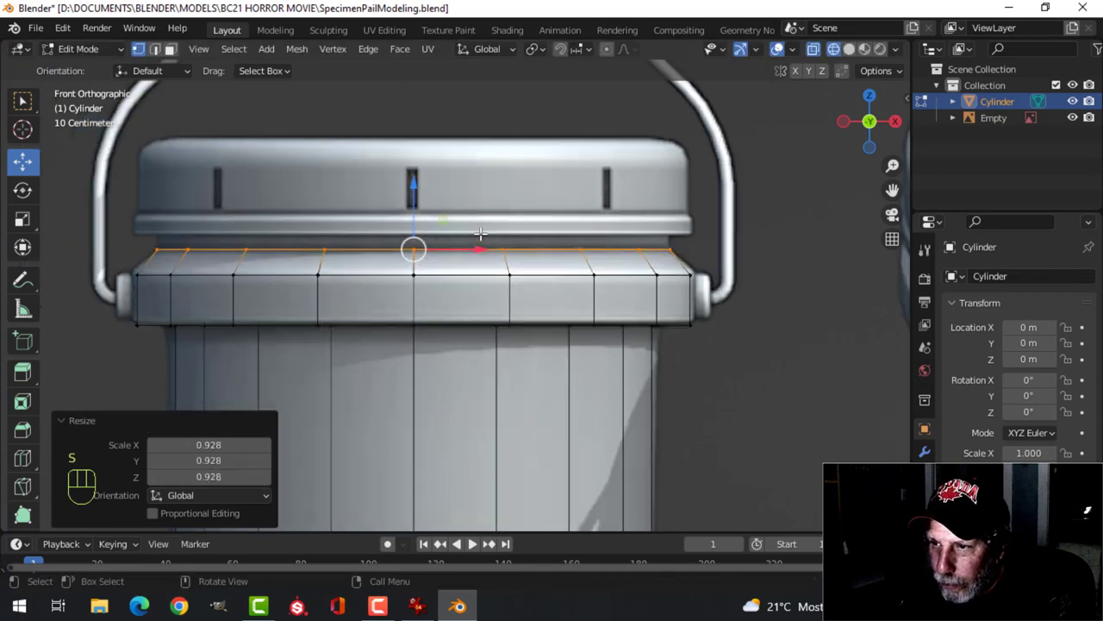
Extrude the shoulder's top loop about 0.402 m up along Z to form the pail's neck inside the lid area
key("e")
right_click(479, 284)
left_click_drag(432, 248, 450, 151)
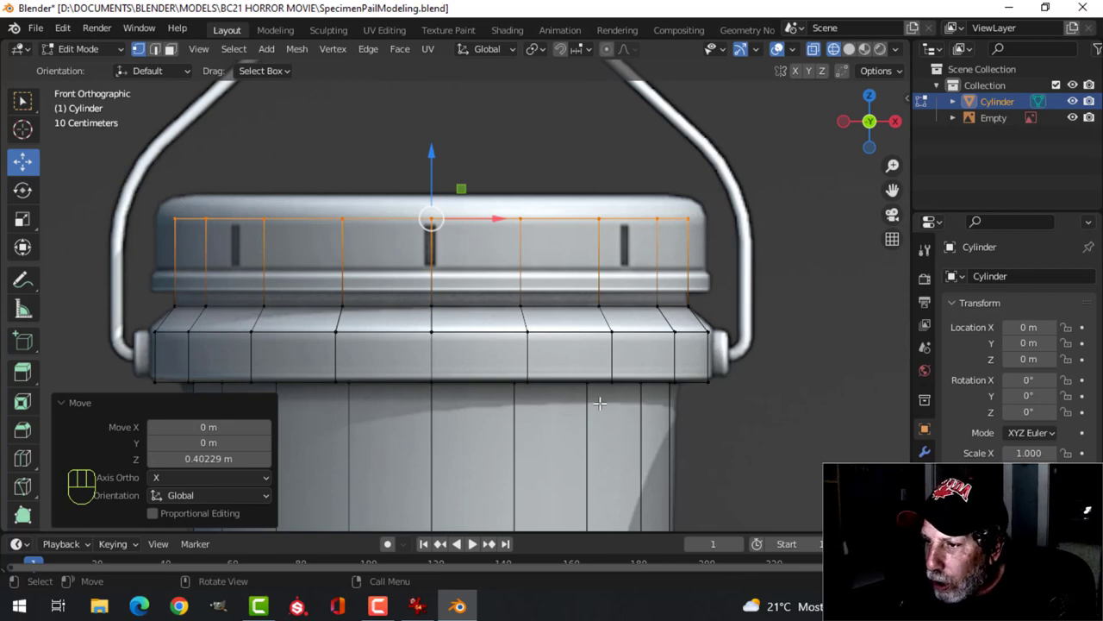
scroll(492, 447, "down", 2)
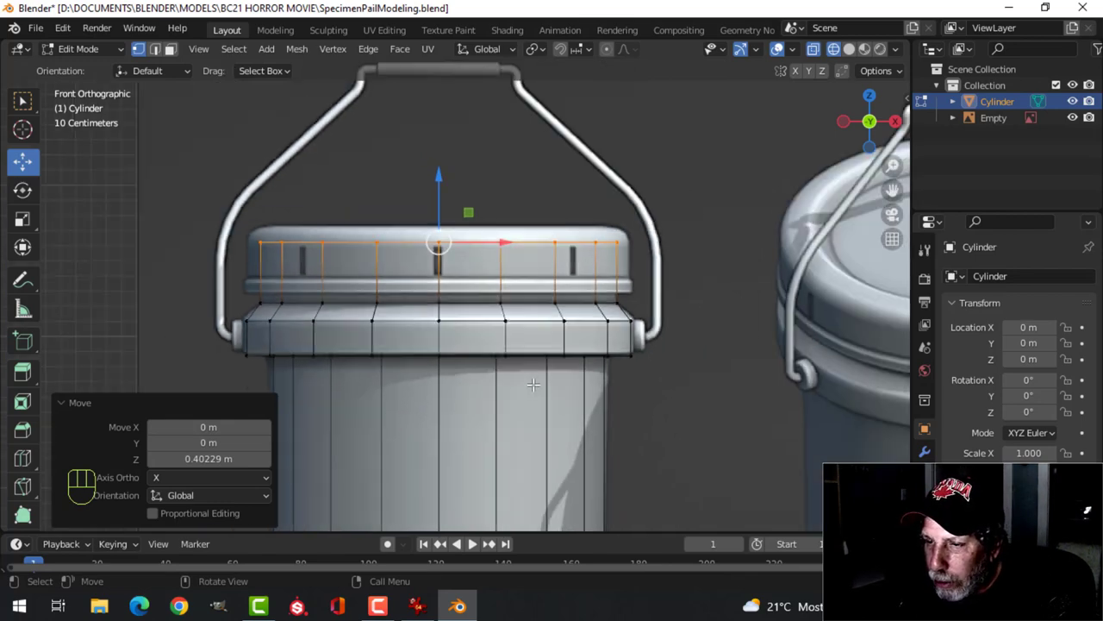
Return to Object Mode and show the pail in solid shading from a raised perspective view
key("Tab")
scroll(519, 389, "down", 3)
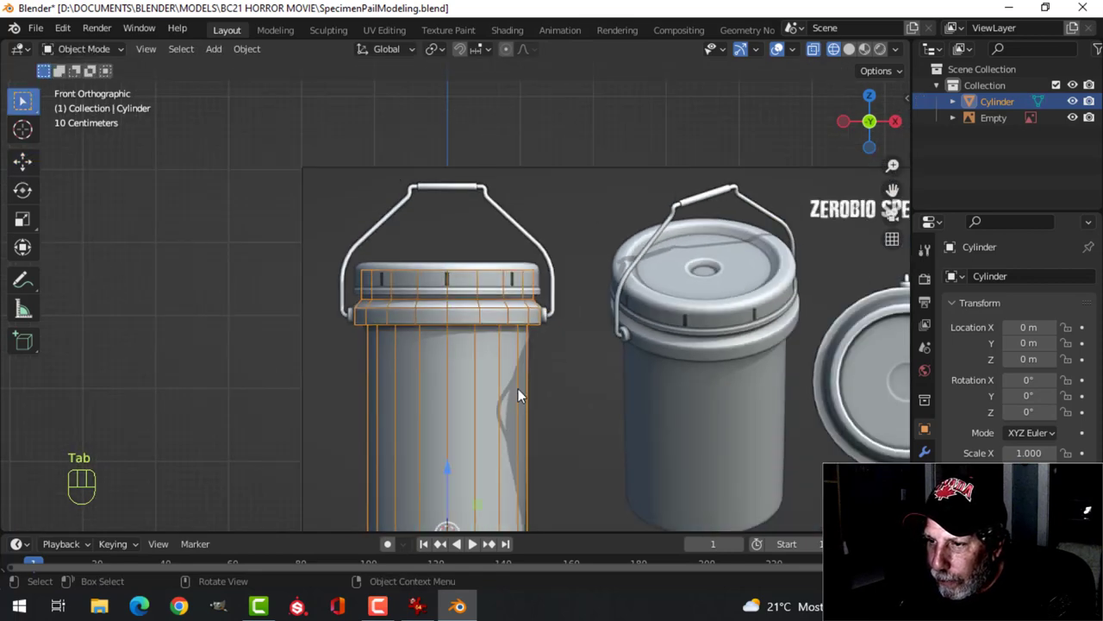
mouse_move(518, 389)
middle_mouse_down("shift")
mouse_move(505, 366)
mouse_move(505, 297)
middle_mouse_up("shift")
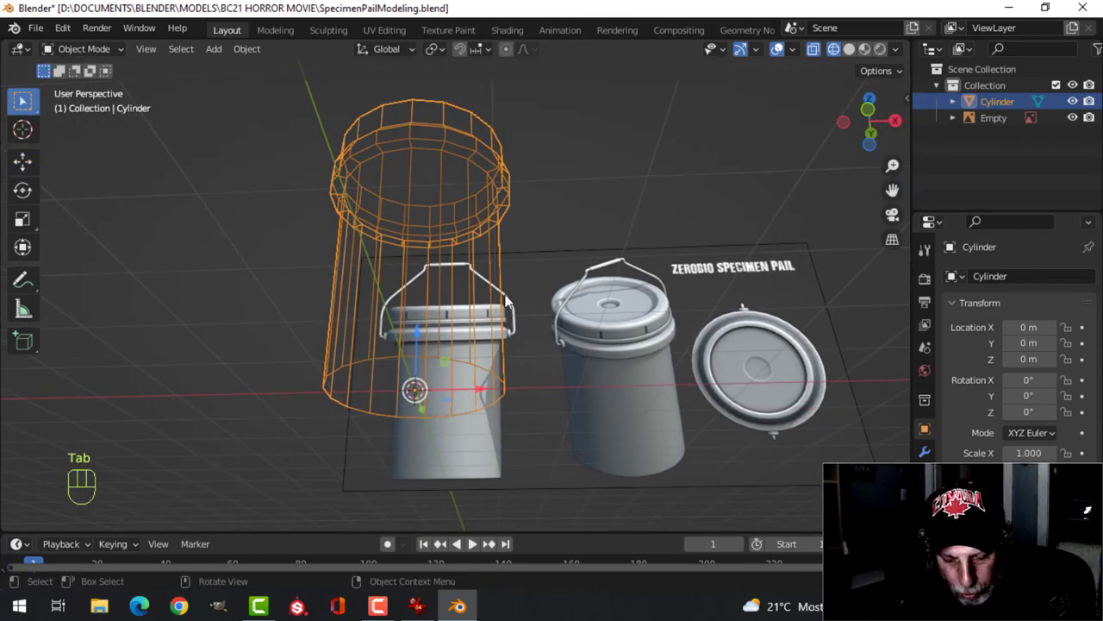
key("z")
left_click(622, 296)
middle_click_drag(567, 371, 532, 380)
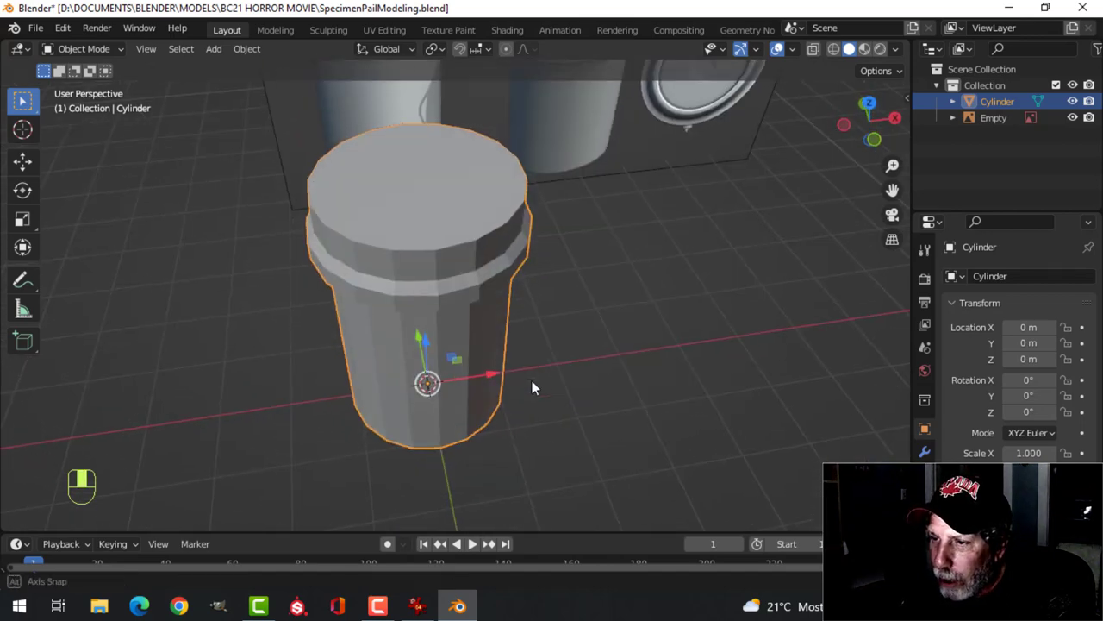
In Edit Mode, delete the pail's top cap face to open the container
key("Tab")
key("alt+a")
left_click(438, 206)
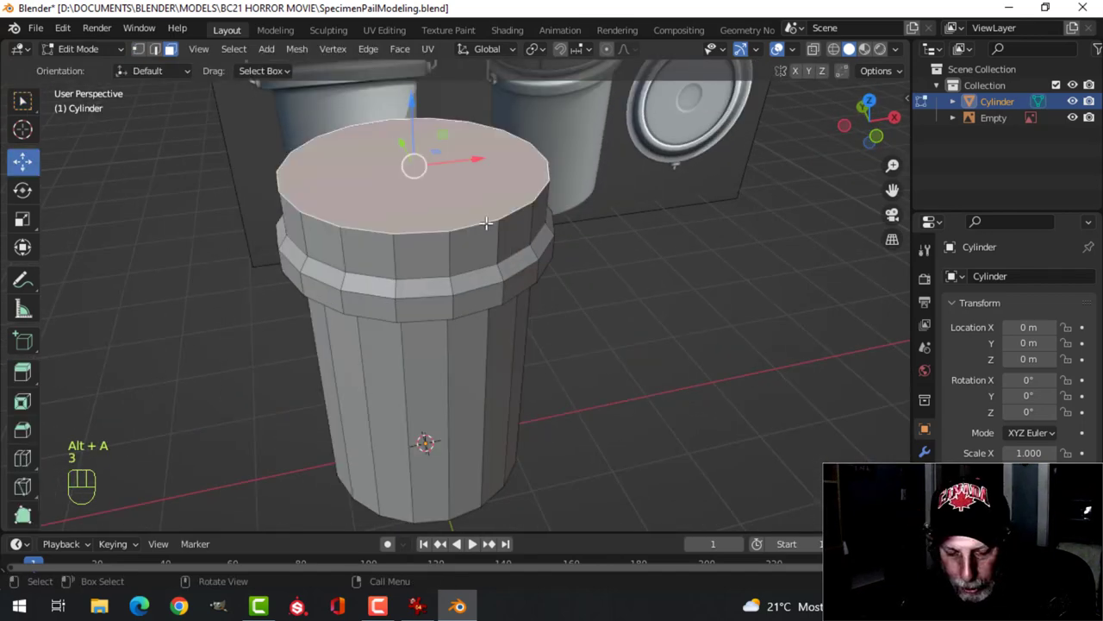
key("x")
left_click(454, 257)
scroll(500, 295, "down", 4)
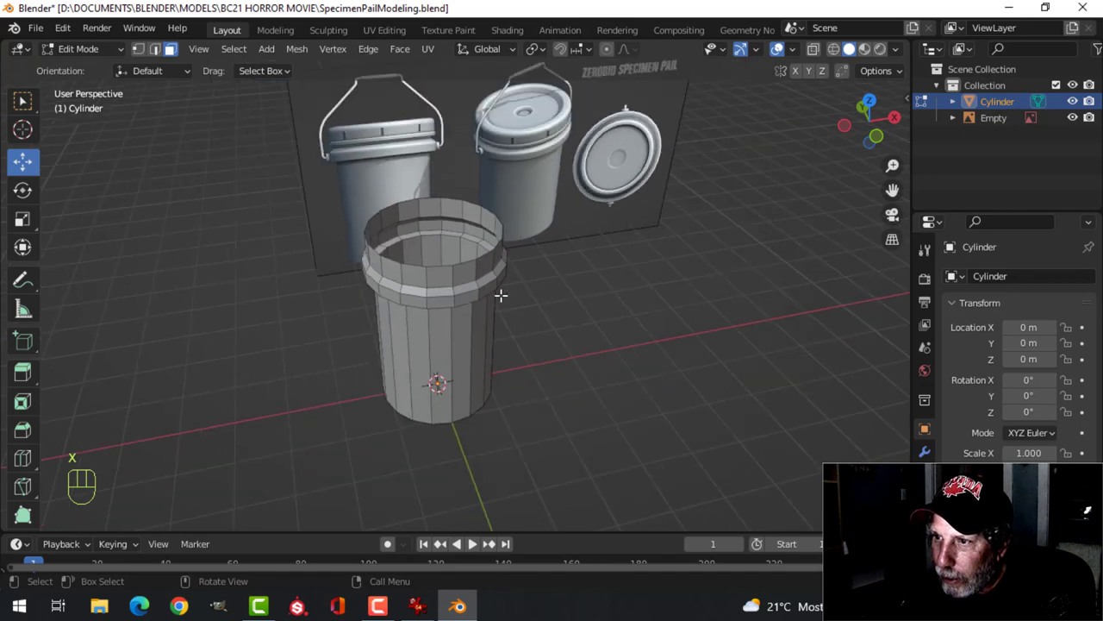
Inset the pail's bottom face to form a narrow ring and extrude the inner face about 0.083 m into the body
middle_click_drag(500, 296, 653, 406)
scroll(527, 250, "up", 3)
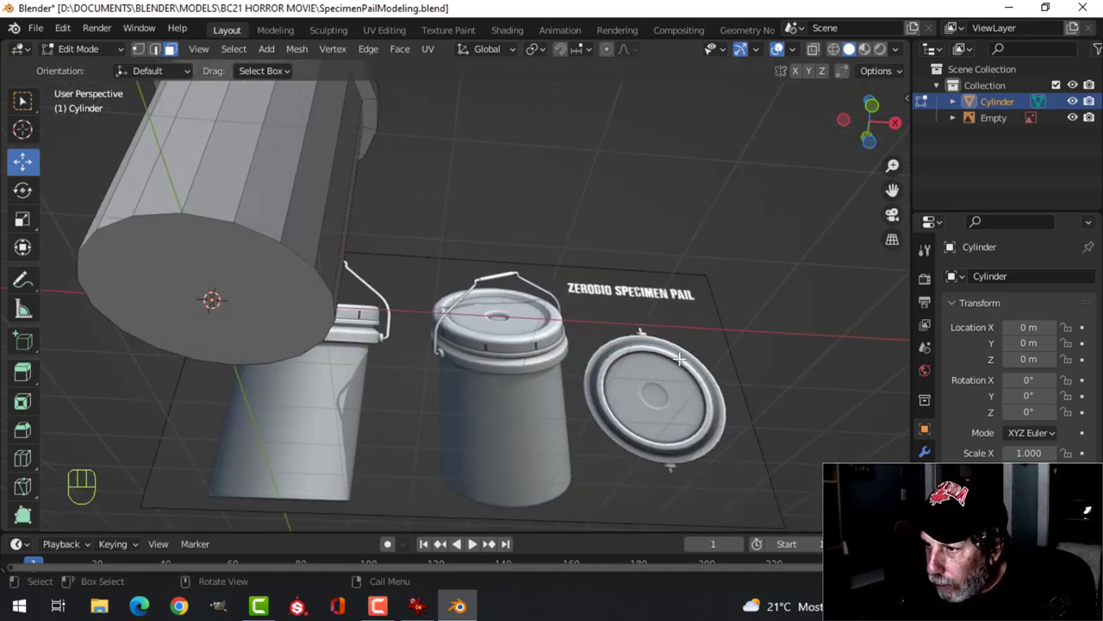
left_click(262, 304, "shift")
middle_click_drag(262, 305, 597, 252)
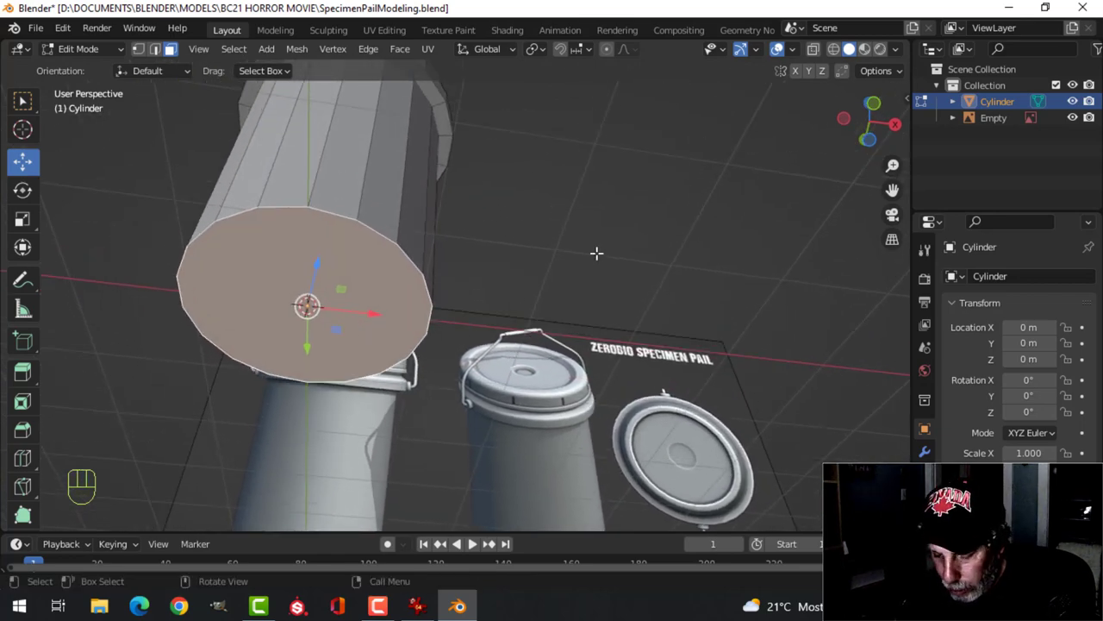
key("i")
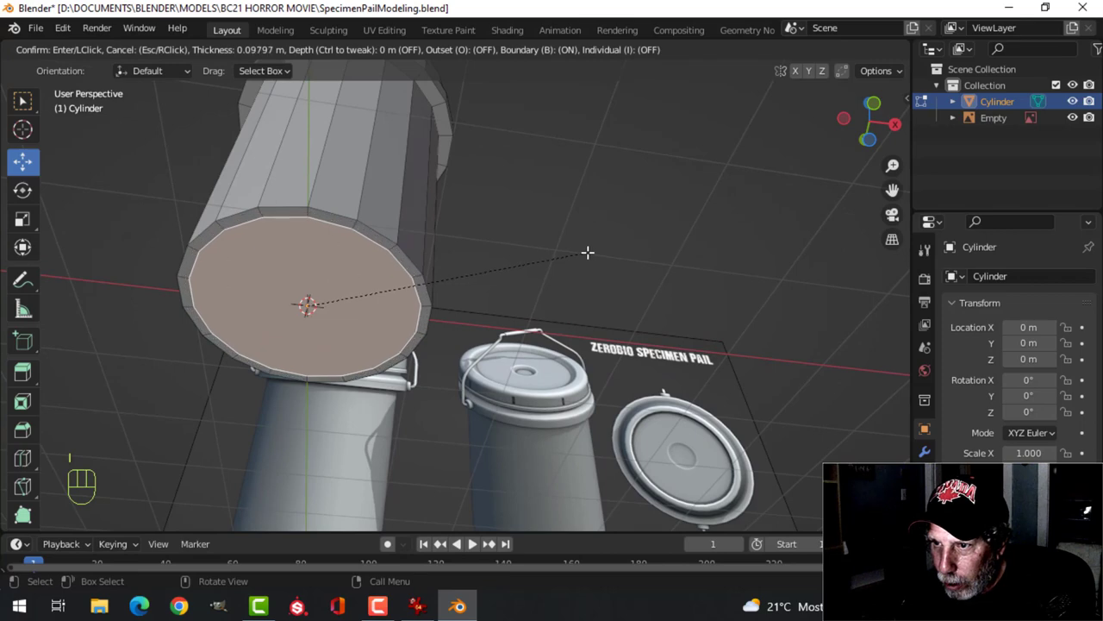
left_click(546, 256)
middle_click_drag(547, 256, 605, 216)
key("e")
left_click(504, 256)
Inset the recessed bottom face down to a small central disc and extrude that disc further into the body
key("i")
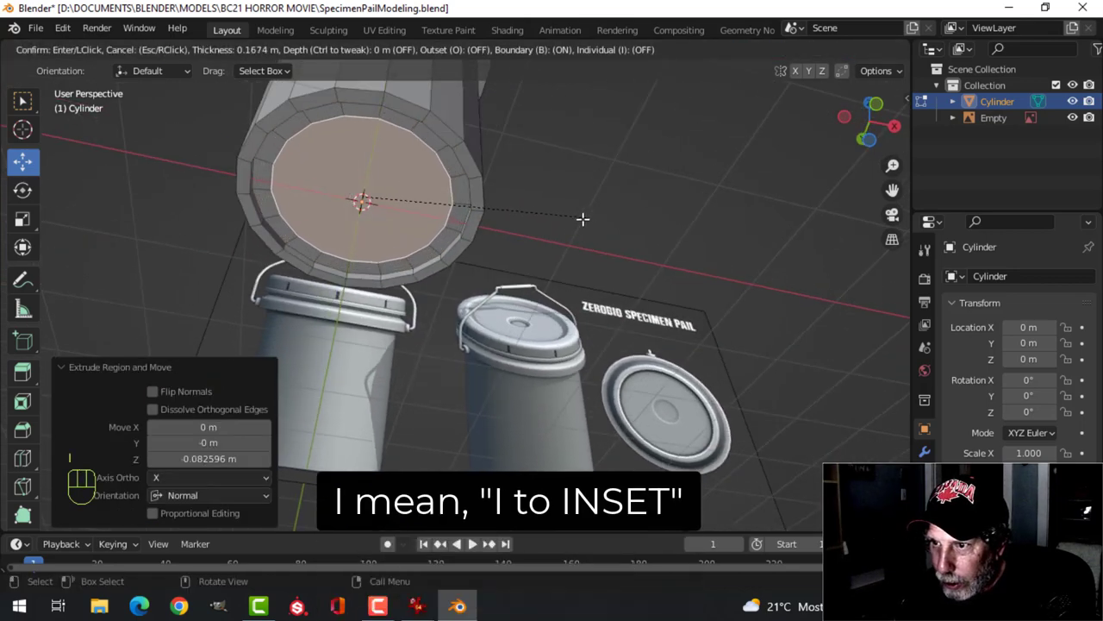
left_click(522, 225)
middle_click_drag(522, 225, 352, 147, "shift")
key("e")
left_click(518, 291)
Scale the extruded central face to 0.848 and lower it about 0.029 m along Z to make the recess shallower
key("s")
left_click(524, 223)
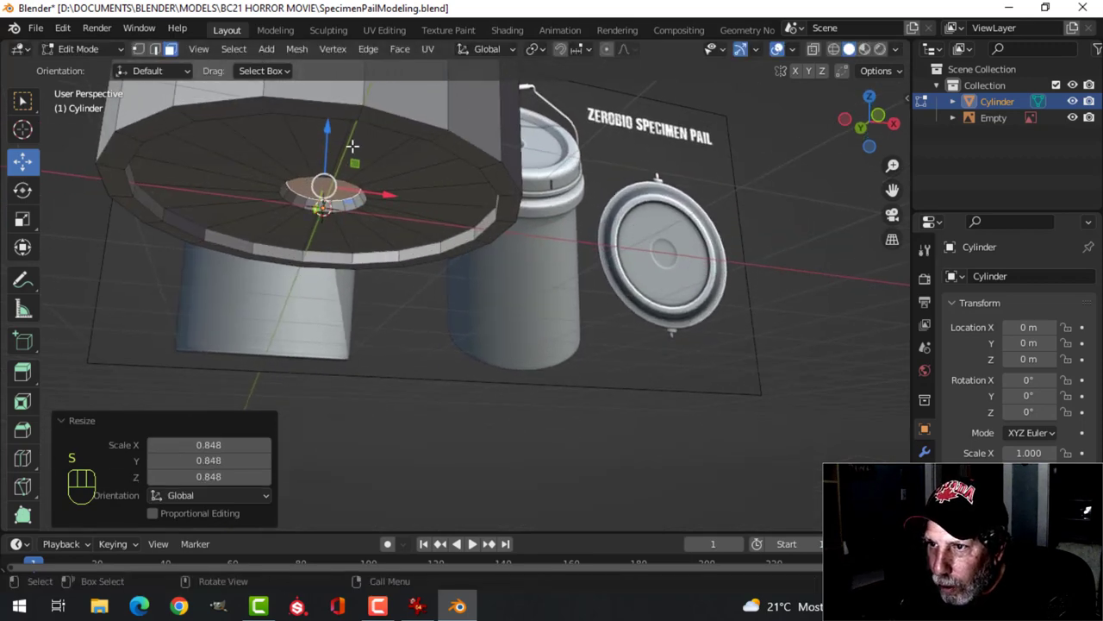
left_click_drag(329, 130, 406, 167)
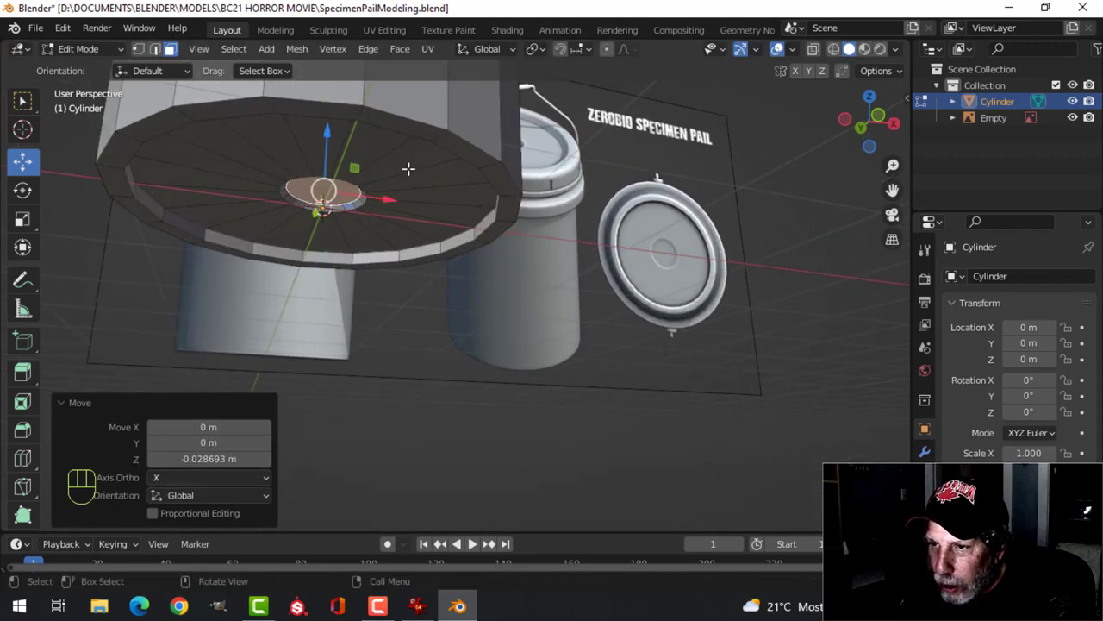
key("alt+a")
Bevel the outer and inner edge loops of the base ring with a width of about 0.0341 m and 2 segments
middle_click_drag(419, 164, 476, 214)
key("2")
left_click(468, 258, "alt+shift")
left_click(439, 147, "alt+shift")
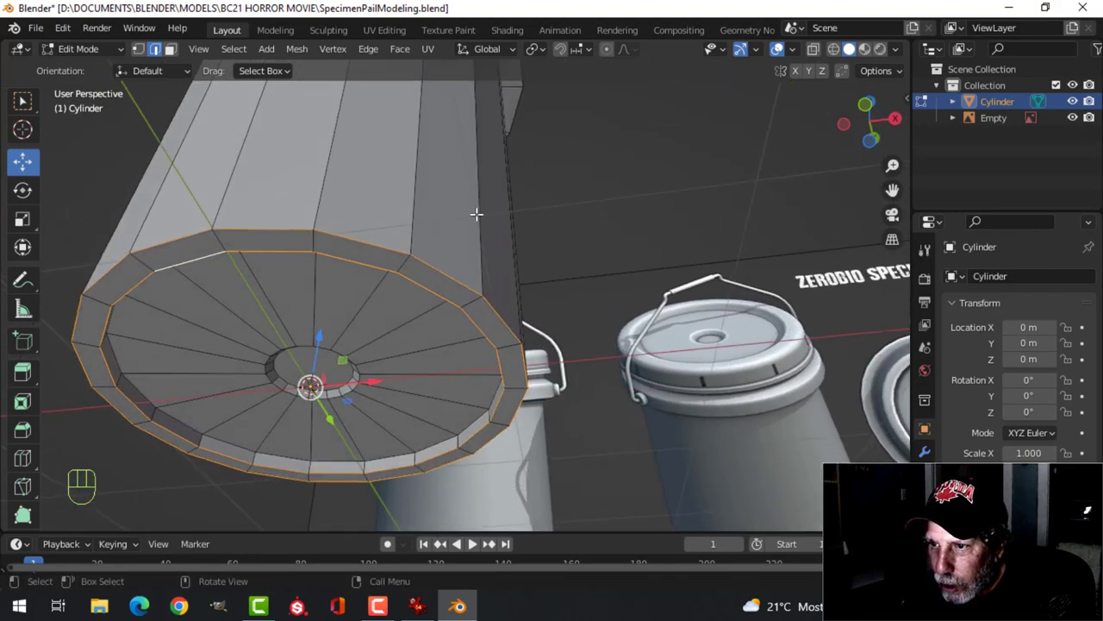
key("ctrl+b")
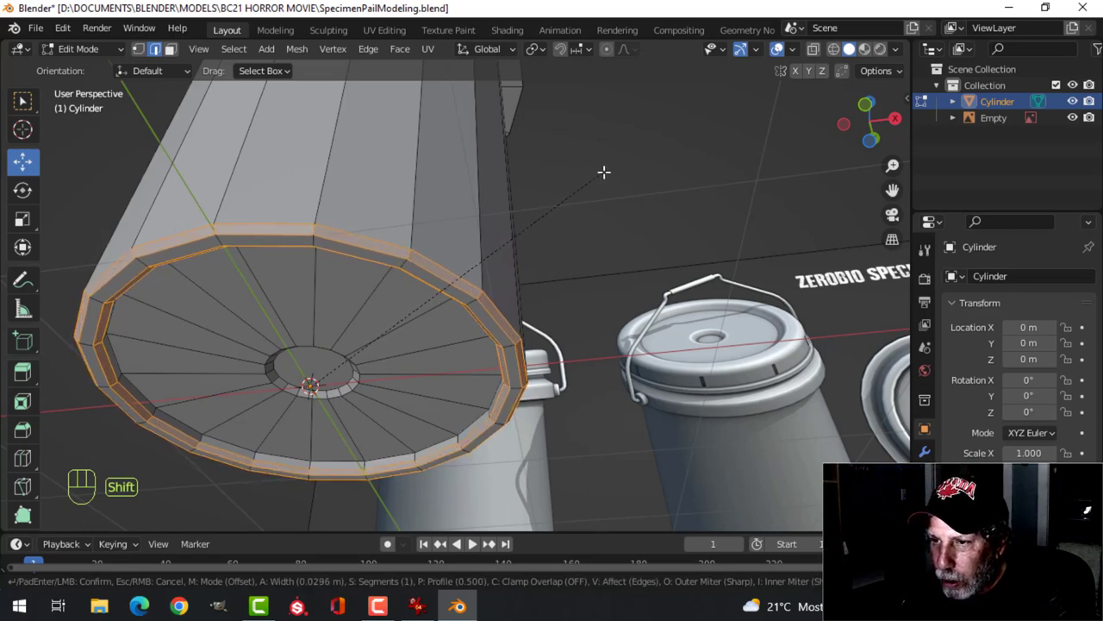
scroll(611, 167, "up", 1)
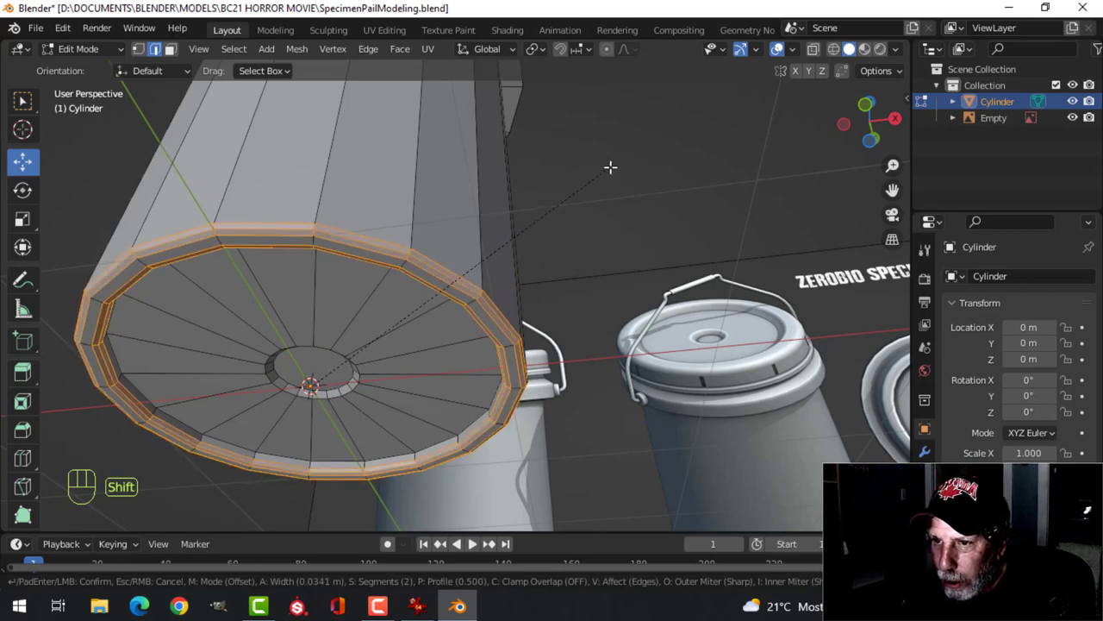
left_click(611, 167)
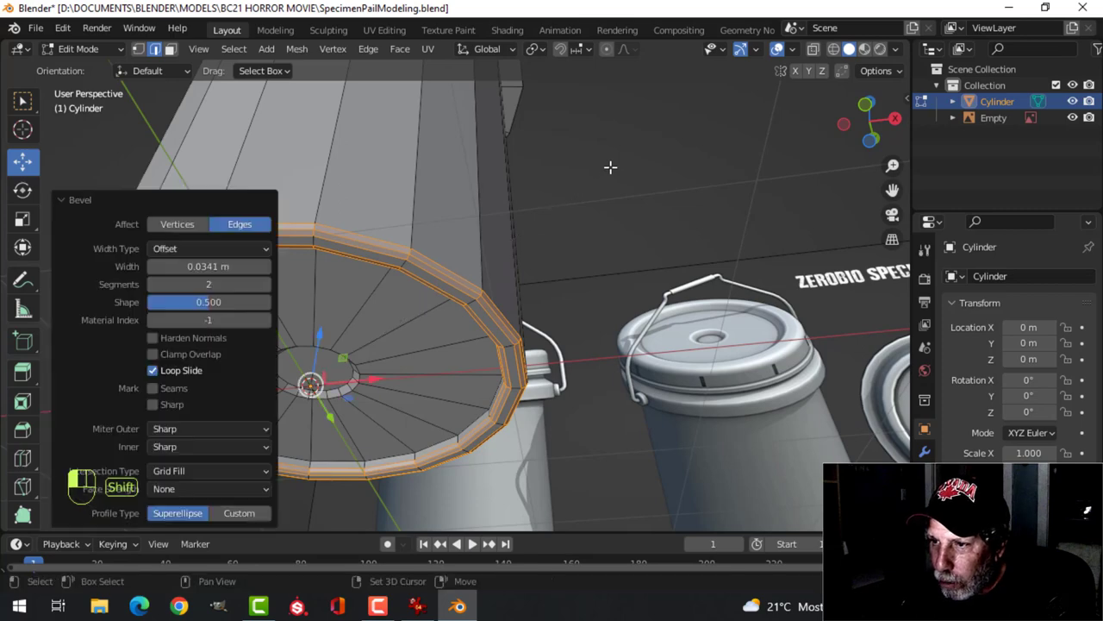
Examine the beveled base ring and central recess from below, along with the pail's body from the side
middle_click_drag(610, 167, 489, 258)
key("Tab")
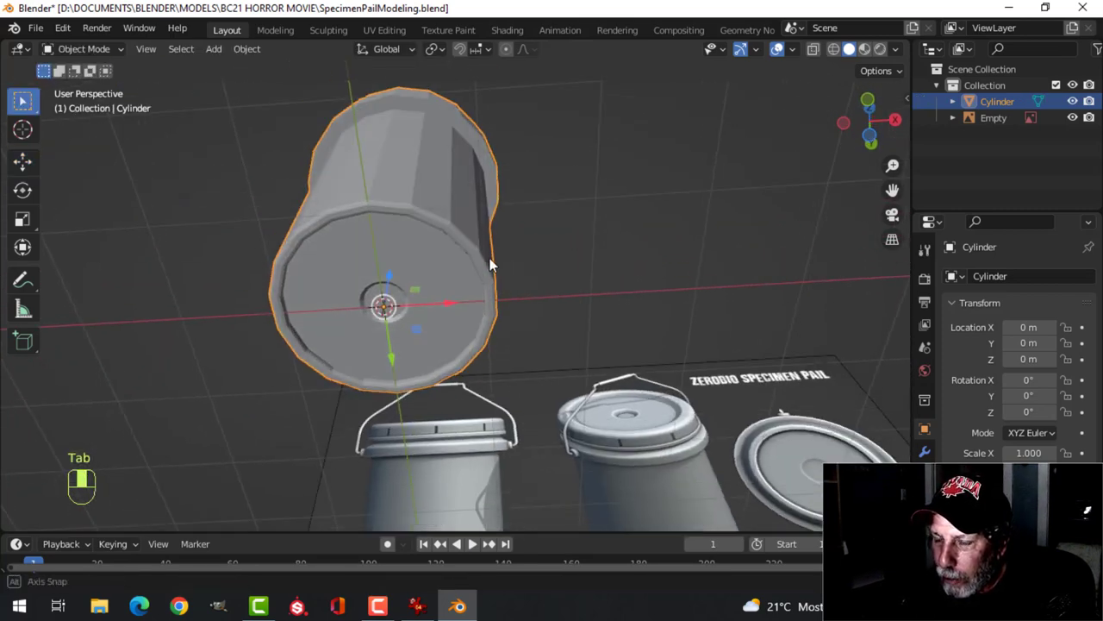
scroll(451, 222, "up", 4)
key("Tab")
scroll(503, 253, "up", 4)
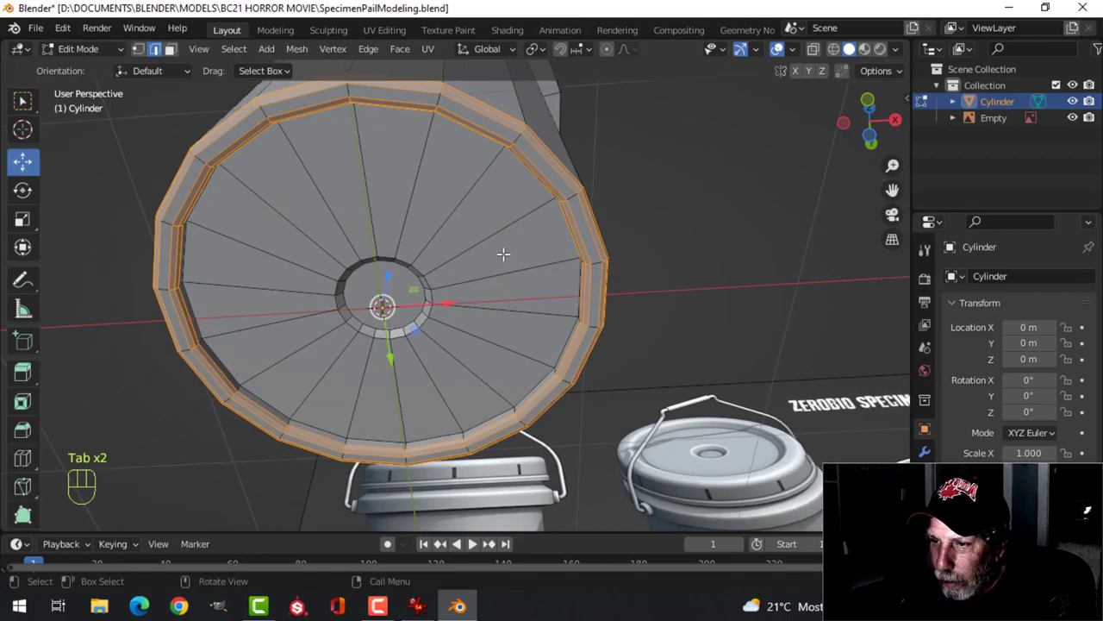
key("alt+a")
middle_click_drag(497, 247, 436, 236)
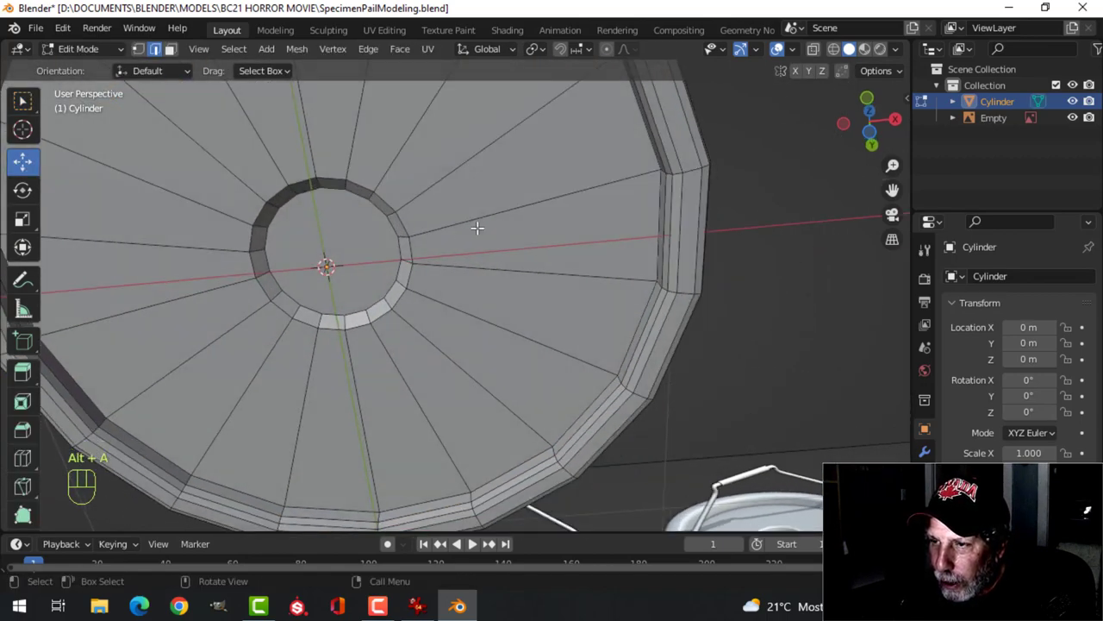
scroll(477, 228, "down", 4)
mouse_move(503, 253)
middle_mouse_down()
mouse_move(492, 278)
mouse_move(500, 270)
middle_mouse_up()
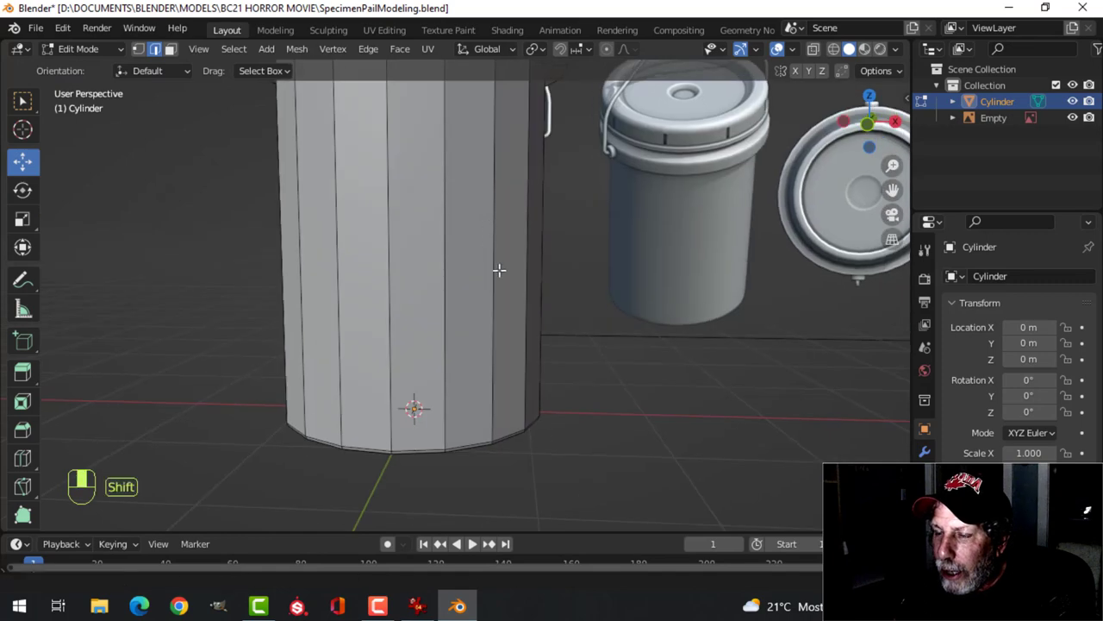
scroll(513, 316, "down", 5)
middle_click_drag(505, 316, 505, 314)
In Object Mode, add a level 1 Subdivision Surface to the pail and shade it smooth
key("Tab")
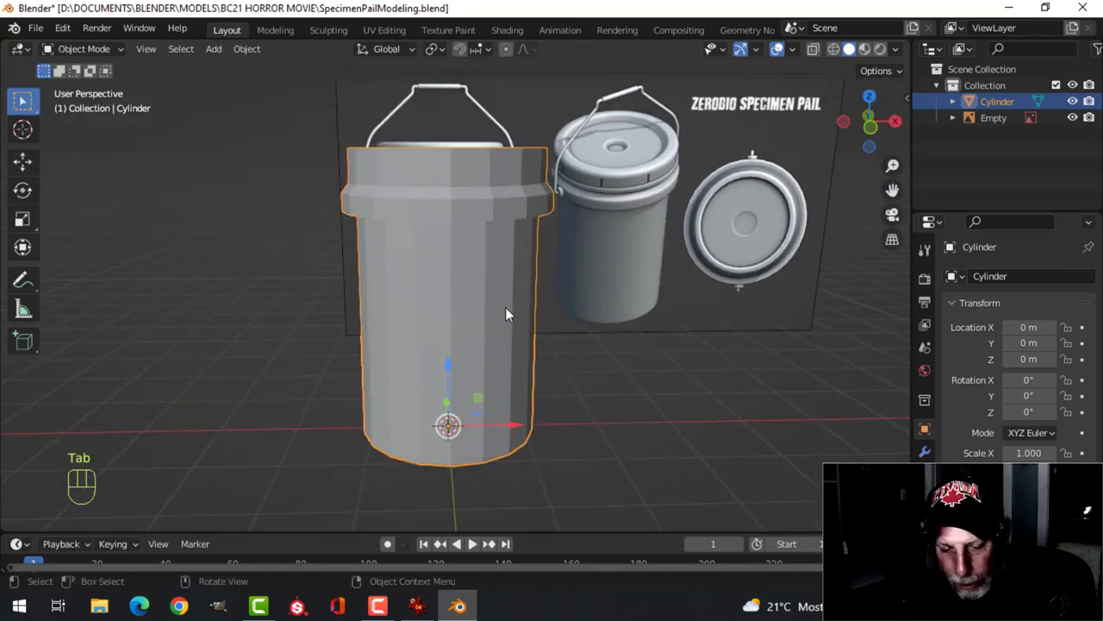
key("ctrl+1")
right_click(506, 307)
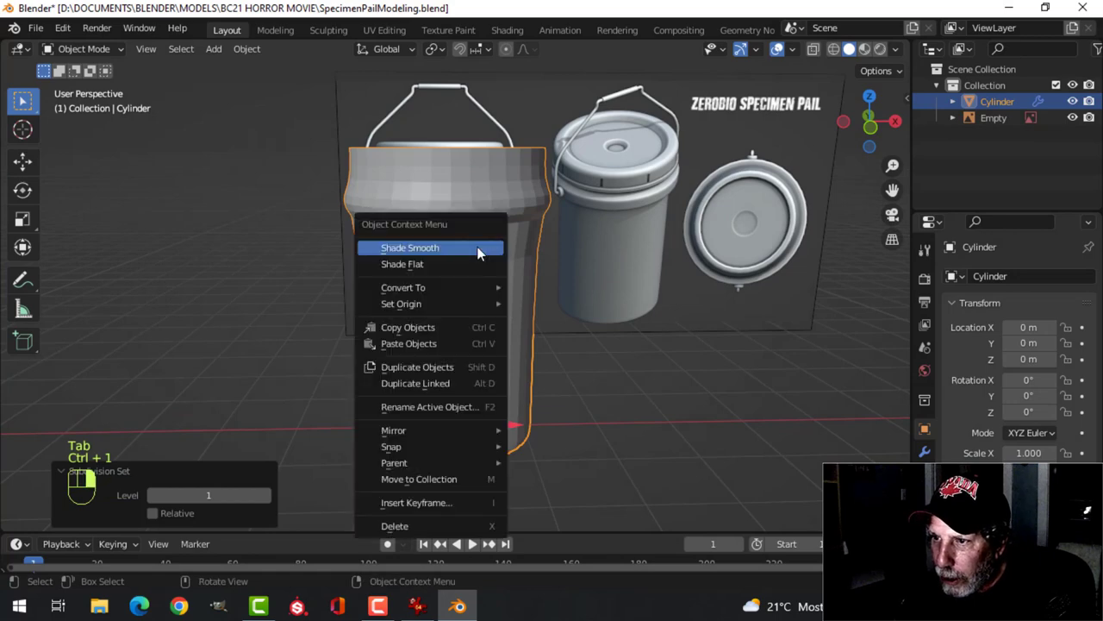
left_click(478, 247)
Add two supporting edge loops to the base panel, one beside the central recess at factor 0.892 and one close to the outer ring
middle_click_drag(478, 252, 483, 211)
scroll(475, 258, "up", 3)
key("Tab")
key("ctrl+r")
left_click(472, 204)
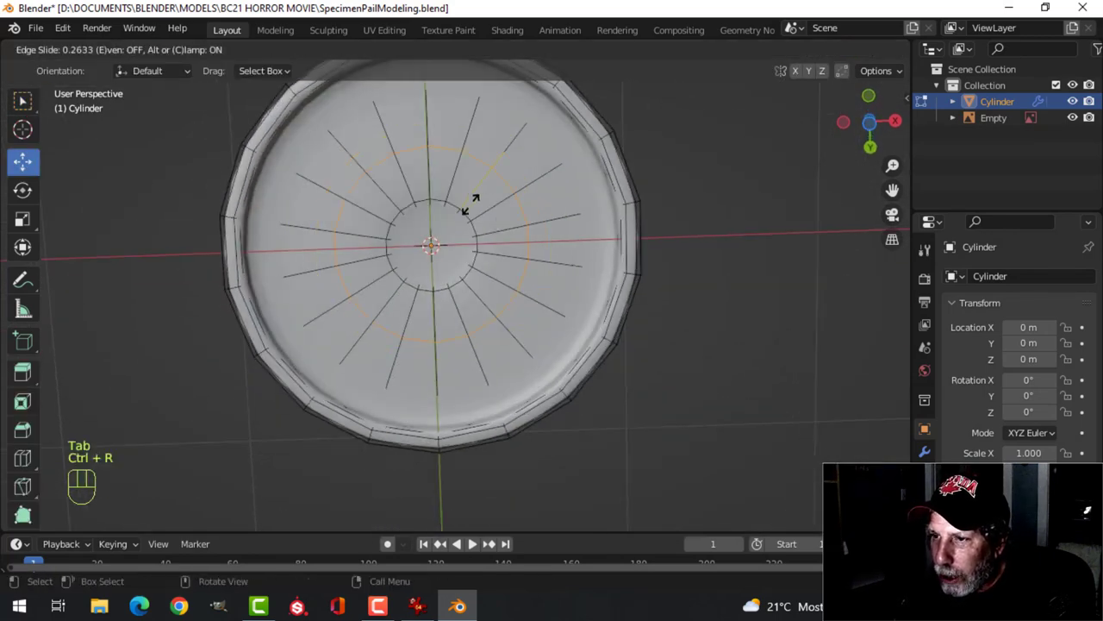
left_click(451, 235)
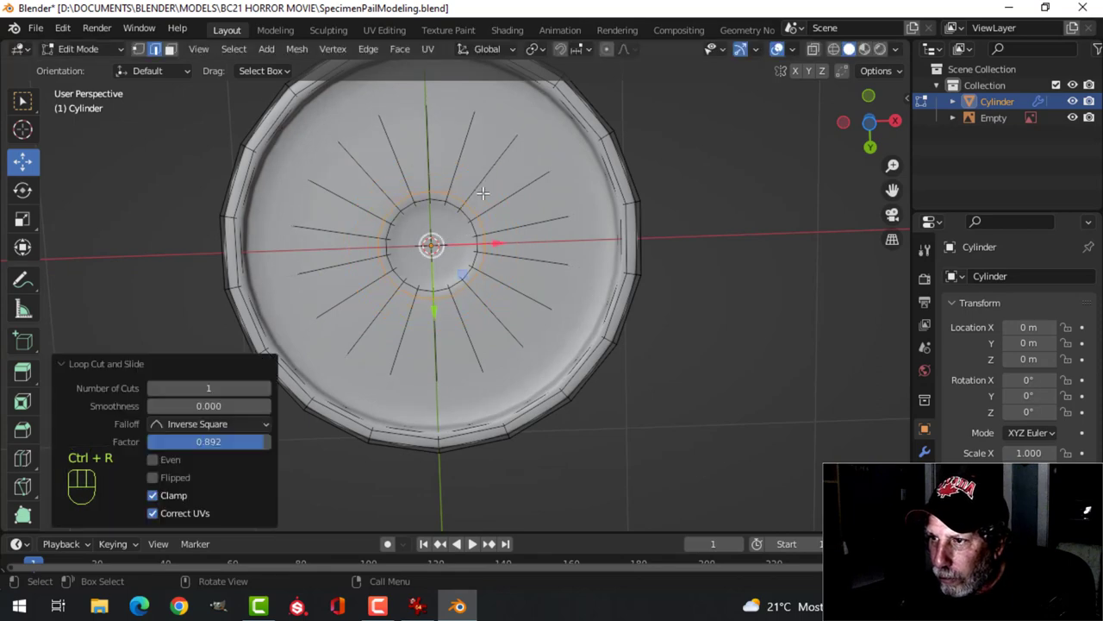
key("ctrl+r")
left_click(492, 172)
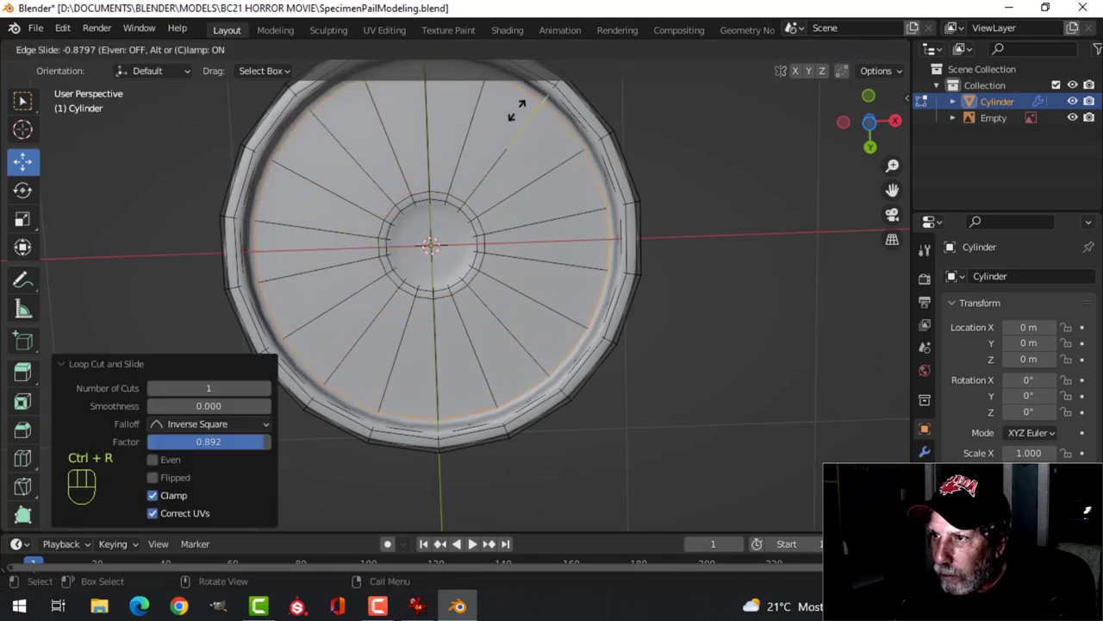
left_click(517, 109)
Turn off the subdivision's viewport display in Edit Mode and slightly inset the base's central recessed face
key("Tab")
middle_click_drag(524, 204, 520, 248)
key("Tab")
key("alt+a")
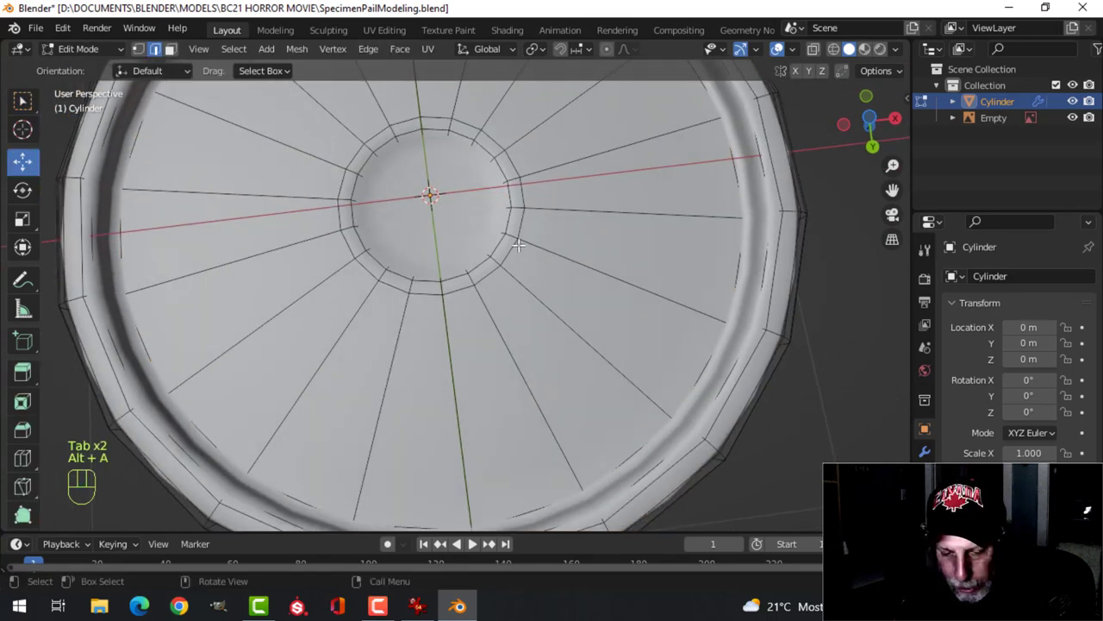
key("3")
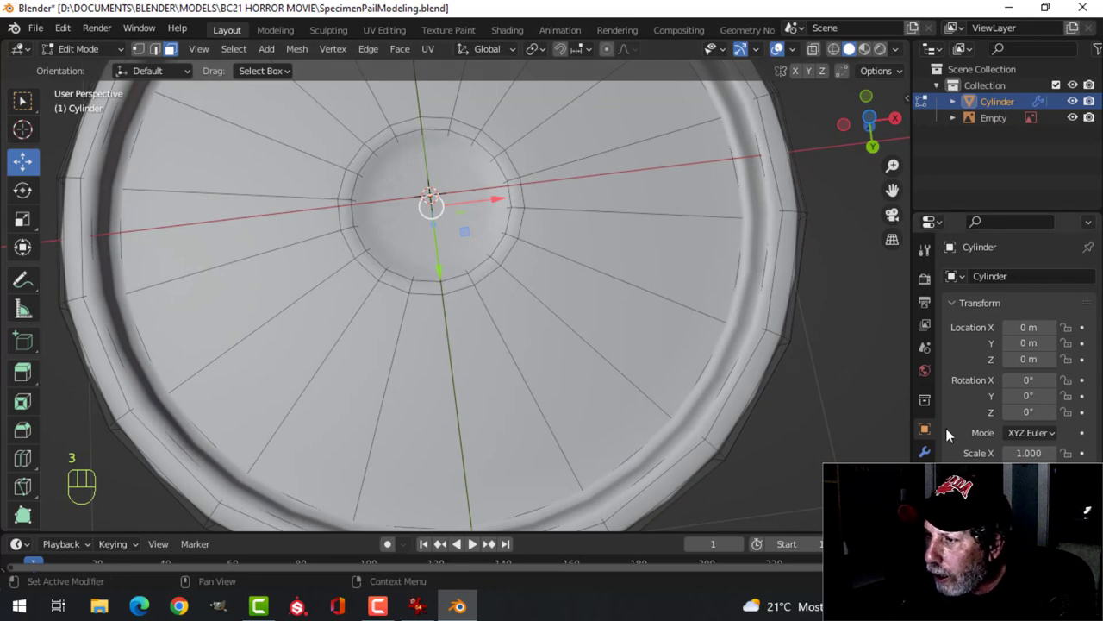
left_click(925, 451)
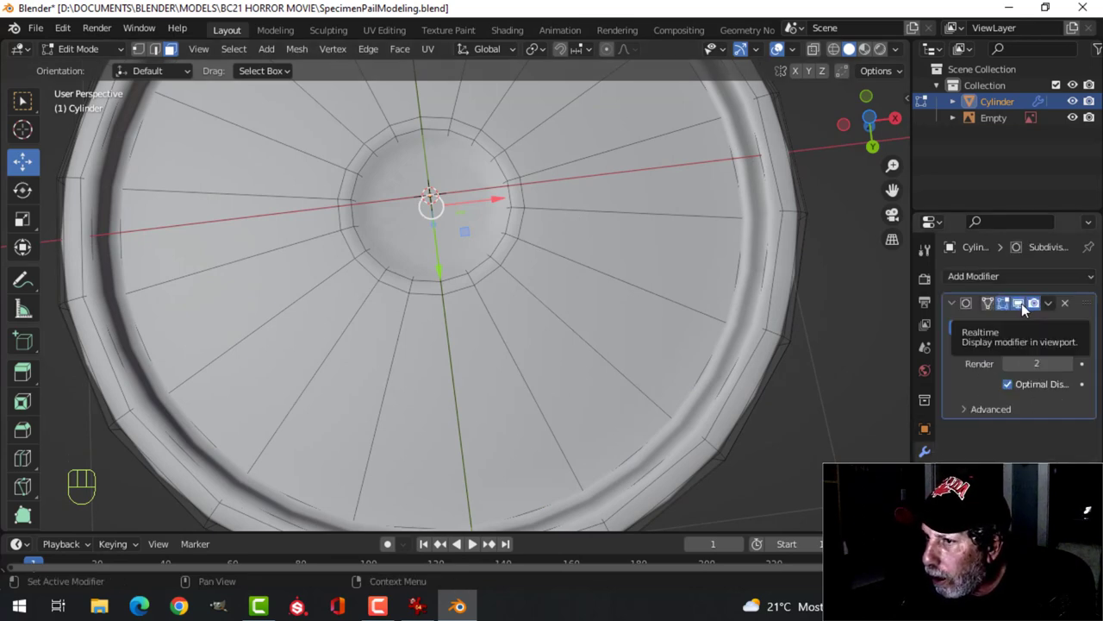
left_click(1019, 303)
key("i")
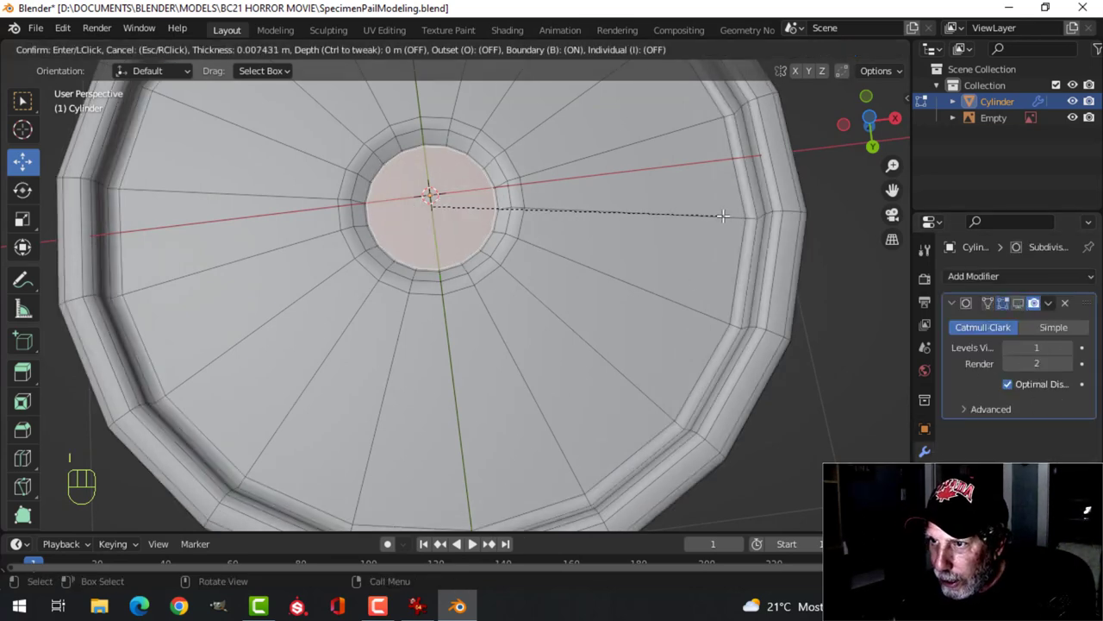
left_click(712, 217)
Return to Object Mode, turn the subdivision's viewport display back on, and bring the pail's upper rim into view
key("Tab")
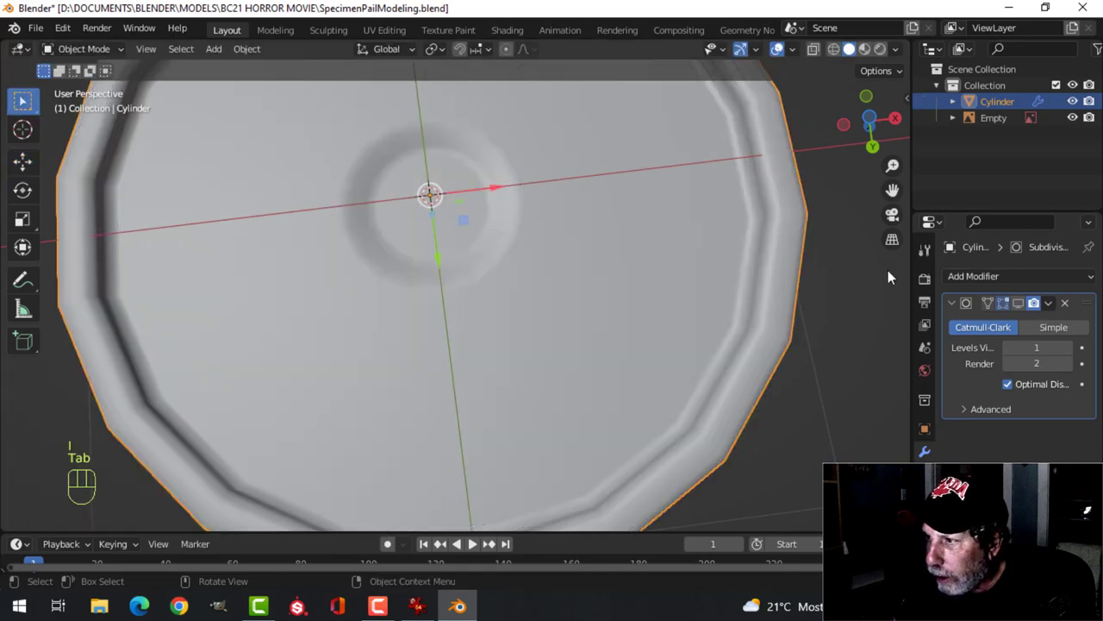
scroll(644, 194, "down", 5)
middle_click_drag(577, 178, 523, 169)
scroll(511, 211, "up", 2)
key("alt+a")
middle_click_drag(511, 213, 493, 270)
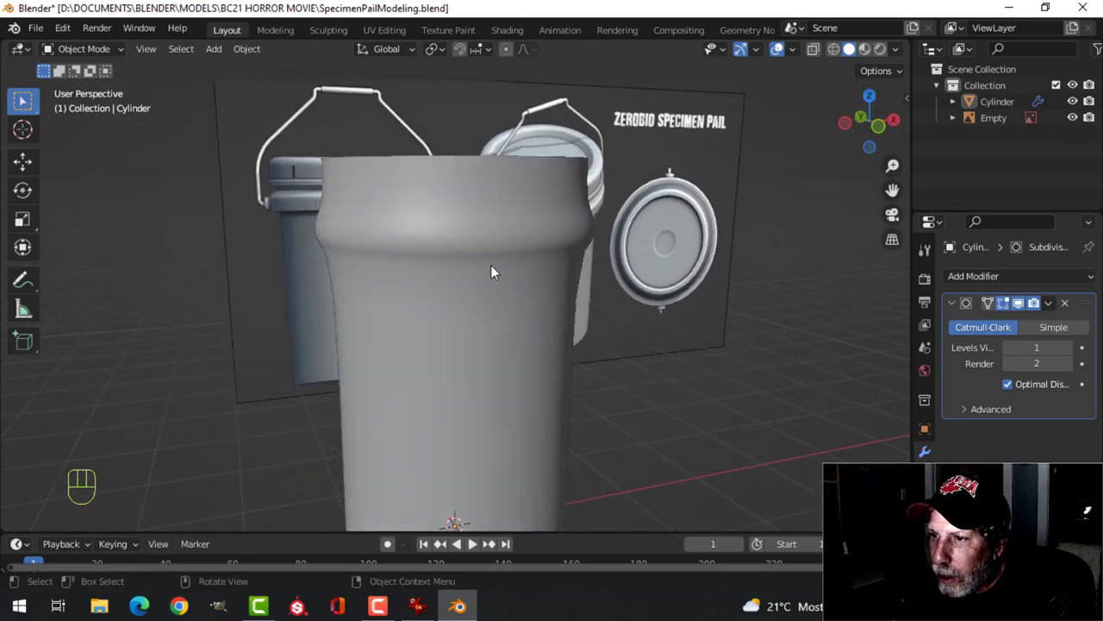
Bevel the bottom edge loop of the pail's rim band with a width of about 0.0357 m and 2 segments
left_click(482, 241)
key("Tab")
scroll(520, 255, "up", 3)
key("alt+a")
scroll(522, 256, "up", 3, "shift")
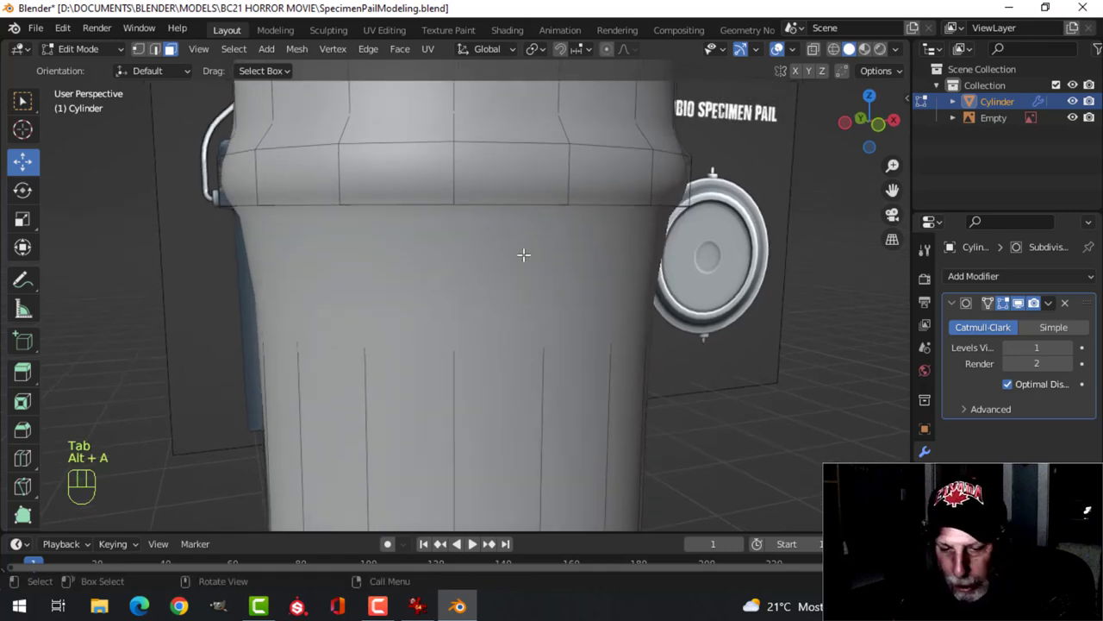
key("2")
middle_click_drag(535, 261, 530, 238)
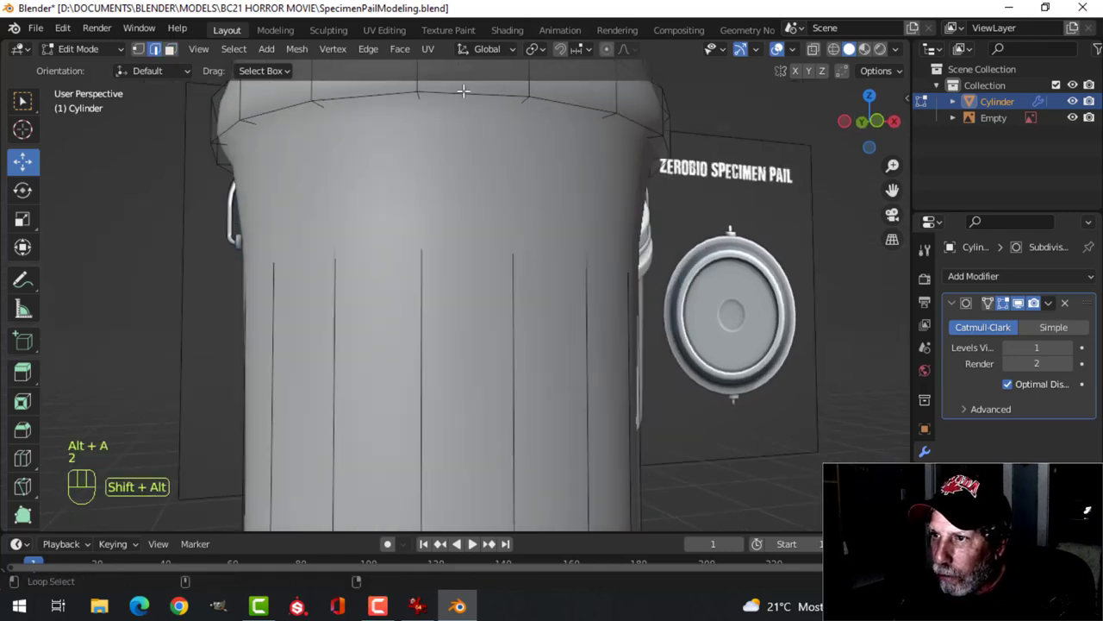
left_click(464, 125, "alt+shift")
middle_click_drag(464, 125, 560, 184)
key("ctrl+b")
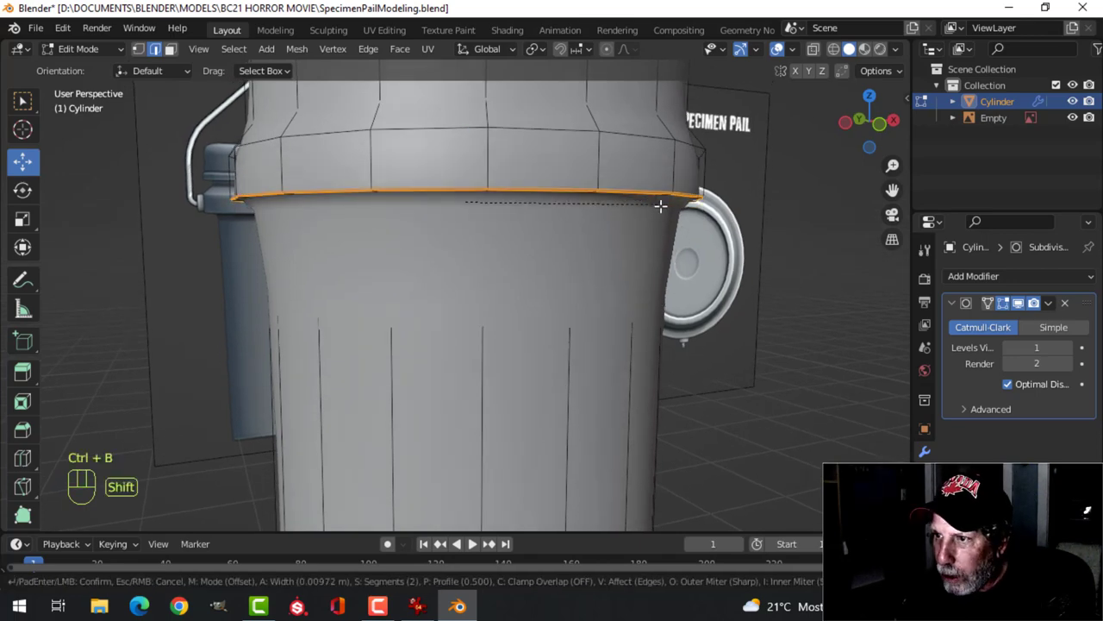
left_click(703, 214)
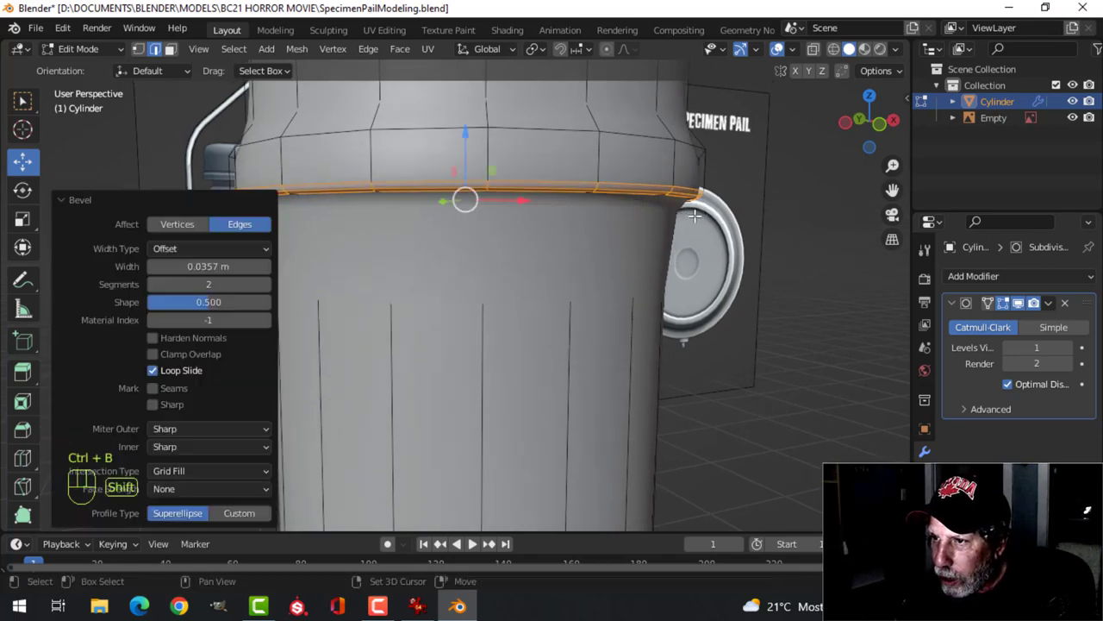
Add an edge loop around the rim's vertical band, slid toward its upper edge at a factor of about -0.677
middle_click_drag(702, 214, 532, 182)
scroll(514, 170, "down", 1)
scroll(515, 171, "up", 3)
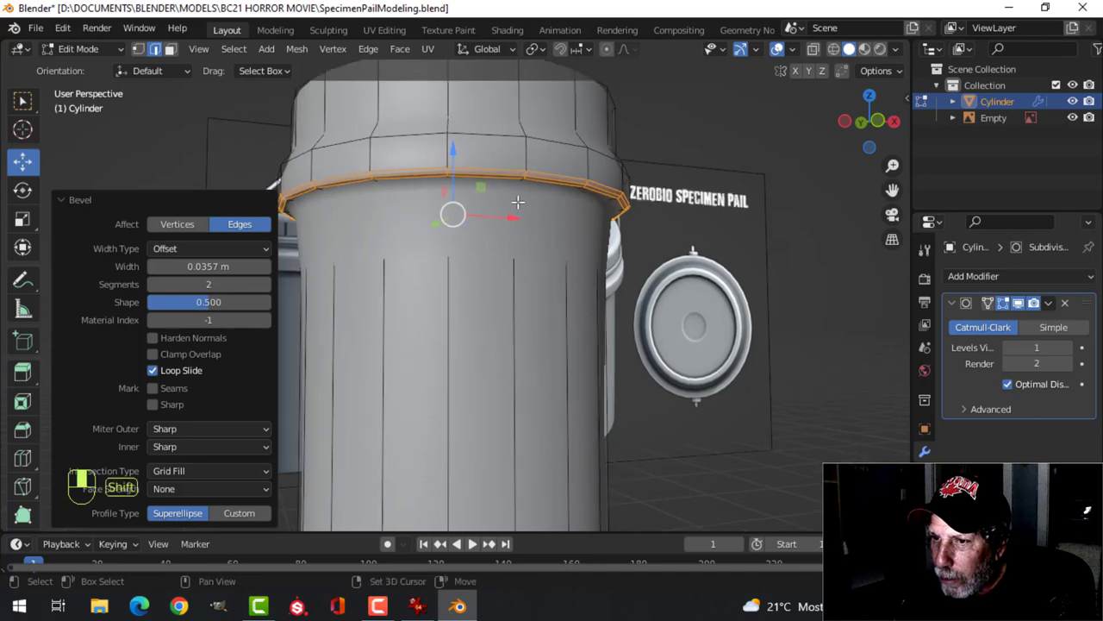
scroll(456, 154, "down", 3)
middle_click_drag(460, 209, 496, 245)
scroll(503, 201, "up", 2)
key("alt+a")
key("ctrl+r")
left_click(495, 245)
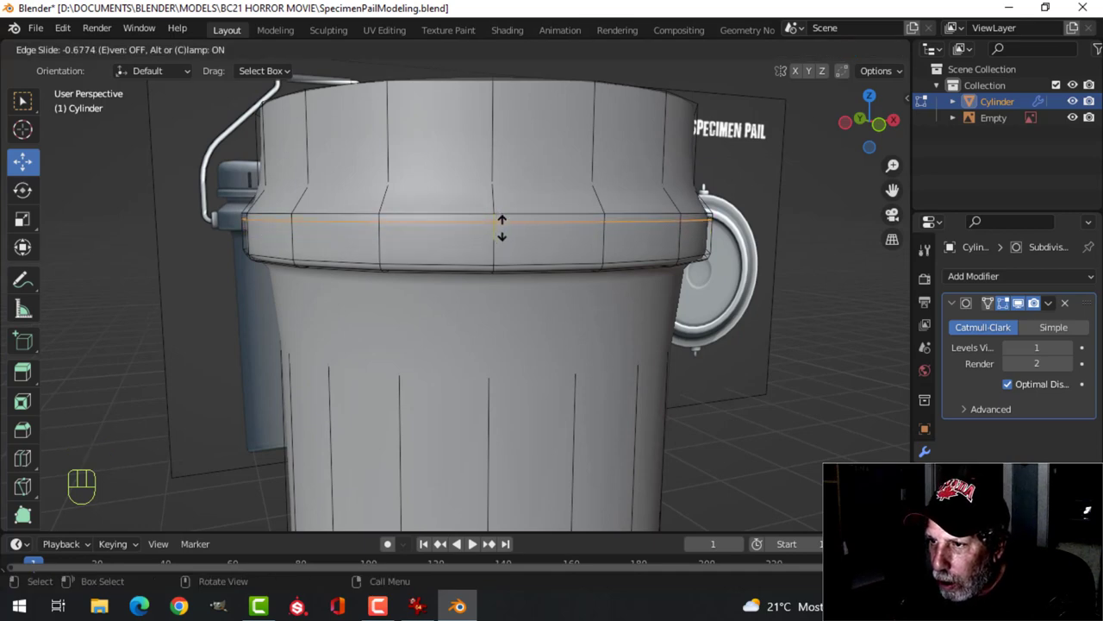
left_click(502, 228)
Add two edge loops to the rim's shoulder, near its lower edge at factor 0.612 and near its upper edge at -0.576
middle_click_drag(502, 228, 479, 299)
key("ctrl+r")
left_click(480, 298)
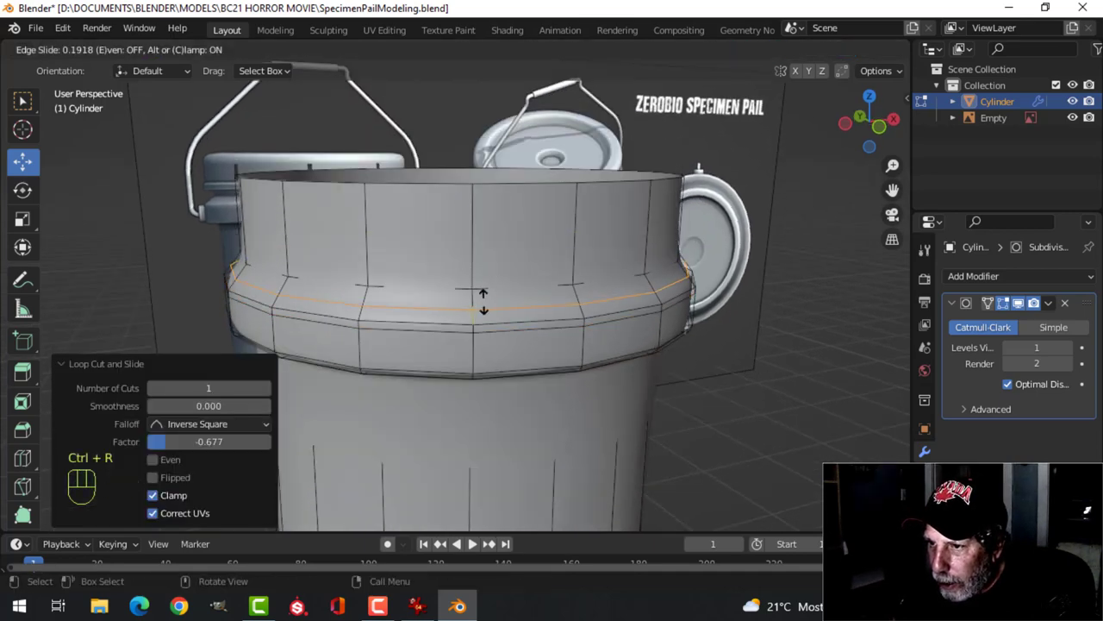
left_click(488, 309)
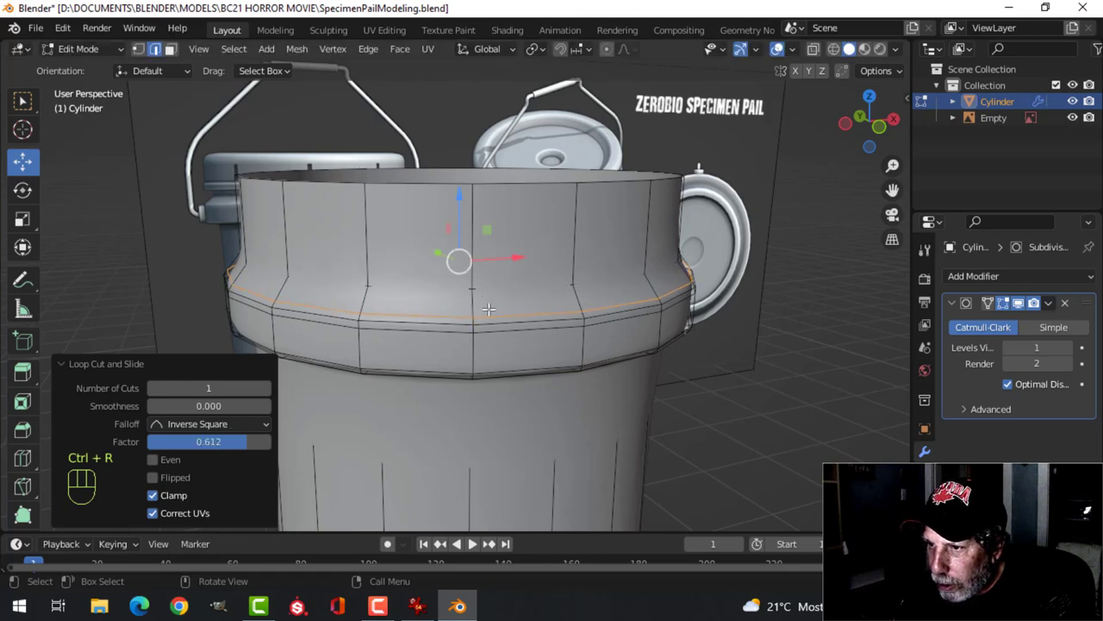
key("ctrl+r")
left_click(471, 309)
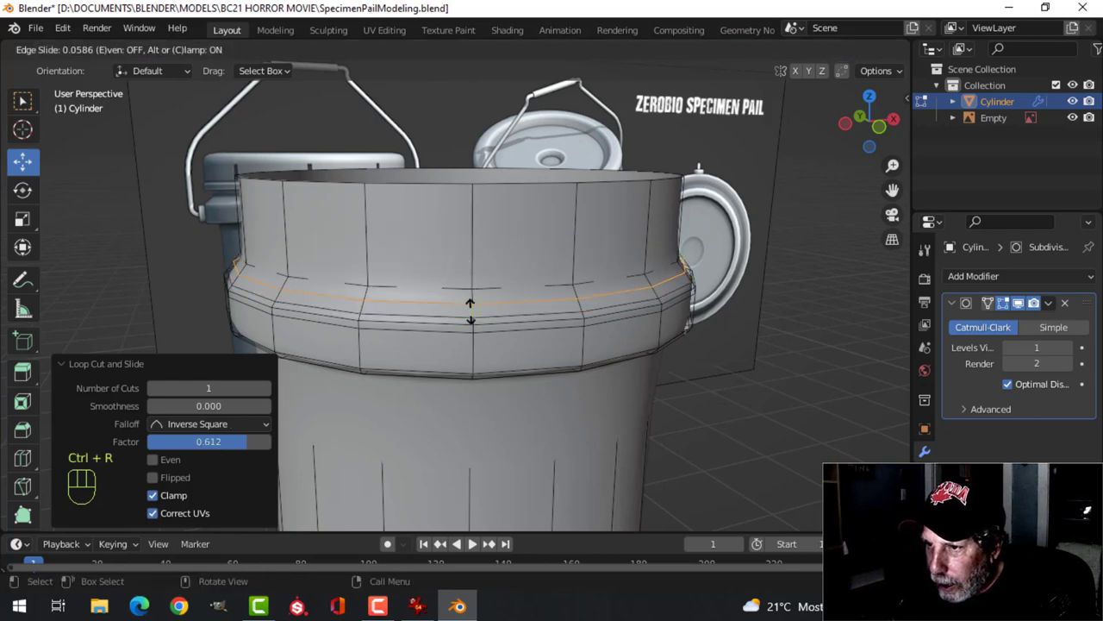
left_click(471, 303)
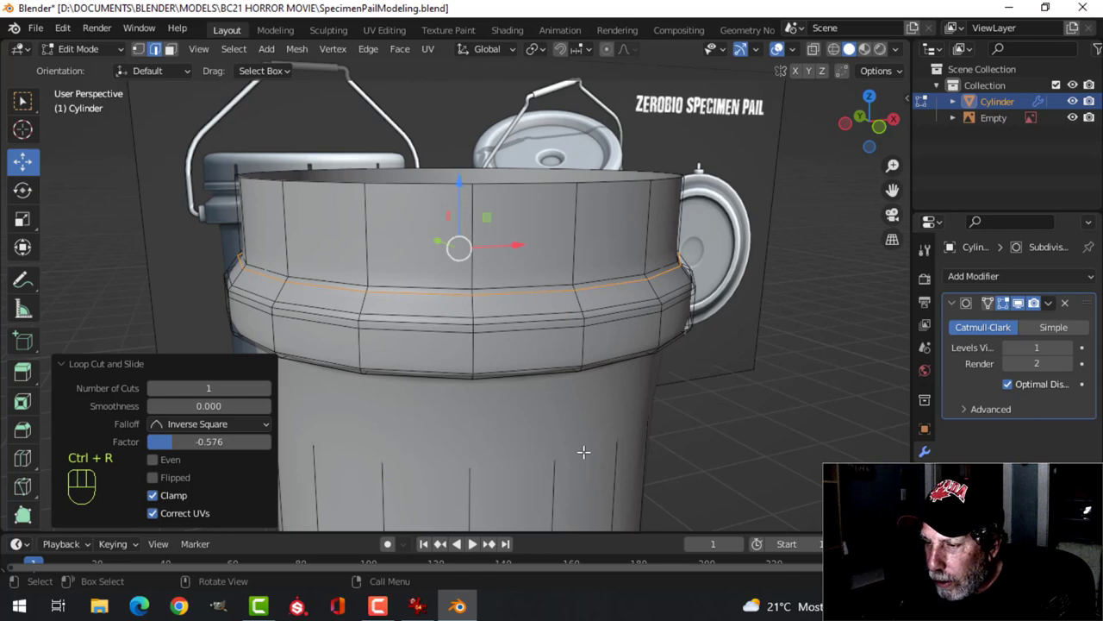
Add an edge loop around the pail's body, slid up to just beneath the rim band at a factor of about -0.98
middle_click_drag(583, 451, 537, 377, "shift")
key("ctrl+r")
left_click(505, 376)
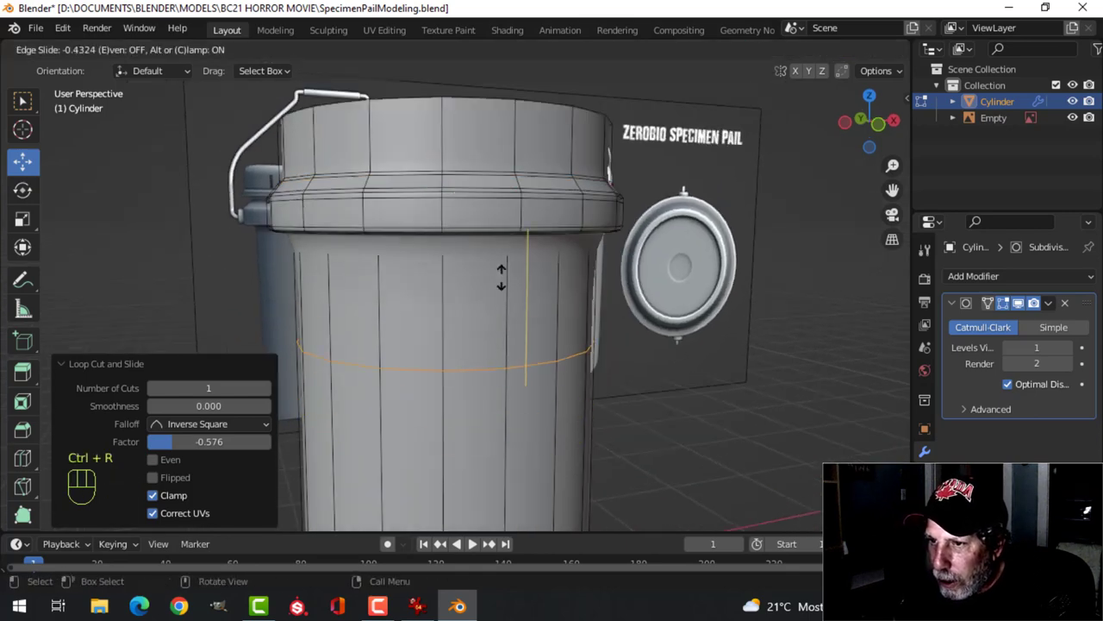
left_click_drag(500, 277, 499, 161)
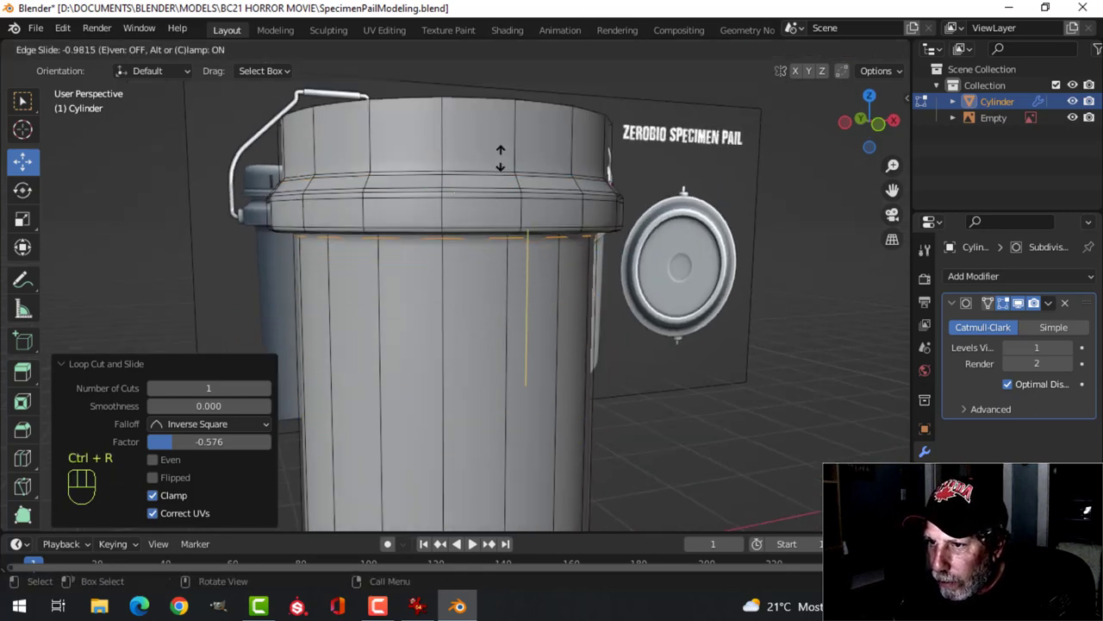
left_click(500, 158)
Return to Object Mode, deselect everything, check the smoothed pail from several angles, and save the file
key("Tab")
scroll(534, 192, "down", 4)
key("alt+a")
middle_click_drag(535, 192, 506, 347)
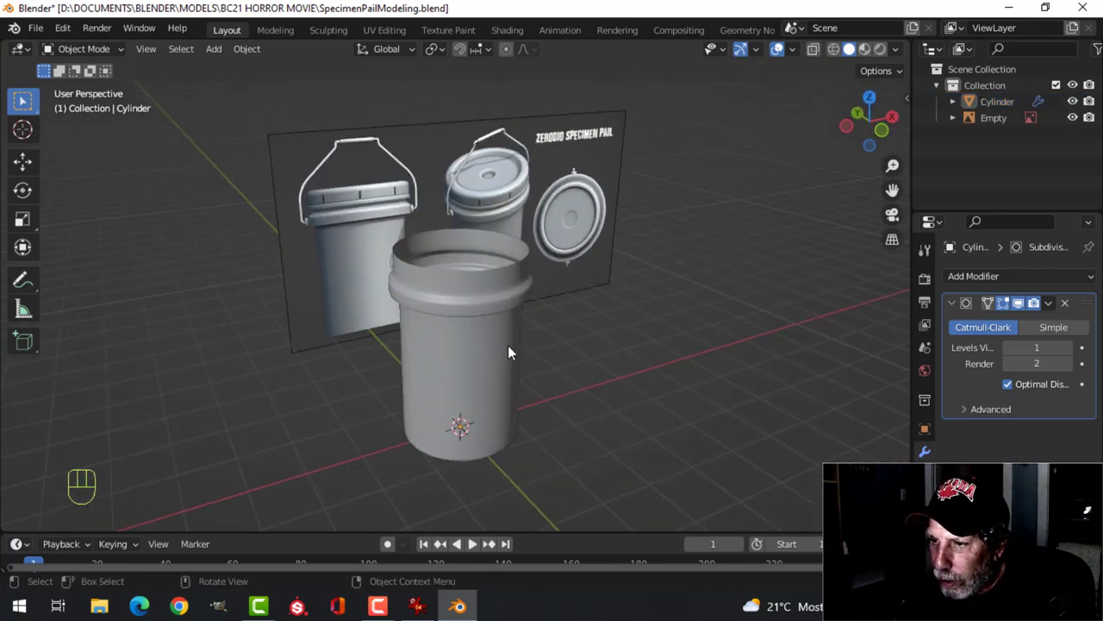
scroll(508, 345, "up", 6)
middle_click_drag(502, 289, 537, 336)
scroll(506, 323, "down", 6)
key("ctrl+s")
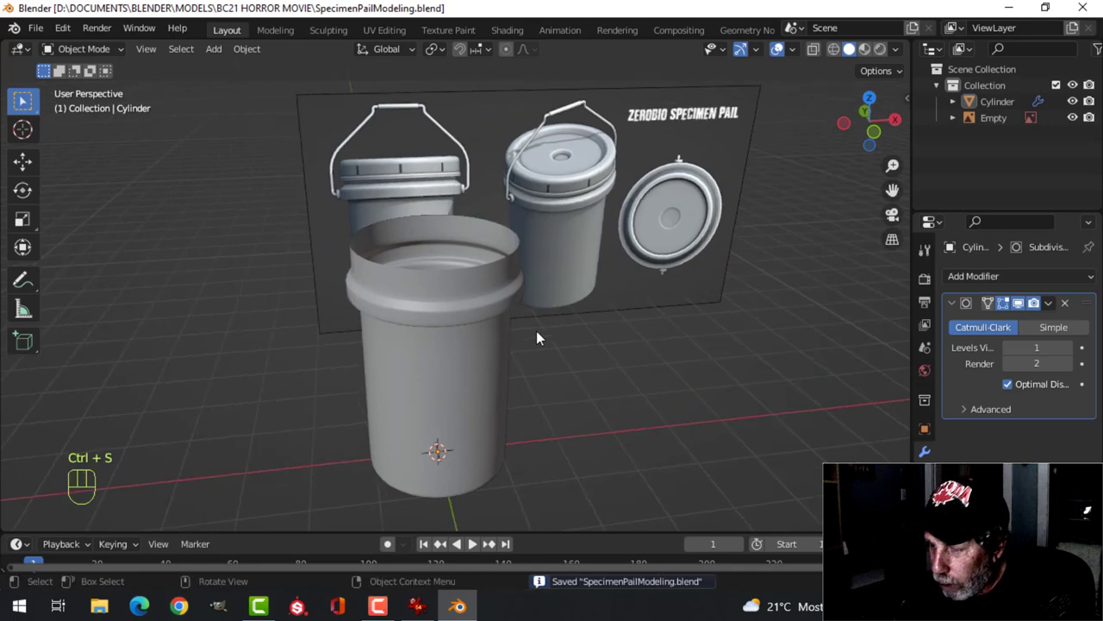
Hide the pail in the front view and examine the lid and its notches on the reference image
key("KP_1")
scroll(527, 331, "up", 3)
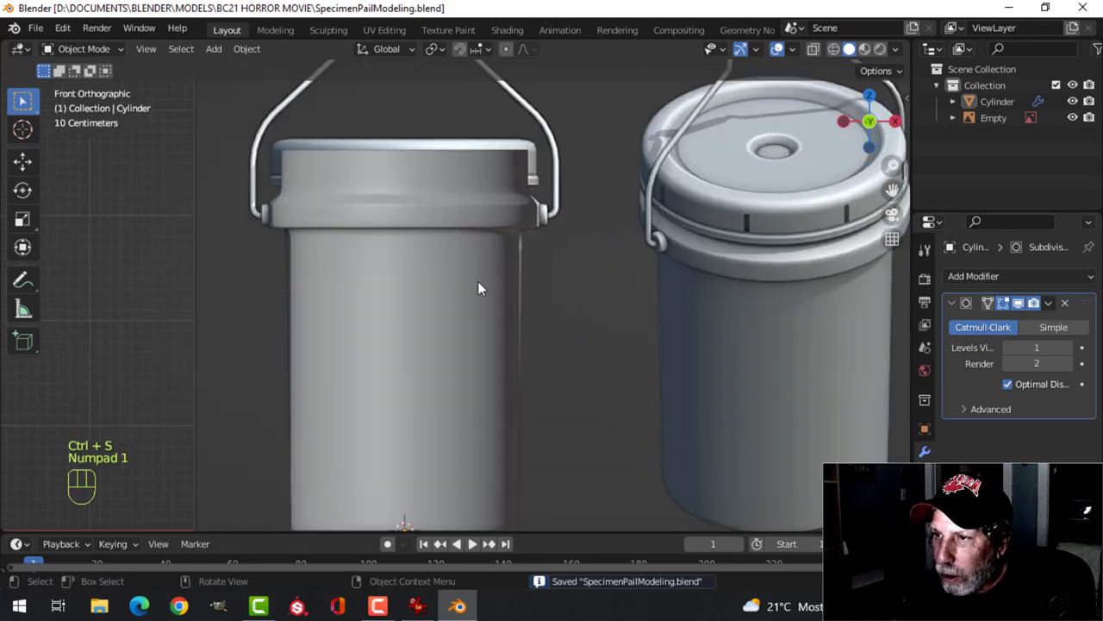
scroll(477, 281, "down", 1)
middle_click_drag(473, 275, 514, 317, "shift")
scroll(513, 317, "up", 1)
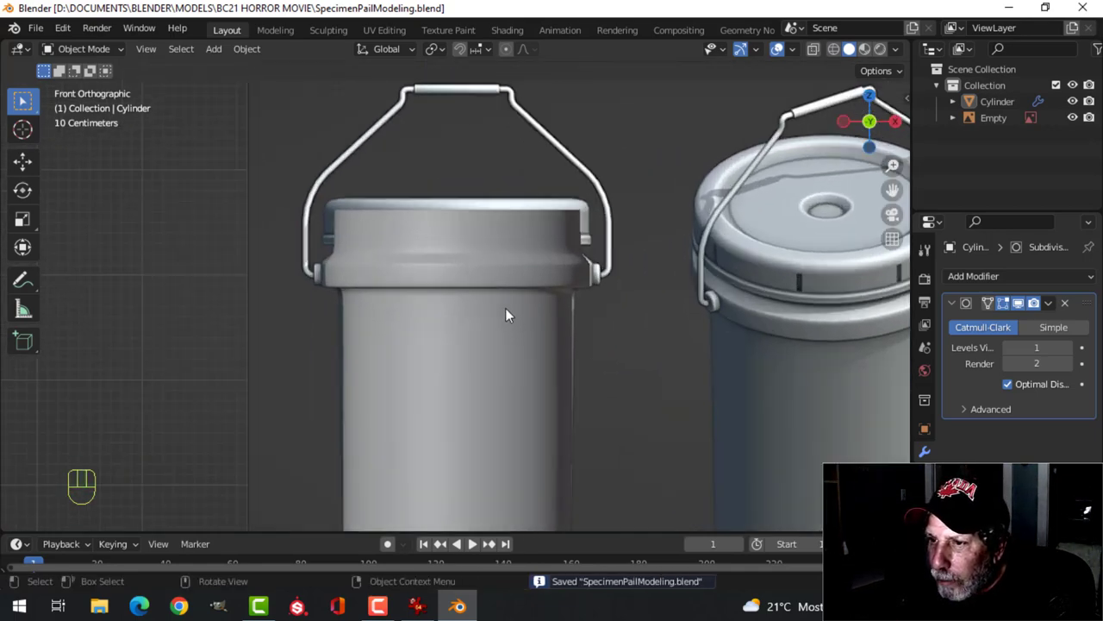
scroll(505, 308, "up", 1)
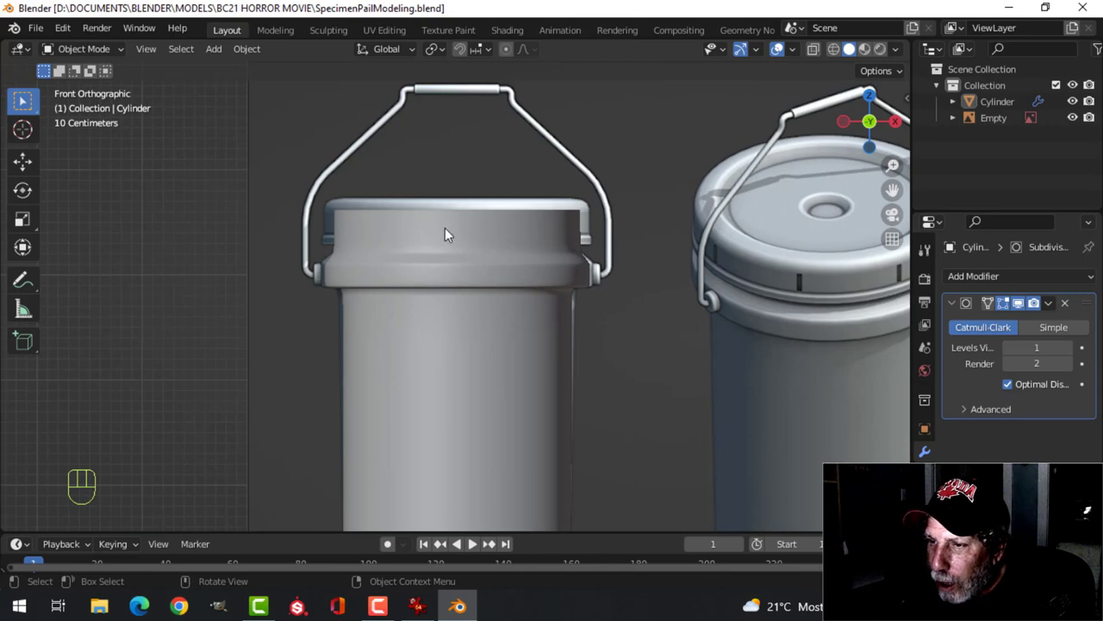
left_click(445, 229)
key("h")
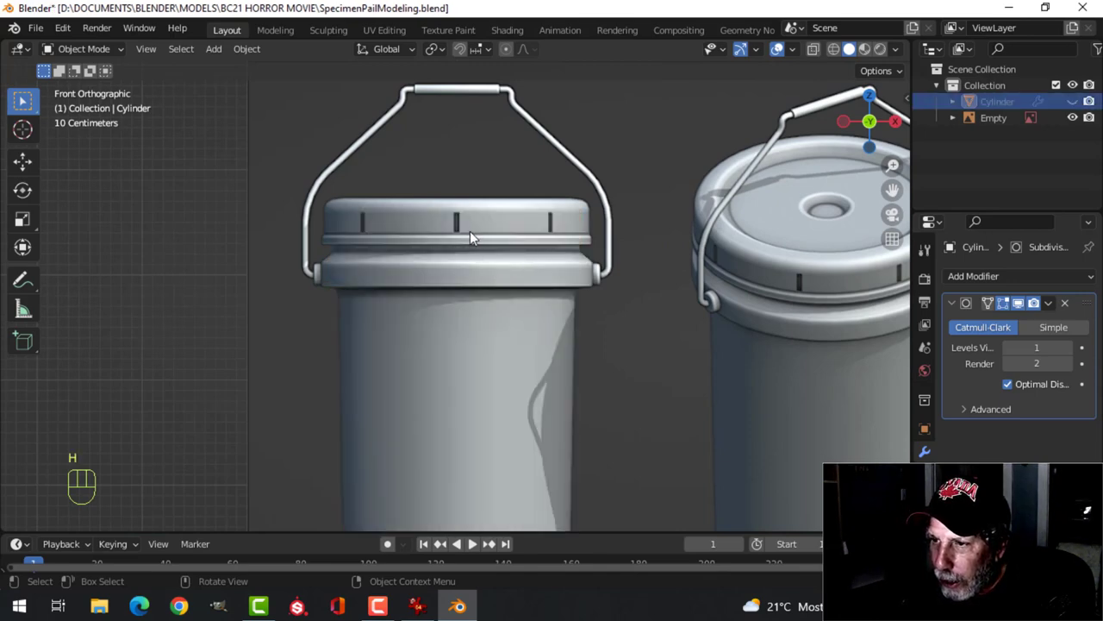
scroll(473, 232, "down", 3)
scroll(475, 320, "up", 4)
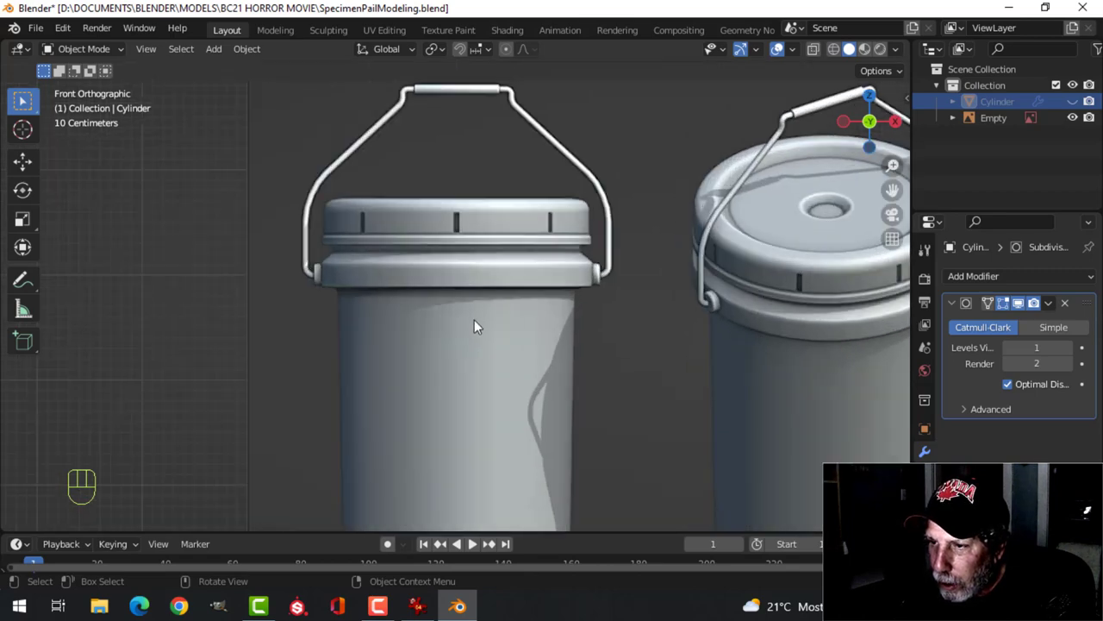
scroll(475, 294, "down", 3)
left_click(476, 295)
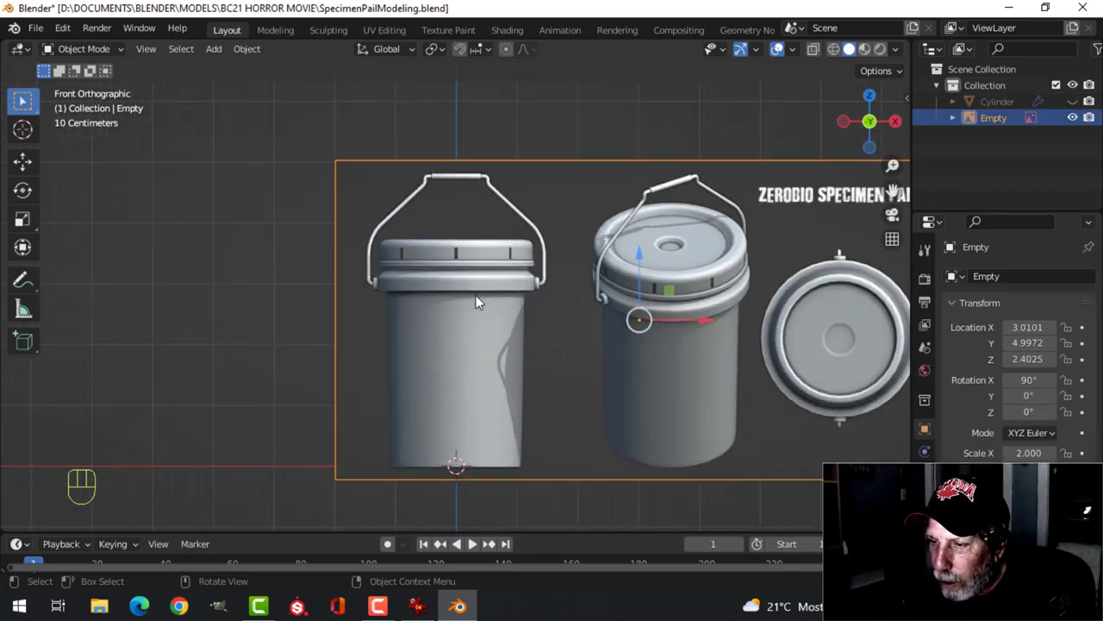
Unhide the pail, select its topmost edge loop in Edit Mode, and snap the 3D cursor to that selection
key("alt+h")
key("alt+a")
left_click(461, 259)
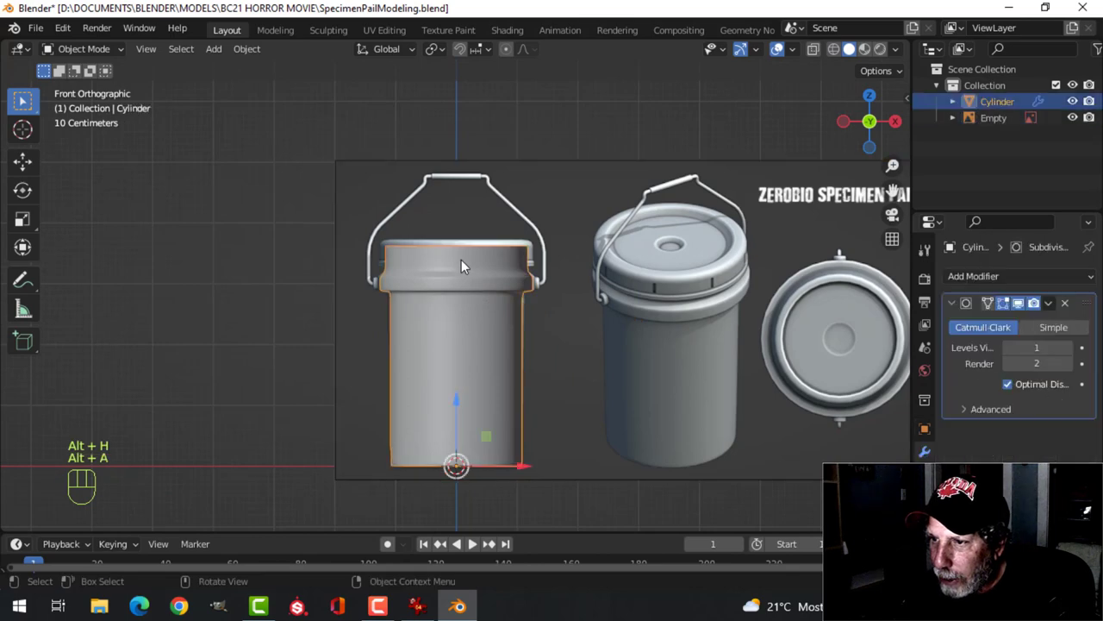
key("Tab")
scroll(485, 265, "up", 5)
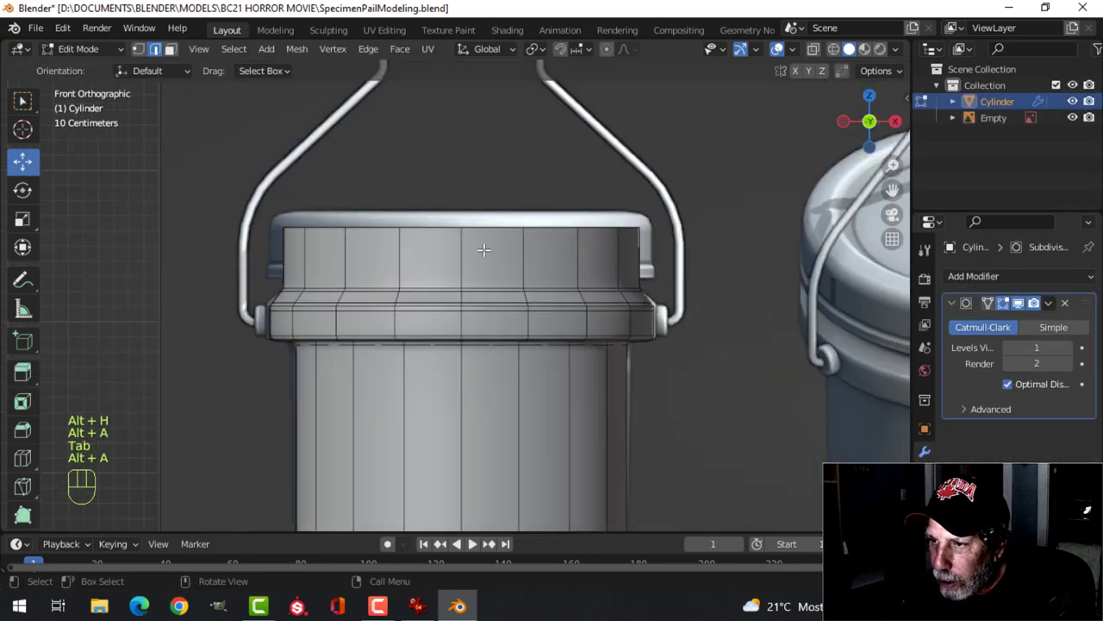
key("alt+a")
left_click(483, 230, "alt+shift")
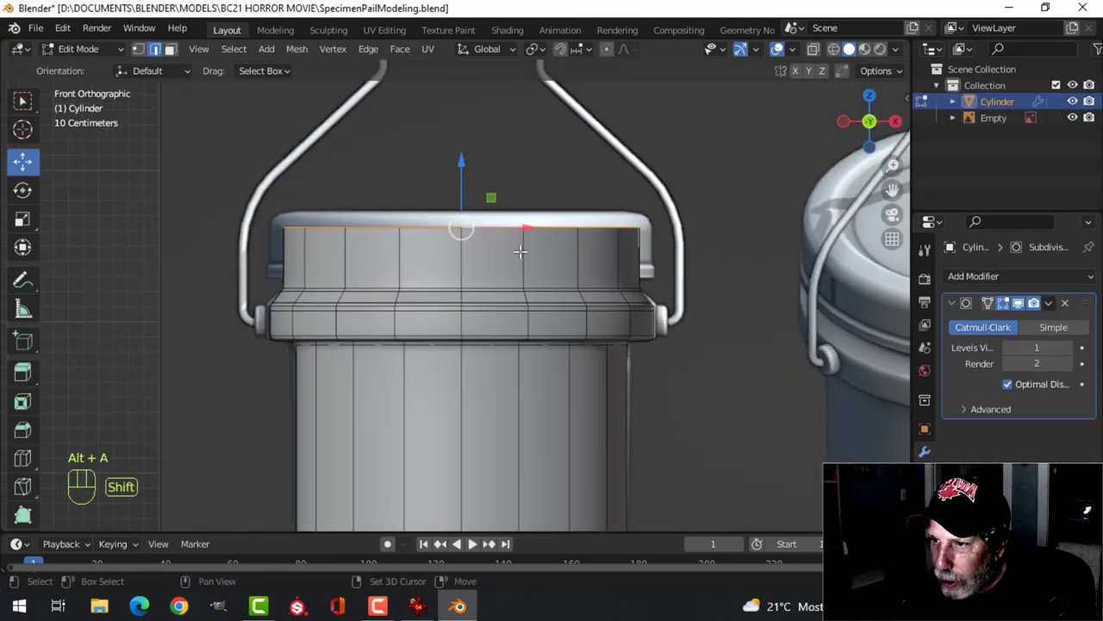
key("shift+s")
left_click(522, 346)
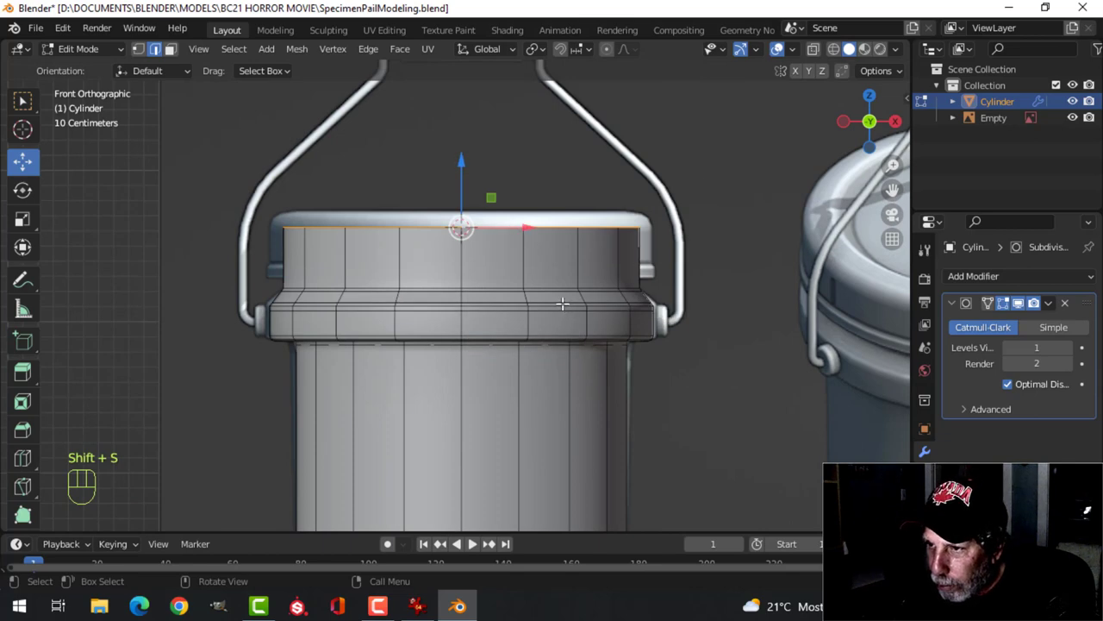
Return to Object Mode, hide the pail, and frame the reference image's lid in the front view
key("Tab")
middle_click_drag(514, 259, 523, 320)
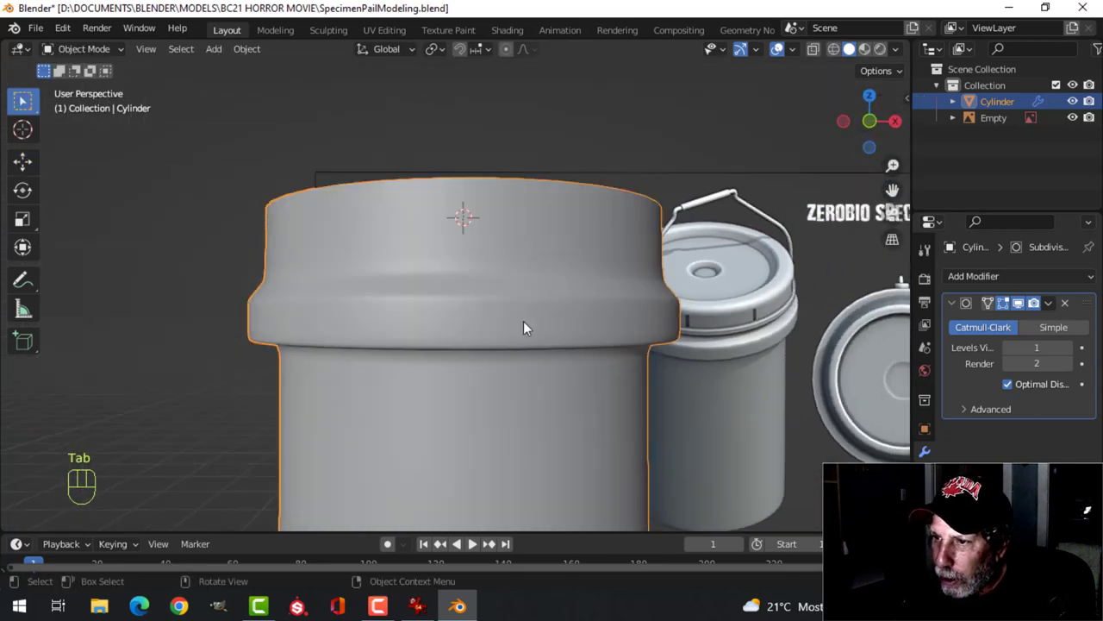
key("h")
key("KP_1")
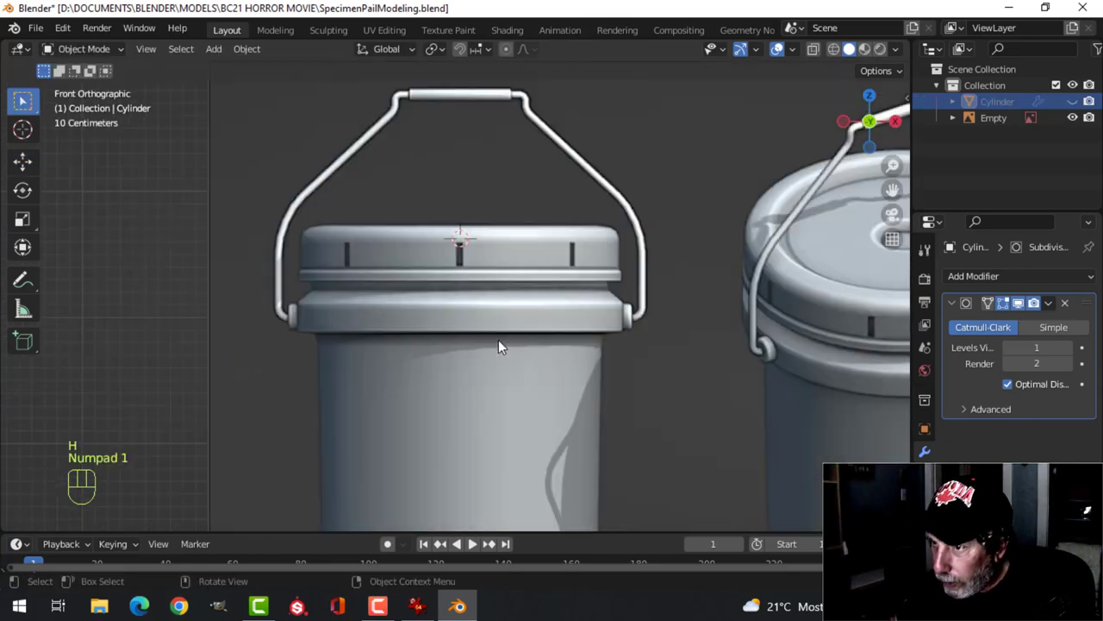
scroll(509, 334, "up", 5)
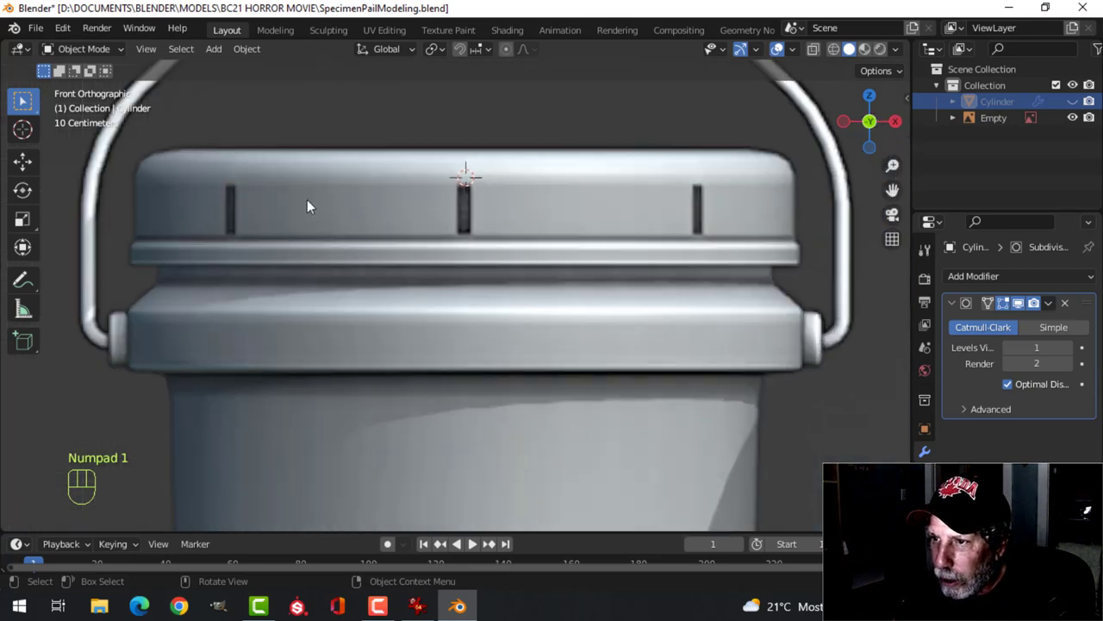
scroll(546, 212, "down", 1)
middle_click_drag(546, 212, 527, 264, "shift")
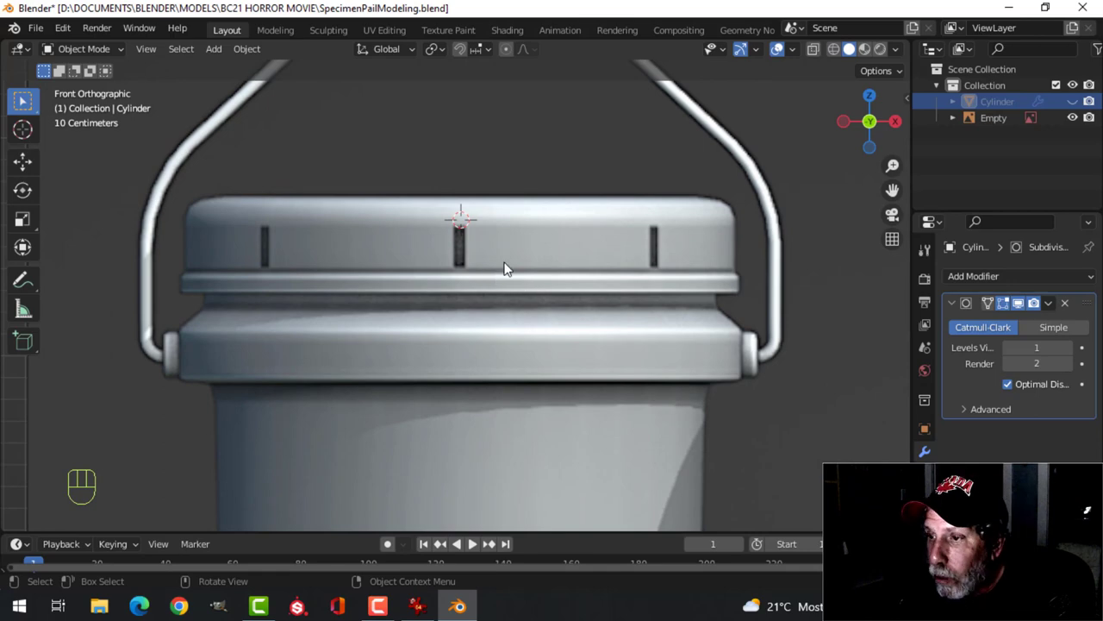
Add a plane mesh at the 3D cursor and rotate it 90° about the X axis in Edit Mode
key("shift+a")
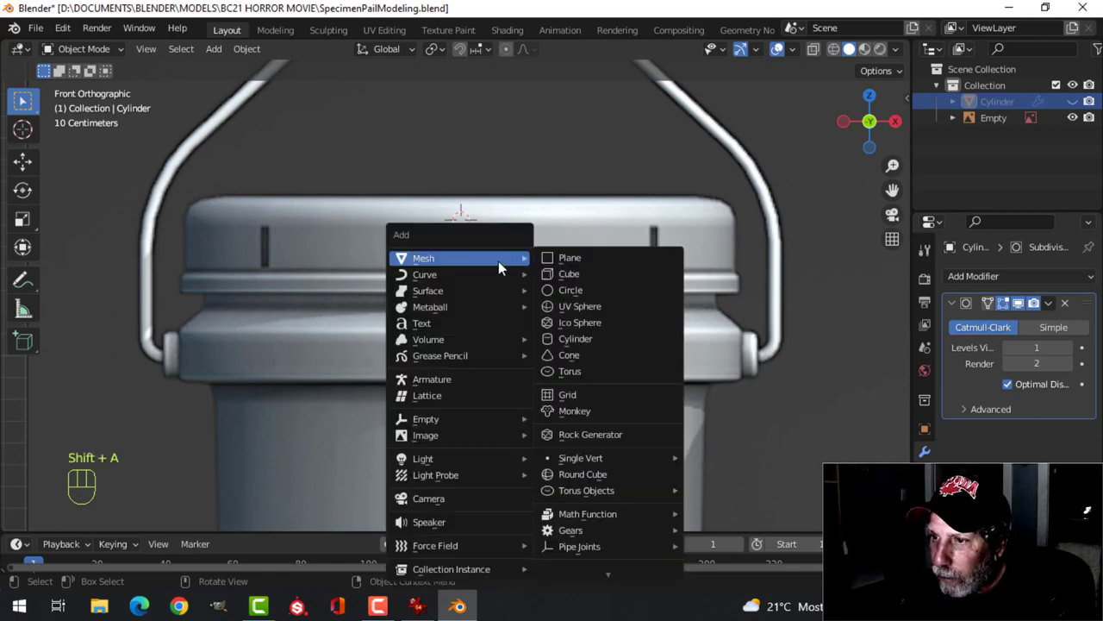
left_click(565, 250)
key("Tab")
scroll(570, 249, "down", 2)
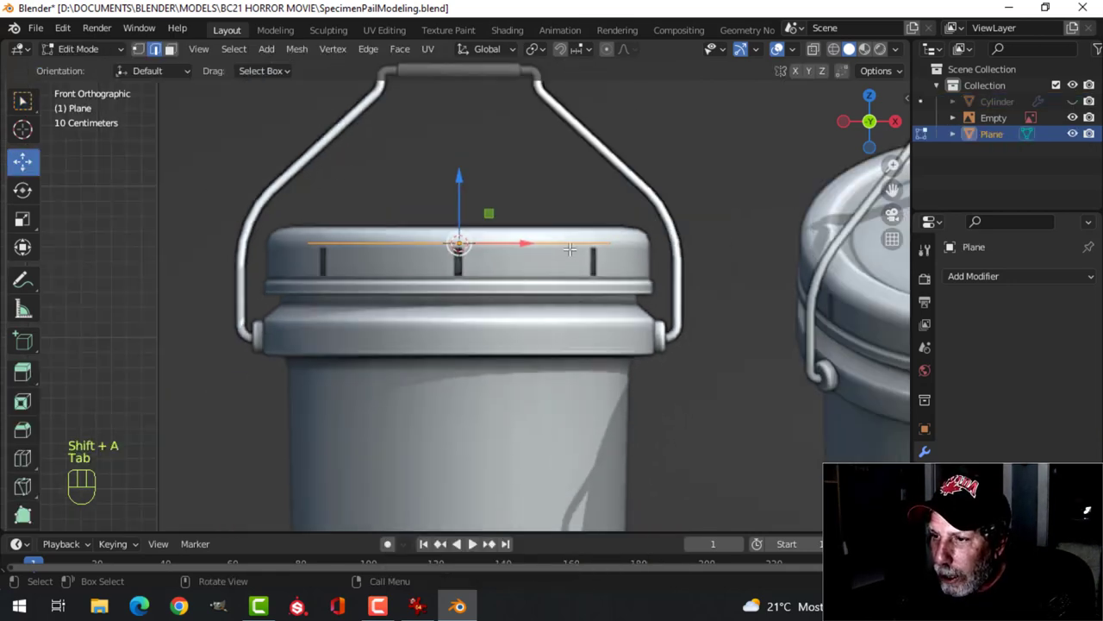
type("rx90")
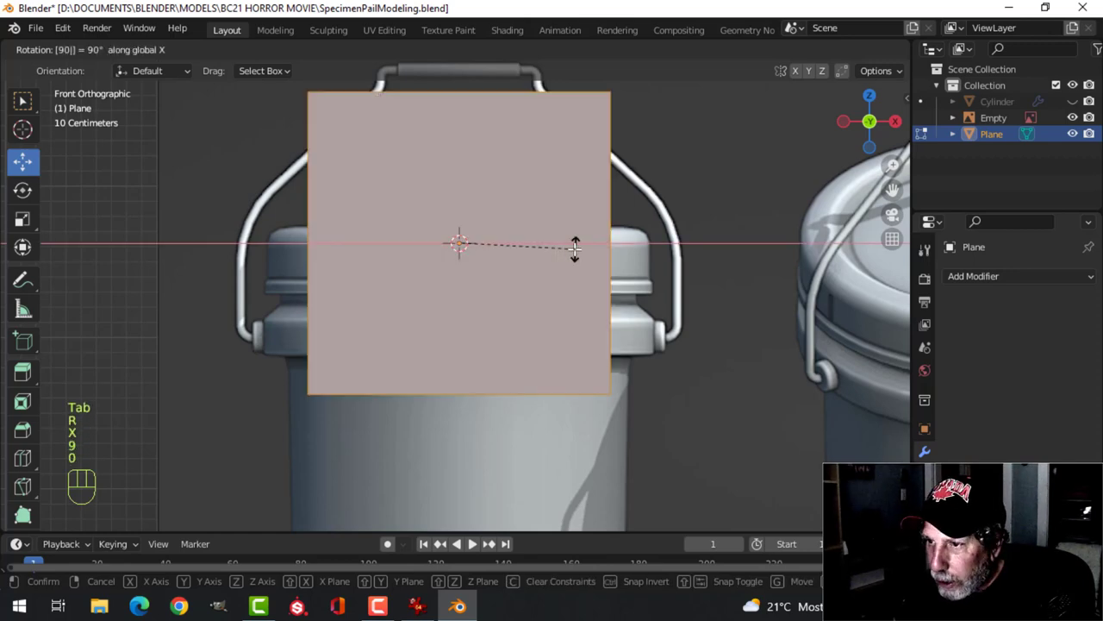
left_click(686, 253)
Scale the plane to 0.335 and move its upper edge down 0.2235 m to the top of the reference lid
key("s")
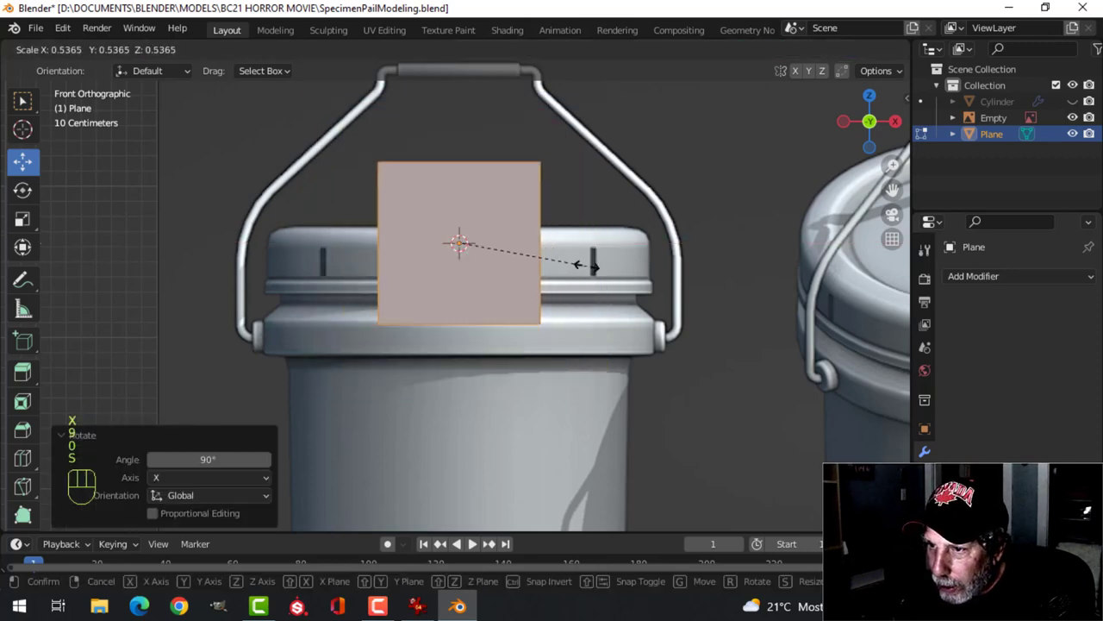
left_click(535, 274)
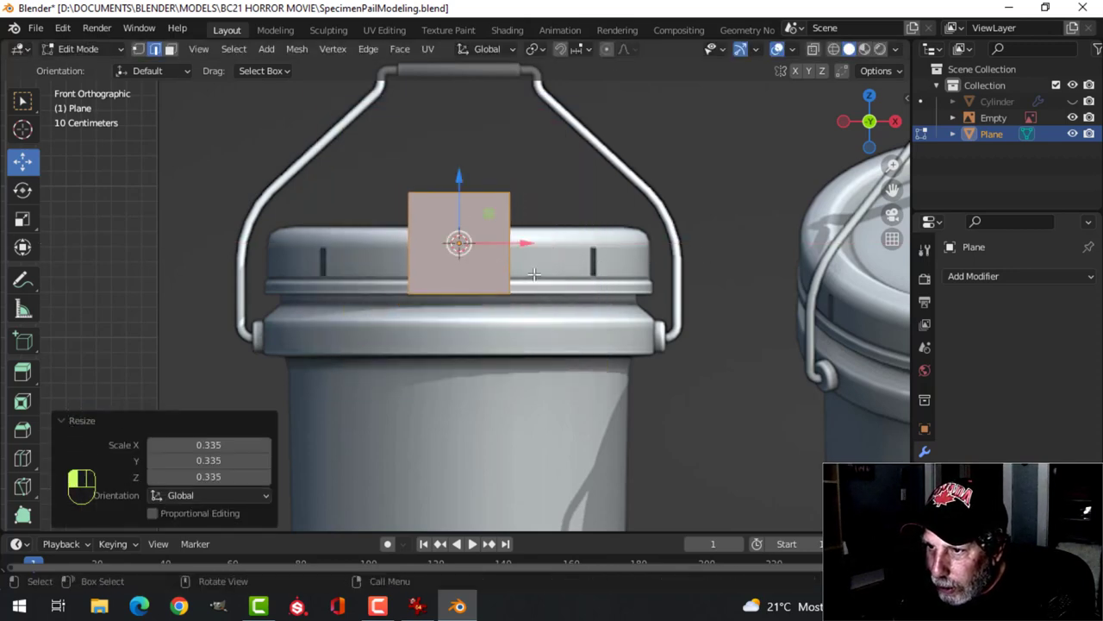
scroll(536, 296, "up", 2)
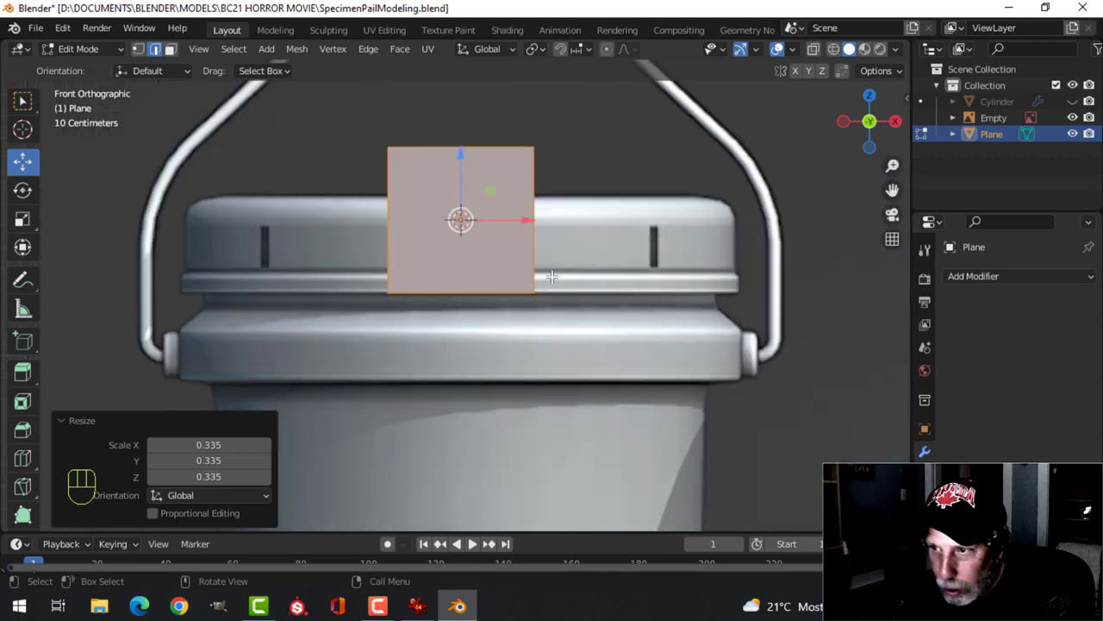
left_click(457, 151)
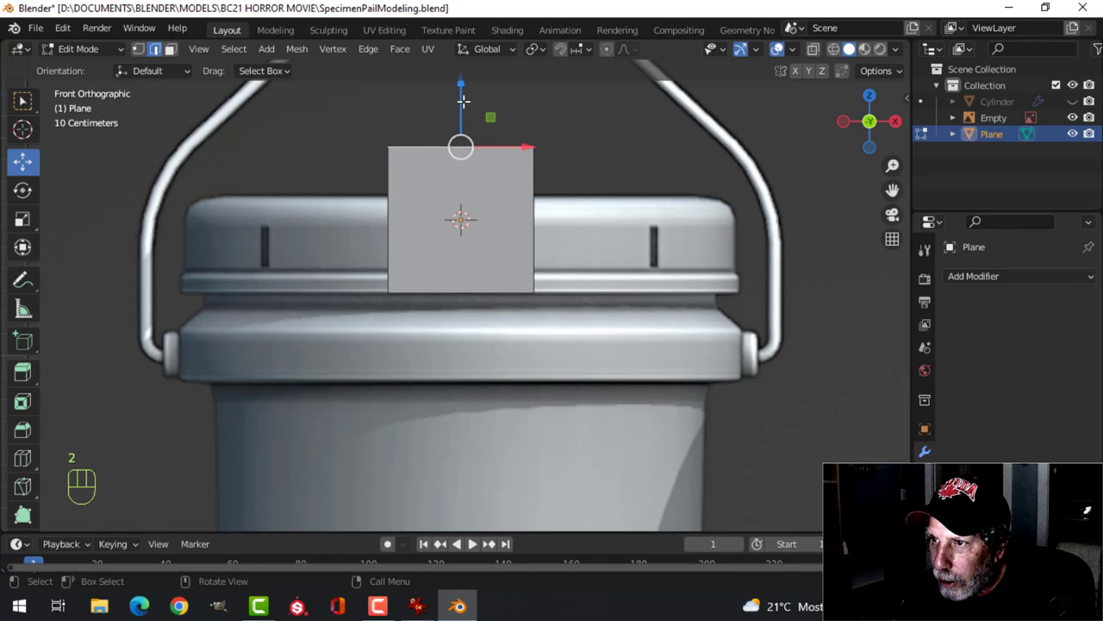
left_click_drag(463, 101, 467, 142)
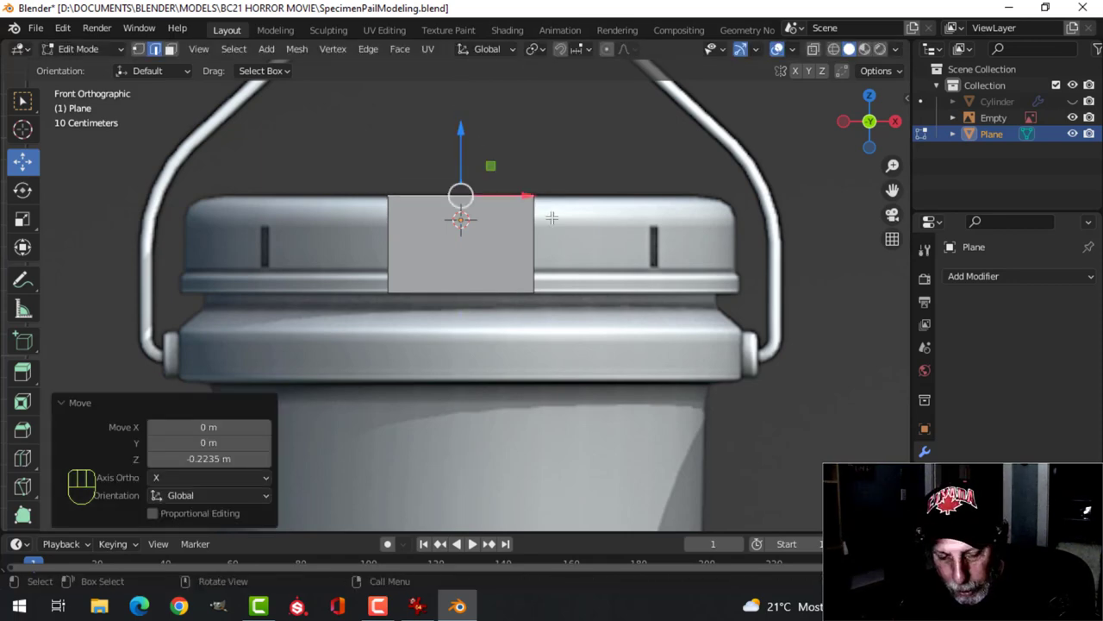
Switch the viewport to wireframe shading and add one vertical loop cut through the plane's center at factor 0
key("z")
left_click(417, 212)
scroll(490, 270, "up", 1)
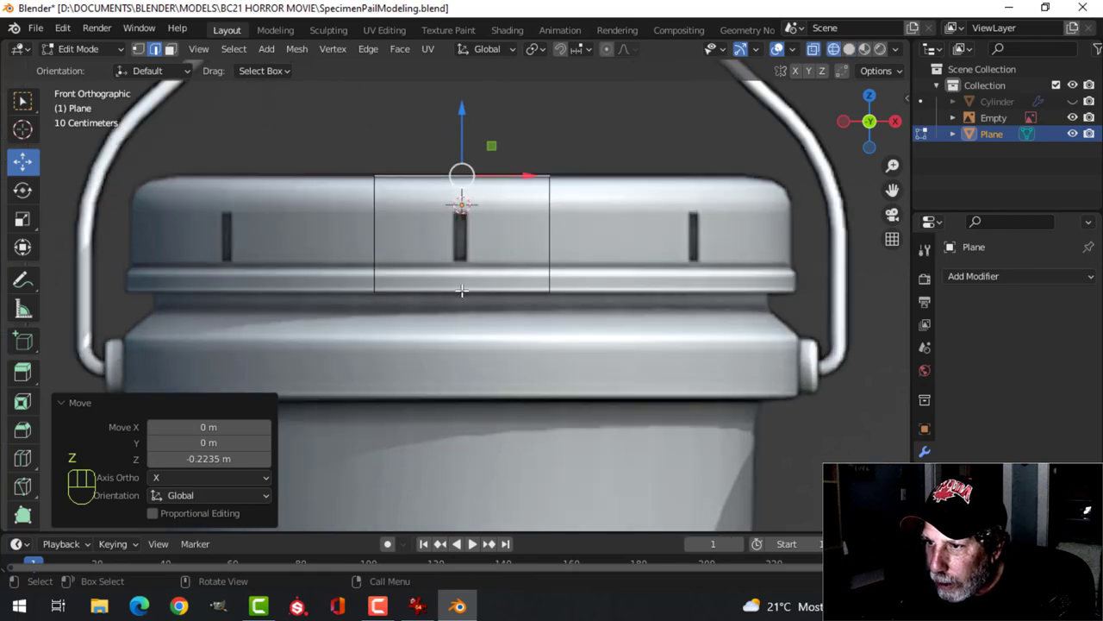
key("ctrl+r")
left_click(462, 292)
right_click(515, 291)
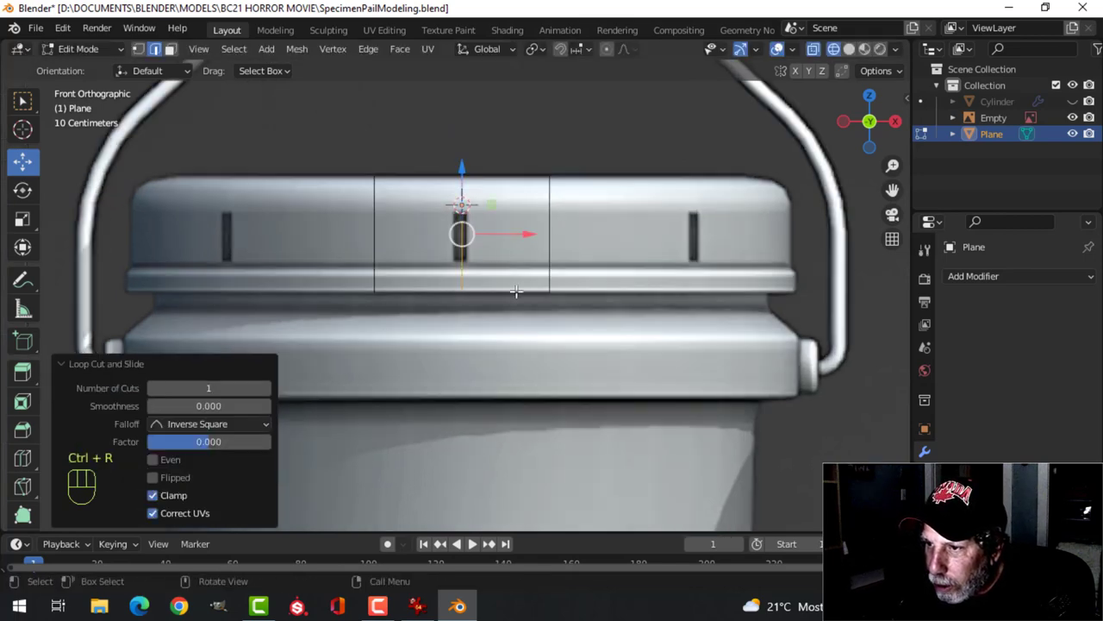
Bevel the plane's central vertical edge with a width of 0.031 m and 1 segment to match the lid's notch
scroll(445, 230, "up", 2)
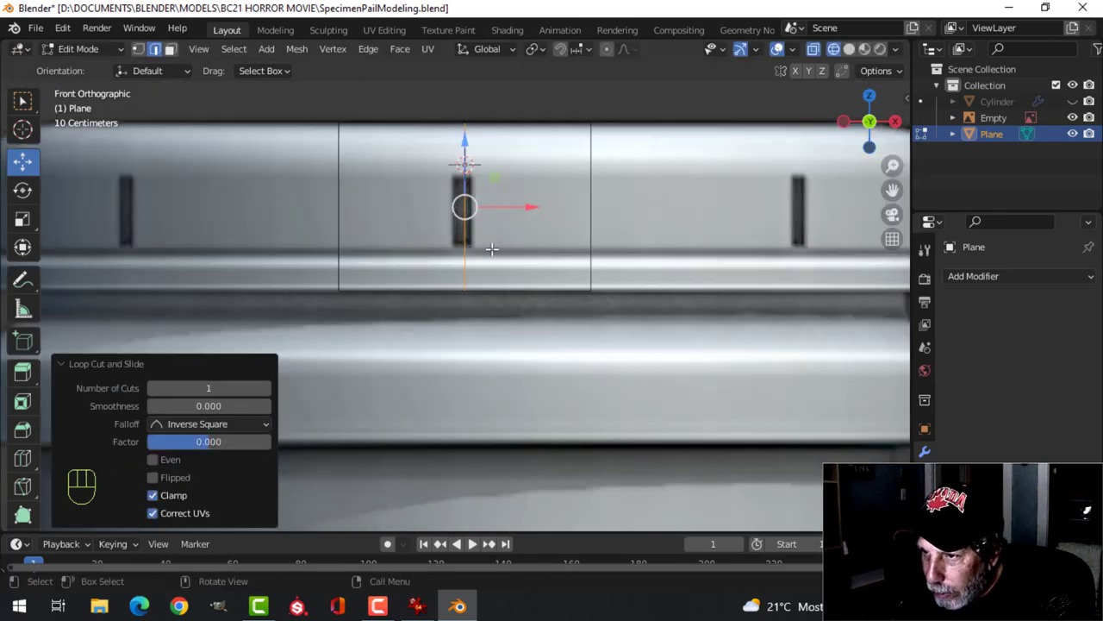
scroll(492, 249, "up", 2)
scroll(522, 234, "up", 1, "shift")
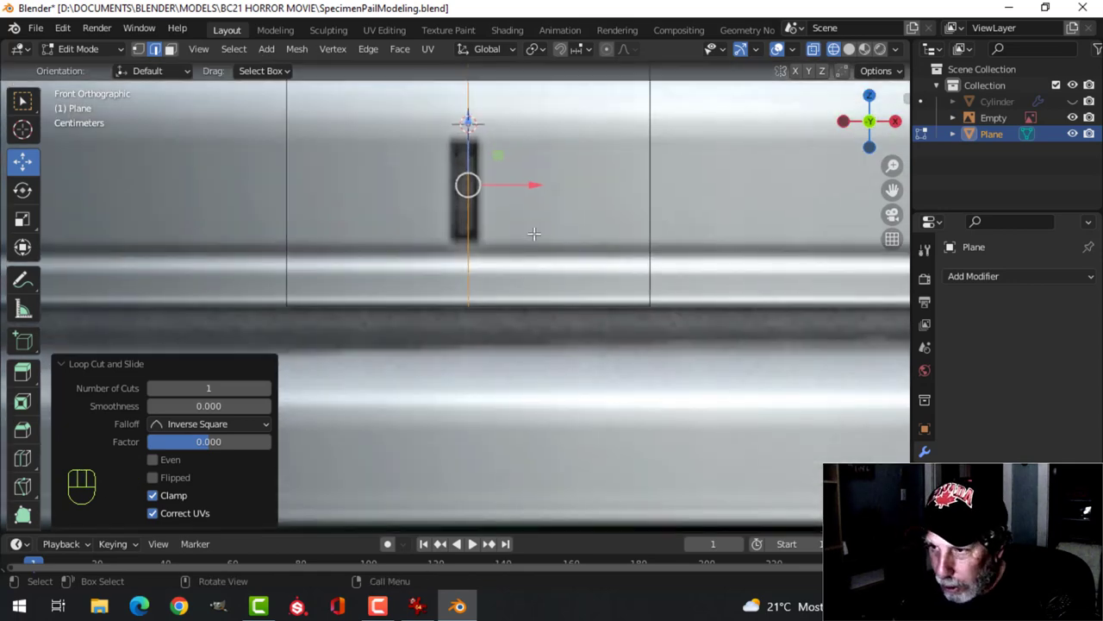
key("ctrl+b")
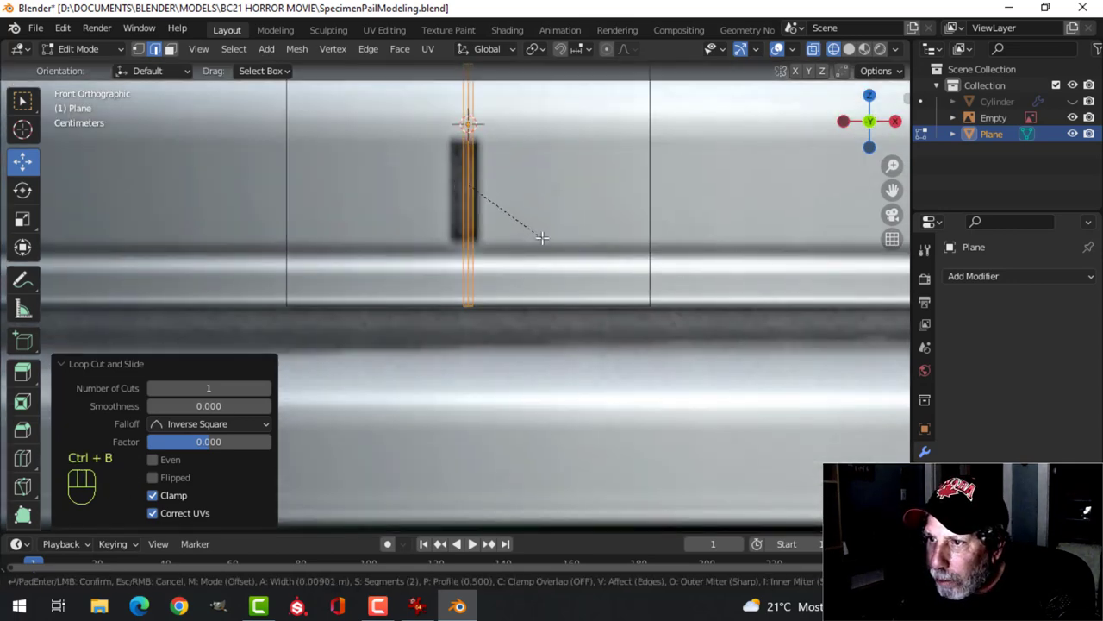
scroll(543, 238, "down", 1)
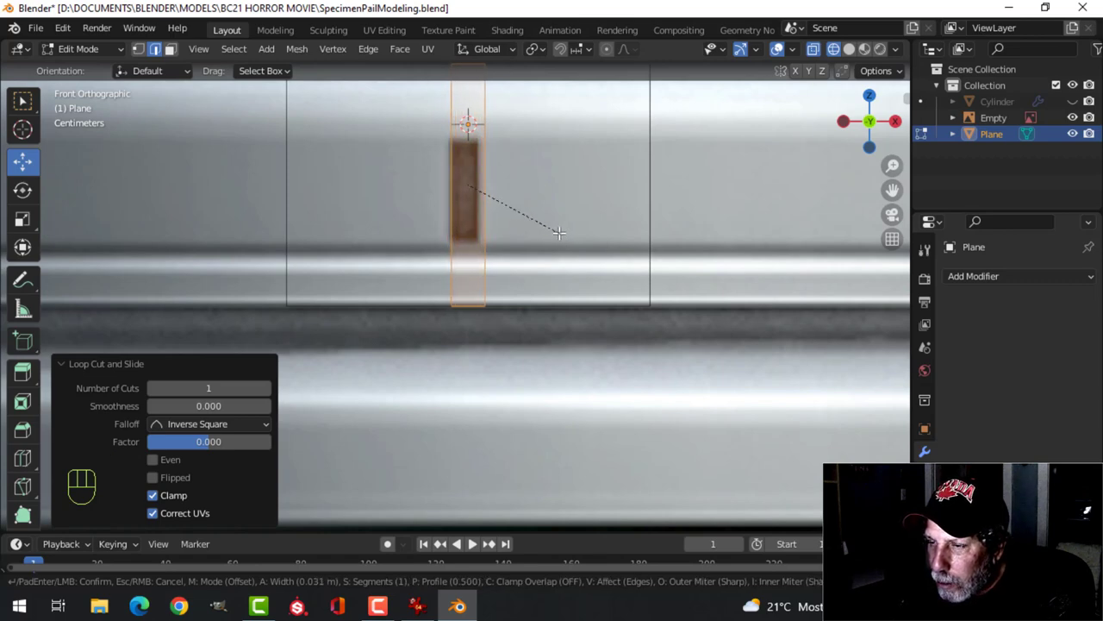
left_click(561, 238)
scroll(504, 250, "down", 2)
scroll(515, 247, "up", 1)
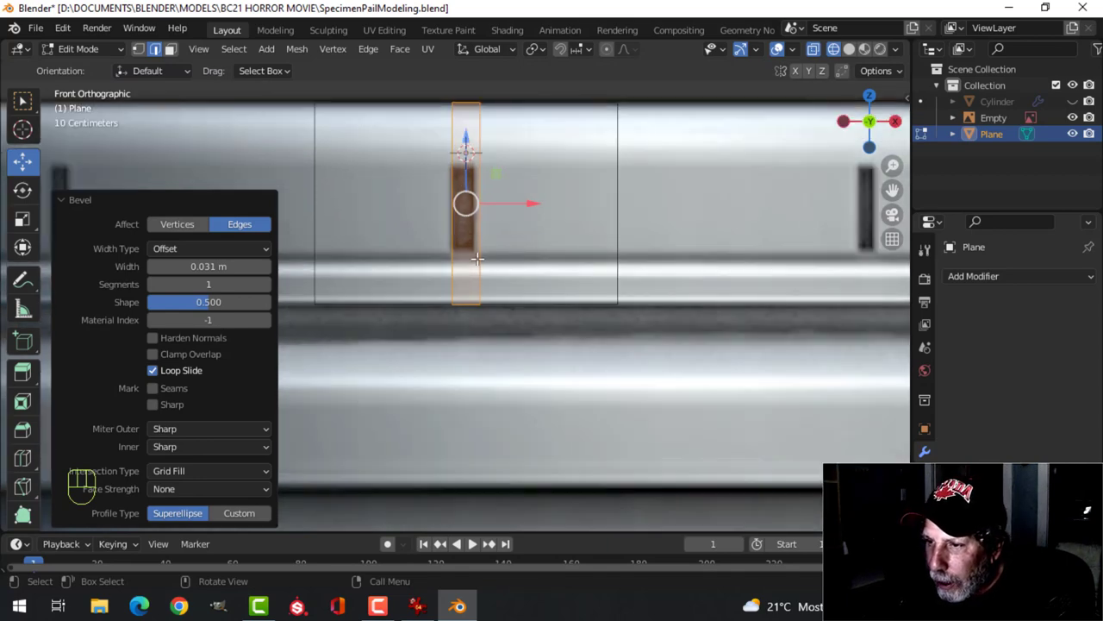
scroll(566, 257, "down", 3)
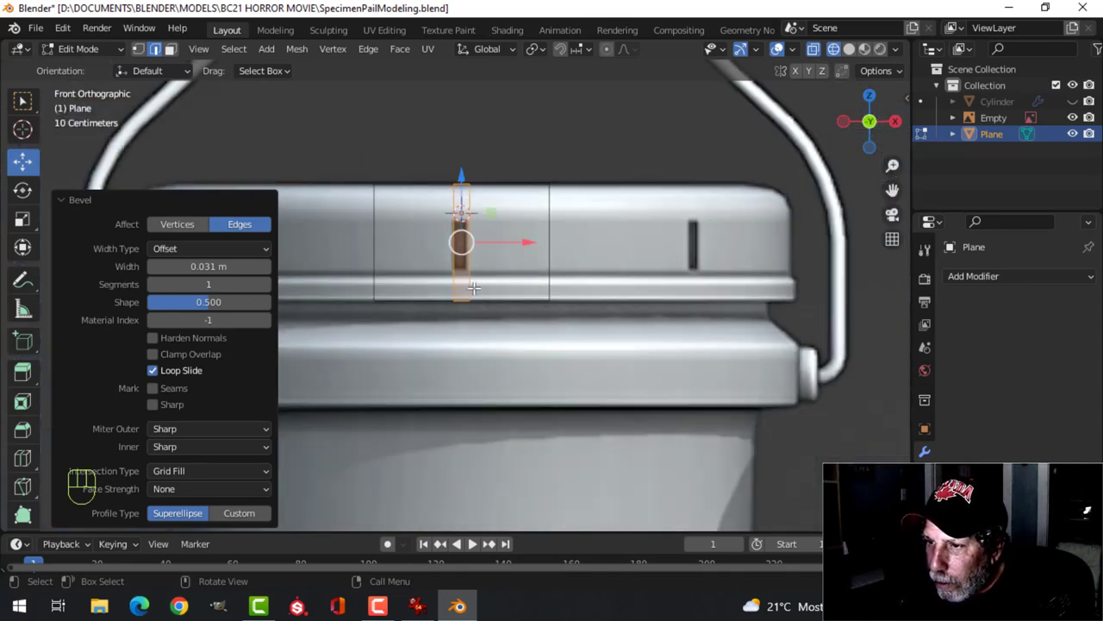
scroll(526, 284, "up", 1)
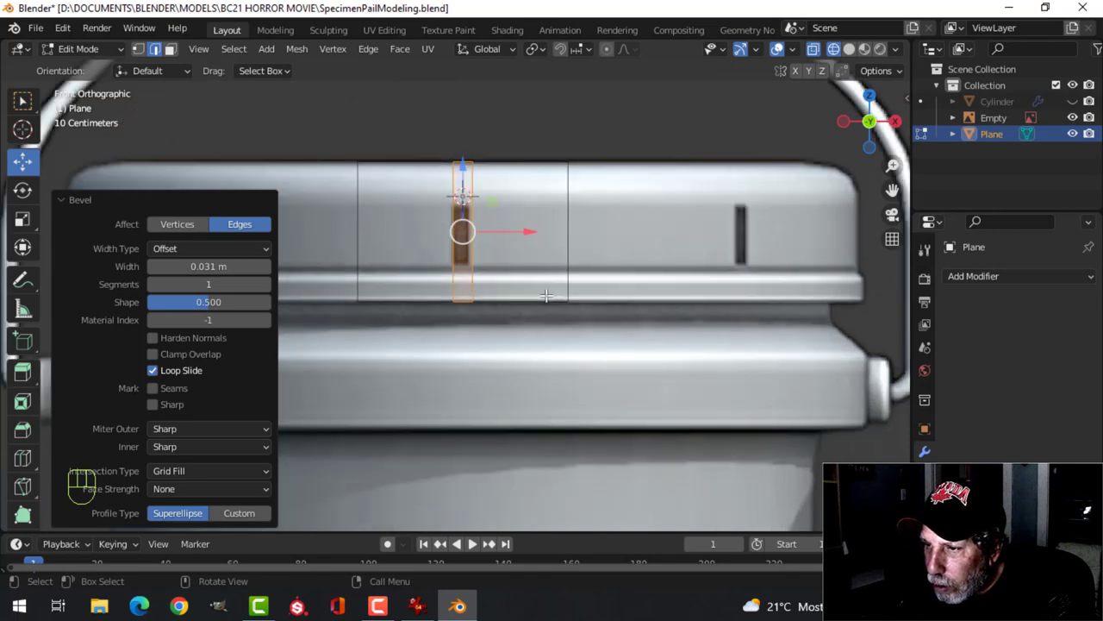
Add one horizontal loop cut across the plane and move it down 0.16452 m onto the lid's lower rim
middle_click_drag(526, 284, 561, 276)
scroll(552, 278, "down", 2)
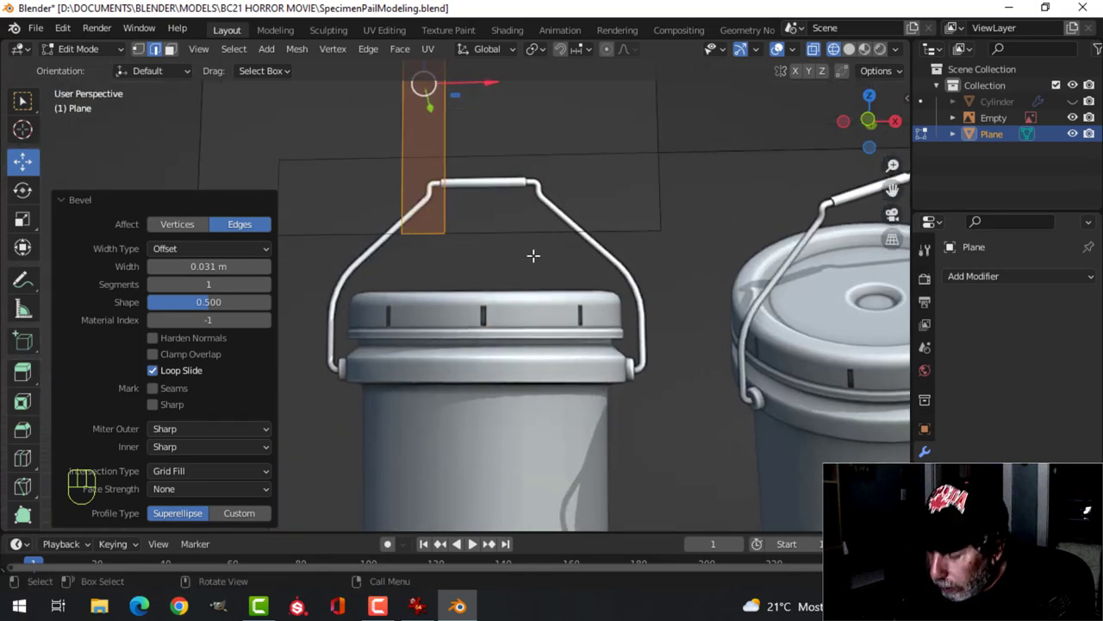
key("KP_1")
scroll(533, 255, "up", 2)
key("ctrl+r")
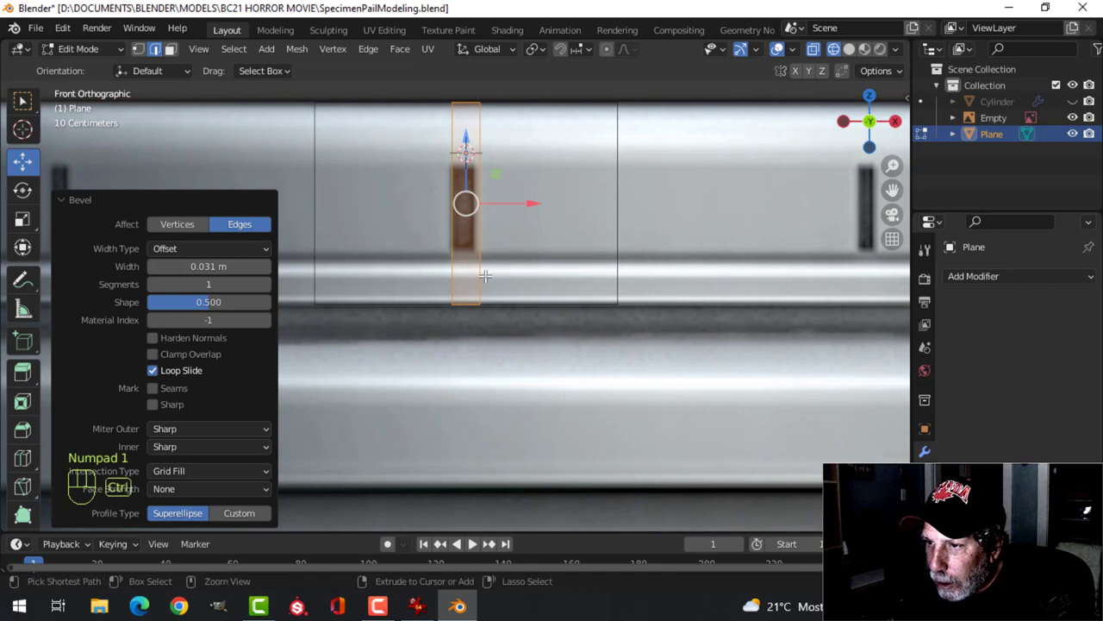
left_click(484, 274)
scroll(483, 271, "down", 3)
scroll(460, 227, "up", 3)
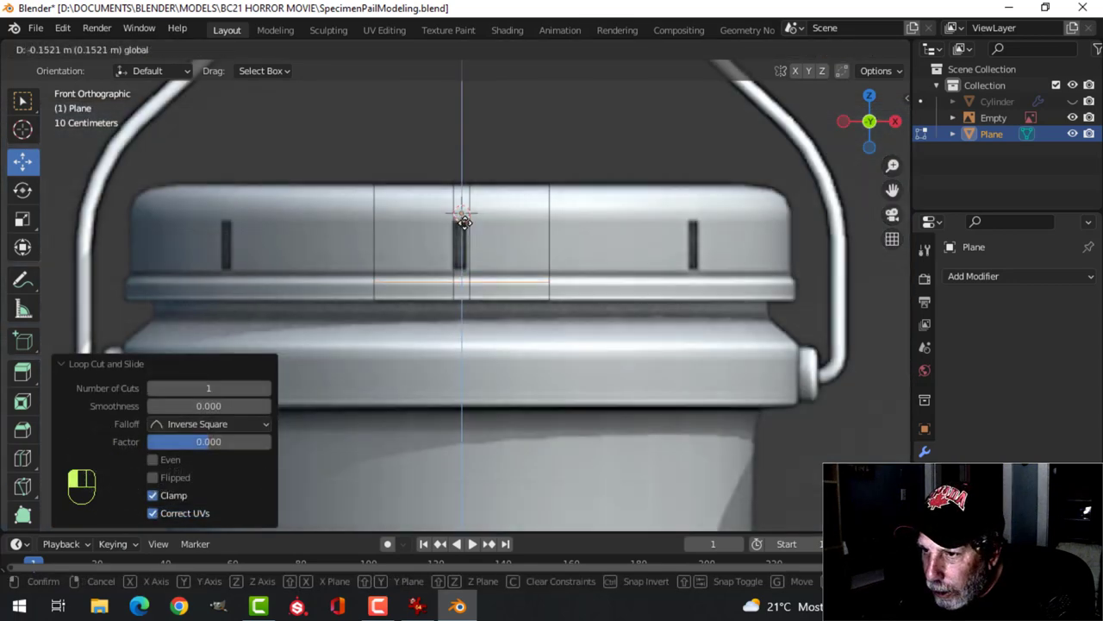
left_click_drag(460, 227, 466, 225)
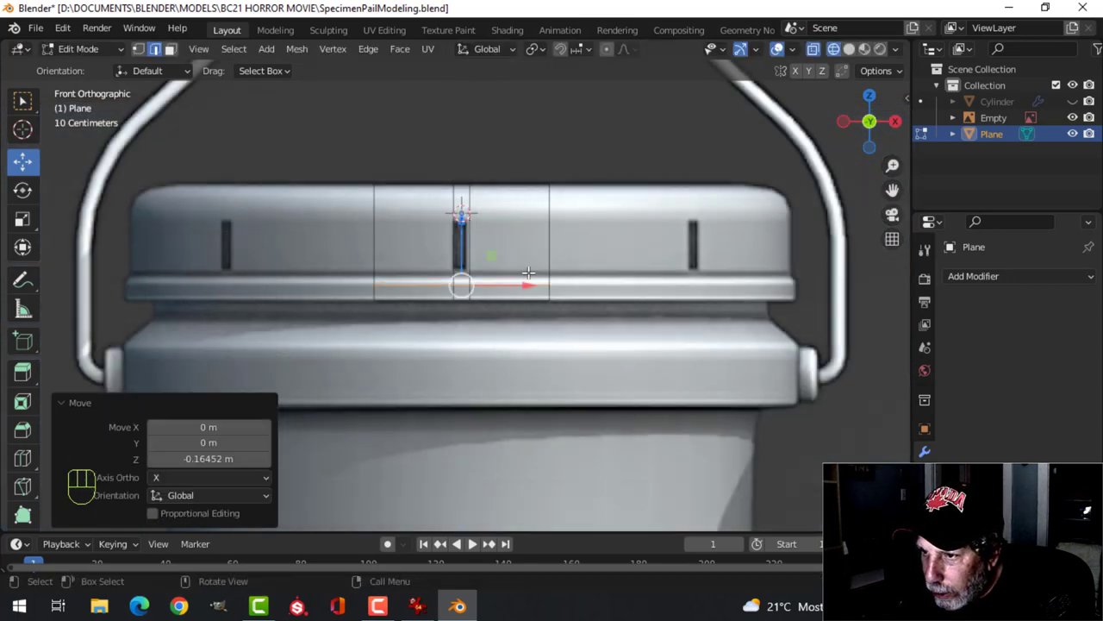
Add a second horizontal loop cut just above the rim cut, slid to a factor of 0.839, and clear the selection
scroll(528, 270, "up", 4)
key("ctrl+r")
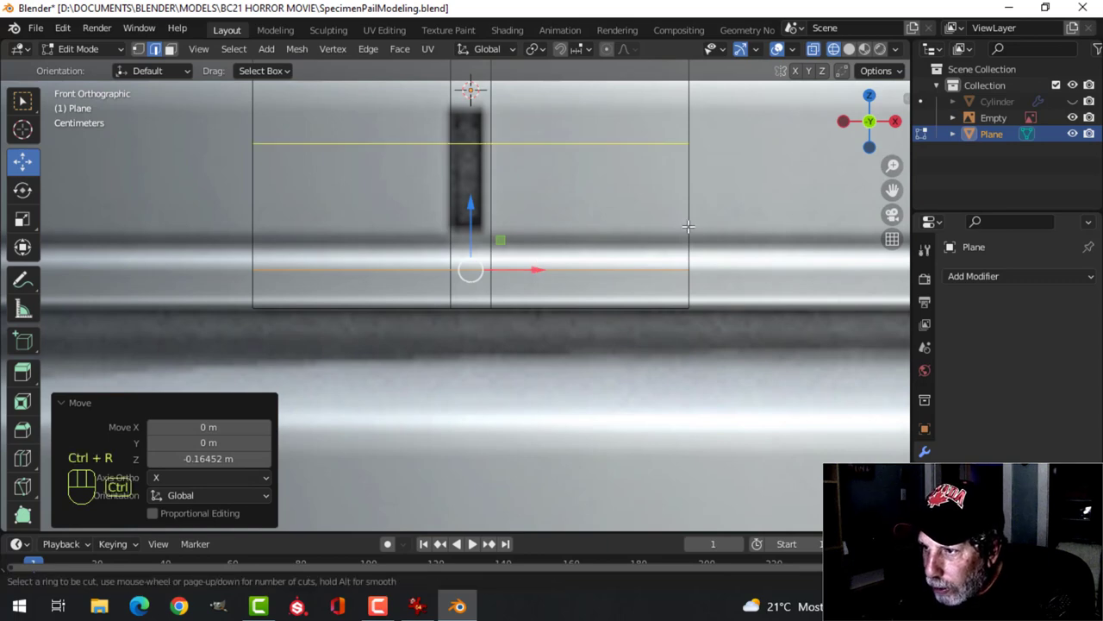
left_click(685, 226)
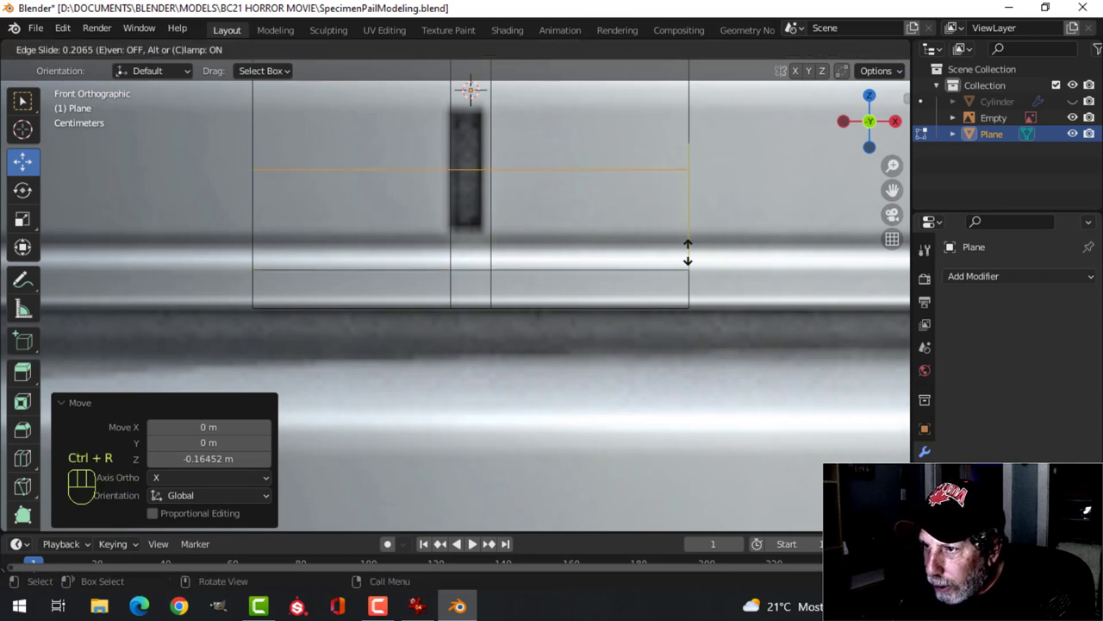
left_click(686, 331)
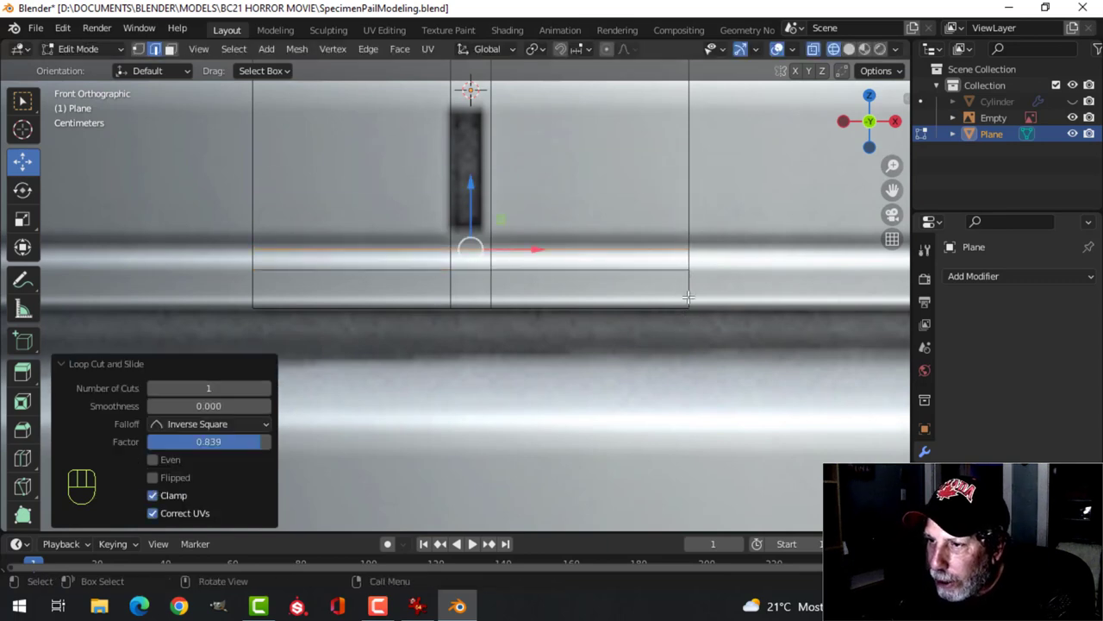
key("alt+a")
Frame the whole plane in an angled perspective view and switch the viewport to solid shading
middle_click_drag(687, 297, 641, 291)
scroll(565, 296, "down", 2)
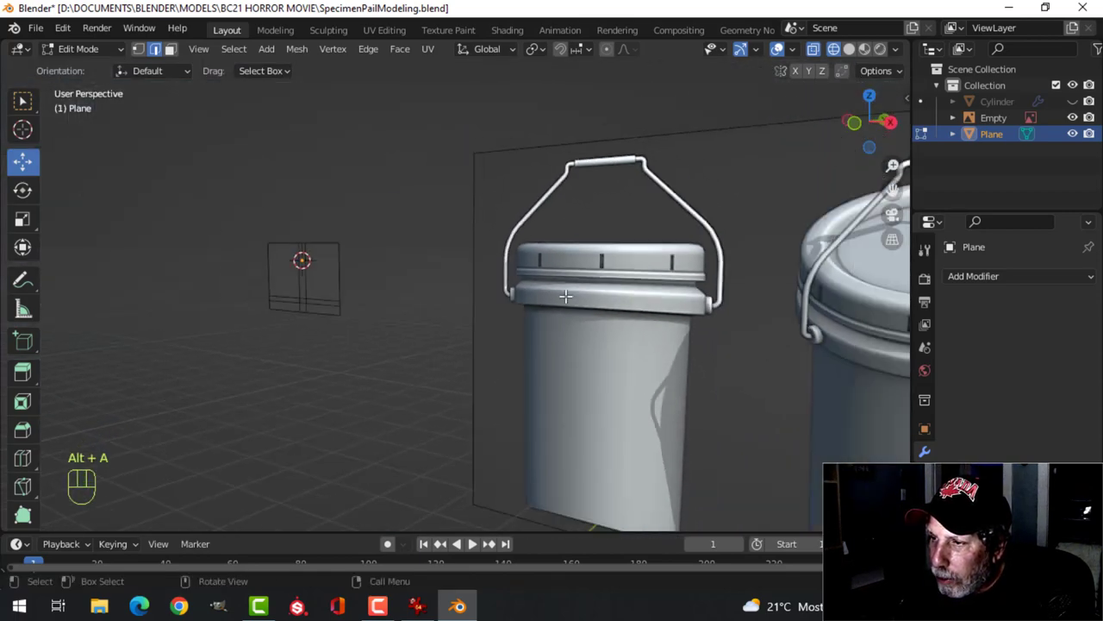
middle_click_drag(565, 296, 461, 320)
key("a")
scroll(460, 320, "up", 2)
key("KP_Decimal")
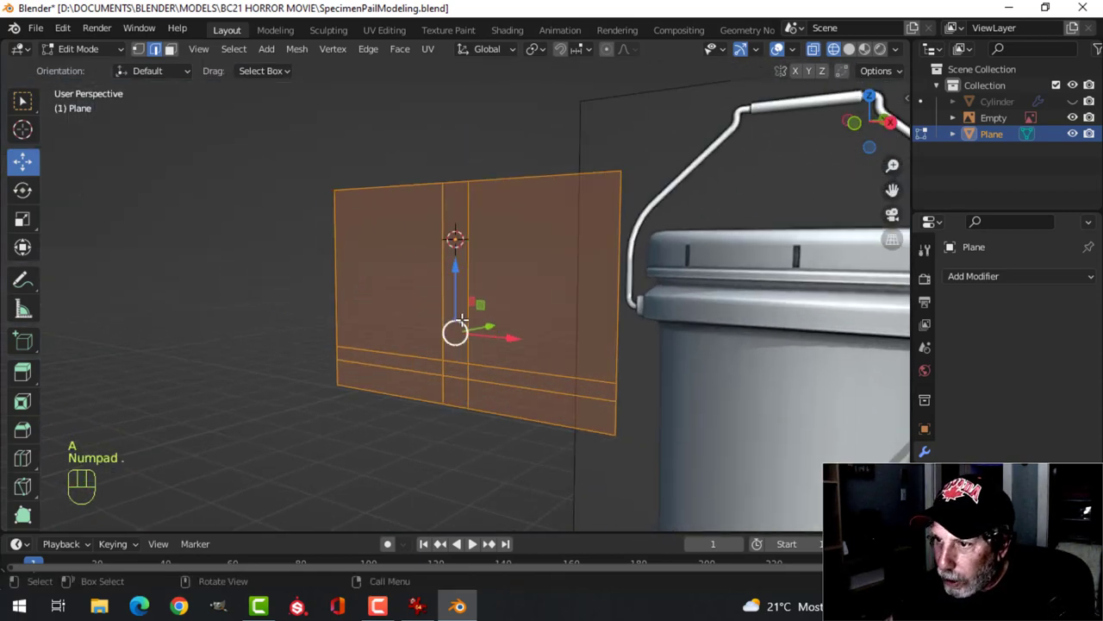
key("alt+a")
middle_click_drag(531, 383, 466, 309, "shift")
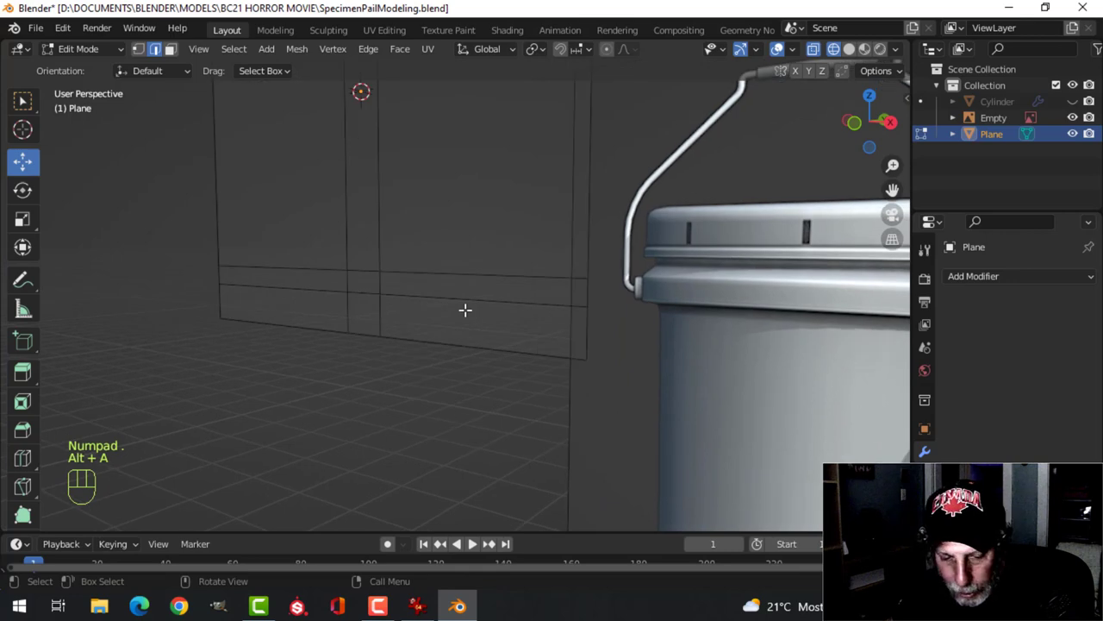
key("z")
left_click(583, 313)
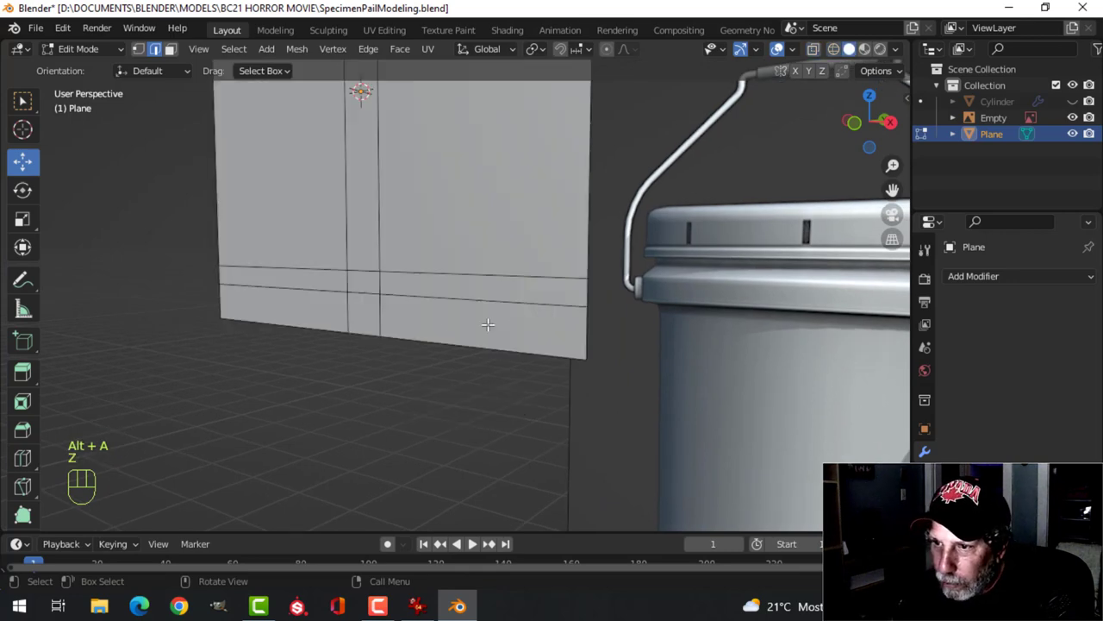
Select the three faces of the plane's bottom row and move them about -0.023 m along Y to form the lid's rim
key("3")
left_click(439, 323)
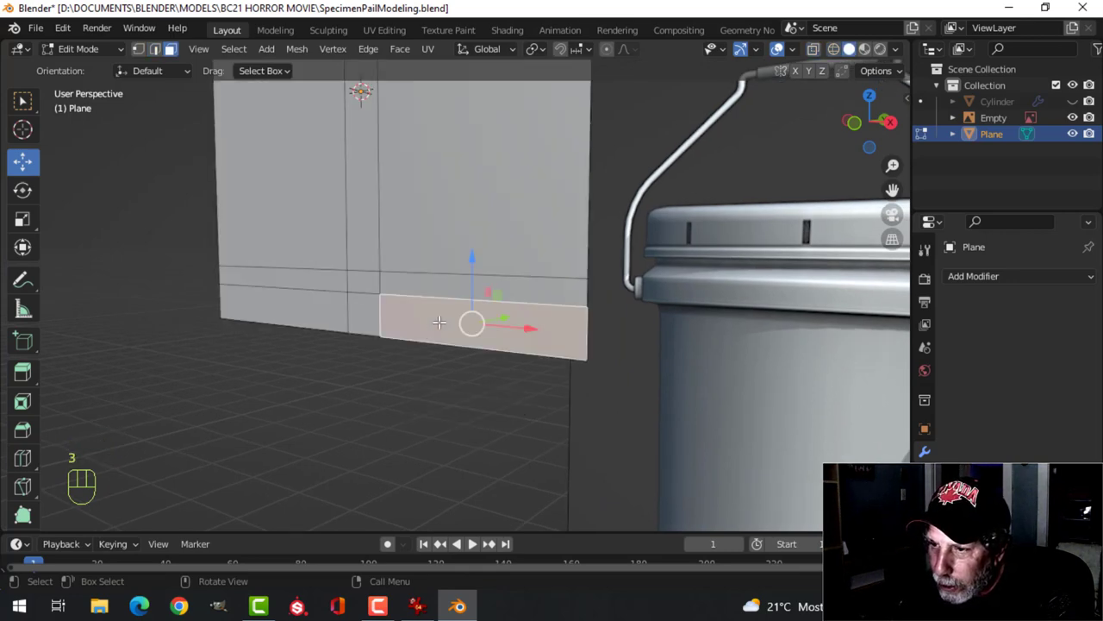
left_click(360, 319, "shift")
left_click(320, 314, "shift")
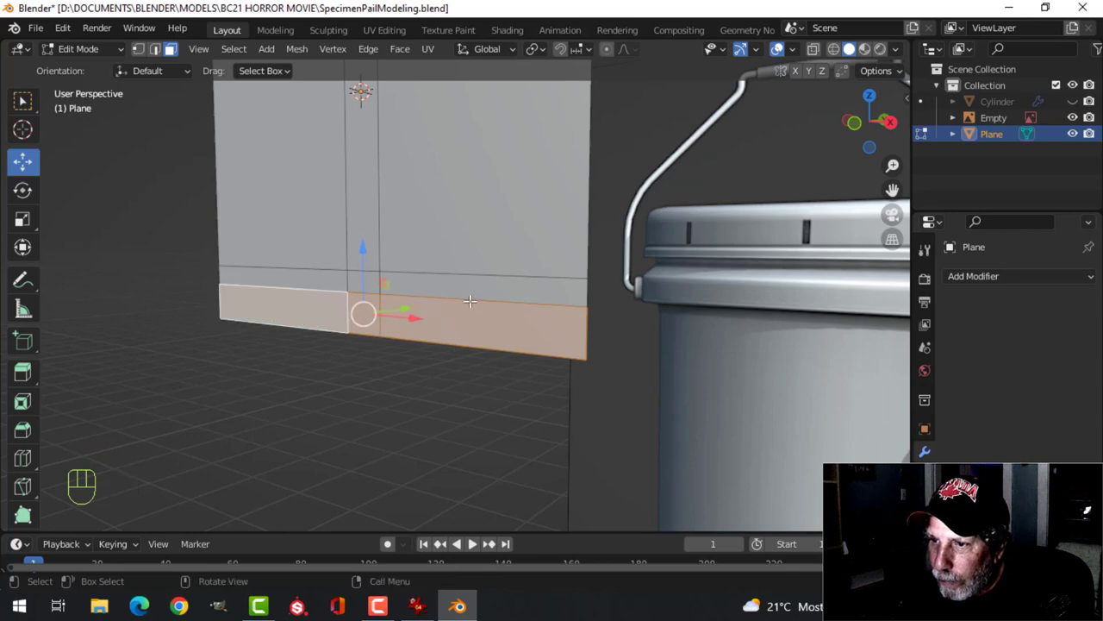
middle_click_drag(321, 313, 479, 293)
left_click_drag(479, 293, 463, 291)
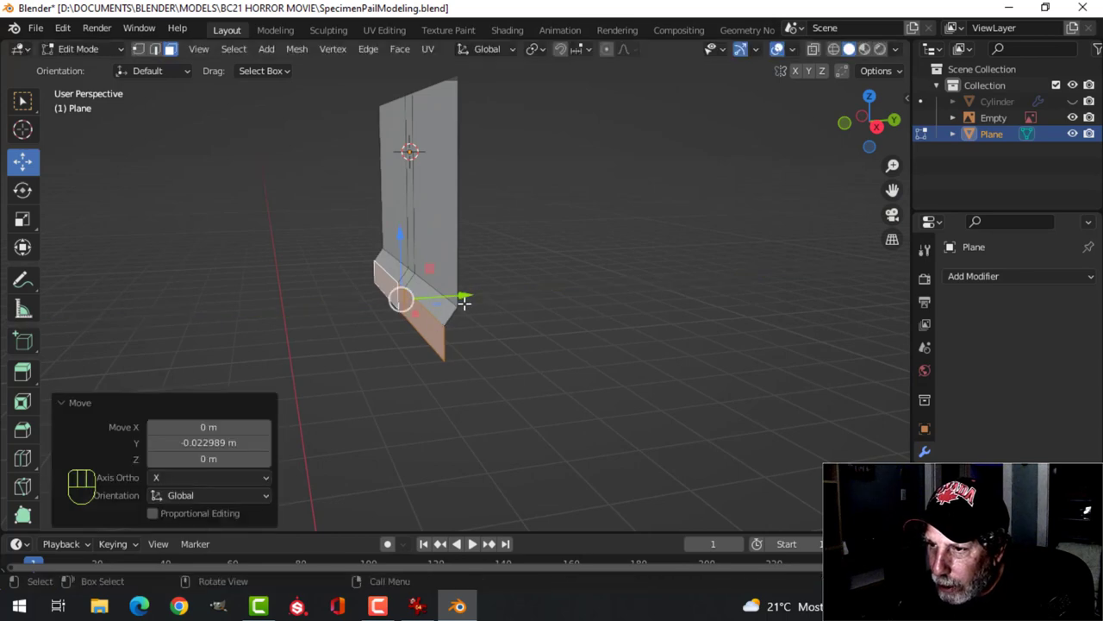
middle_click_drag(453, 299, 474, 284)
key("alt+a")
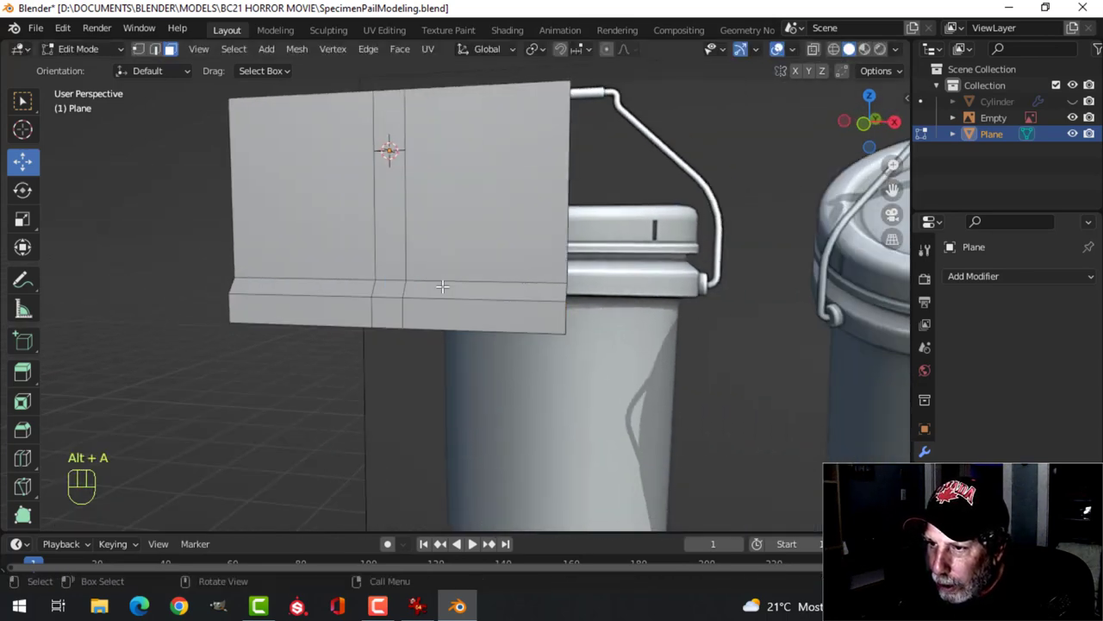
In front wireframe view, add a horizontal loop cut at the bottom of the reference notch with a factor of 0.843
key("KP_1")
scroll(475, 284, "up", 2)
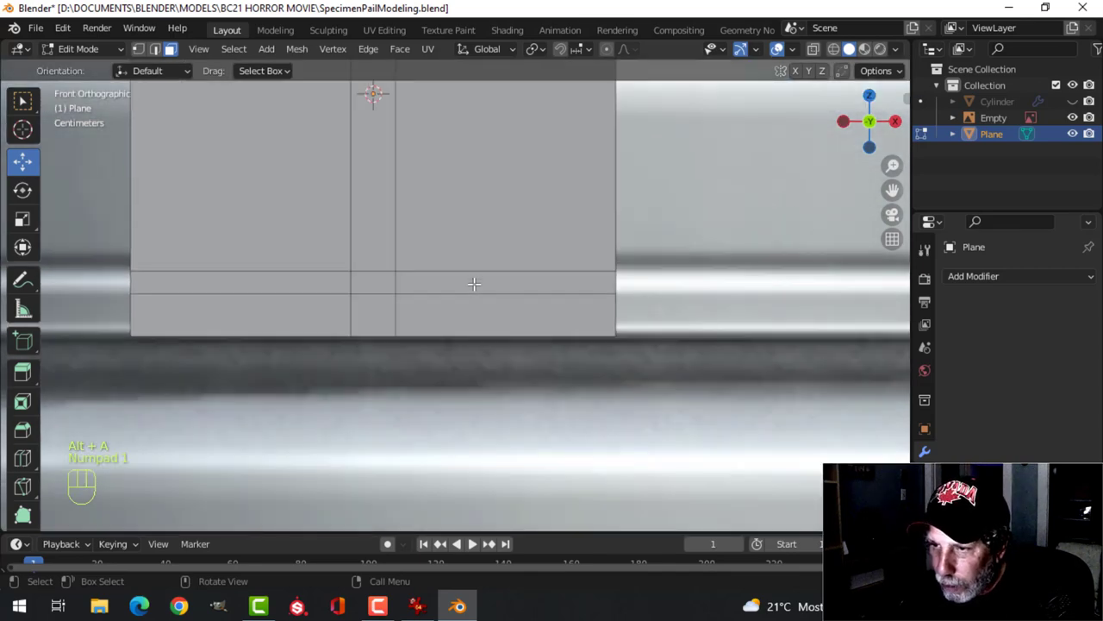
key("z")
left_click(376, 285)
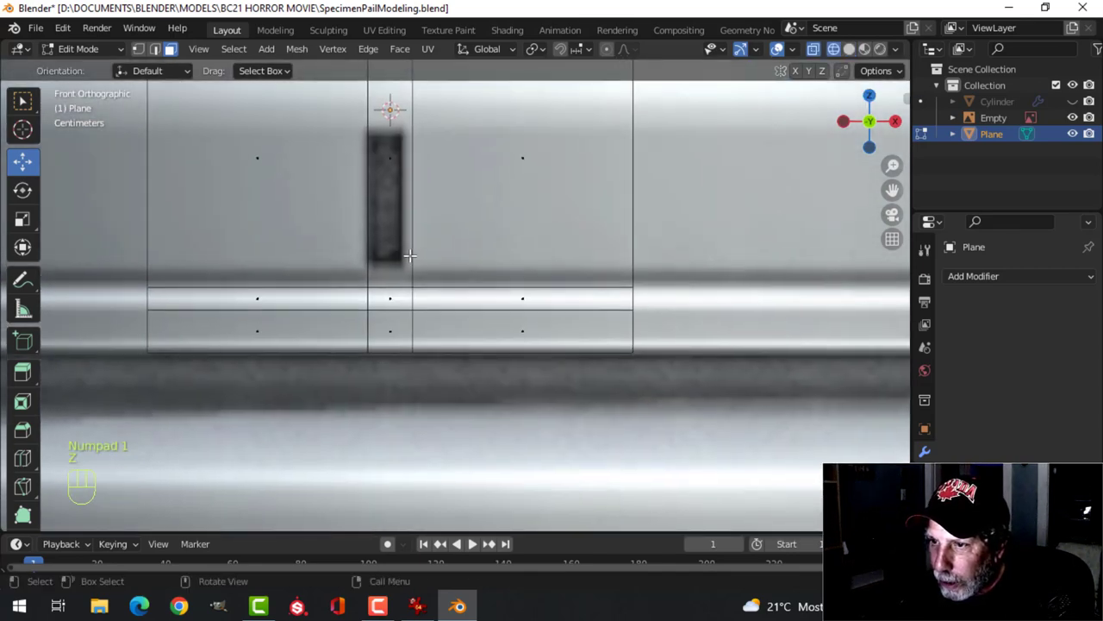
key("ctrl+r")
left_click(423, 229)
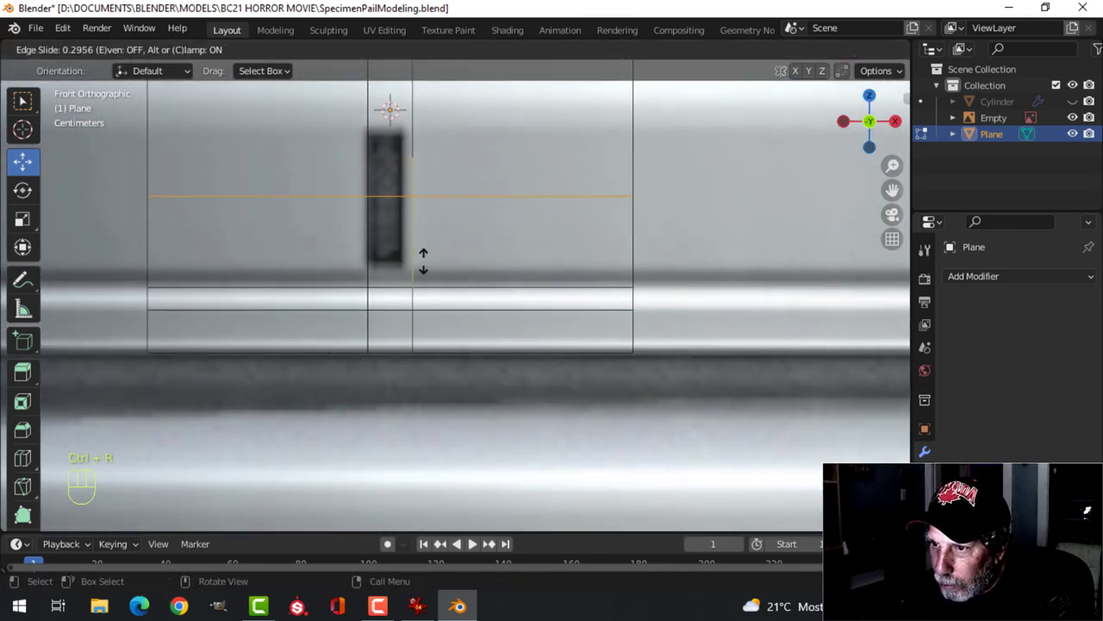
left_click(422, 332)
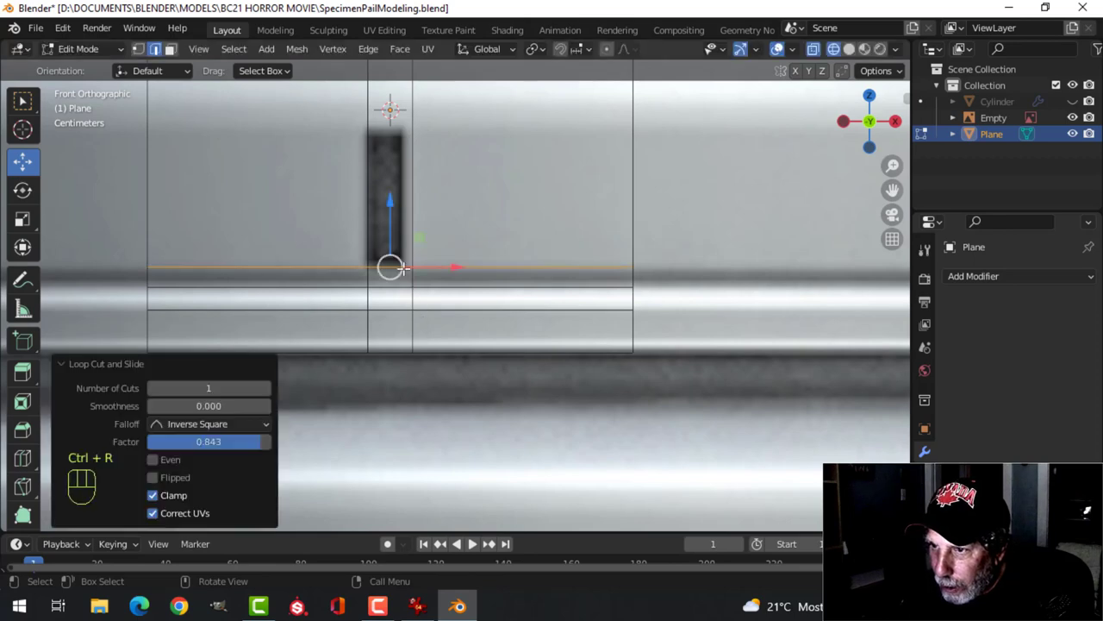
Add a horizontal loop cut at the top of the reference notch, slid by about -0.158, and clear the selection
scroll(431, 215, "down", 2)
middle_click_drag(431, 219, 443, 236, "shift")
key("ctrl+r")
left_click(426, 177)
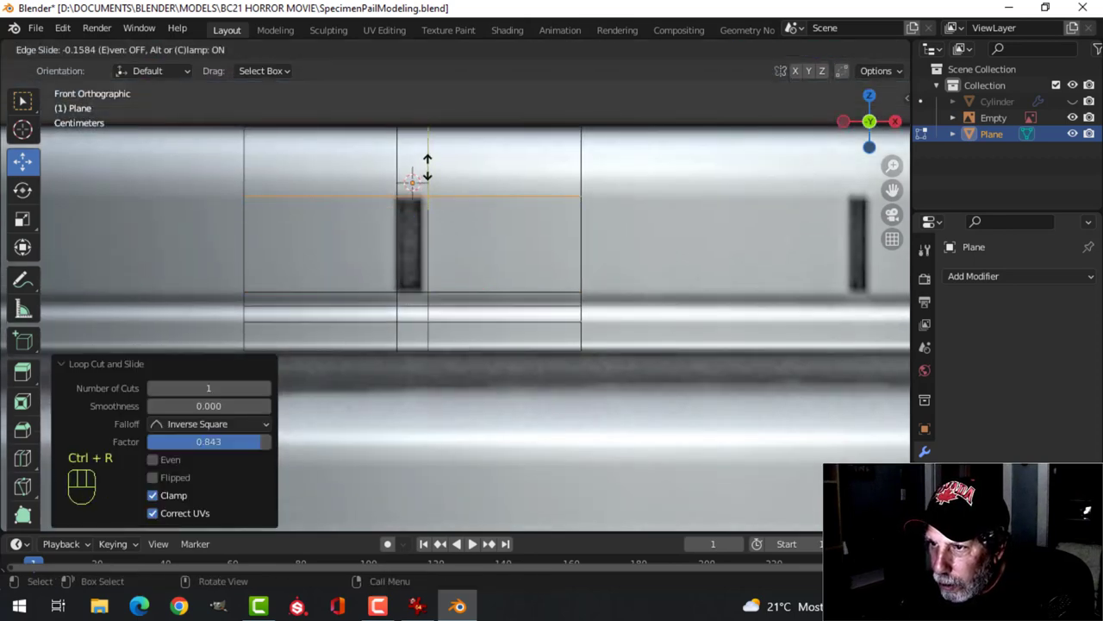
left_click(428, 169)
key("alt+a")
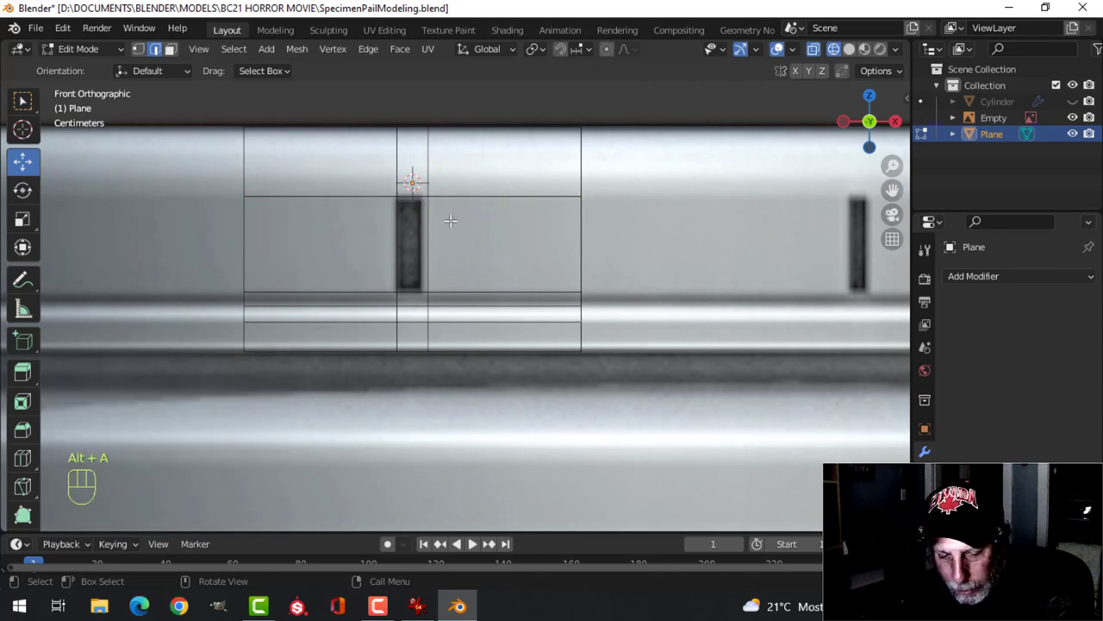
Inset the central notch face by 0.01007 m and delete the inner face to open the slot
key("3")
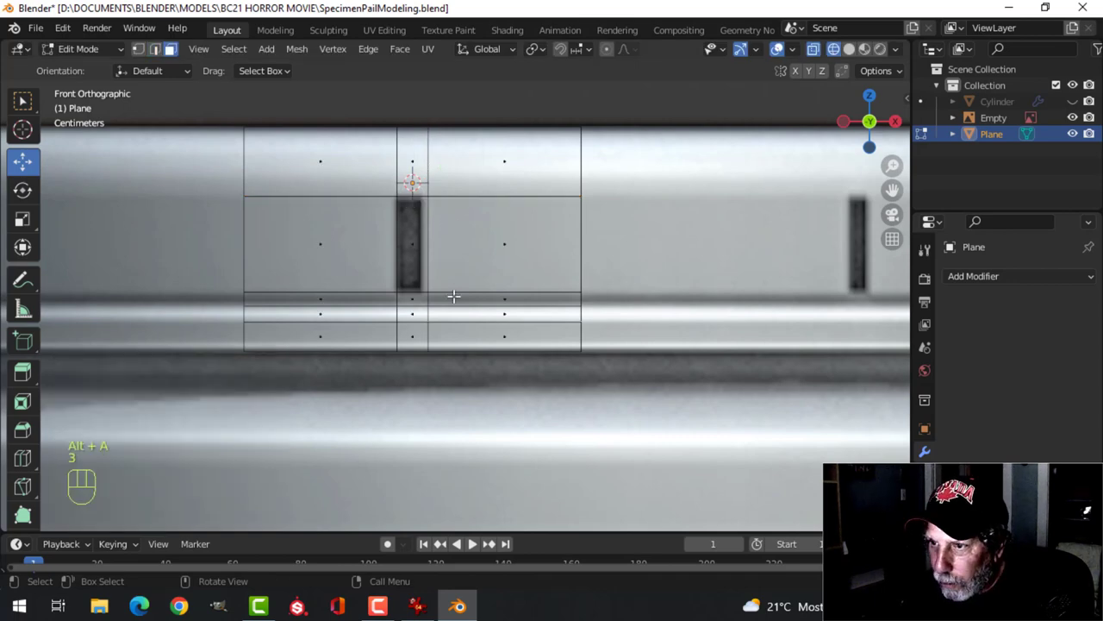
left_click(411, 241)
scroll(429, 252, "up", 3)
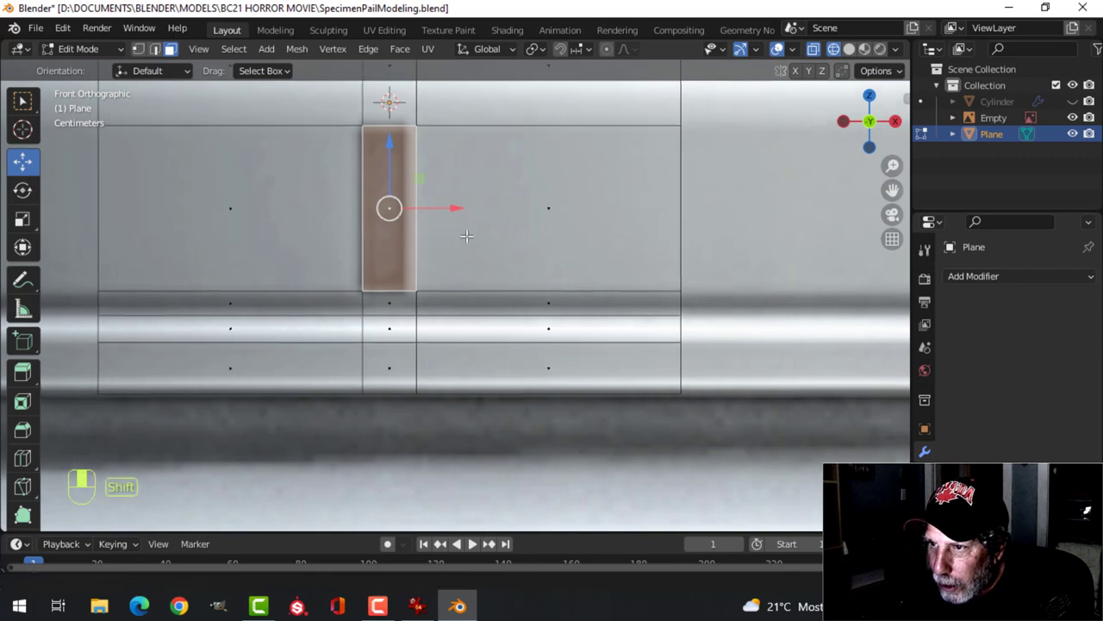
key("i")
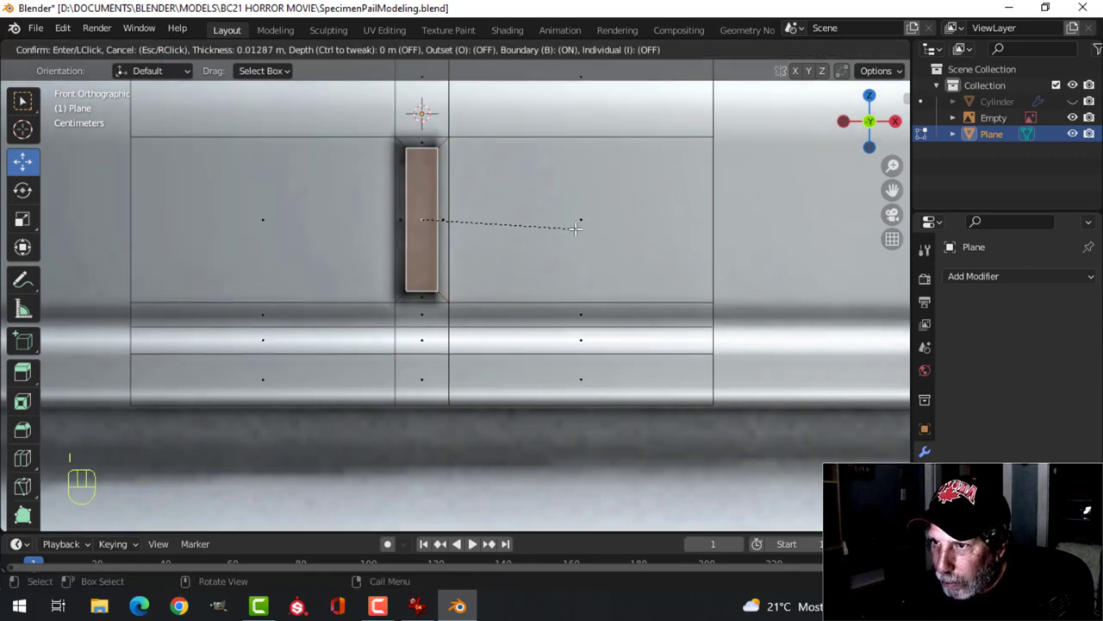
left_click(577, 226)
key("x")
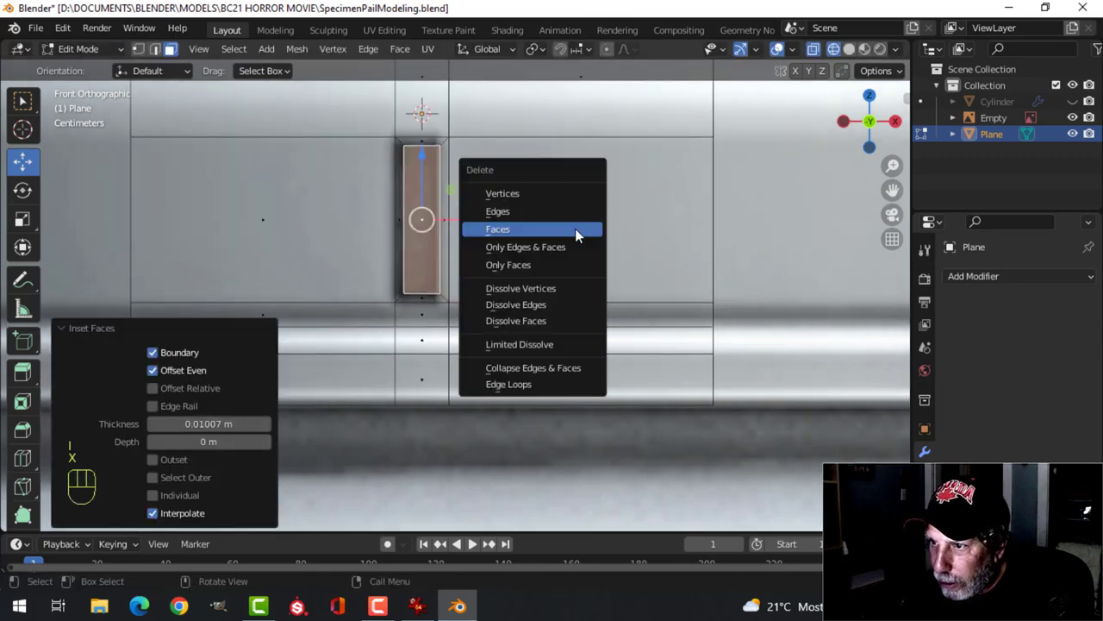
left_click(576, 231)
scroll(541, 226, "down", 3)
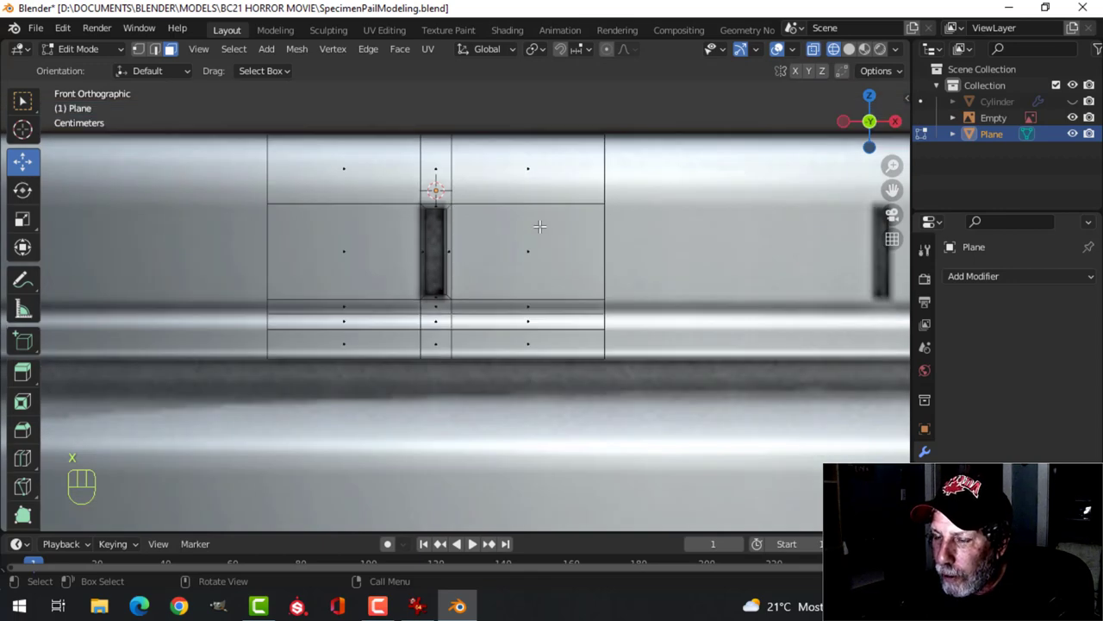
Add two evenly spaced vertical loop cuts on each side of the slot at factor 0
scroll(539, 226, "up", 1)
key("ctrl")
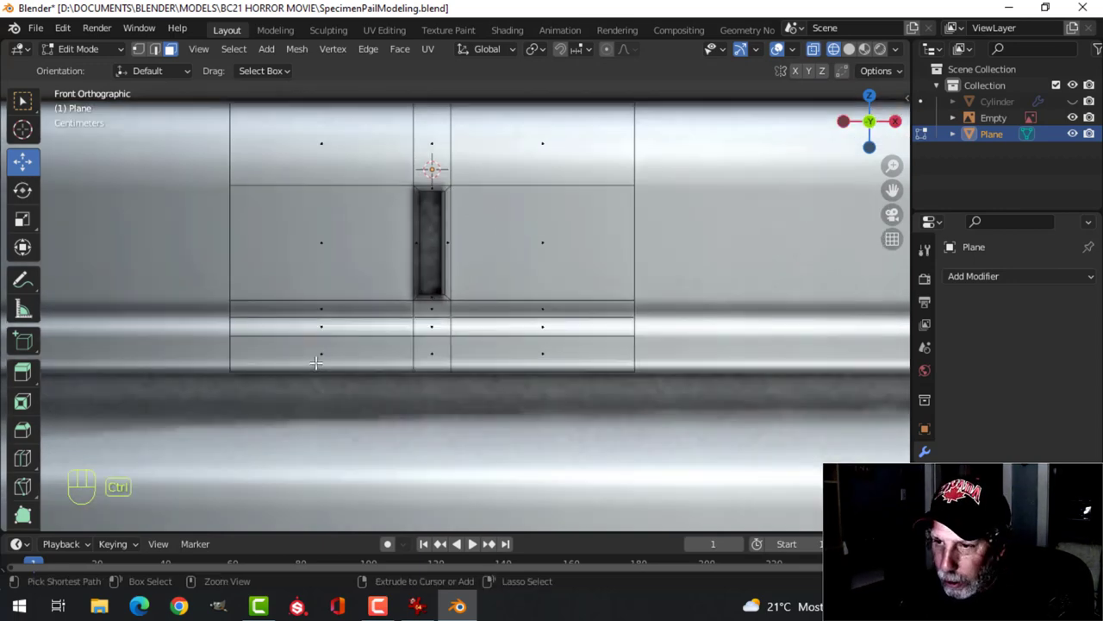
key("ctrl+r")
scroll(316, 363, "up", 1)
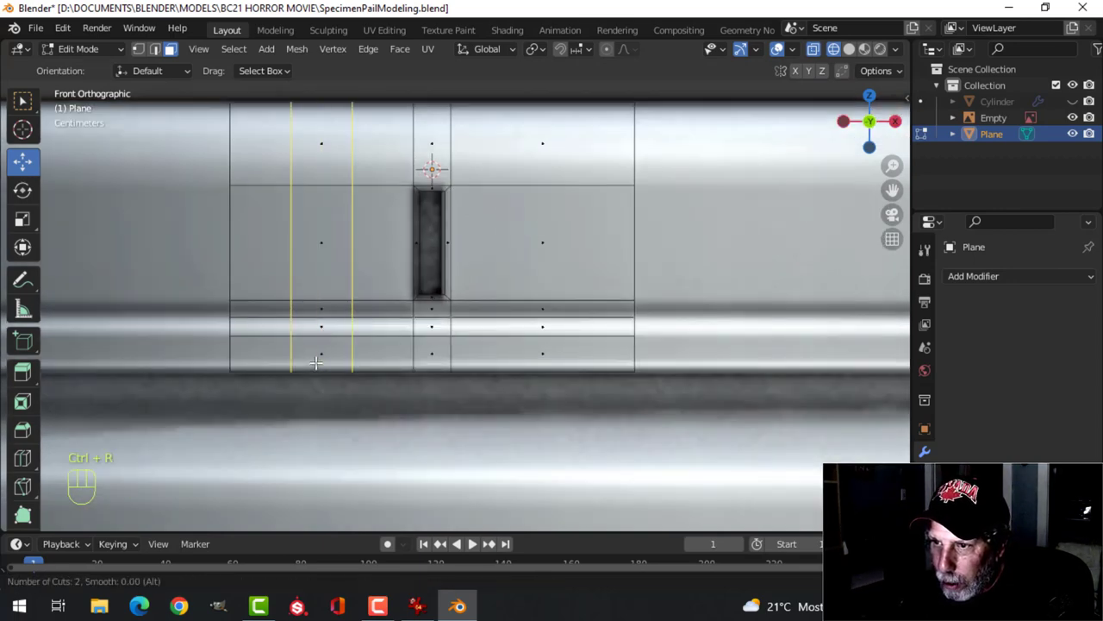
left_click(317, 363)
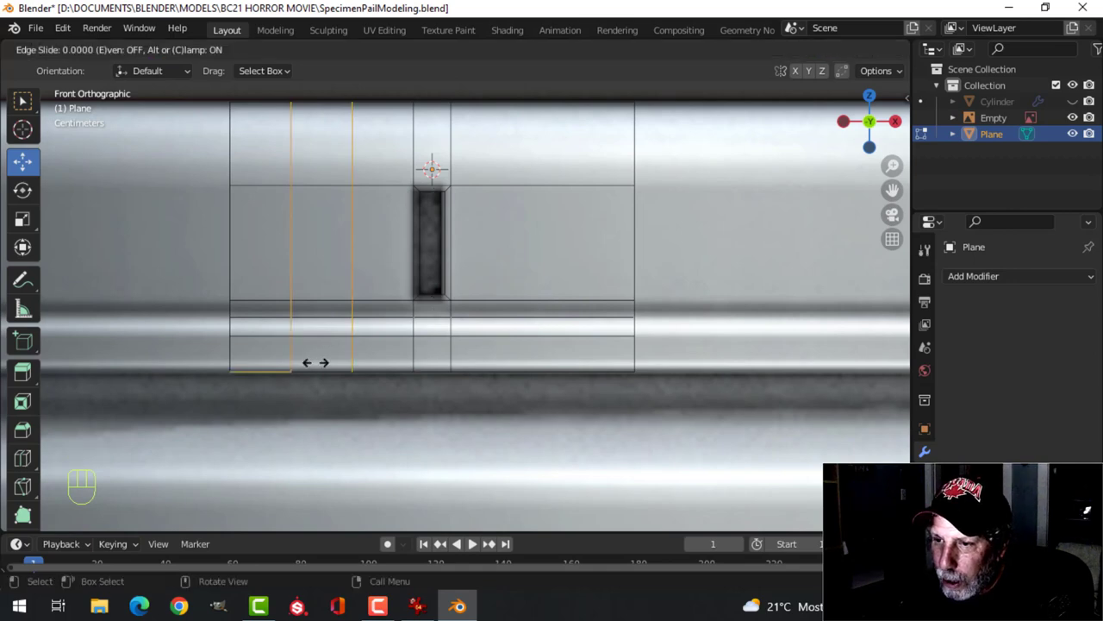
right_click(315, 363)
key("ctrl+r")
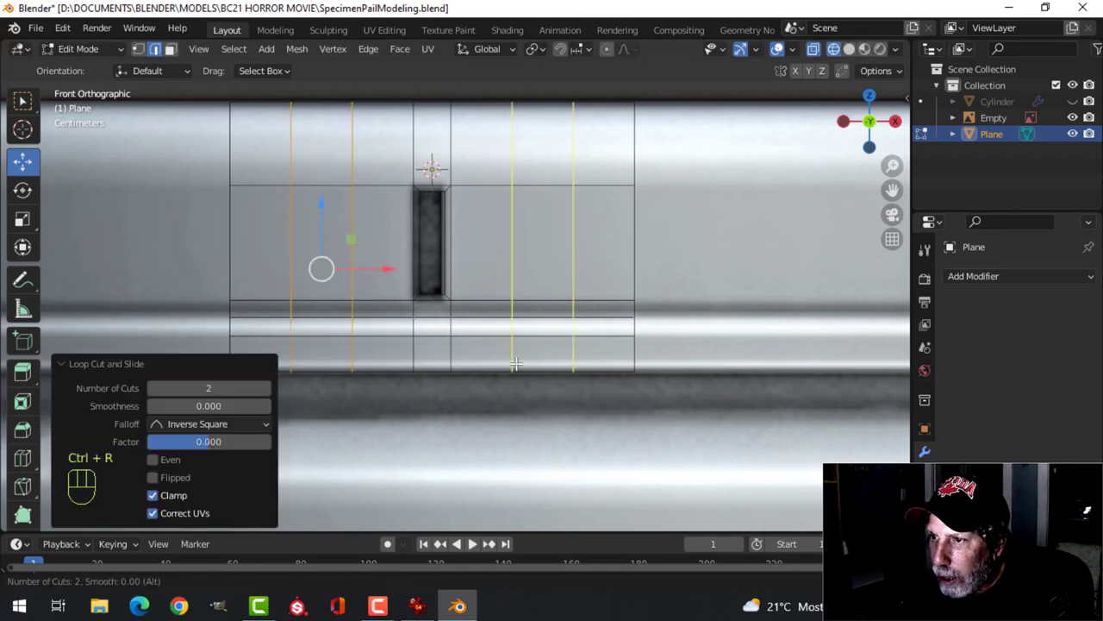
left_click(517, 364)
right_click(516, 364)
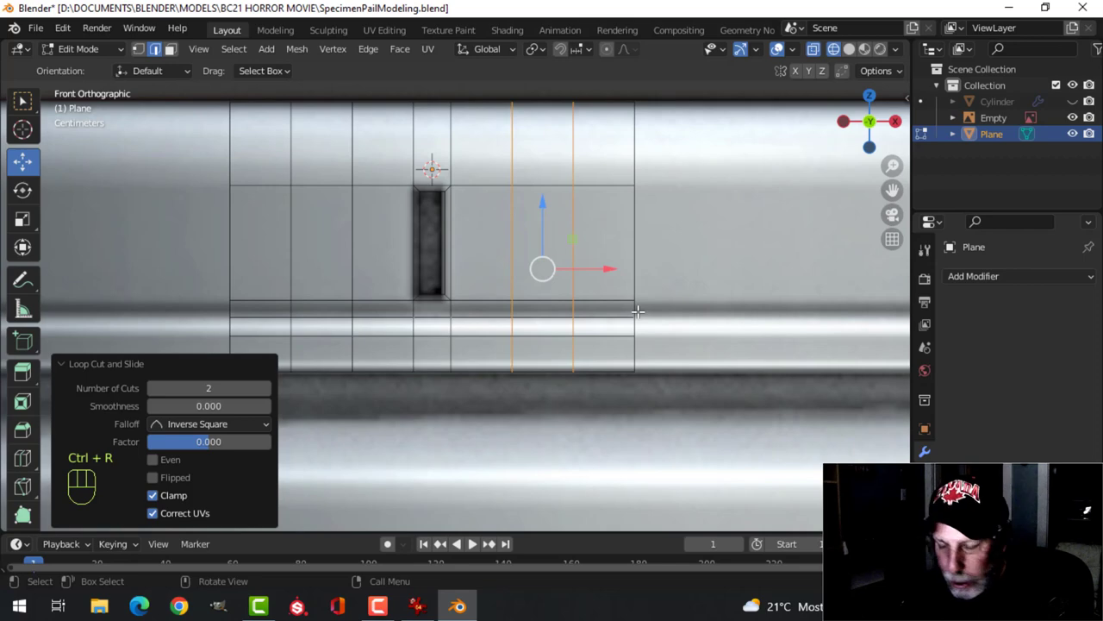
Switch the viewport to solid shading, orbit to an angled view of the plane and return to Object Mode
key("z")
left_click(726, 313)
scroll(675, 305, "down", 4)
middle_click_drag(675, 306, 447, 308)
key("Tab")
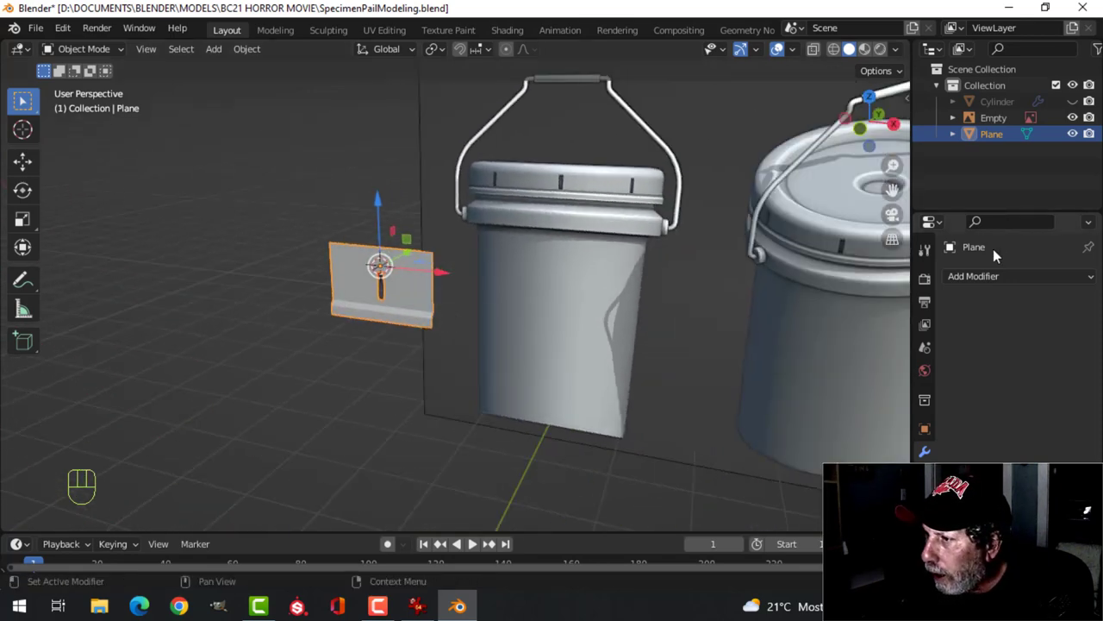
Add an Array modifier to the plane and set its count to 8
left_click(972, 276)
left_click(765, 321)
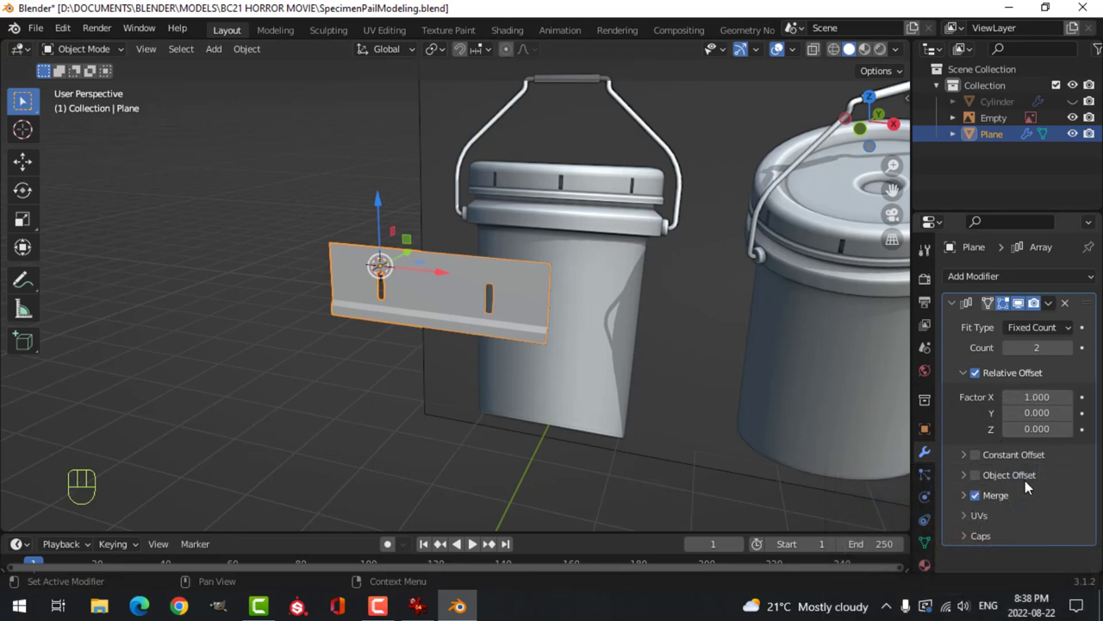
left_click(1029, 348)
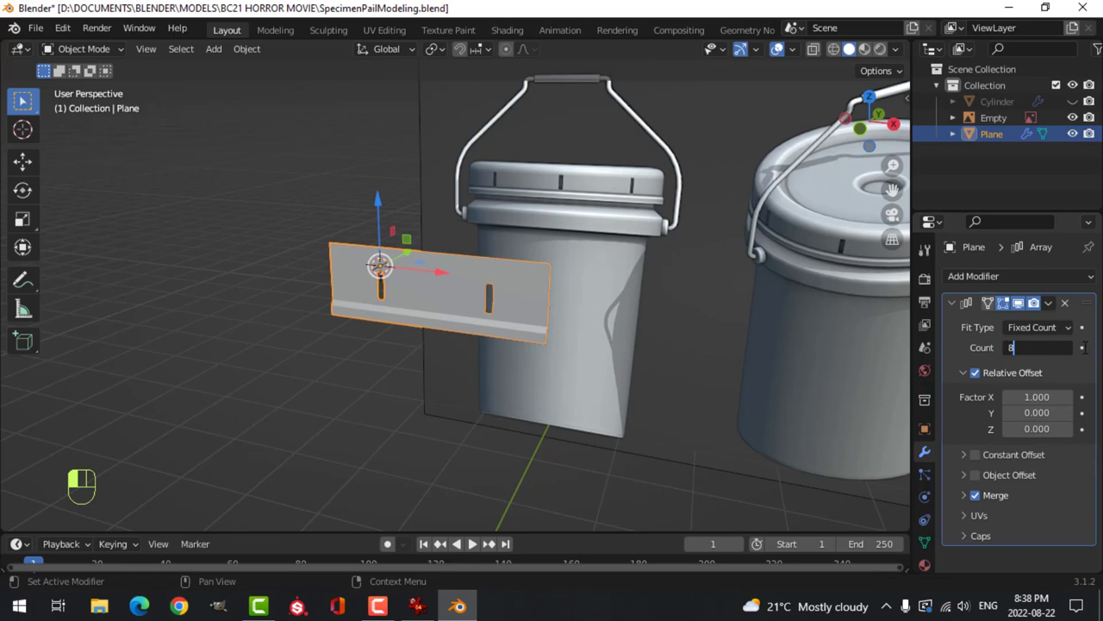
key("Return")
scroll(793, 358, "down", 3)
middle_click_drag(686, 311, 620, 314, "shift")
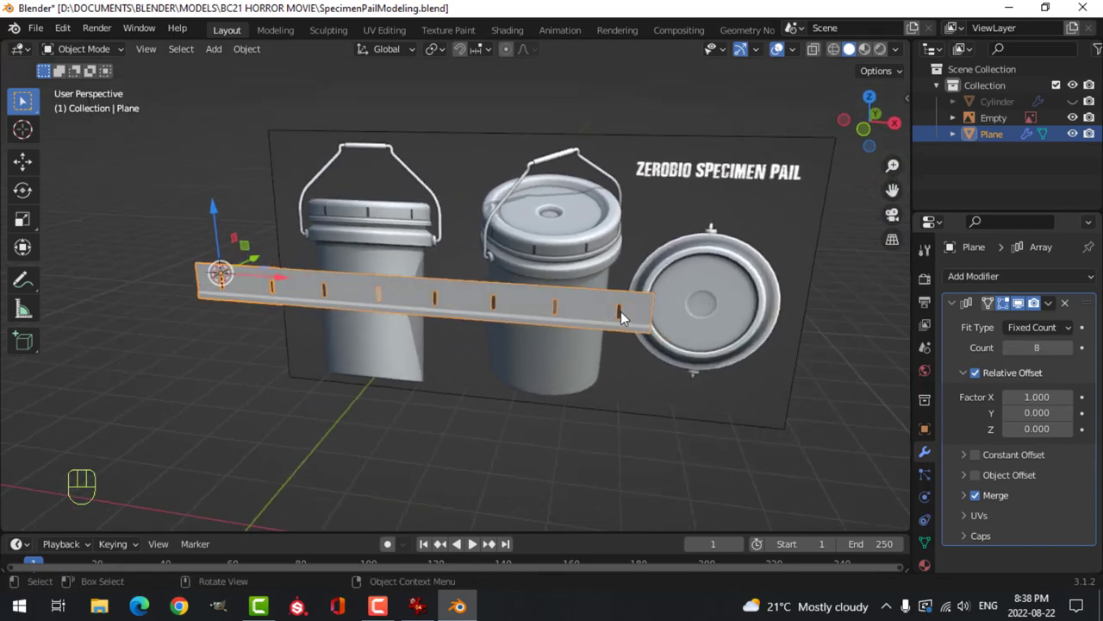
Add a Simple Deform modifier to the slotted strip, set to Bend on the Z axis with an angle of 360°
left_click(954, 302)
left_click(993, 276)
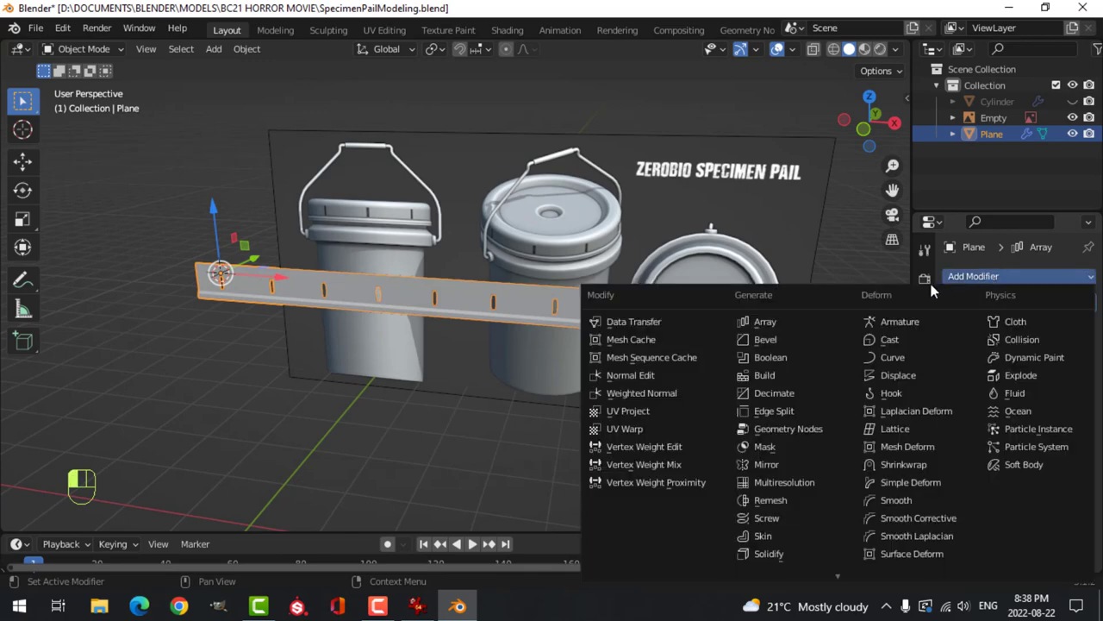
left_click(917, 480)
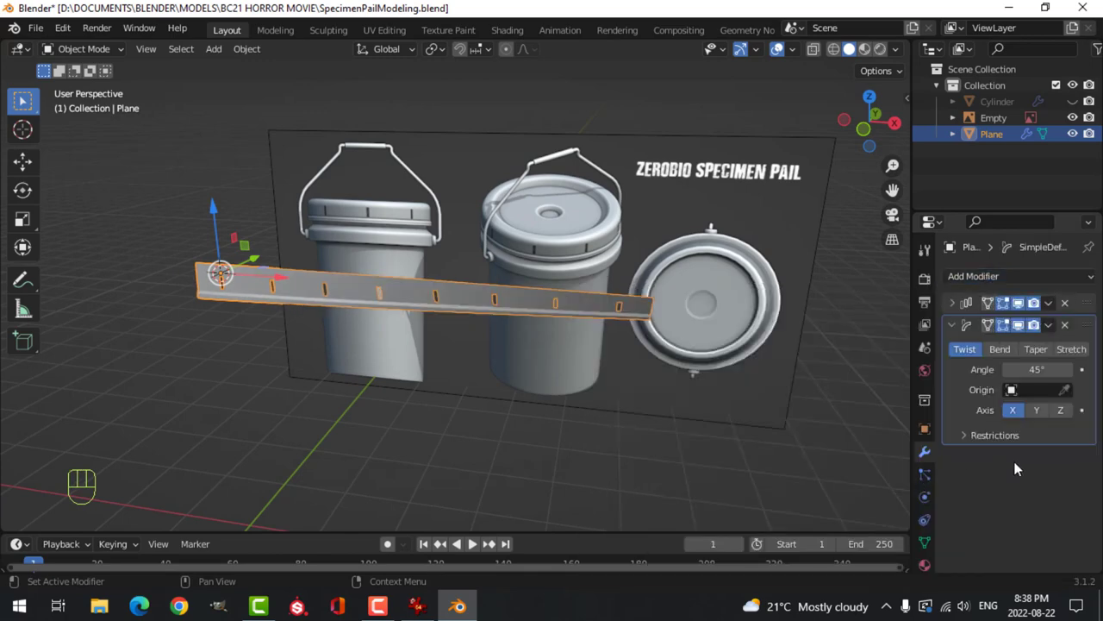
left_click(999, 349)
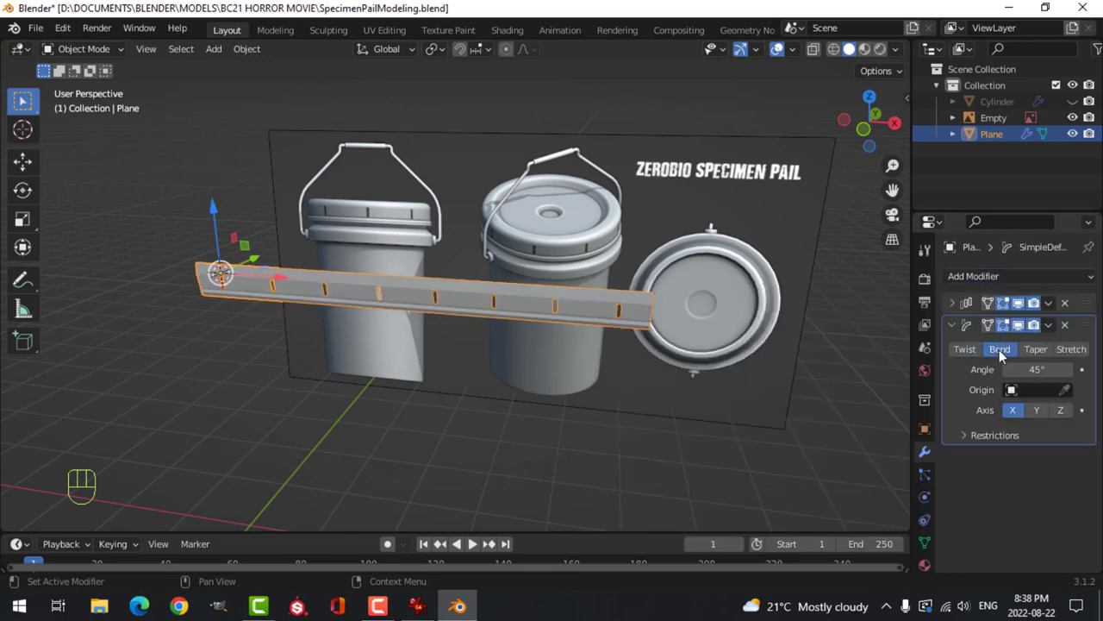
left_click(1062, 410)
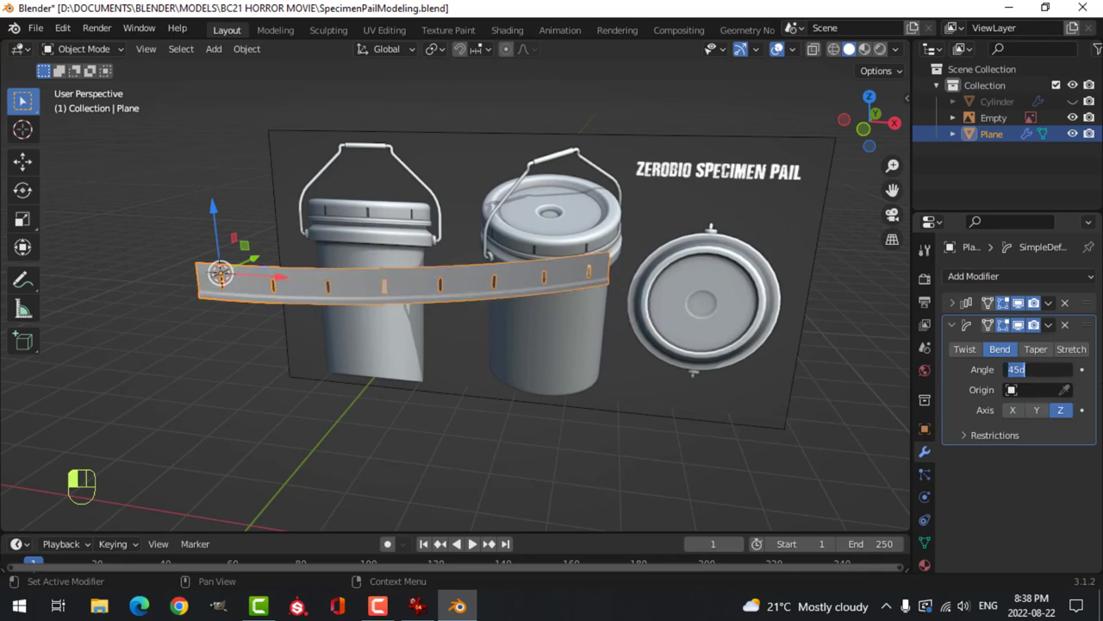
left_click(1061, 365)
type("360")
key("Return")
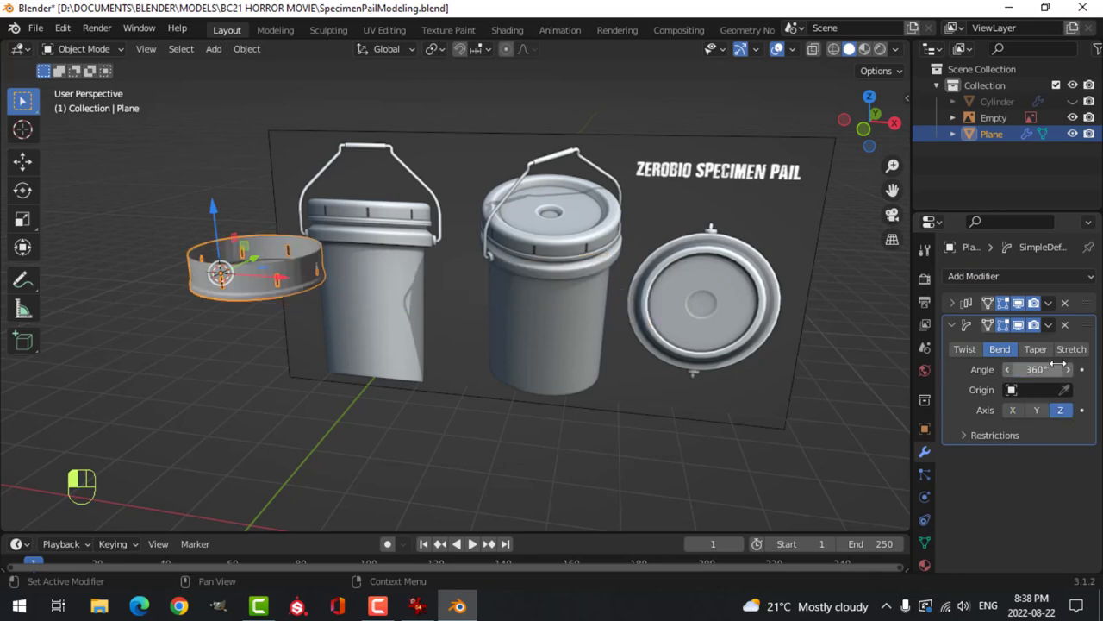
Examine the bent ring up close, checking its slots and comparing the base mesh in Edit Mode
scroll(447, 300, "up", 4)
middle_click_drag(398, 294, 332, 308, "shift")
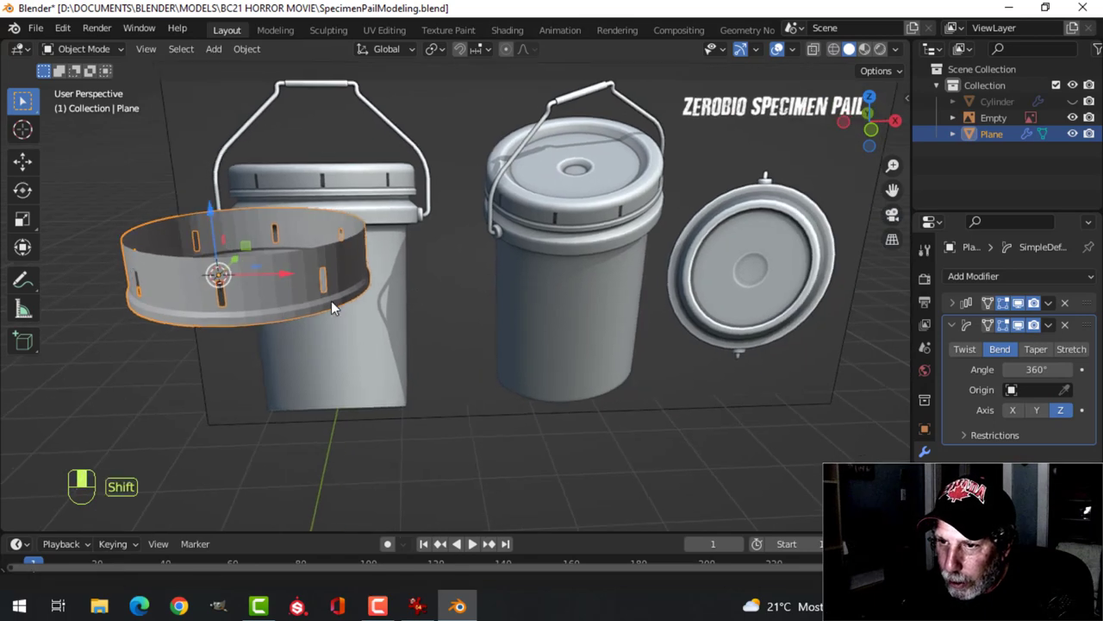
key("KP_Decimal")
scroll(511, 288, "down", 1)
scroll(569, 263, "down", 2)
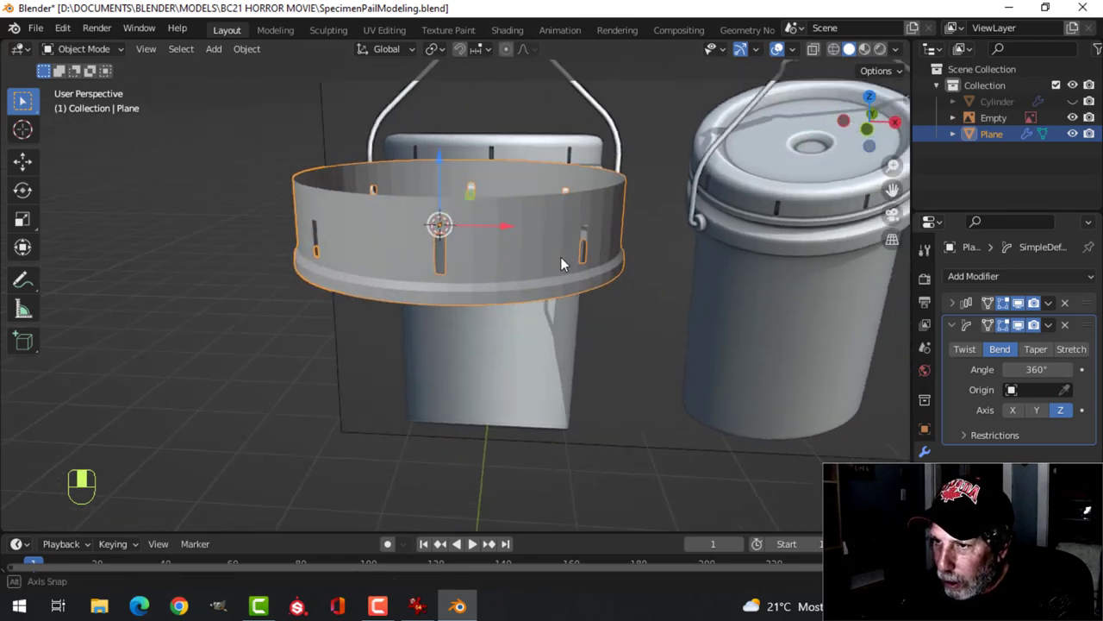
middle_click_drag(596, 250, 584, 254)
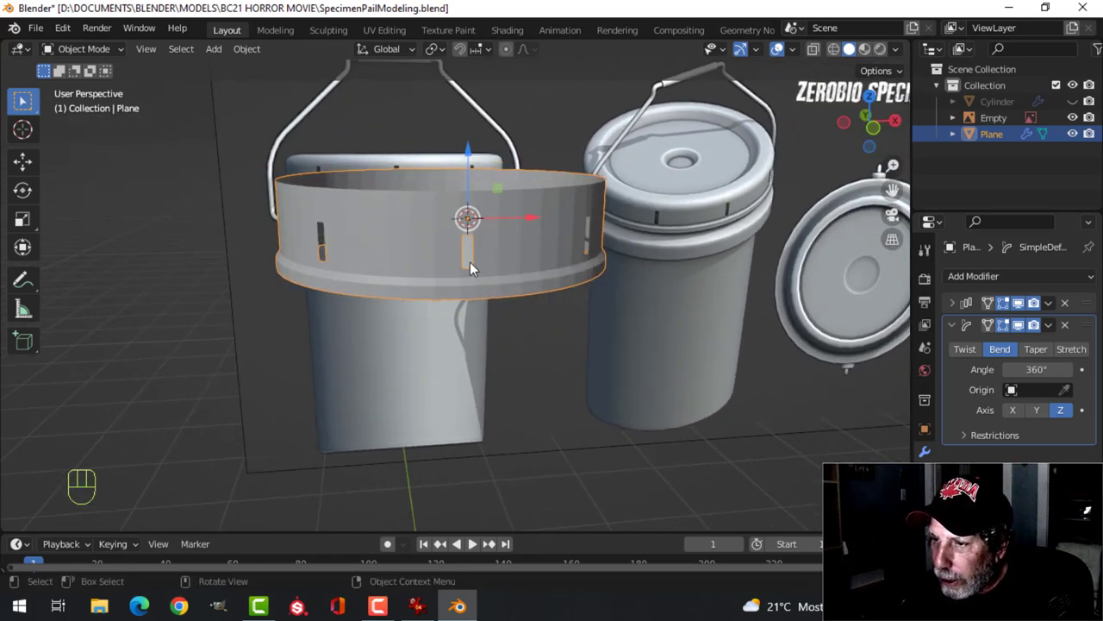
key("Tab")
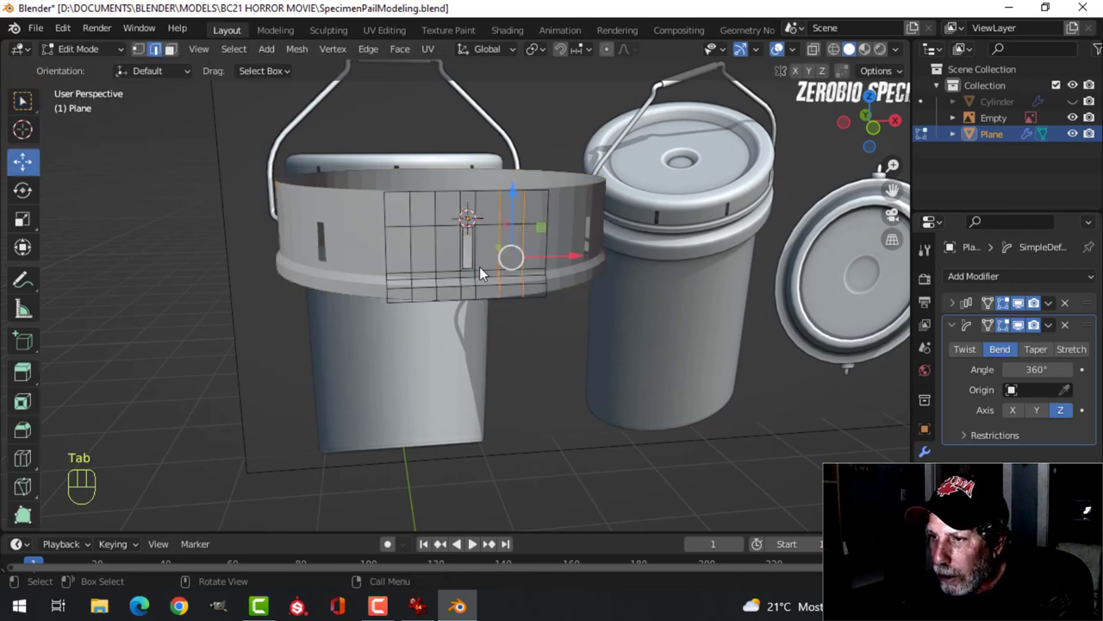
key("Tab")
Apply the Array and Simple Deform modifiers to the ring and shade it smooth
left_click(1050, 304)
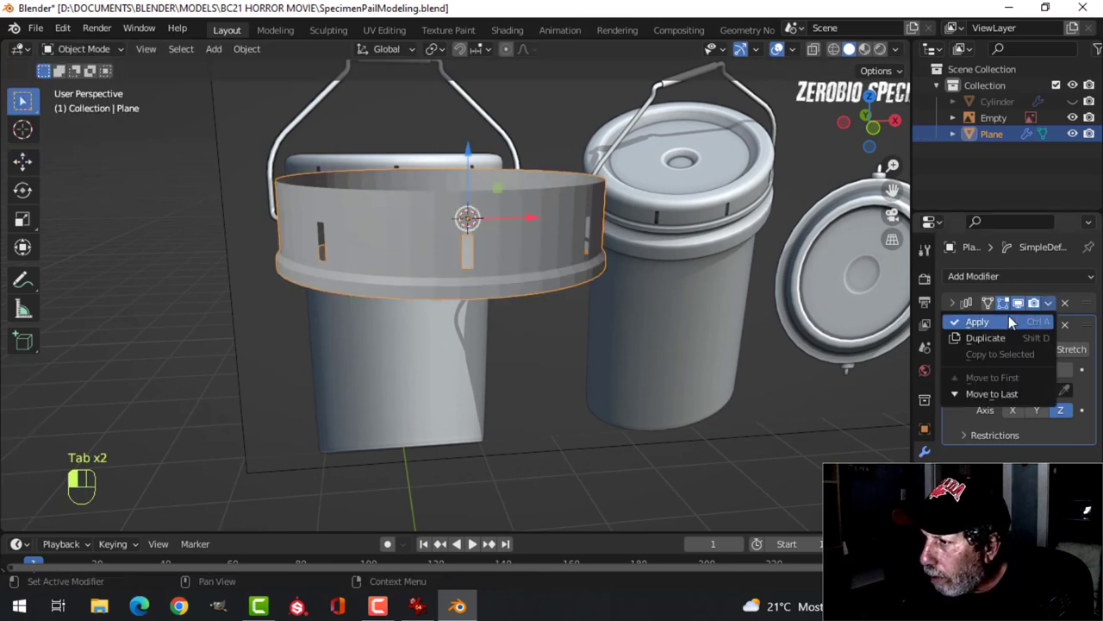
left_click(1013, 320)
left_click(1048, 303)
left_click(1006, 322)
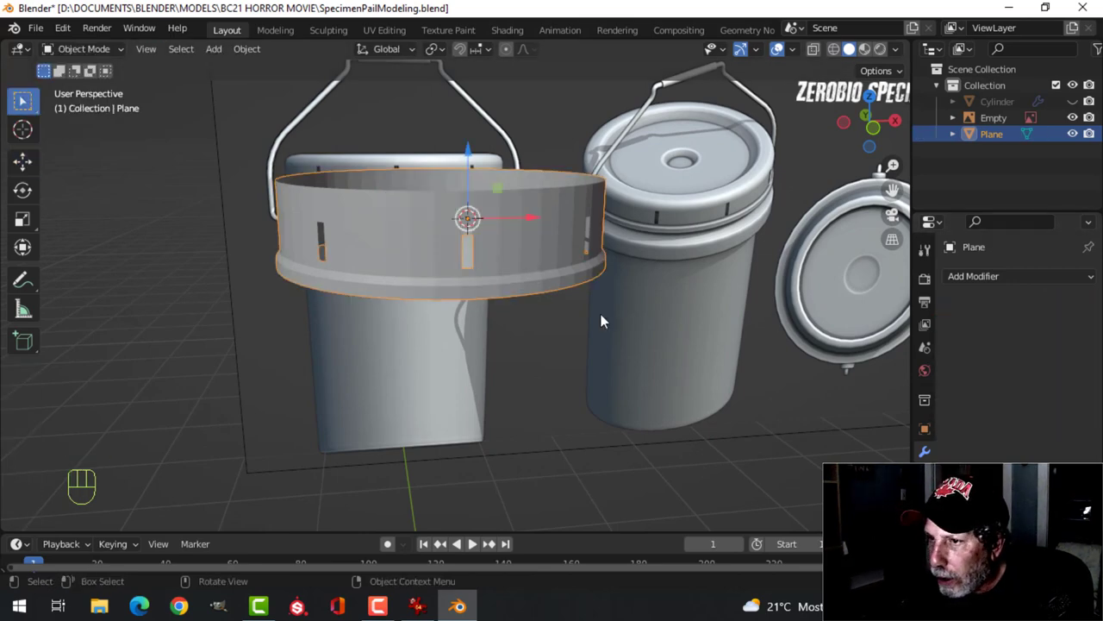
right_click(532, 236)
left_click(529, 236)
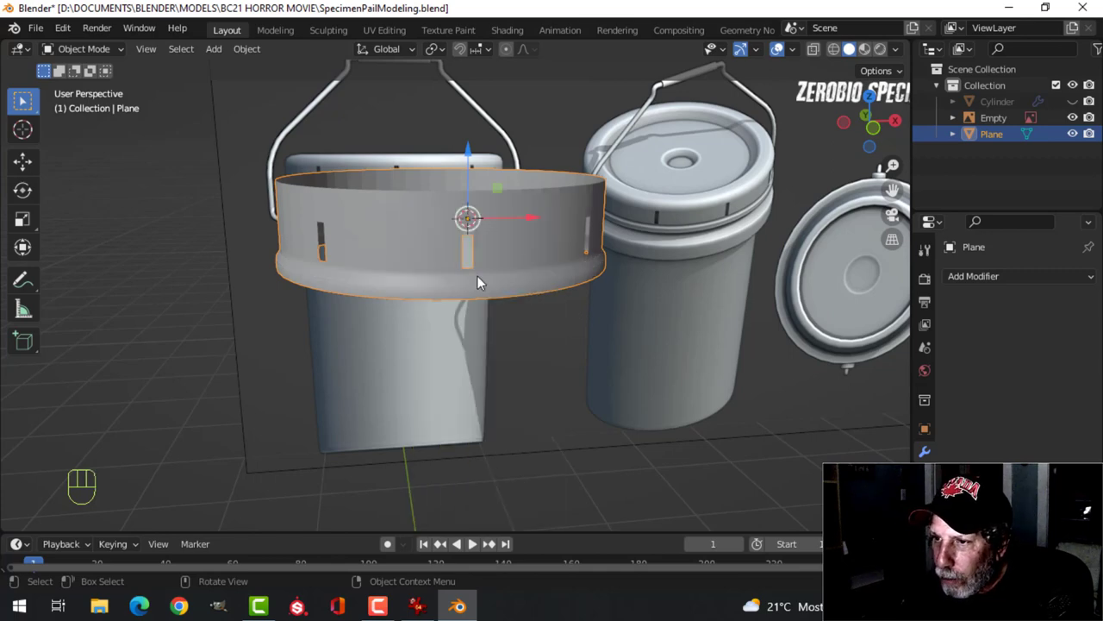
In wireframe, select the vertical seam edges where the ring's ends meet and merge their vertices by distance
middle_click_drag(487, 278, 448, 273)
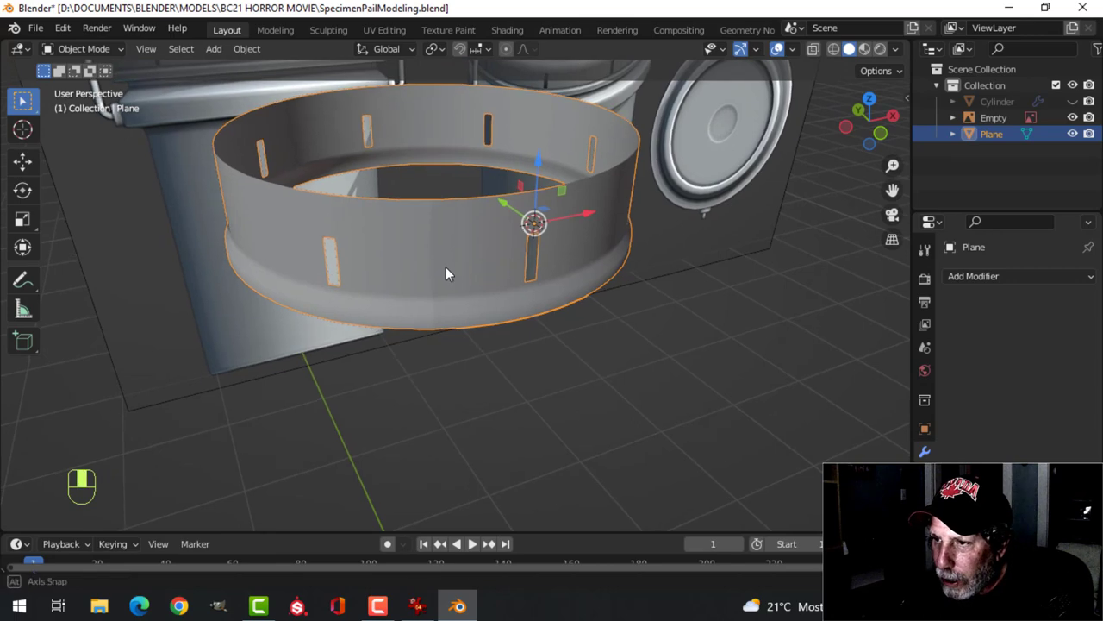
key("Tab")
key("alt+a")
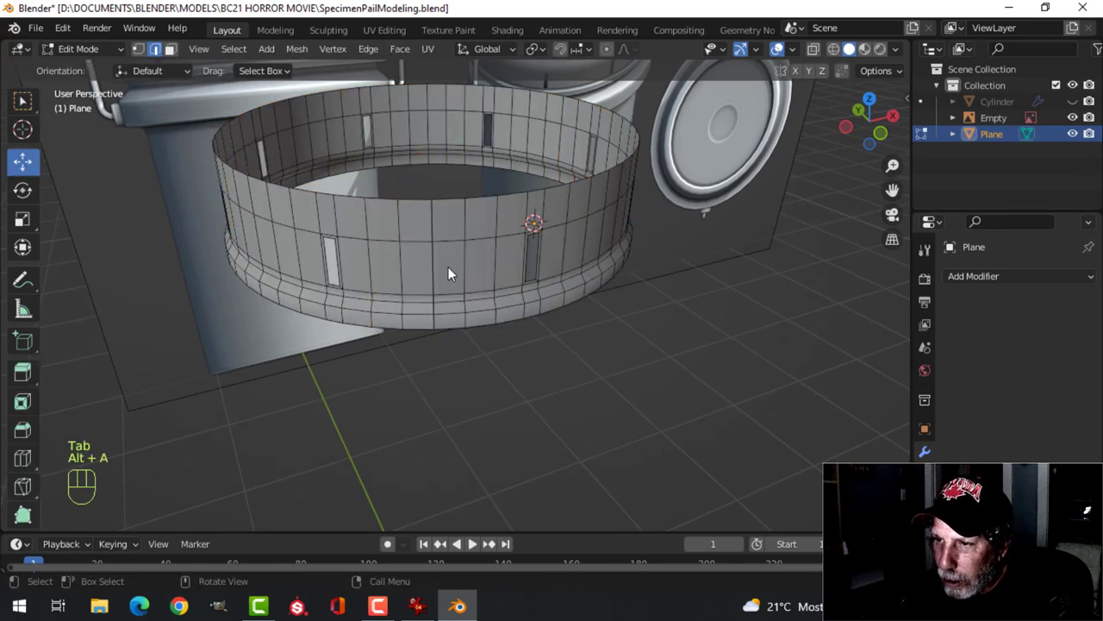
key("z")
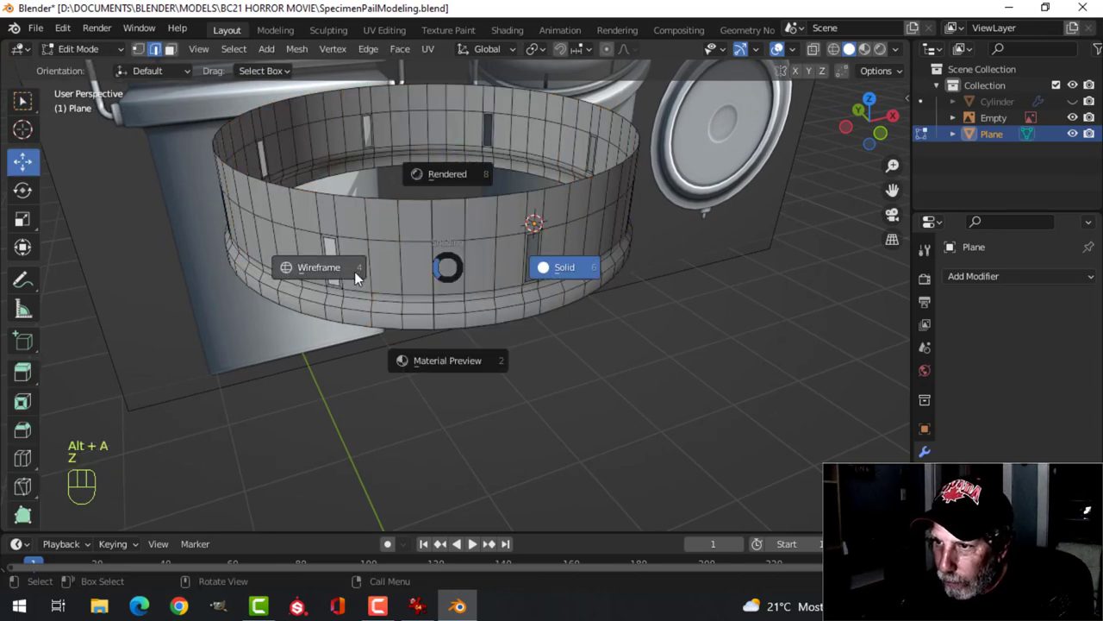
left_click(331, 264)
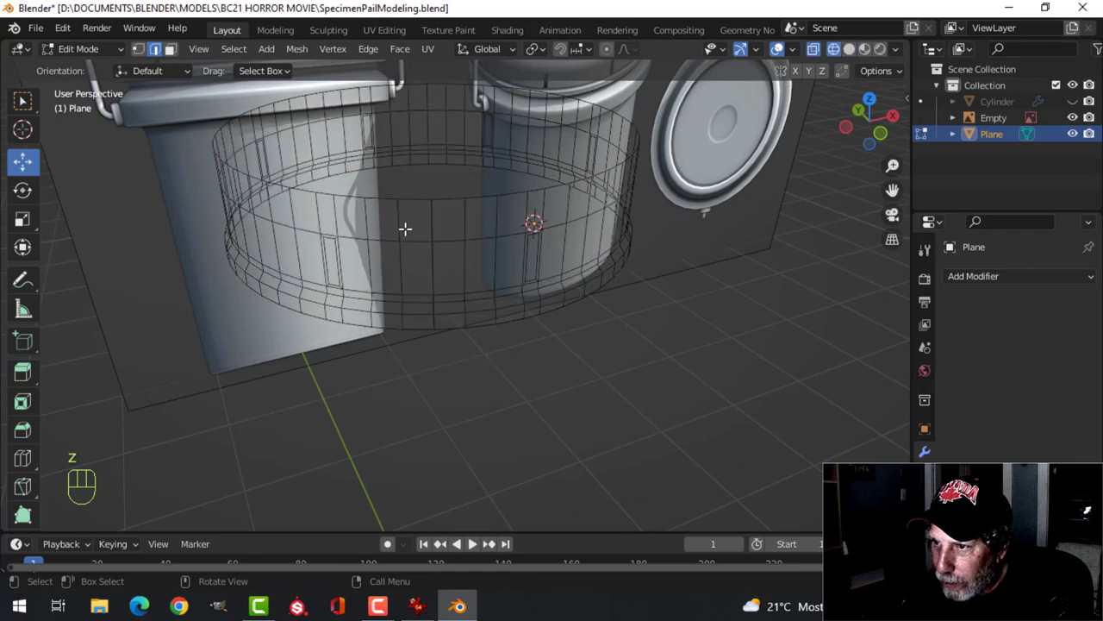
key("b")
left_click_drag(414, 173, 459, 363)
scroll(469, 310, "up", 1)
scroll(470, 310, "up", 1)
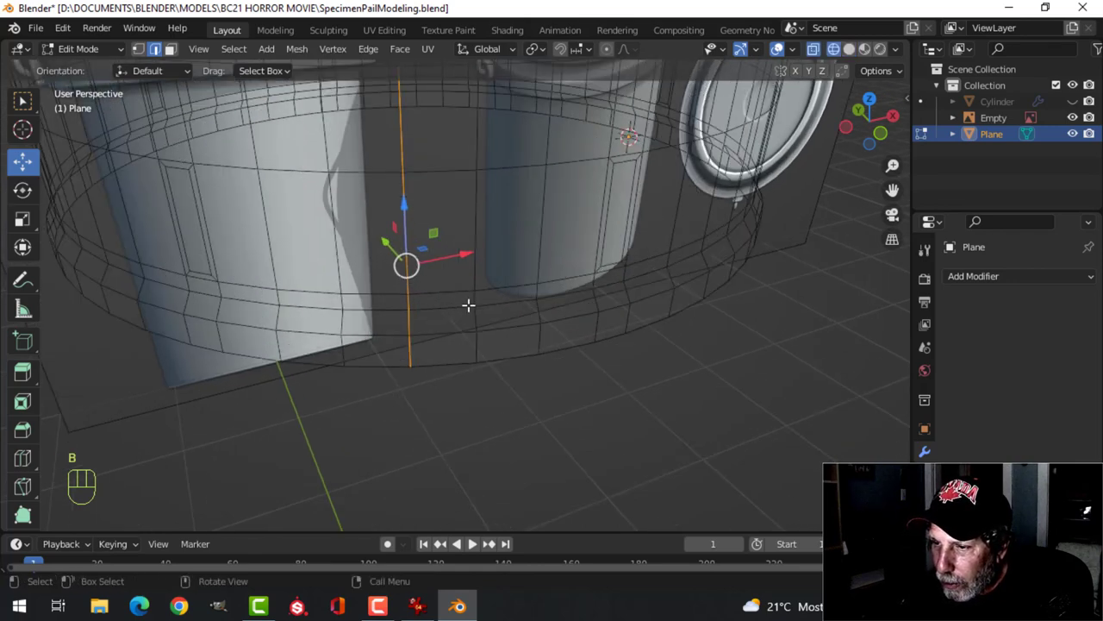
scroll(468, 306, "down", 2)
key("m")
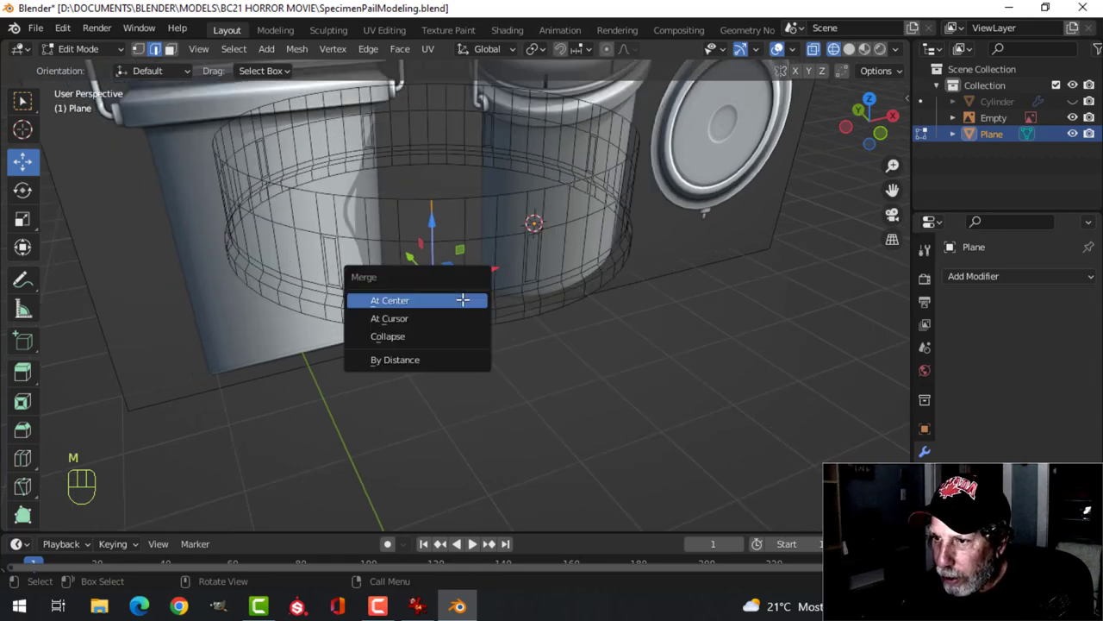
left_click(434, 359)
key("alt+a")
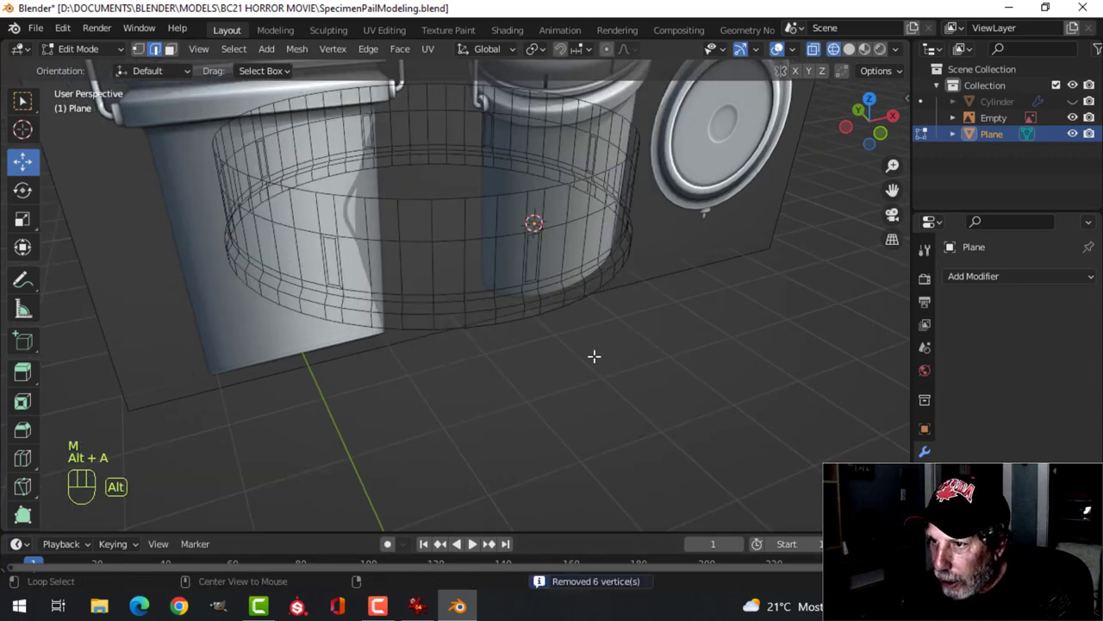
Return to Object Mode with solid shading and unhide the pail body
key("z")
left_click(702, 352)
key("Tab")
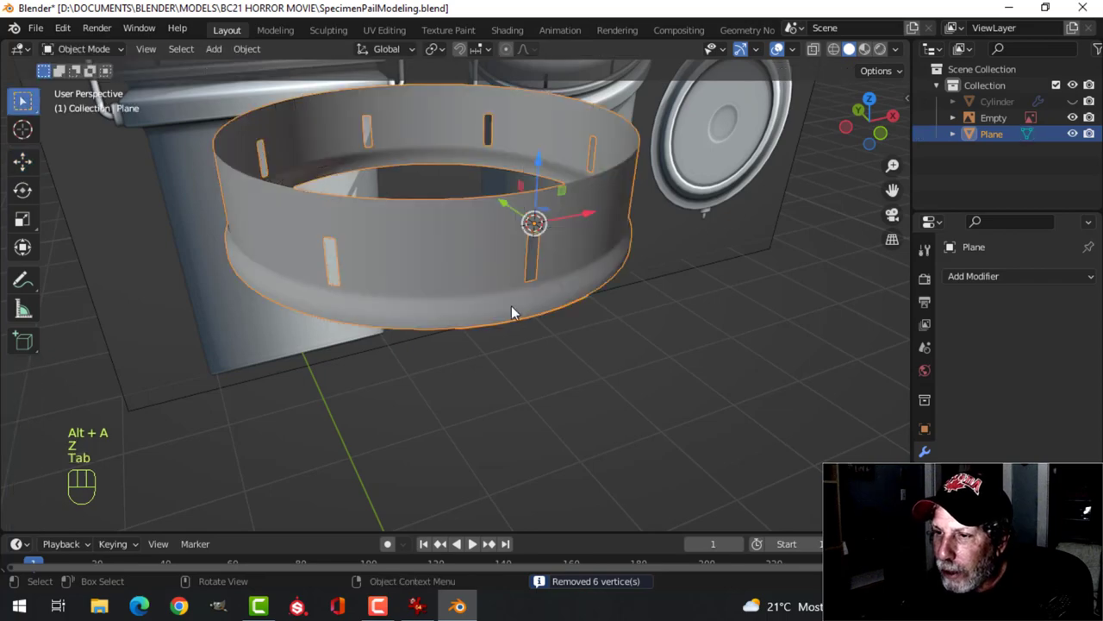
key("alt+a")
middle_click_drag(497, 290, 456, 248)
scroll(491, 250, "down", 4)
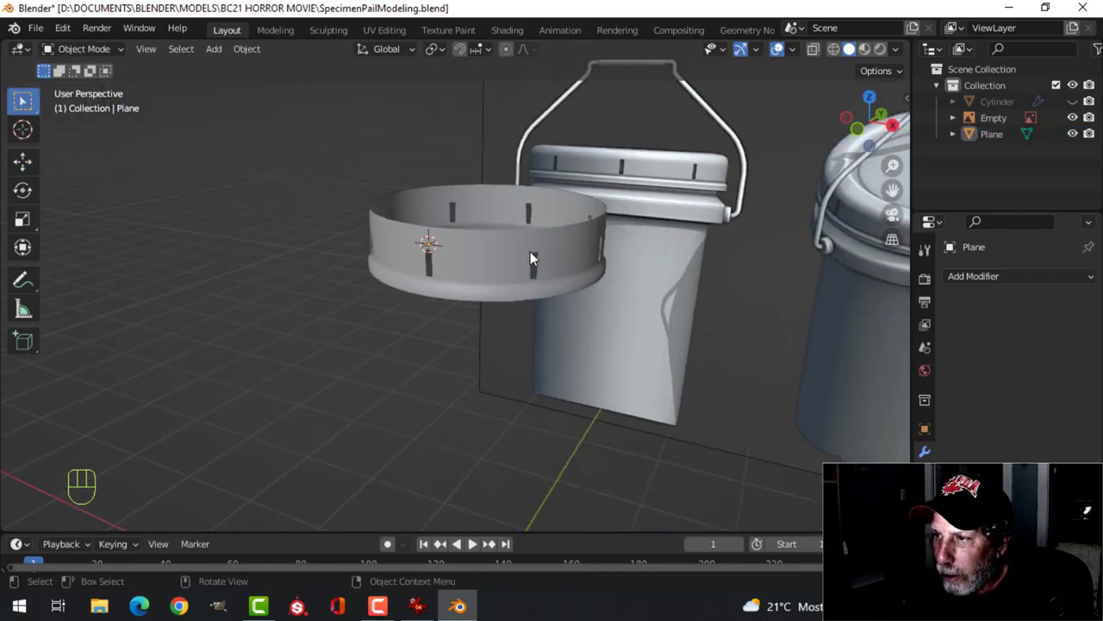
key("alt+h")
key("alt+a")
middle_click_drag(574, 295, 471, 309)
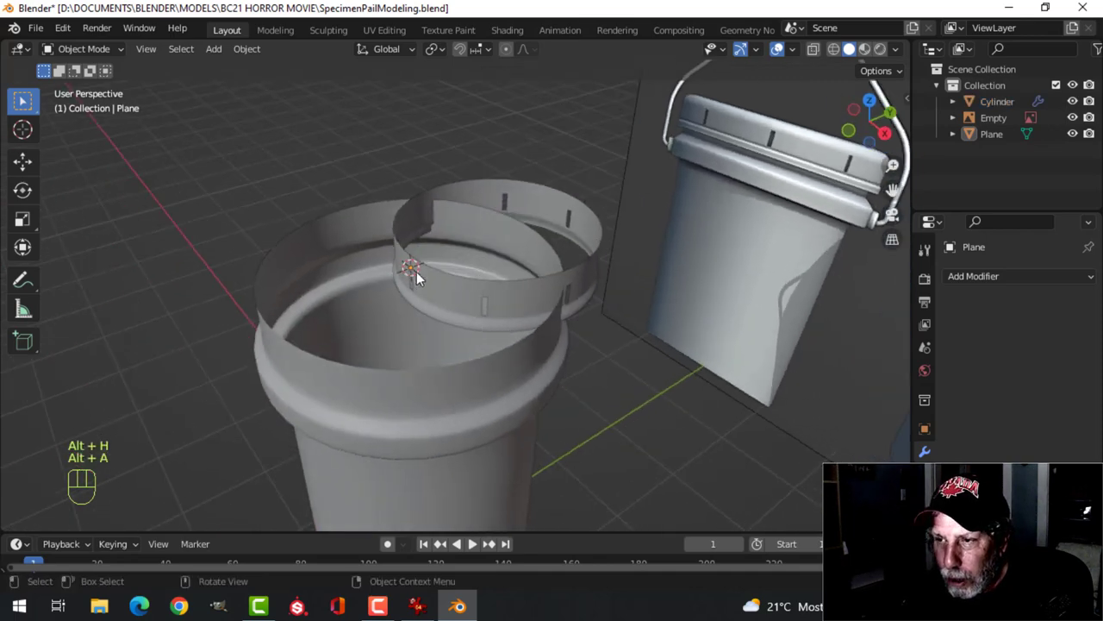
Set the slotted ring's origin to the 3D cursor and move its geometry to that origin
left_click(509, 298)
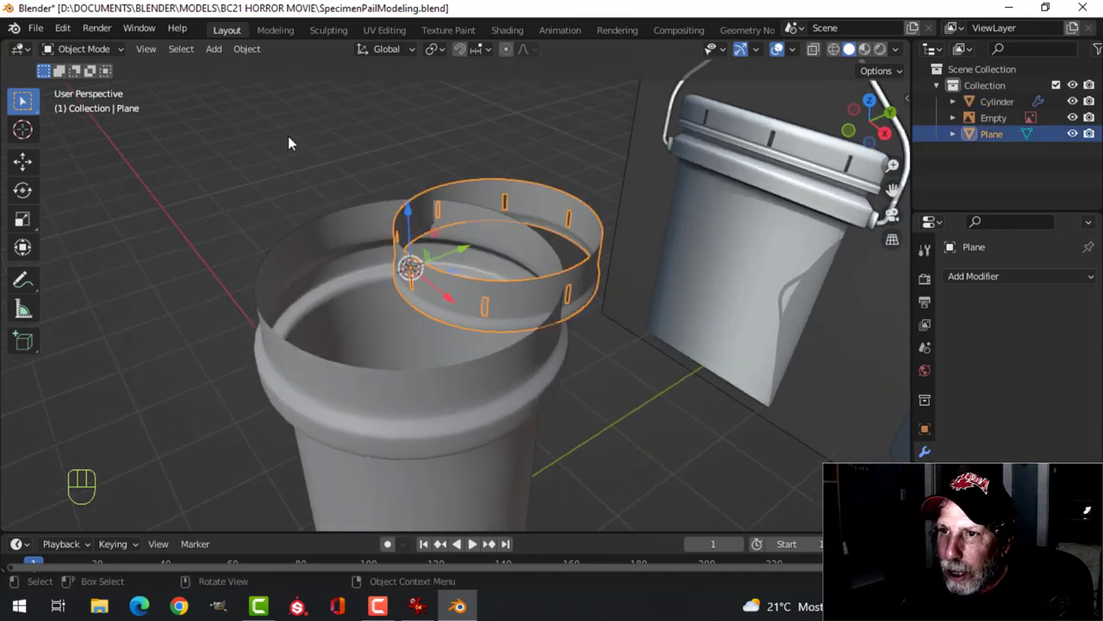
left_click(253, 55)
mouse_move(278, 83)
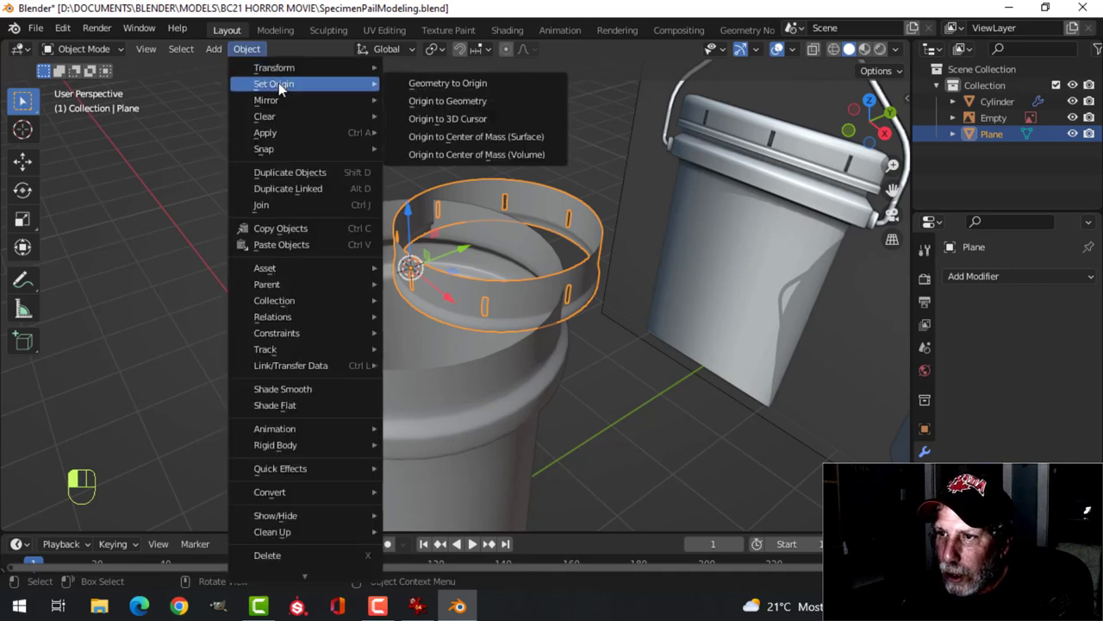
left_click(450, 121)
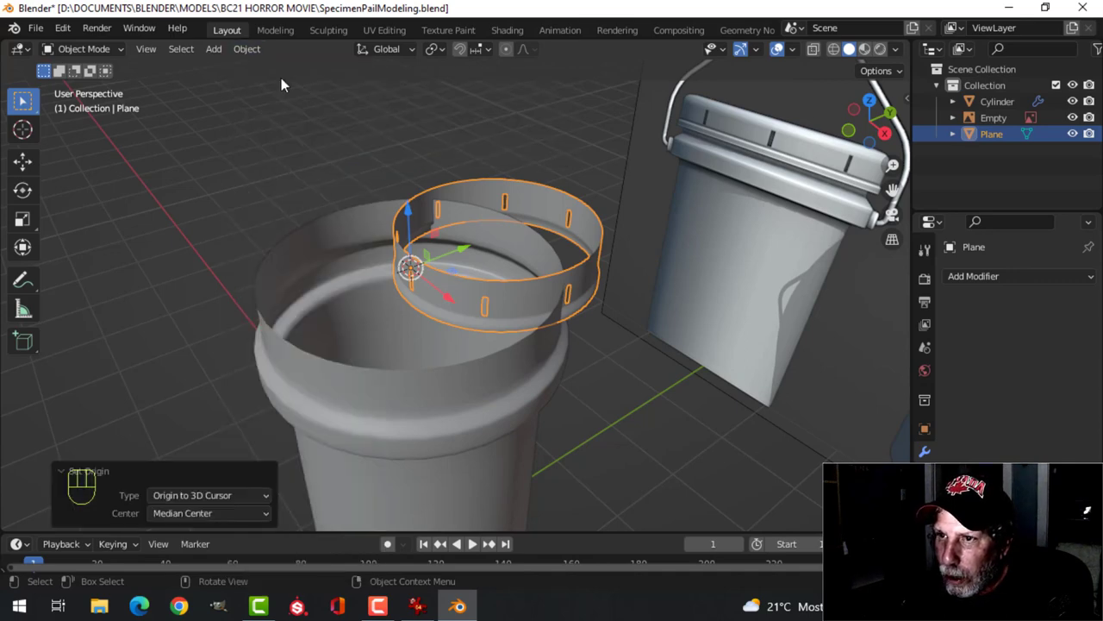
left_click(247, 48)
mouse_move(276, 81)
left_click(418, 81)
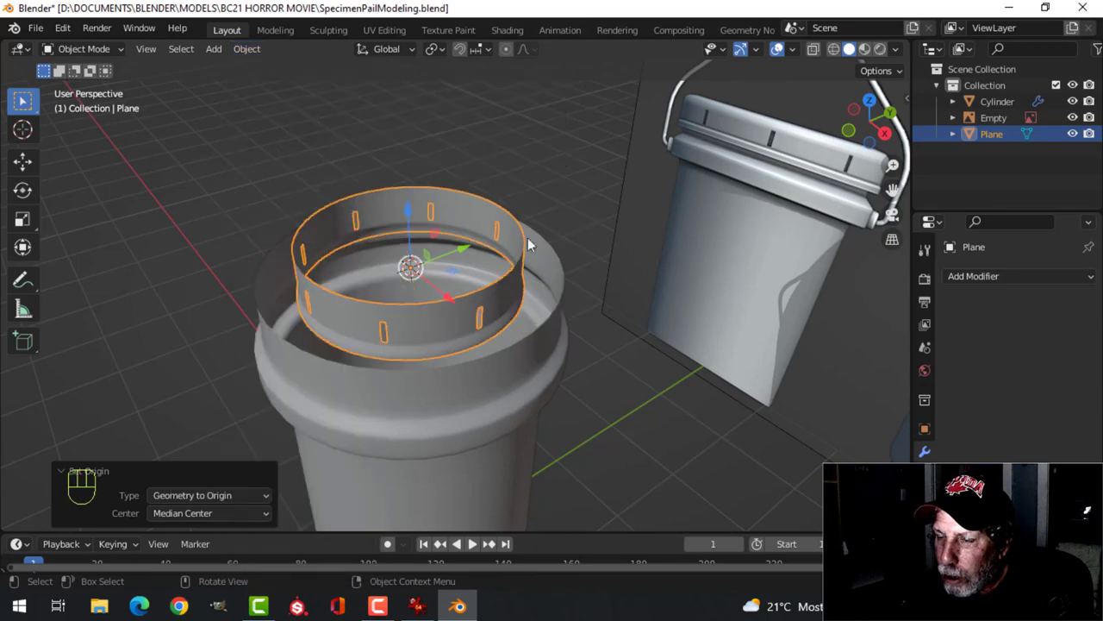
In front wireframe view, select the ring's whole mesh and move it -0.16461 m along Z to the reference lid's height
middle_click_drag(529, 245, 565, 206)
key("KP_1")
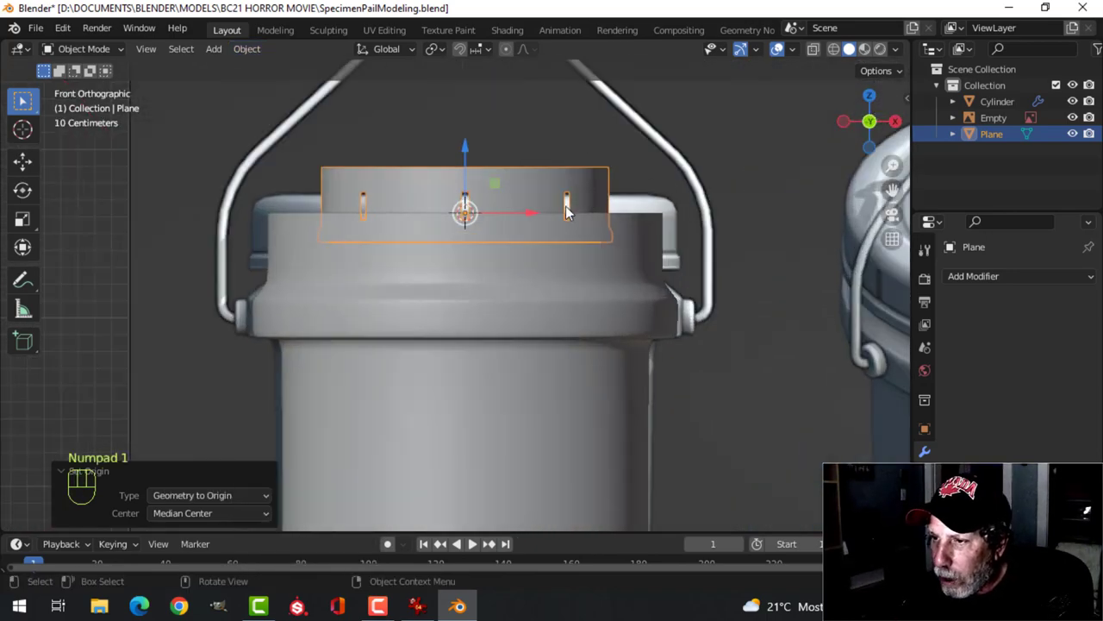
key("Tab")
key("a")
scroll(562, 200, "down", 3)
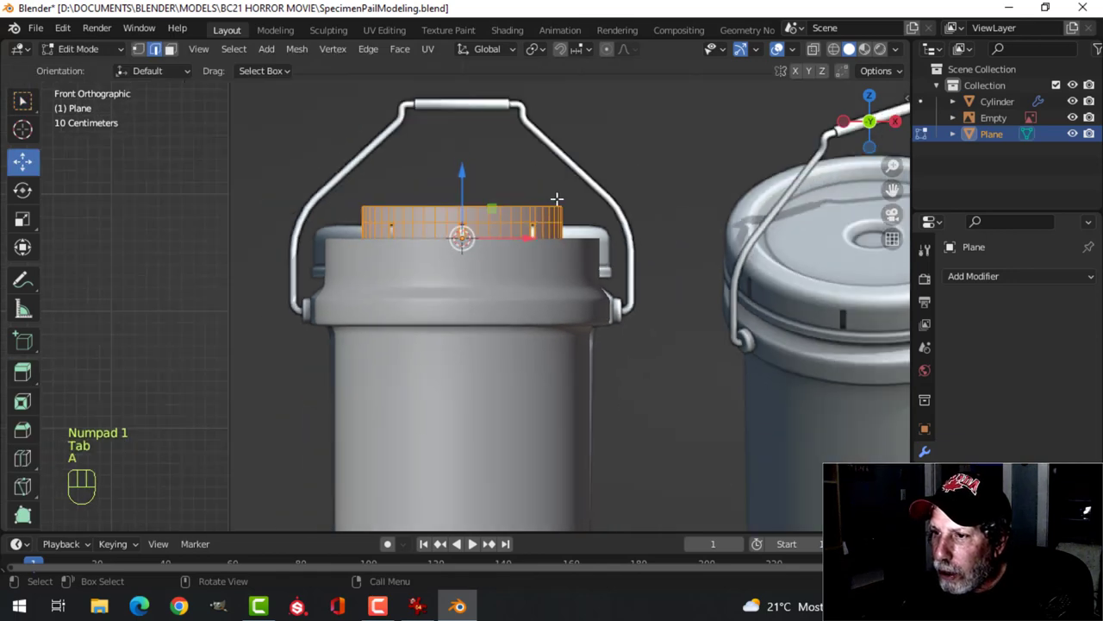
scroll(560, 200, "up", 2)
middle_click_drag(563, 205, 533, 237, "shift")
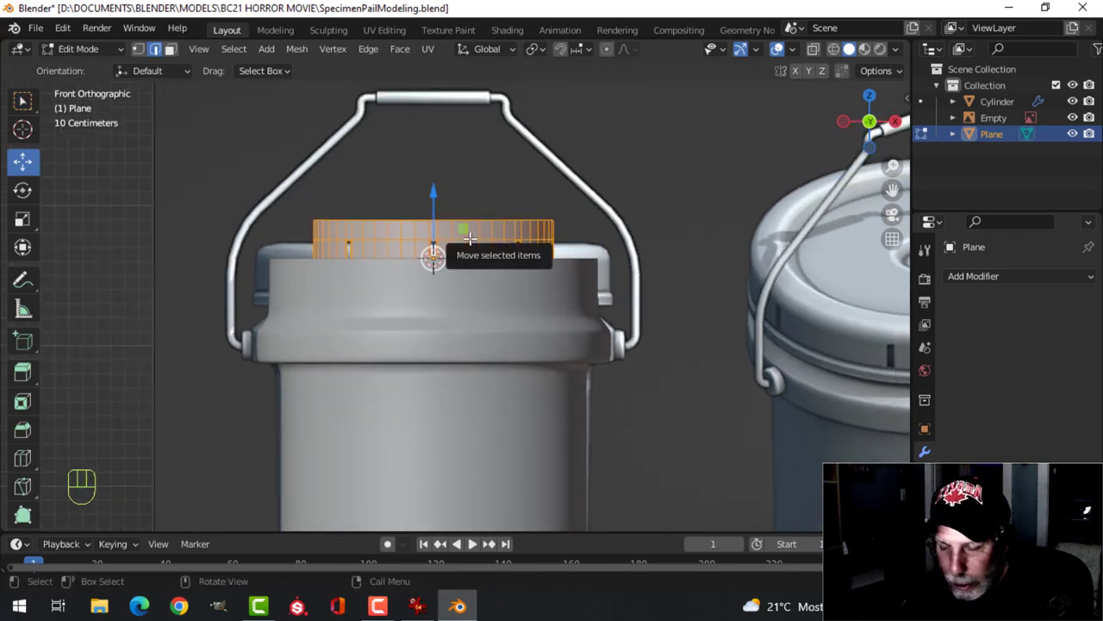
key("z")
left_click(403, 262)
scroll(461, 307, "up", 2)
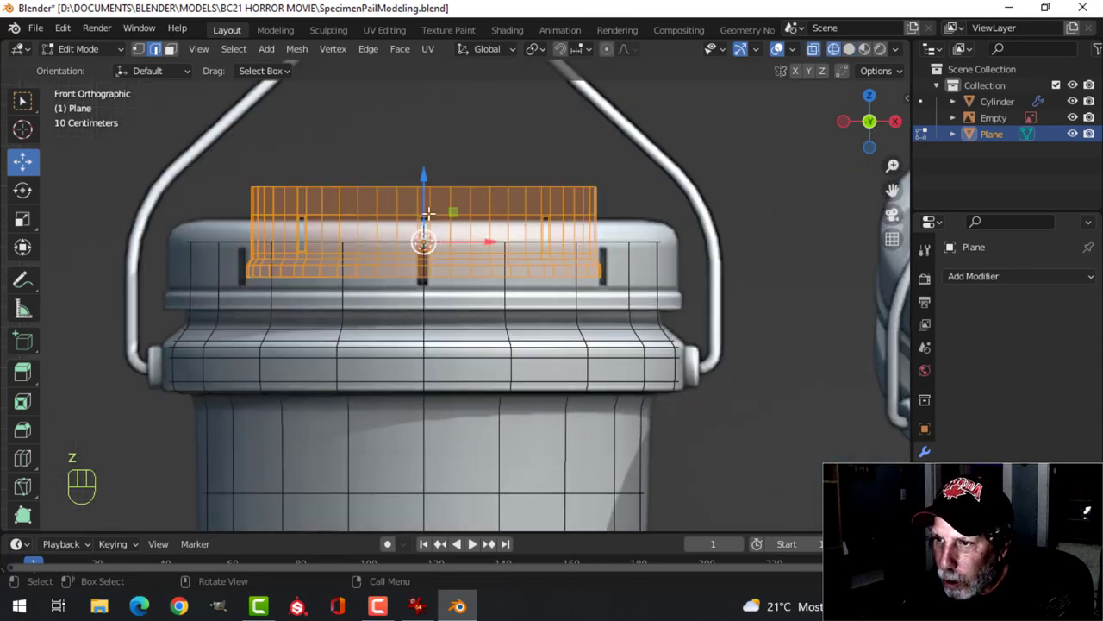
left_click_drag(425, 176, 422, 214)
Scale the ring by 1.476 in X and Y only to match the reference lid's width
key("s")
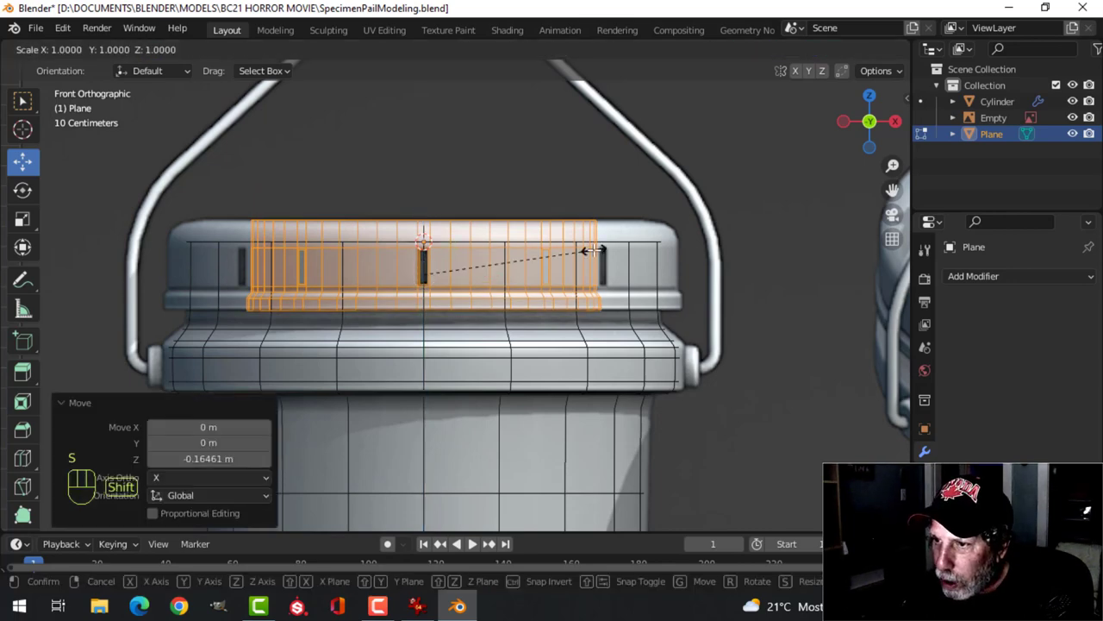
key("shift+z")
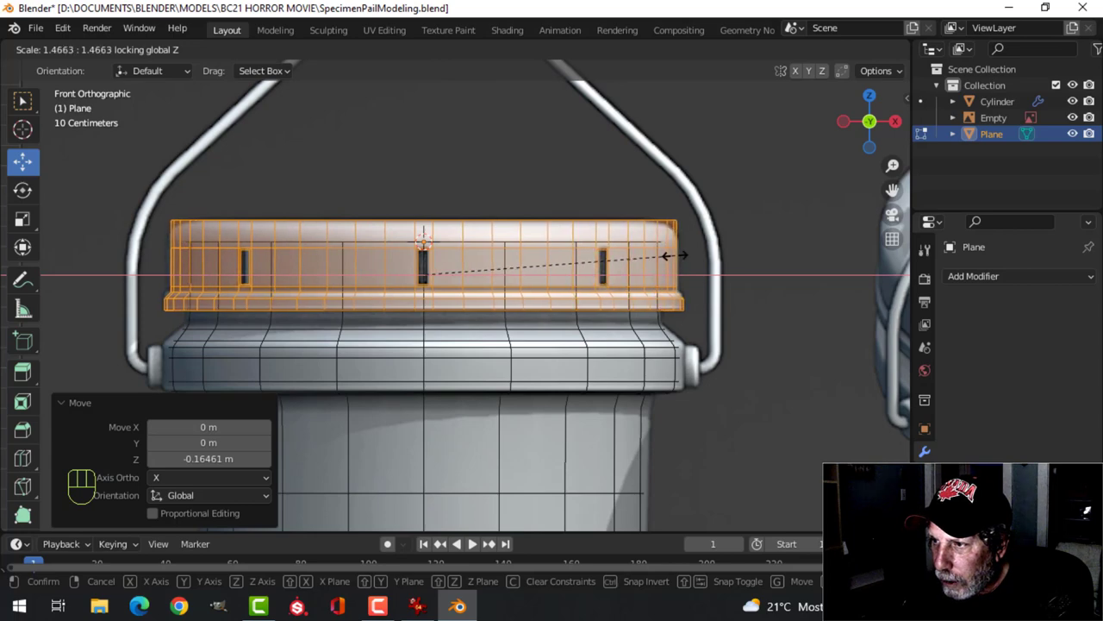
left_click(667, 254)
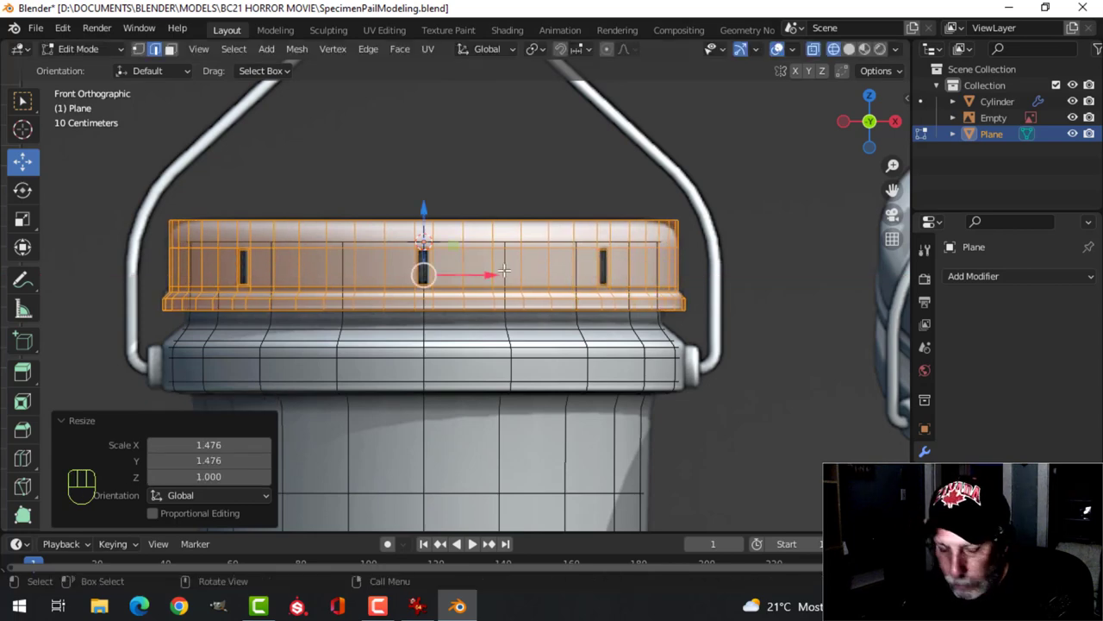
In solid shading, extrude the slotted ring's bottom edge loop and scale it inward by 0.944 to form a lip
key("z")
left_click(628, 284)
mouse_move(567, 227)
middle_mouse_down()
mouse_move(549, 254)
mouse_move(483, 284)
mouse_move(423, 247)
mouse_move(505, 339)
mouse_move(496, 360)
mouse_move(572, 301)
mouse_move(579, 266)
mouse_move(551, 278)
middle_mouse_up()
key("alt+a")
scroll(542, 264, "up", 3)
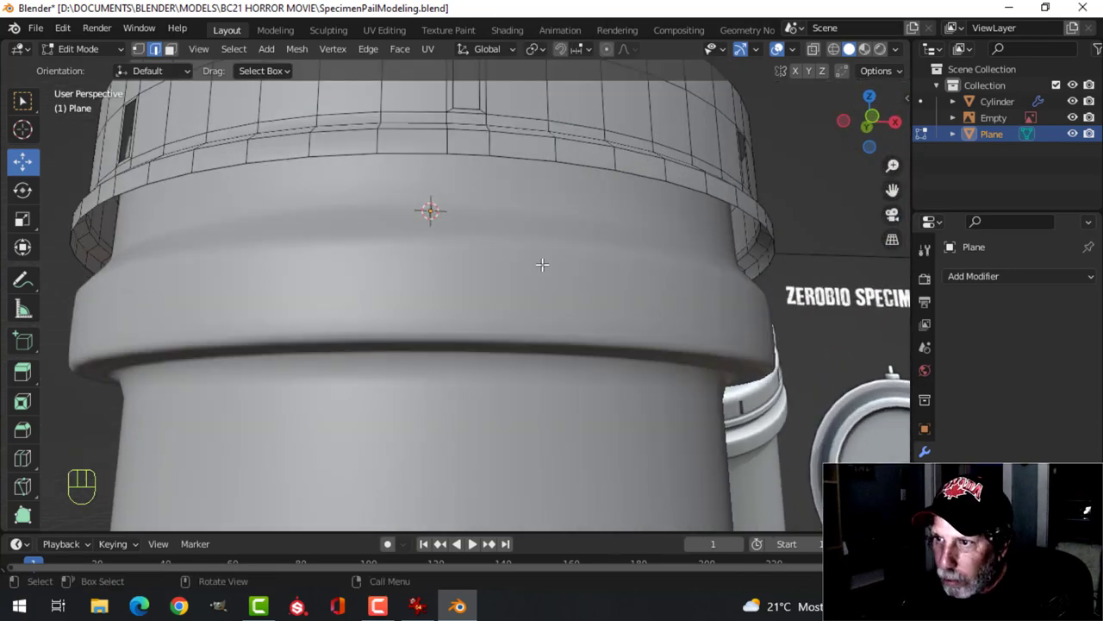
left_click(519, 157, "alt")
middle_click_drag(519, 157, 554, 223)
key("e")
right_click(710, 236)
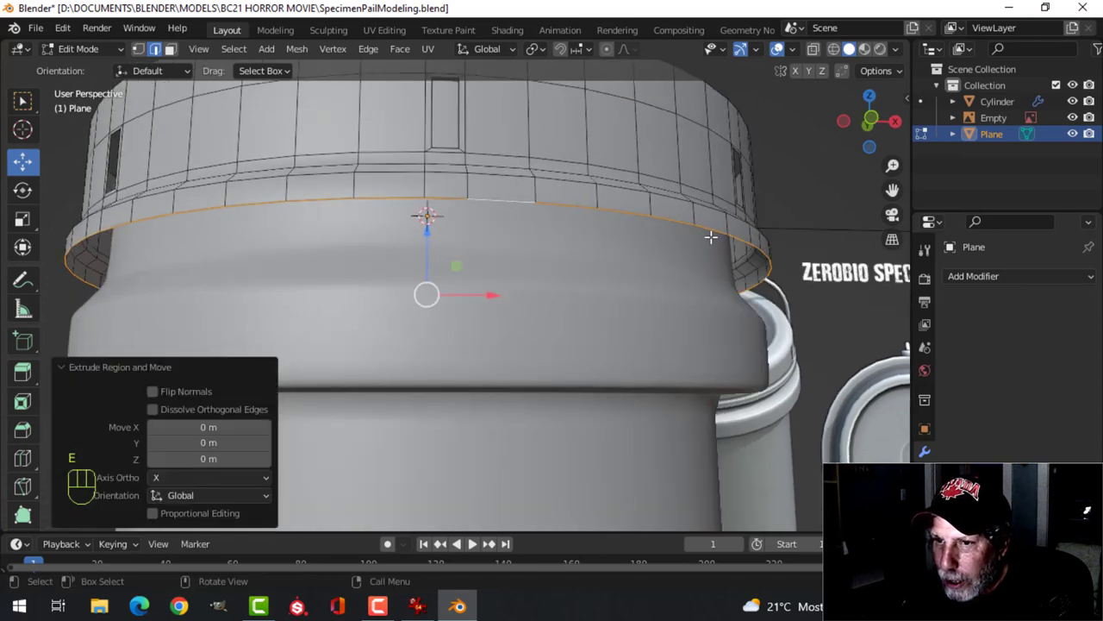
key("s")
left_click(677, 231)
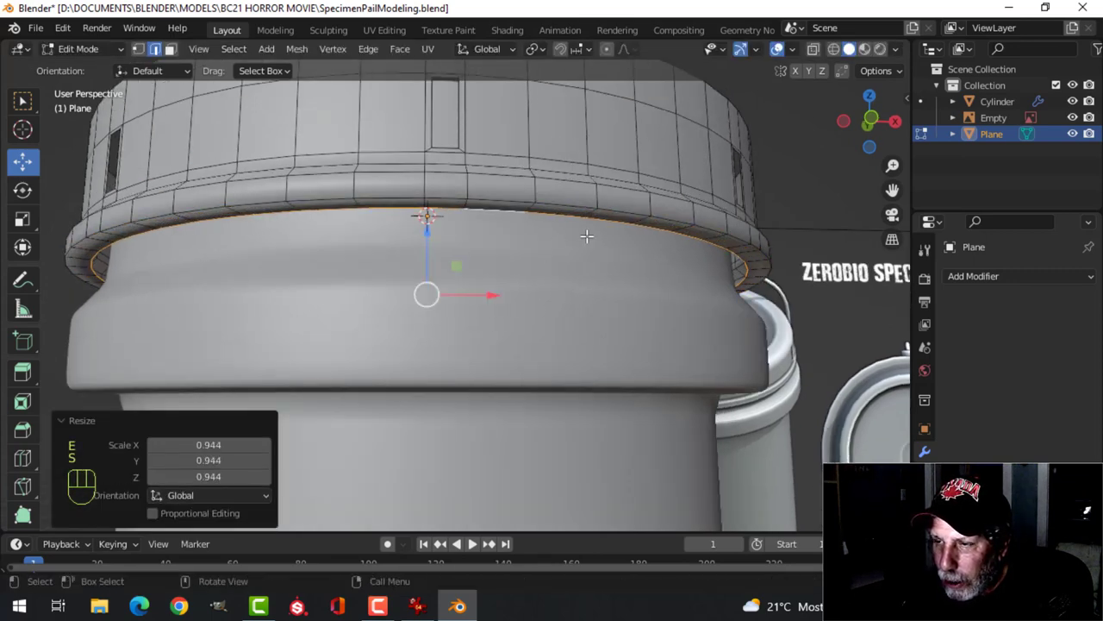
Add two loop cuts to the ring's lower flange, with slide factors -0.778 near its upper edge and 0.708 near its lower edge
scroll(513, 240, "up", 4)
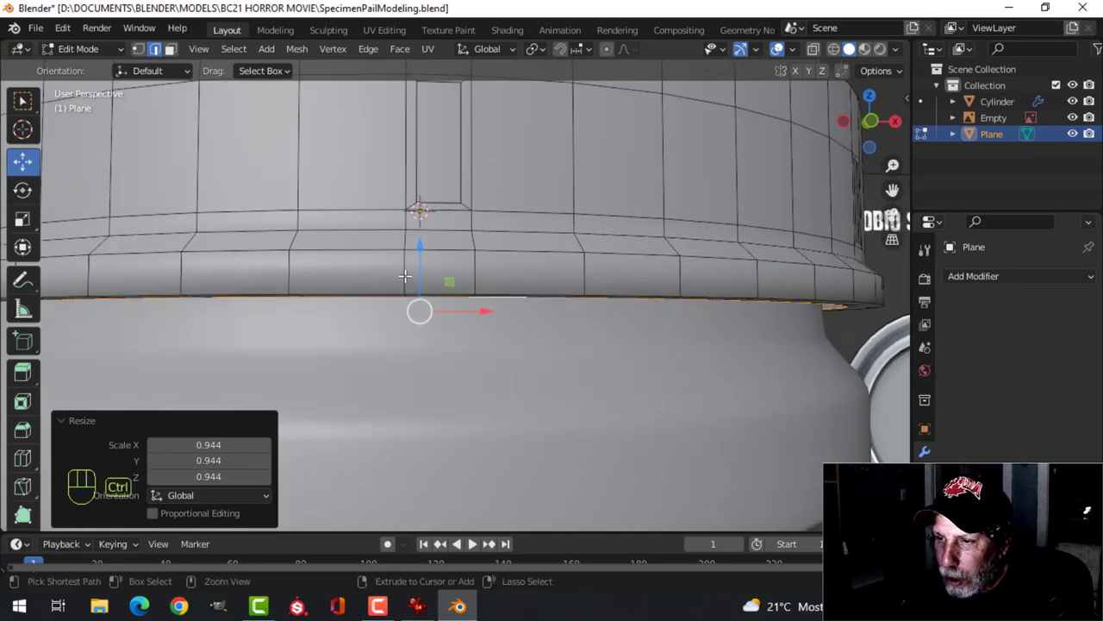
key("ctrl+r")
left_click(409, 269)
left_click(410, 258)
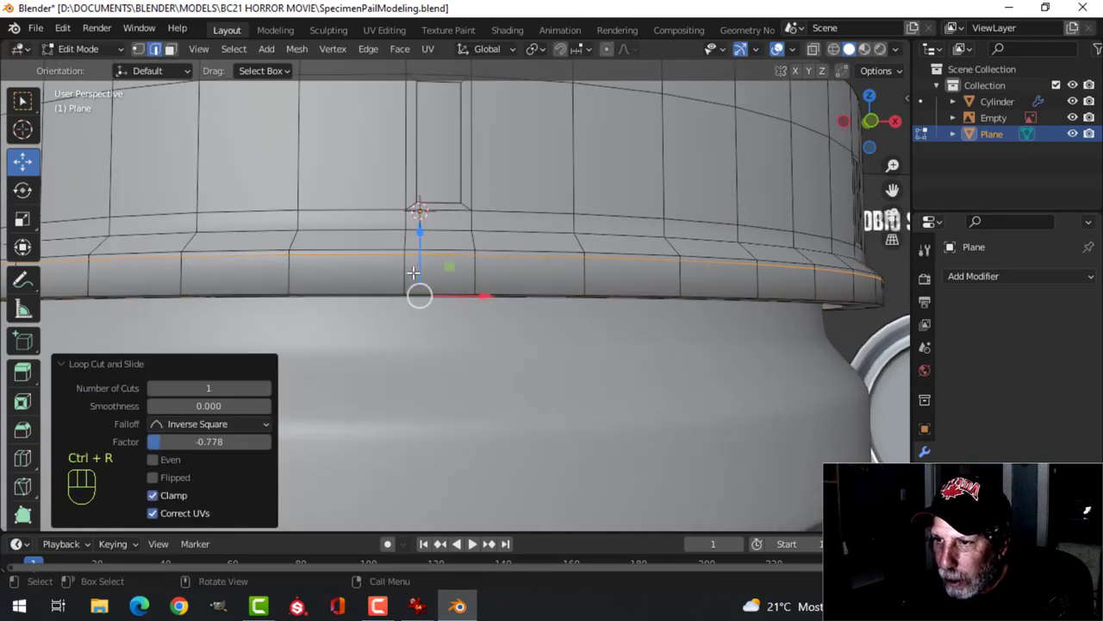
key("ctrl+r")
left_click(409, 281)
left_click(409, 284)
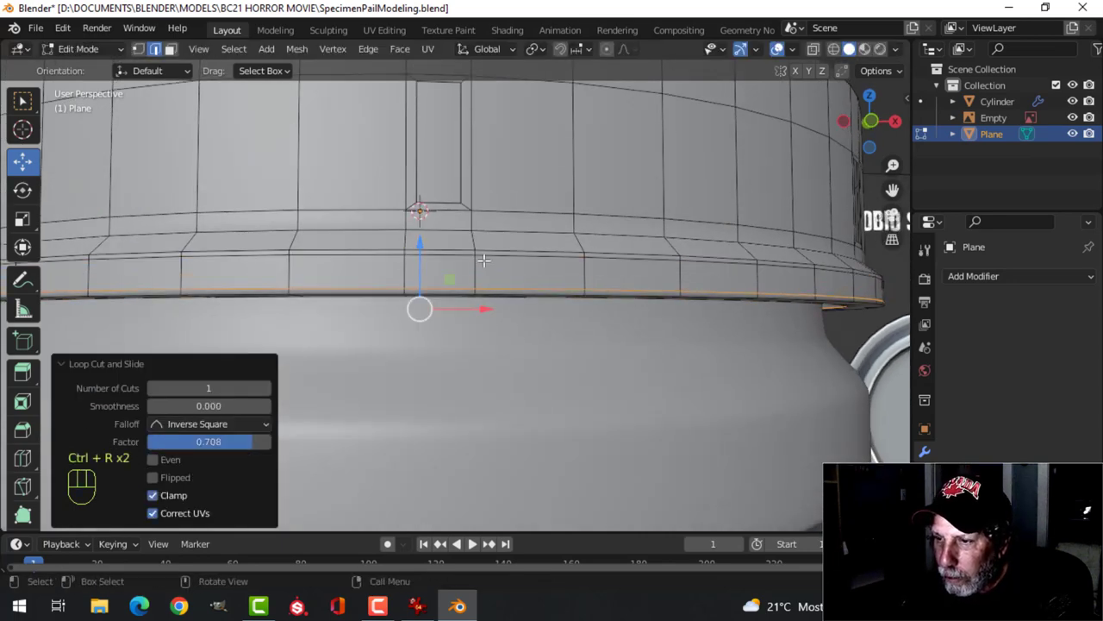
Scale the ring's whole mesh by about 0.97 in X and Y only
key("Tab")
scroll(486, 261, "down", 5)
key("alt+a")
scroll(485, 261, "up", 4)
left_click(467, 217)
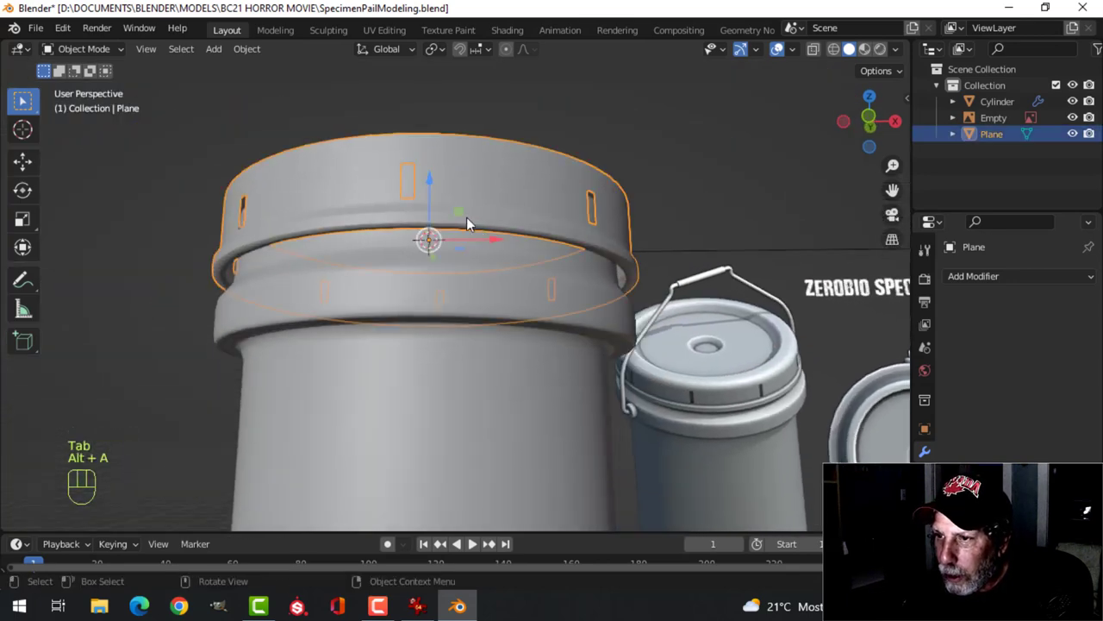
key("Tab")
key("a")
middle_click_drag(470, 228, 529, 253)
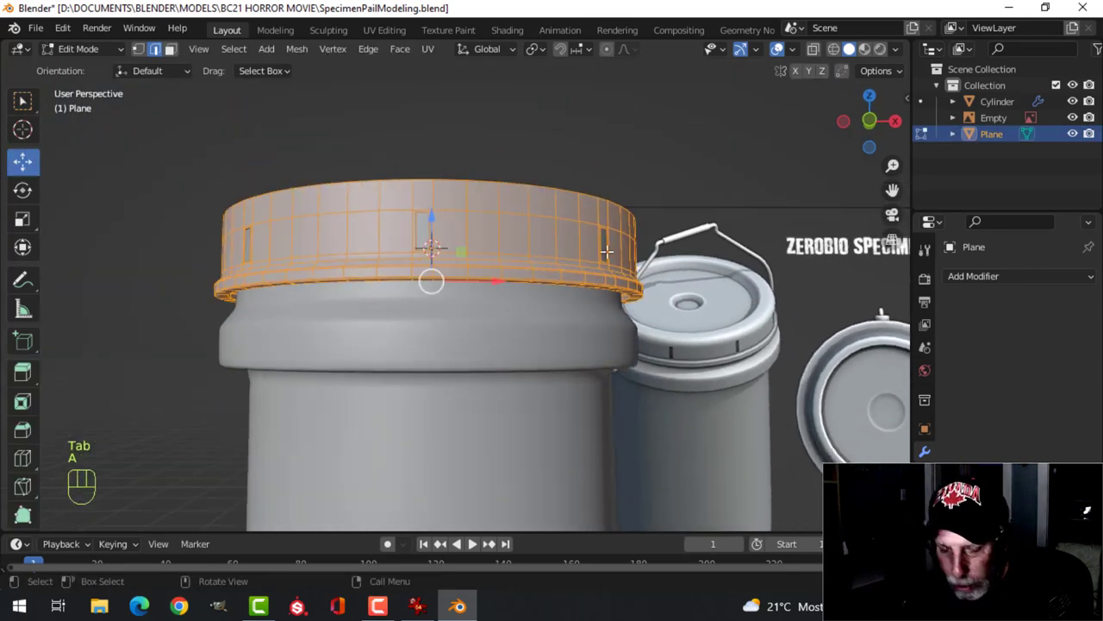
key("s")
key("shift+z")
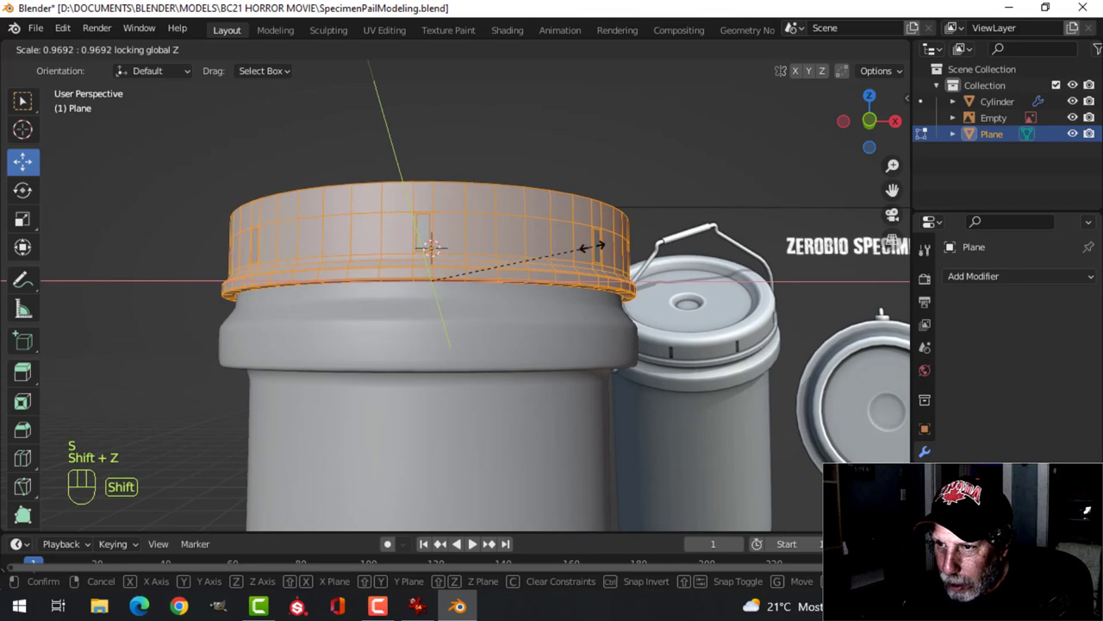
left_click(591, 249)
Extrude the ring's top edge loop and scale it inward by 0.835 to form the lid's flat rim
key("alt+a")
middle_click_drag(526, 242, 606, 338)
left_click(606, 367, "alt+shift")
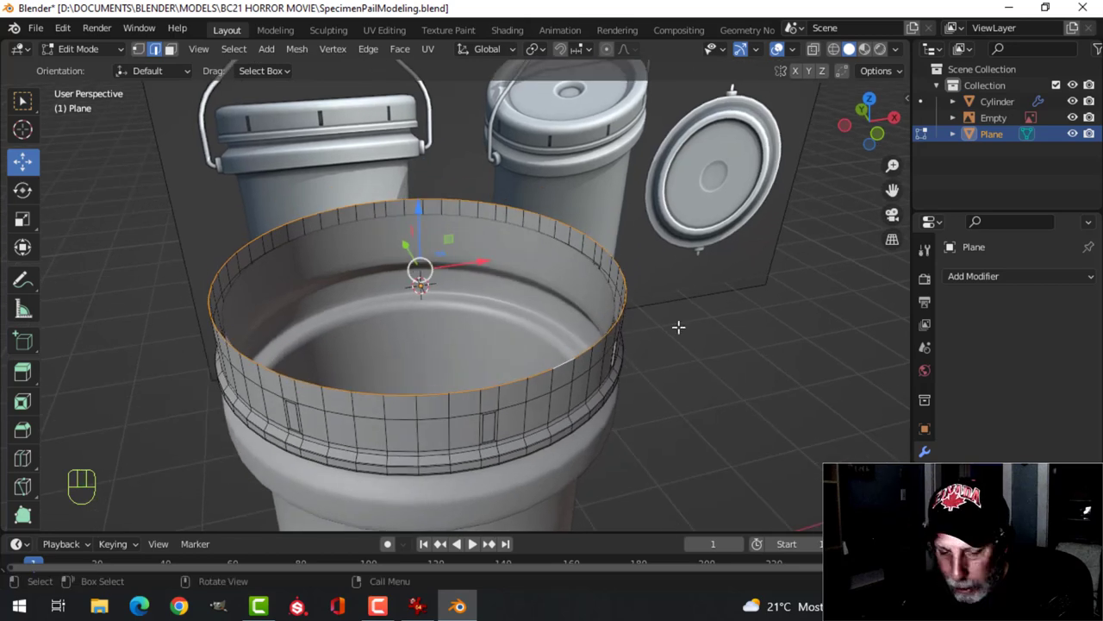
key("e")
key("s")
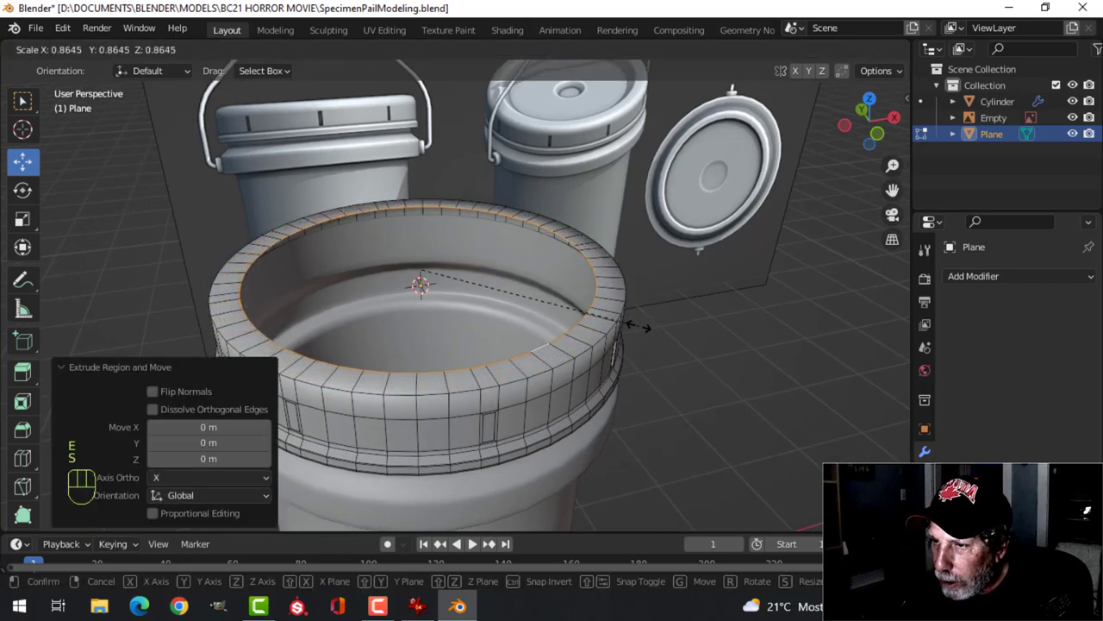
left_click(634, 323)
Extrude the rim's inner edge loop, move it -0.18366 m along Z, and scale it inward by about 0.89
scroll(542, 274, "up", 3)
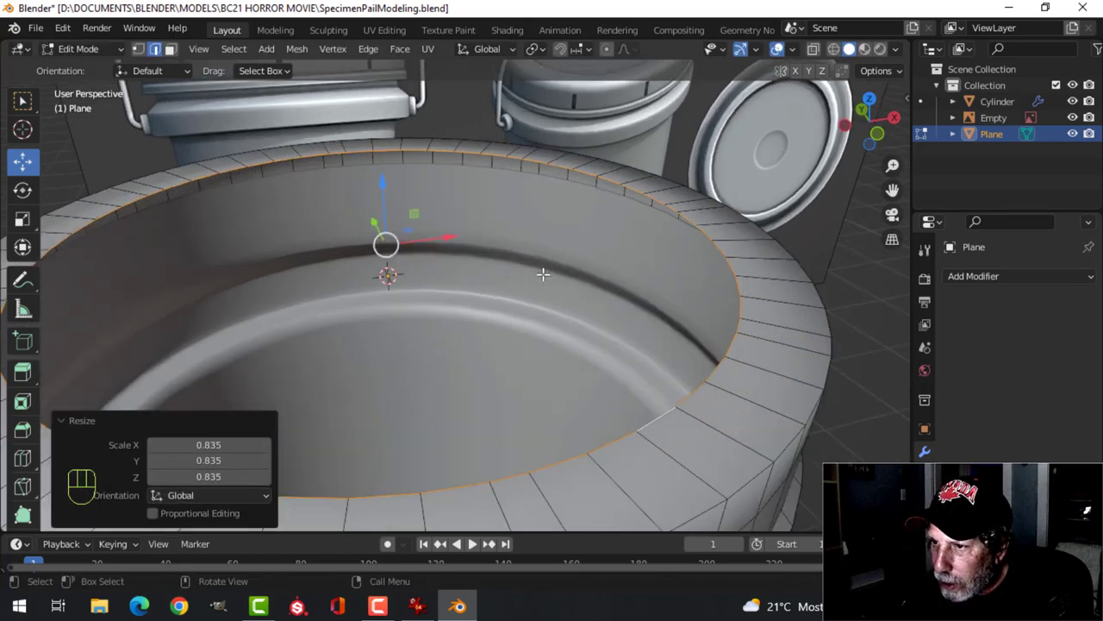
middle_click_drag(542, 274, 504, 255, "shift")
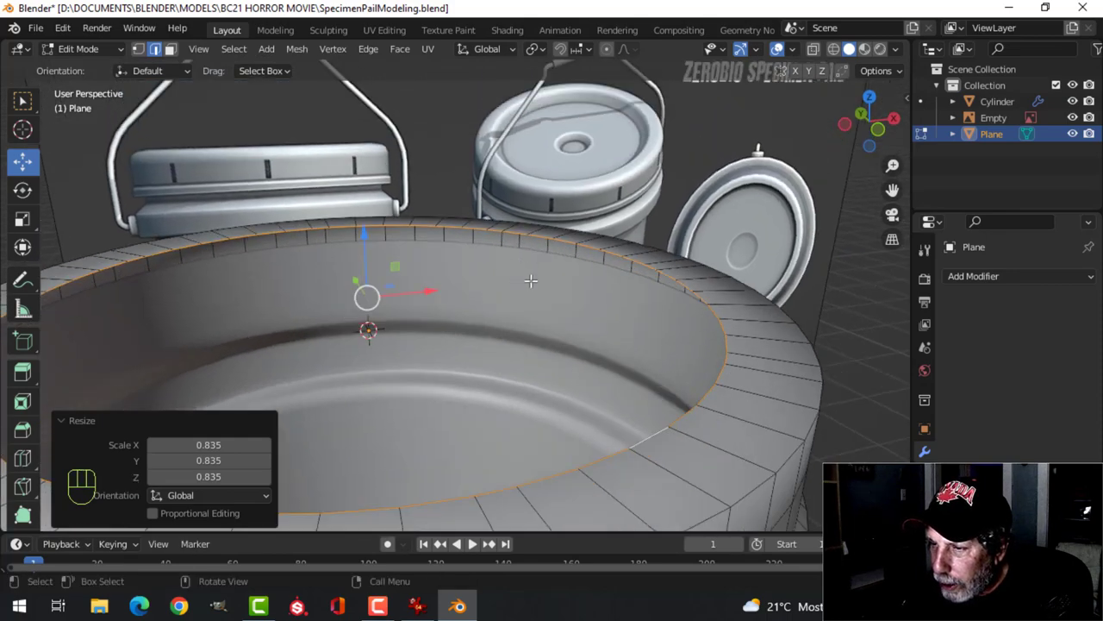
scroll(531, 280, "down", 4)
mouse_move(552, 285)
middle_mouse_down()
mouse_move(532, 273)
mouse_move(547, 293)
middle_mouse_up()
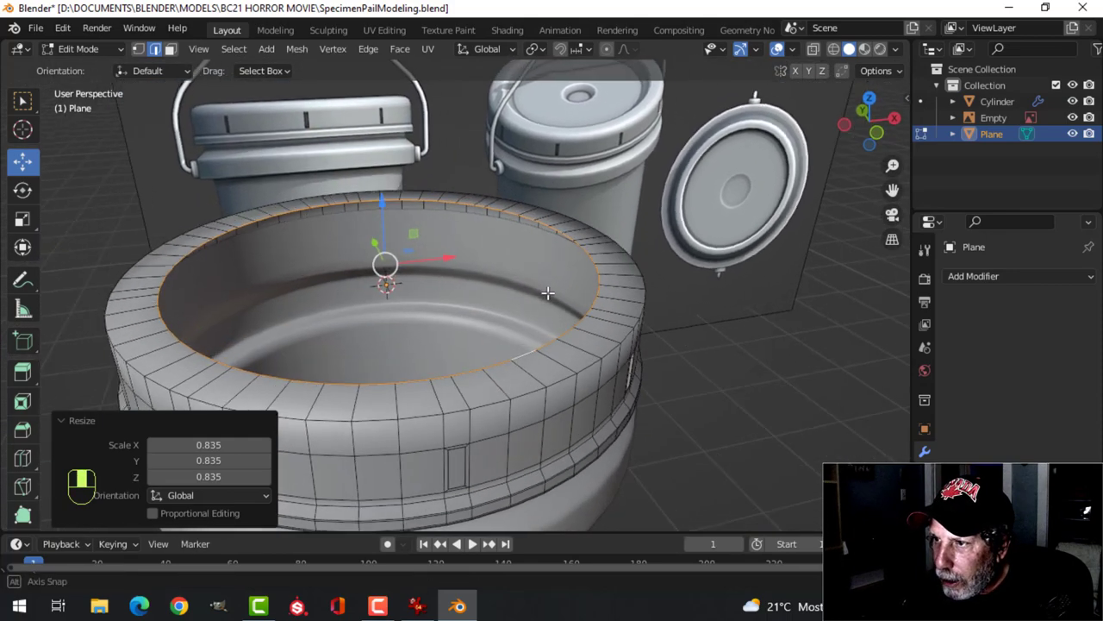
key("e")
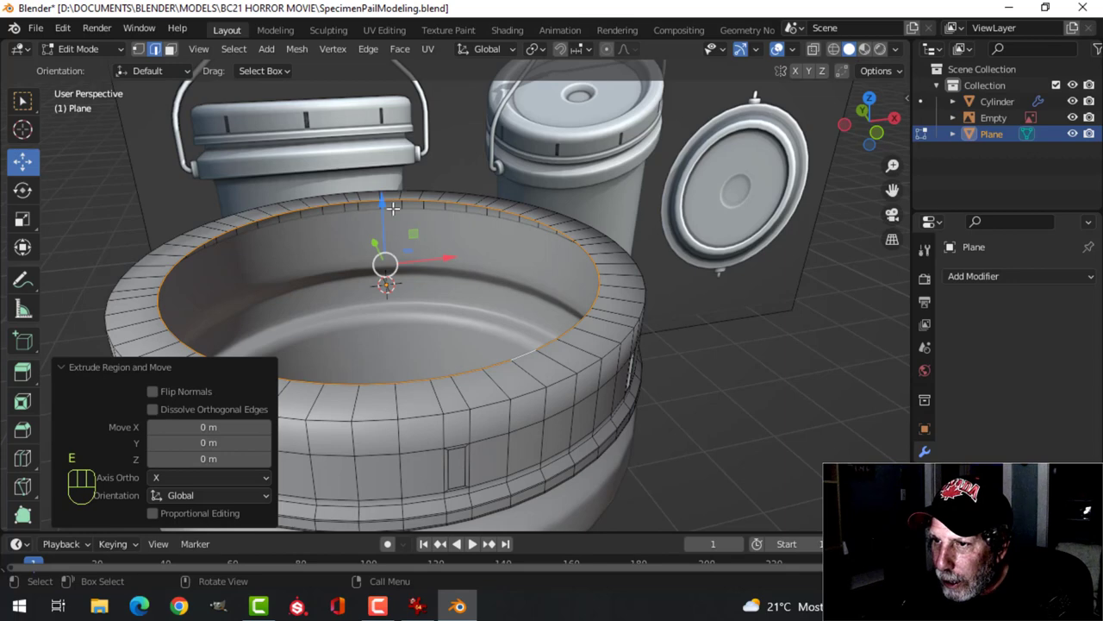
left_click_drag(393, 208, 399, 242)
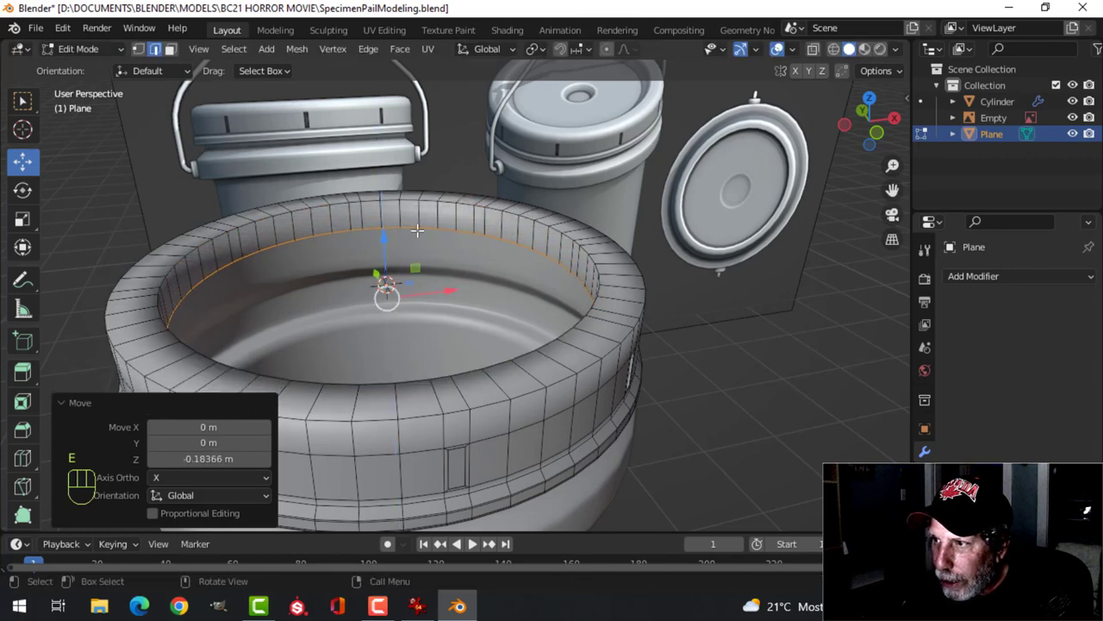
key("s")
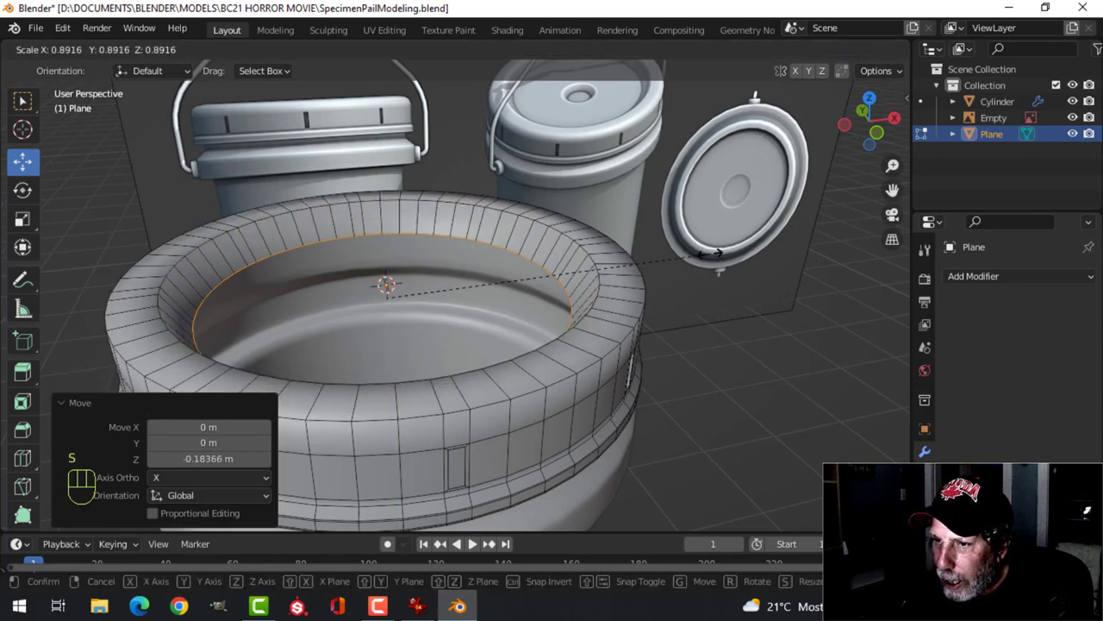
left_click(677, 268)
Extrude the lowered edge loop inward to form the lid's flat top, leaving a small opening in the centre
mouse_move(677, 267)
middle_mouse_down()
mouse_move(660, 261)
mouse_move(669, 266)
middle_mouse_up()
key("e")
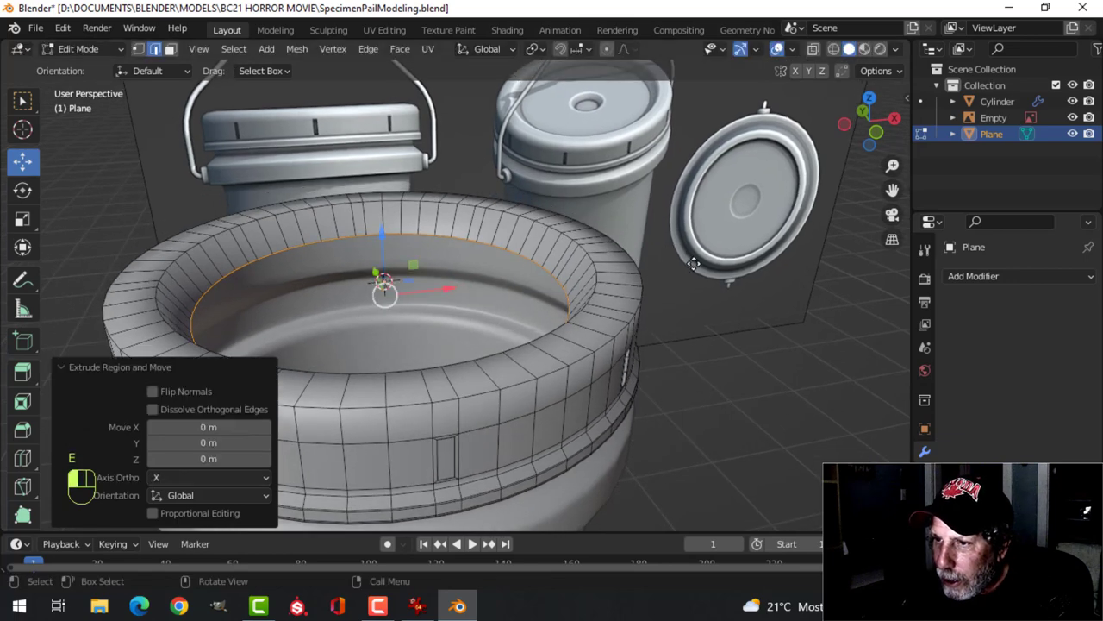
key("s")
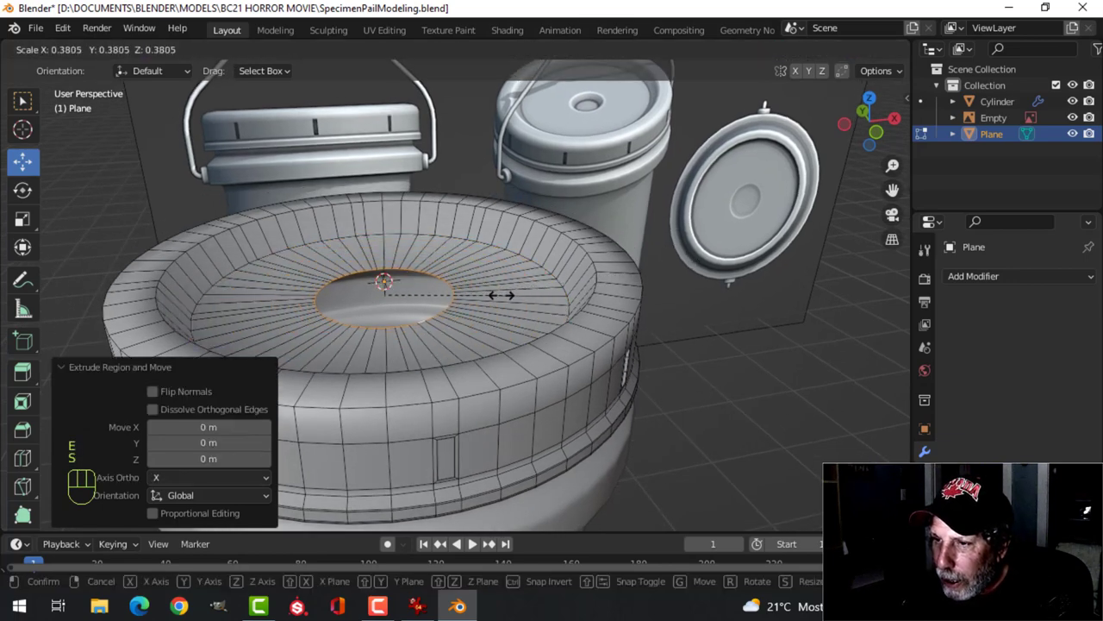
left_click(490, 301)
Extrude the central opening -0.084456 m along Z, scale its edge to about 0.82, and fill it with a face
middle_click_drag(490, 301, 542, 290)
key("e")
right_click(534, 293)
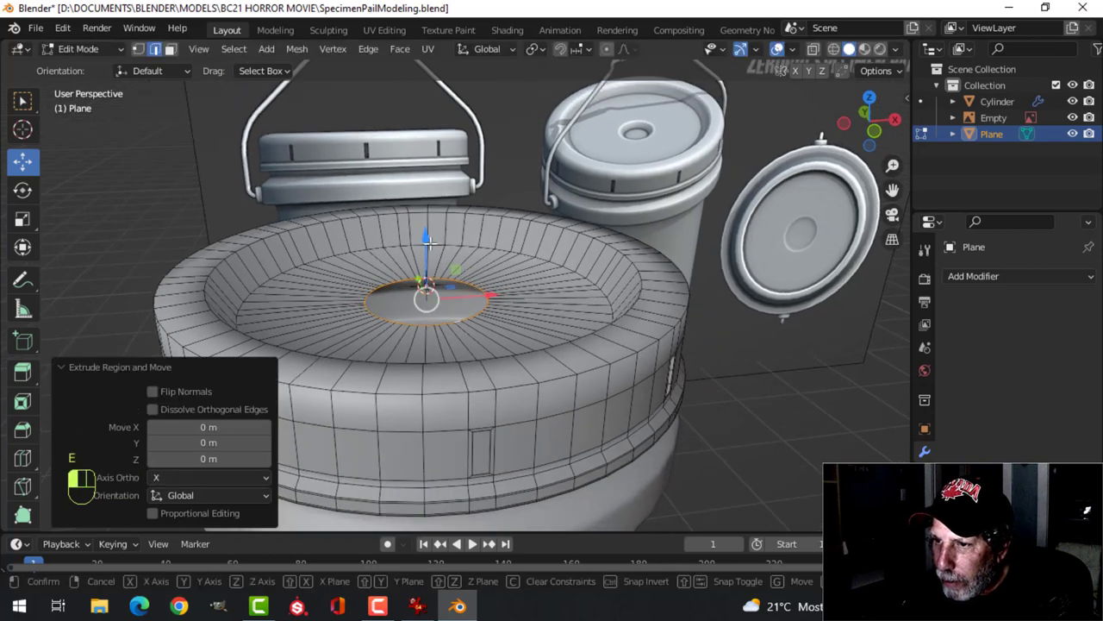
left_click_drag(432, 245, 432, 259)
key("s")
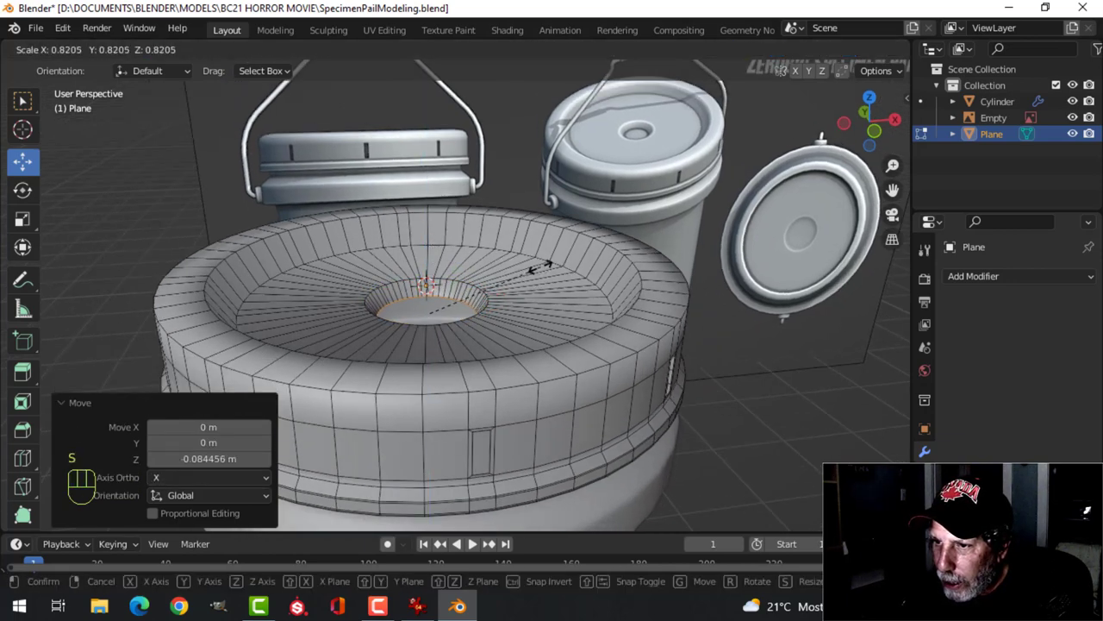
left_click(538, 269)
key("f")
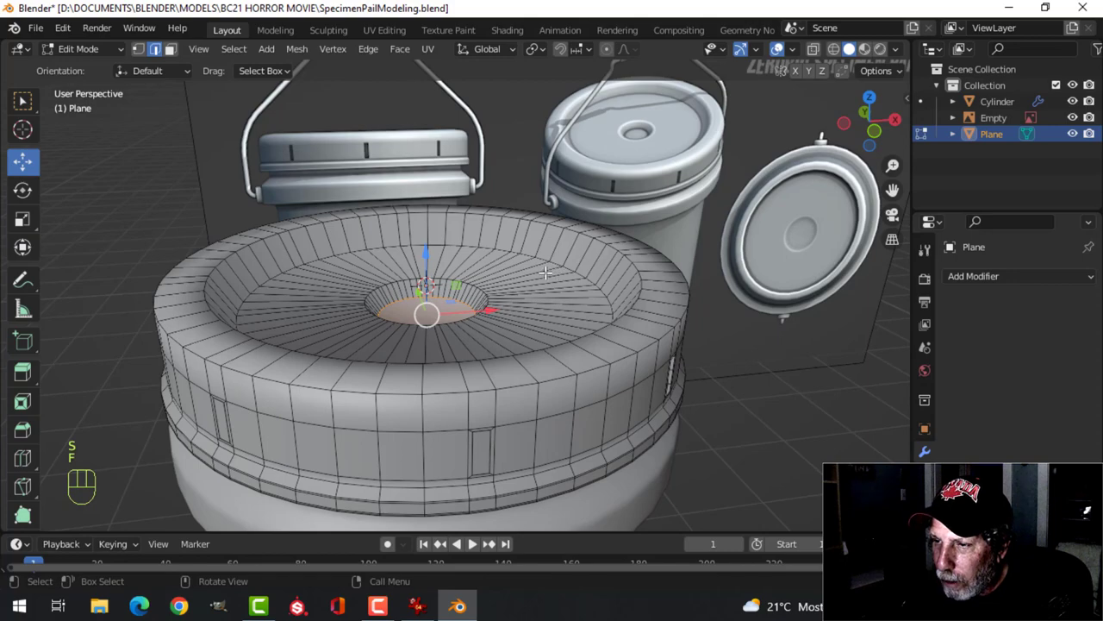
Bevel the lid's outer top edge loop with 2 segments and a width of about 0.105 m
key("alt+a")
middle_click_drag(562, 333, 568, 396)
key("Tab")
key("Tab")
scroll(555, 281, "up", 5)
left_click(567, 263, "alt")
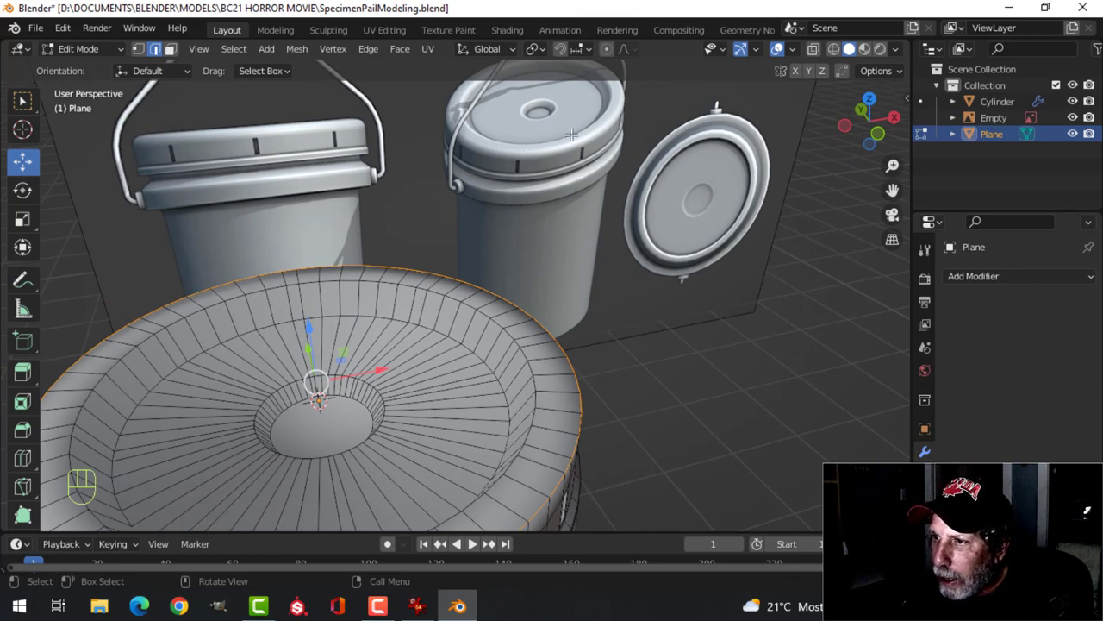
middle_click_drag(602, 308, 629, 219)
key("ctrl+b")
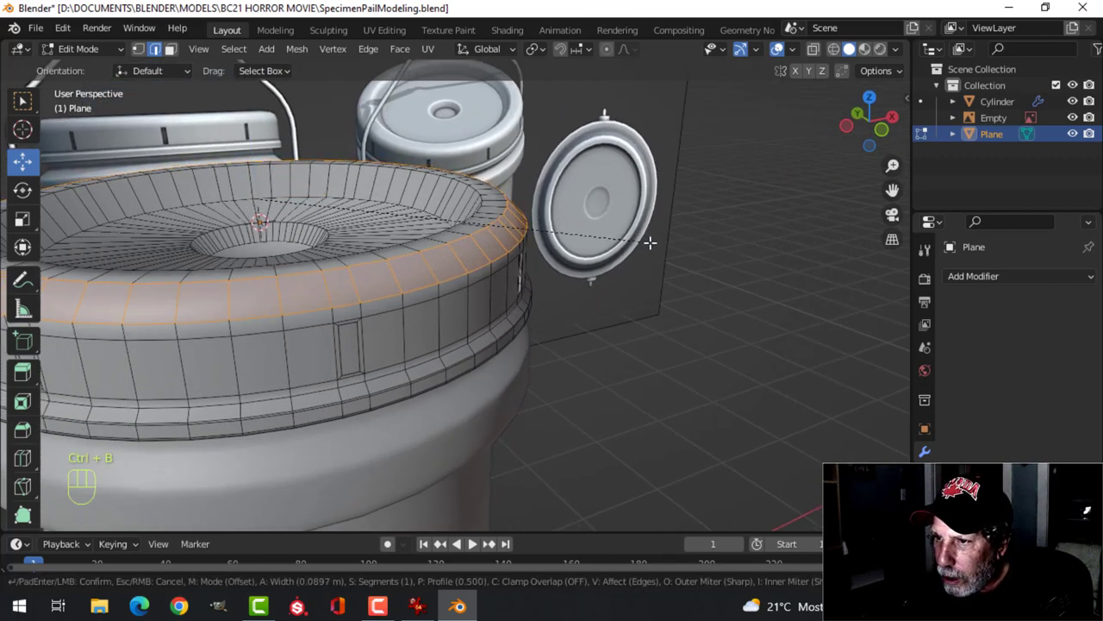
scroll(651, 243, "up", 1)
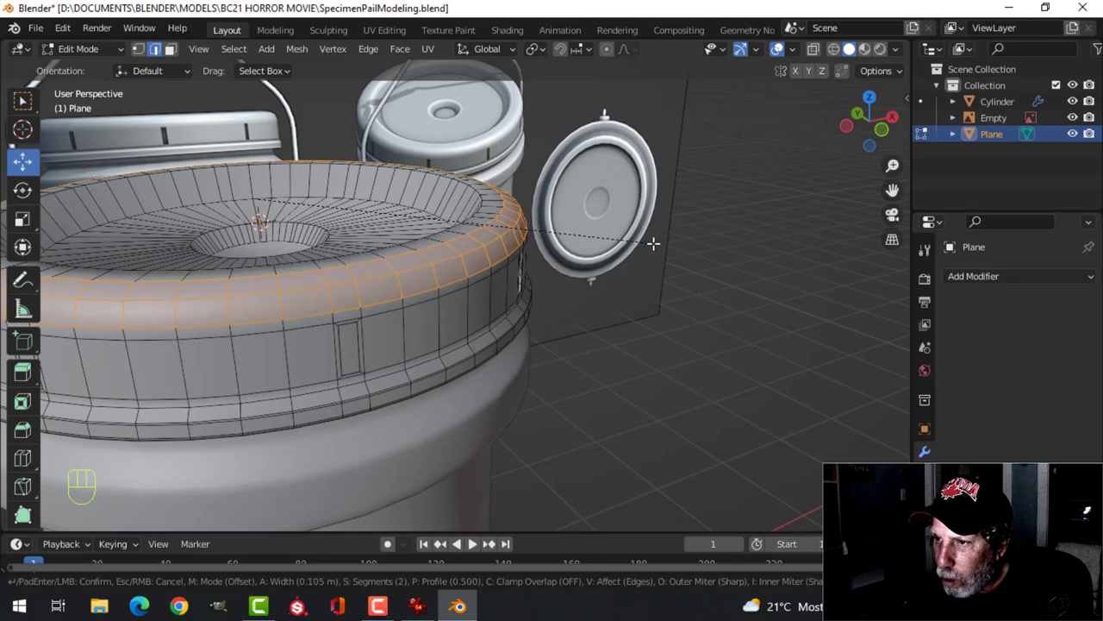
left_click(652, 244)
Bevel the inner edge loop of the lid's raised rim with 2 segments
key("Tab")
middle_click_drag(652, 244, 560, 276)
key("Tab")
scroll(561, 283, "up", 2)
key("alt+a")
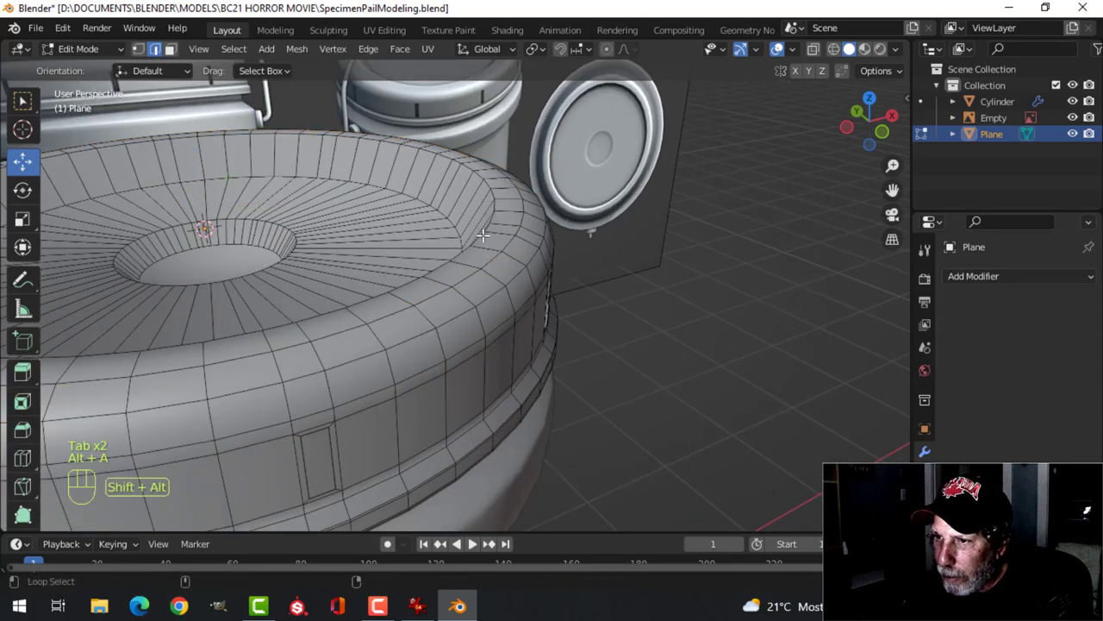
left_click(483, 234, "alt+shift")
key("ctrl+b")
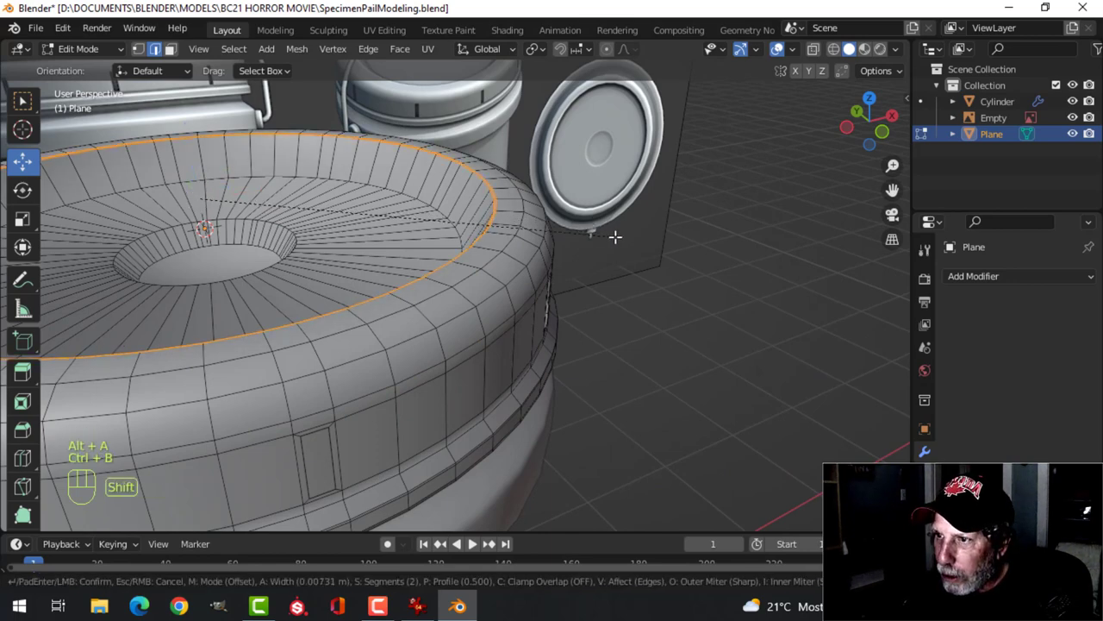
left_click(705, 250)
Add two loop cuts to the lid's flat top, at slide factor 0.821 near its outer edge and about -0.84 beside the central recess
key("Tab")
middle_click_drag(705, 250, 593, 264)
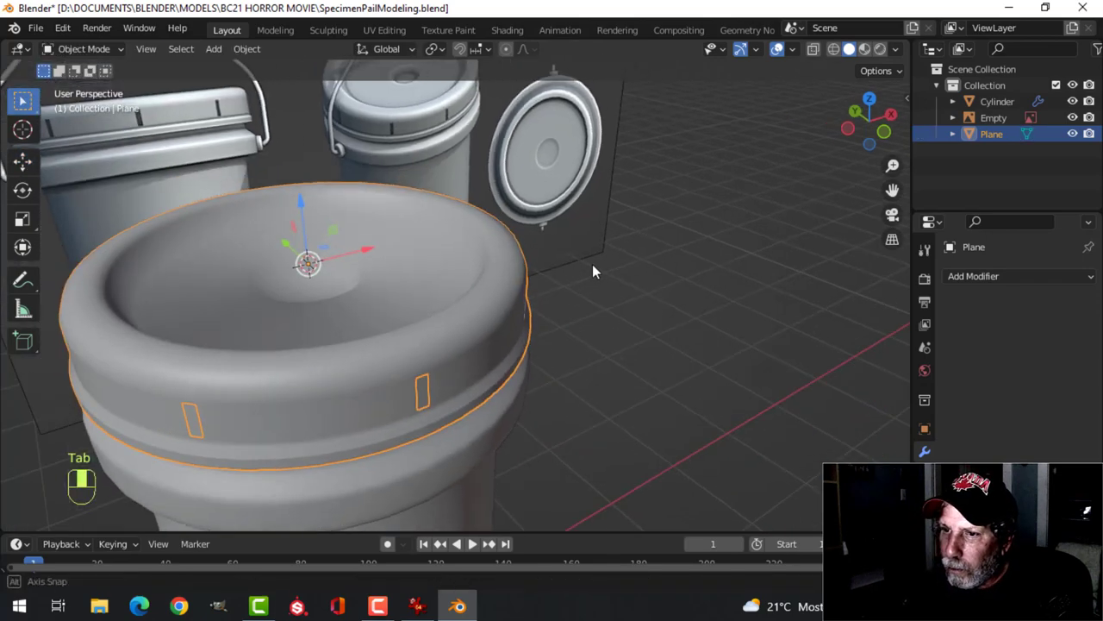
key("Tab")
scroll(541, 254, "up", 3)
key("alt+a")
scroll(540, 253, "up", 2)
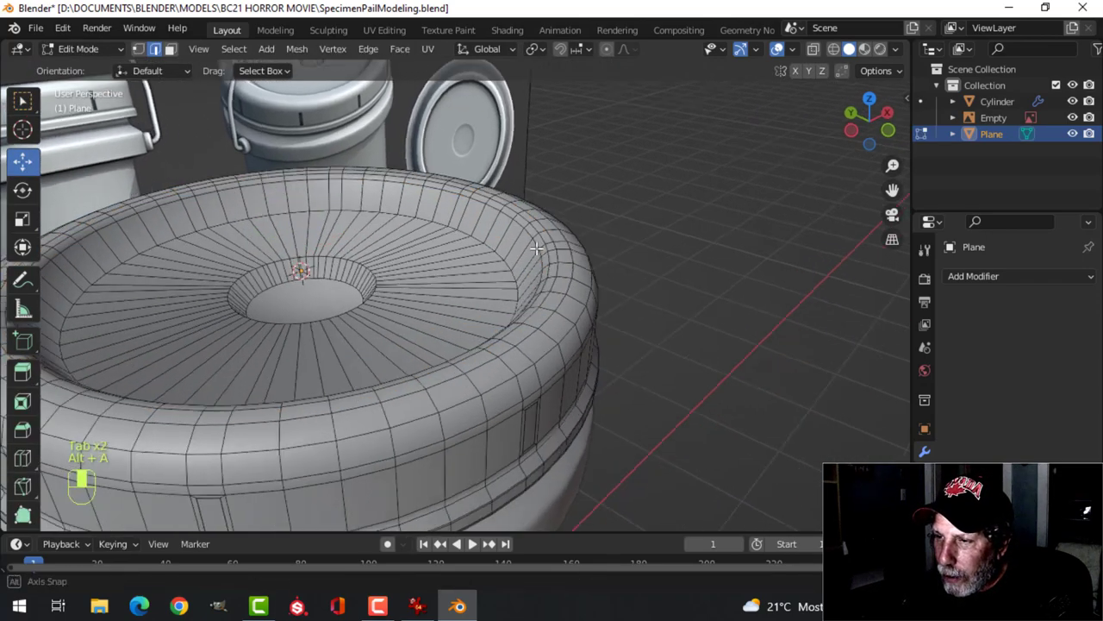
key("ctrl+r")
left_click(456, 252)
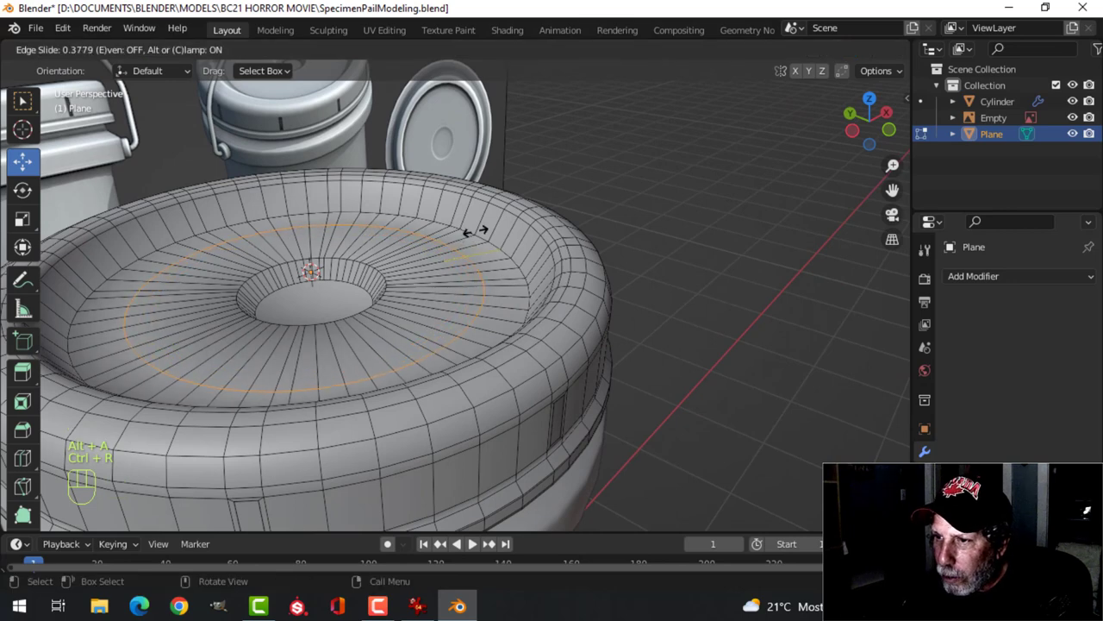
left_click(497, 215)
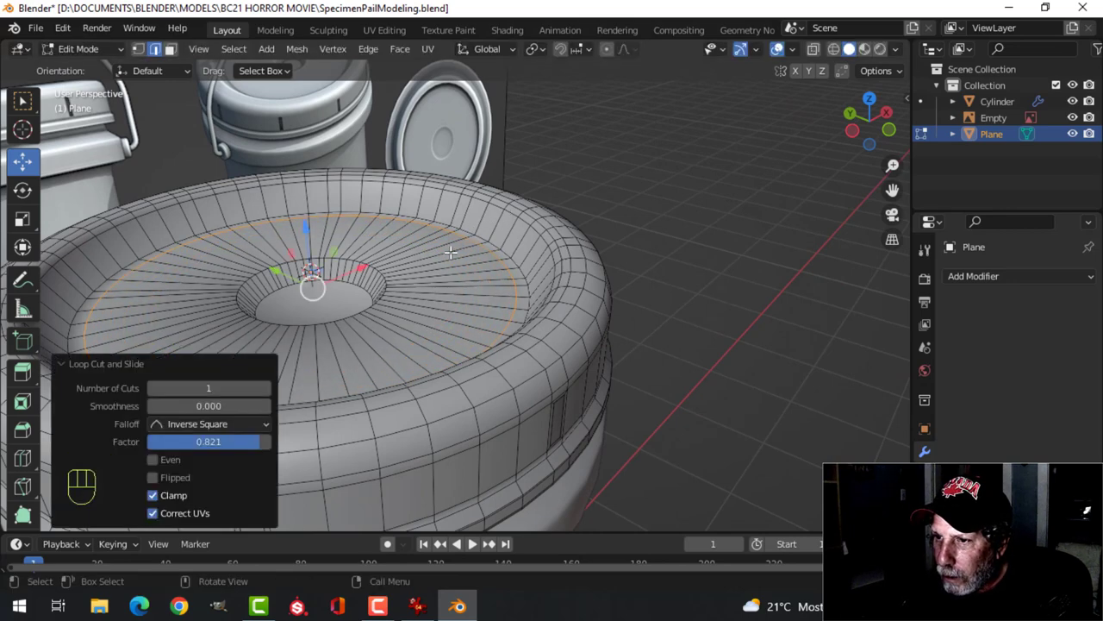
key("ctrl+r")
left_click(435, 257)
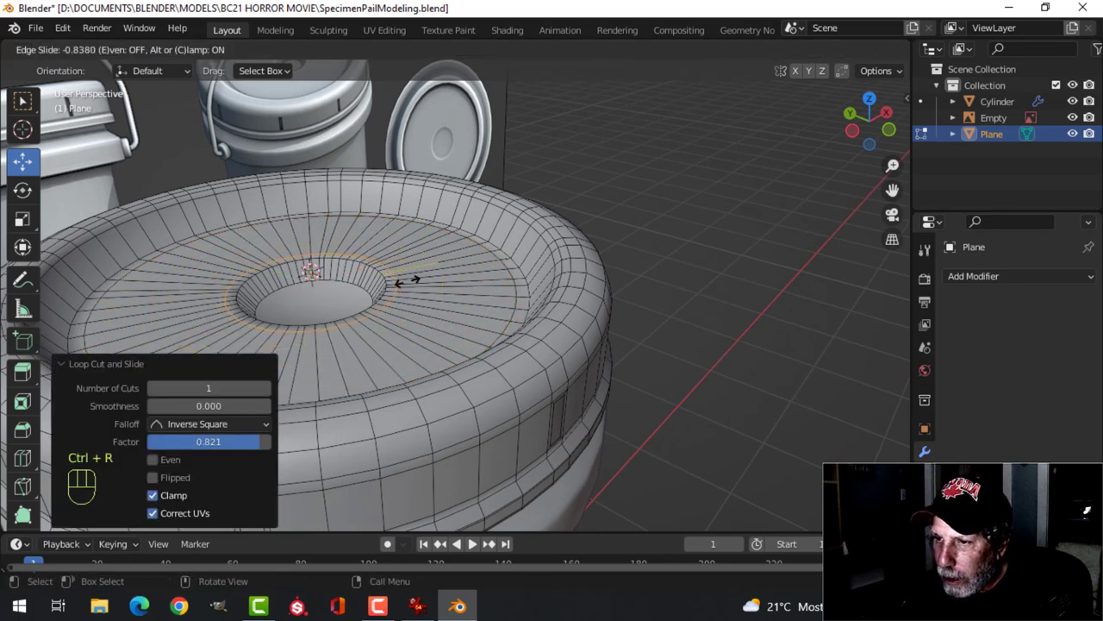
left_click(405, 280)
Add a loop cut around the sloped wall of the lid's central recess in face select mode
key("Tab")
key("alt+a")
middle_click_drag(450, 291, 429, 335)
scroll(443, 328, "up", 6)
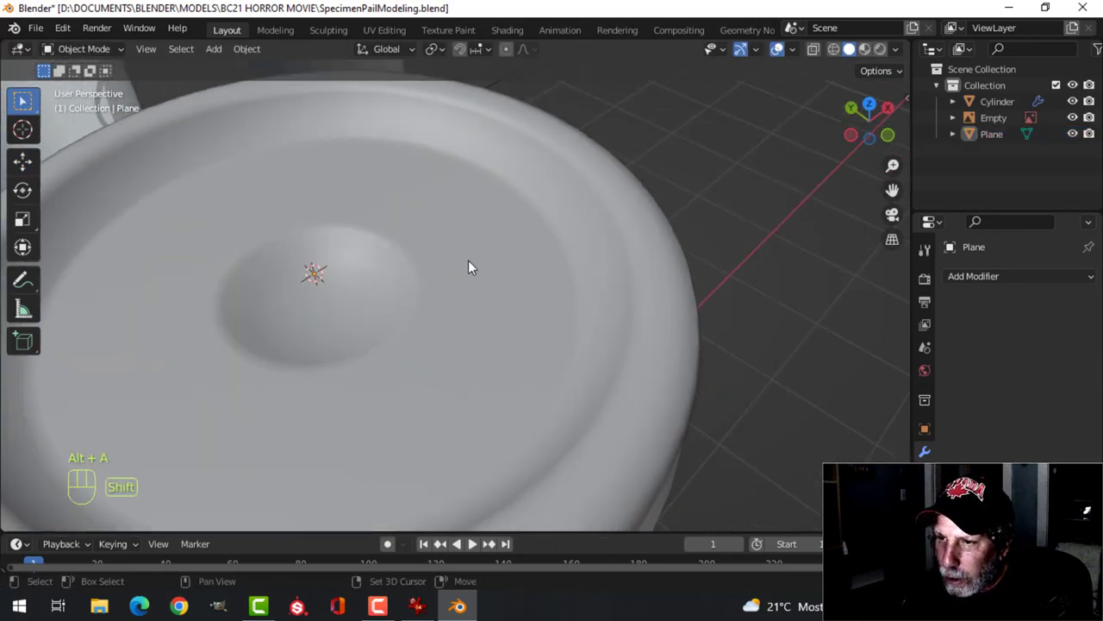
middle_click_drag(468, 260, 414, 260, "shift")
left_click(415, 260)
key("Tab")
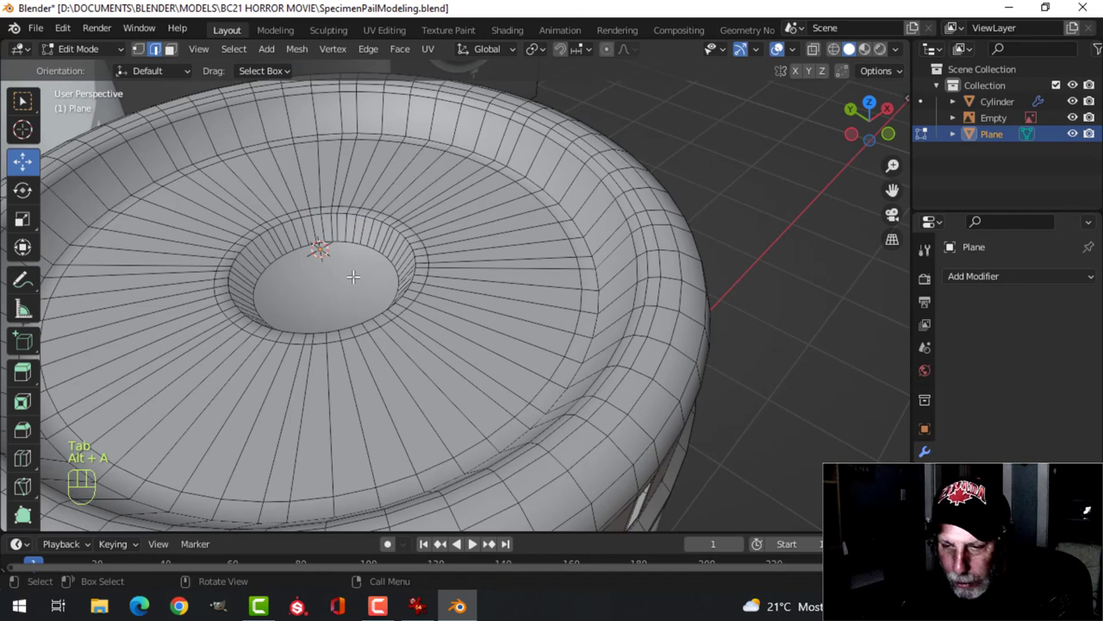
key("3")
key("ctrl+r")
left_click(363, 234)
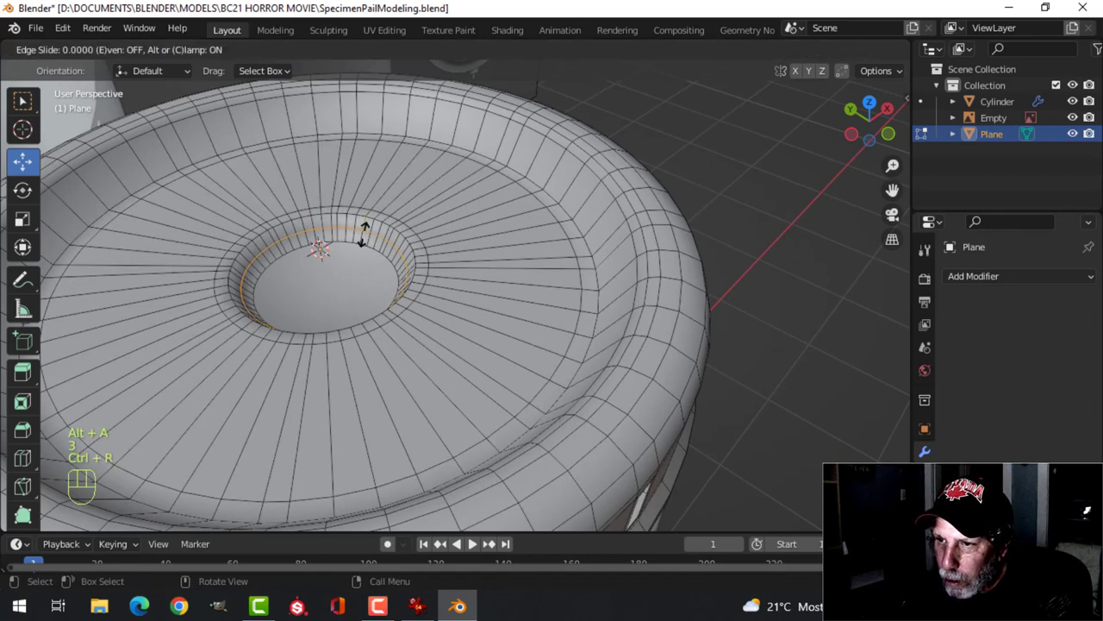
Place the new edge loop around the wall of the lid's central recess and return to Object Mode
left_click(363, 246)
key("Tab")
scroll(425, 239, "down", 5)
key("alt+a")
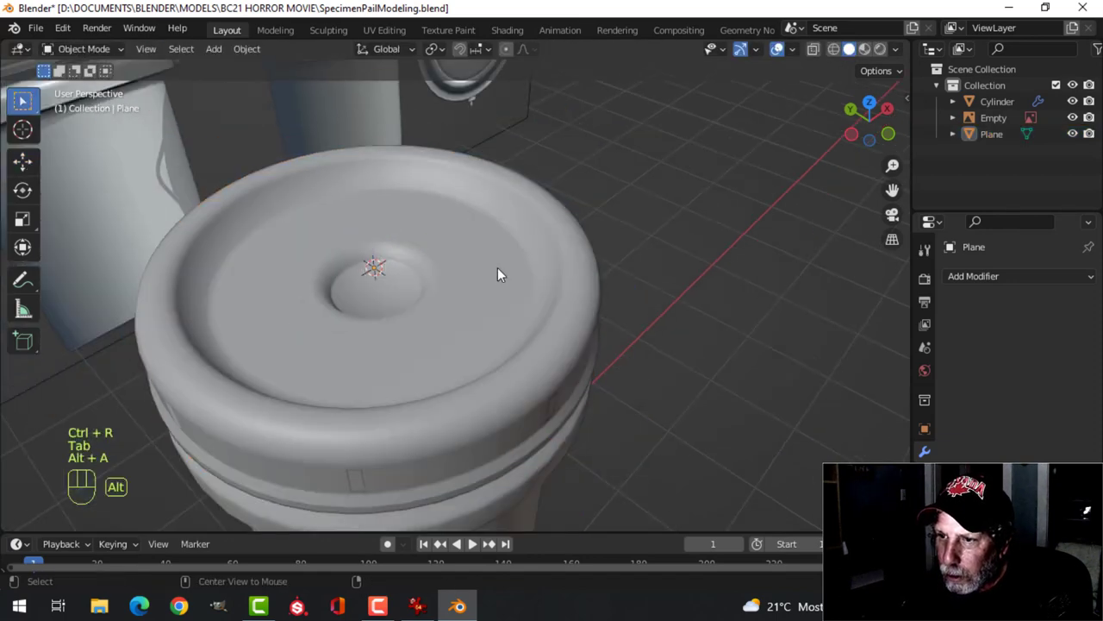
Enable Cavity in the viewport shading options
middle_click_drag(498, 267, 455, 289)
scroll(441, 244, "down", 5)
scroll(455, 290, "up", 5)
scroll(446, 274, "down", 1)
left_click(446, 274)
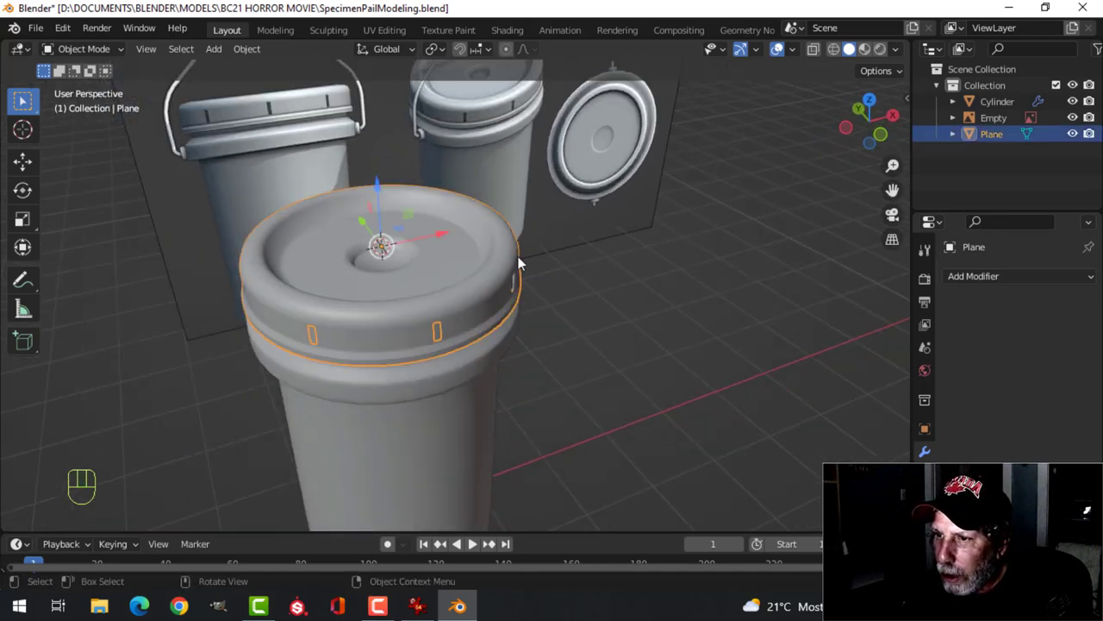
left_click(896, 49)
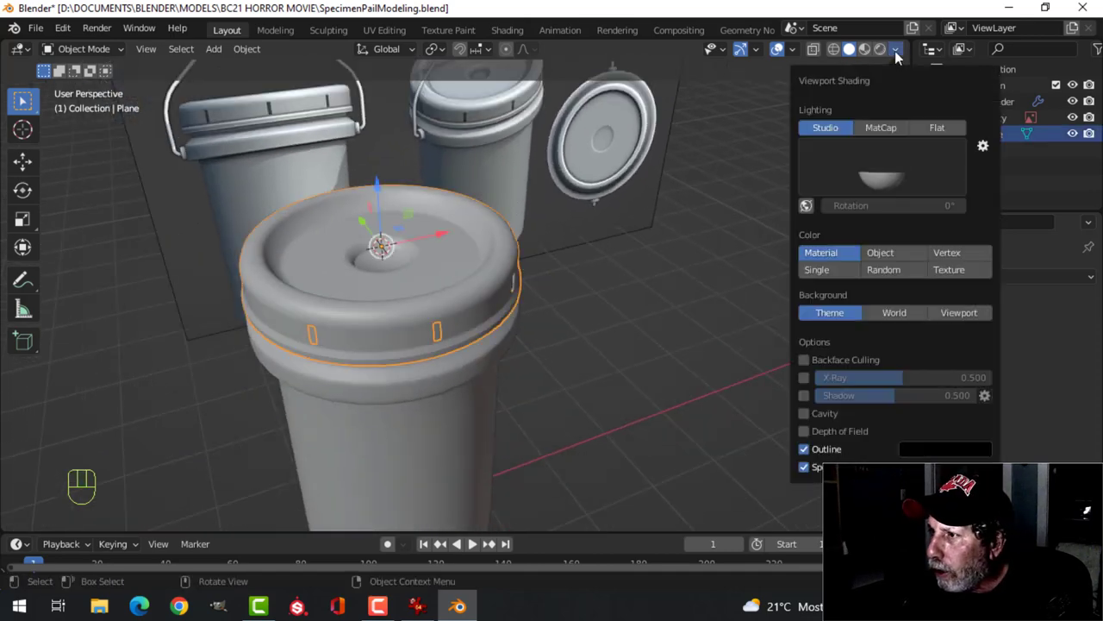
left_click(803, 413)
key("alt+a")
Select the floor face of the lid's central recess, grow the selection once, and move it up slightly to make the recess shallower
mouse_move(522, 291)
middle_mouse_down()
mouse_move(537, 267)
mouse_move(506, 273)
middle_mouse_up()
scroll(460, 262, "up", 6)
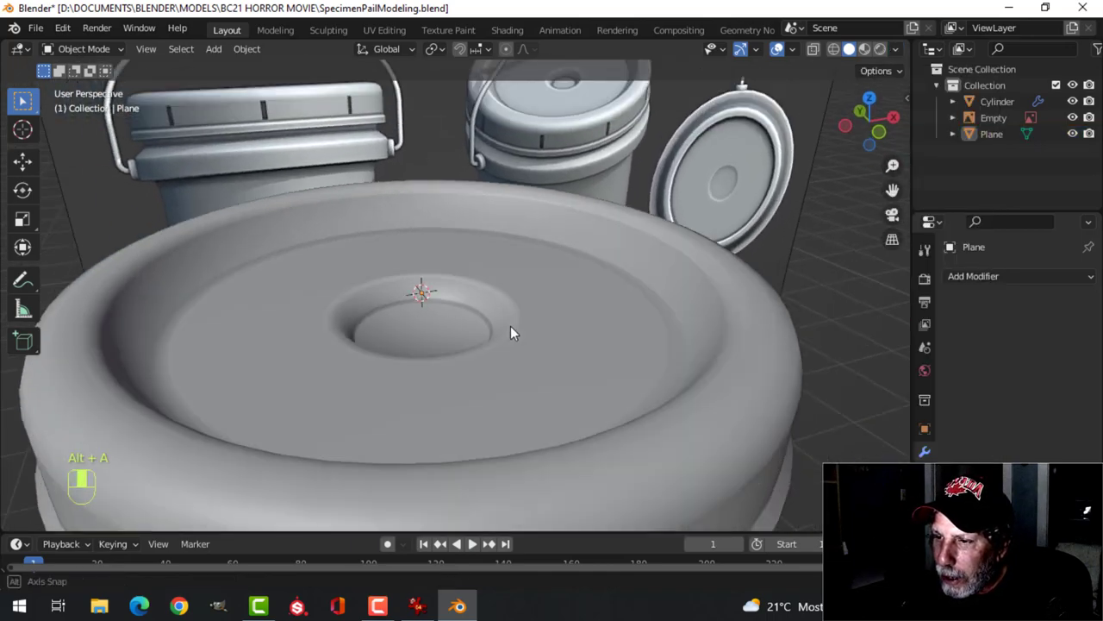
key("Tab")
middle_click_drag(423, 333, 431, 319, "shift")
scroll(434, 308, "up", 3)
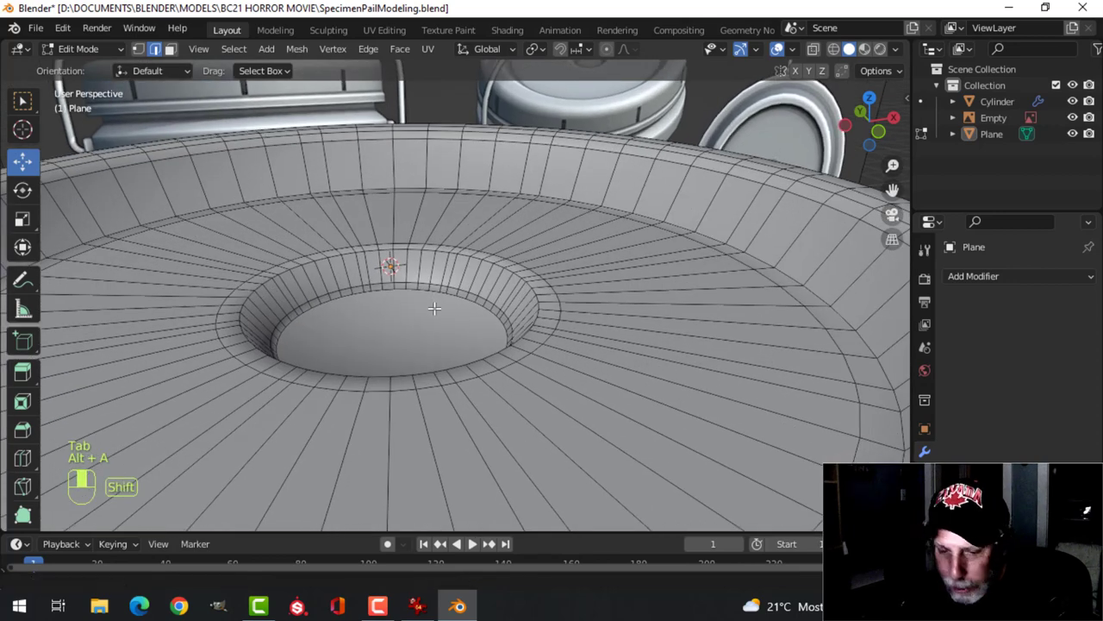
key("3")
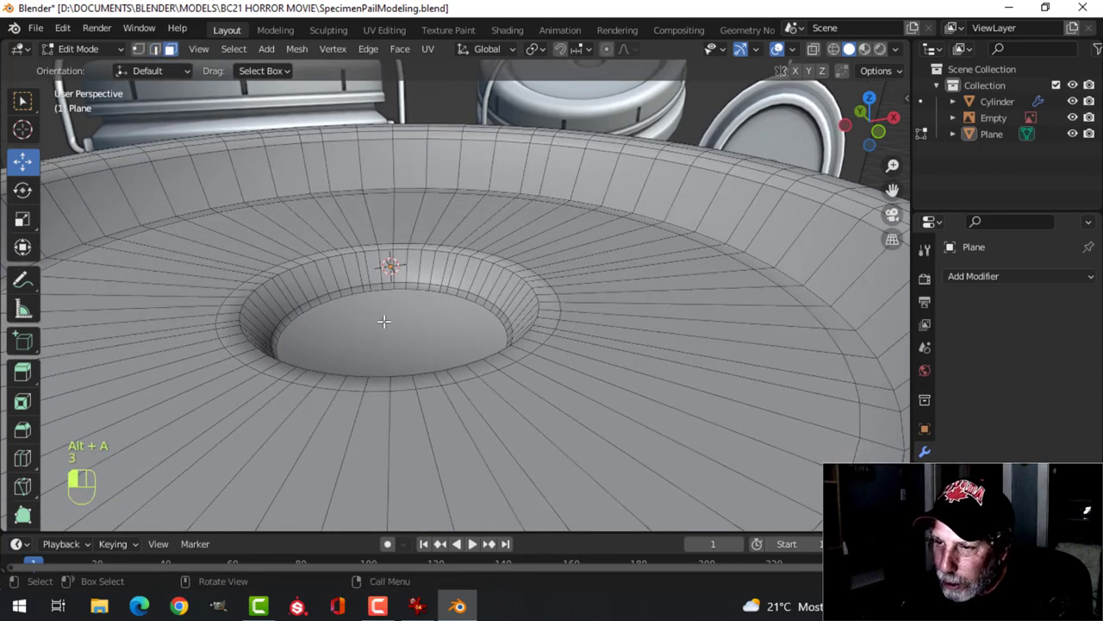
left_click(383, 321)
key("ctrl+KP_Add")
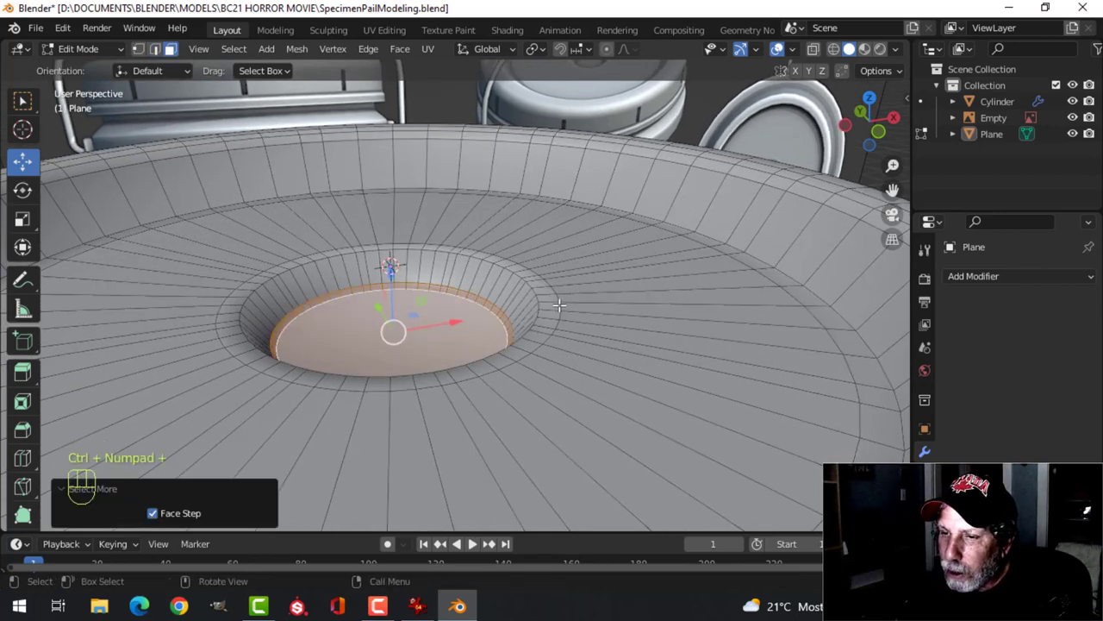
left_click_drag(390, 268, 387, 261)
key("alt+a")
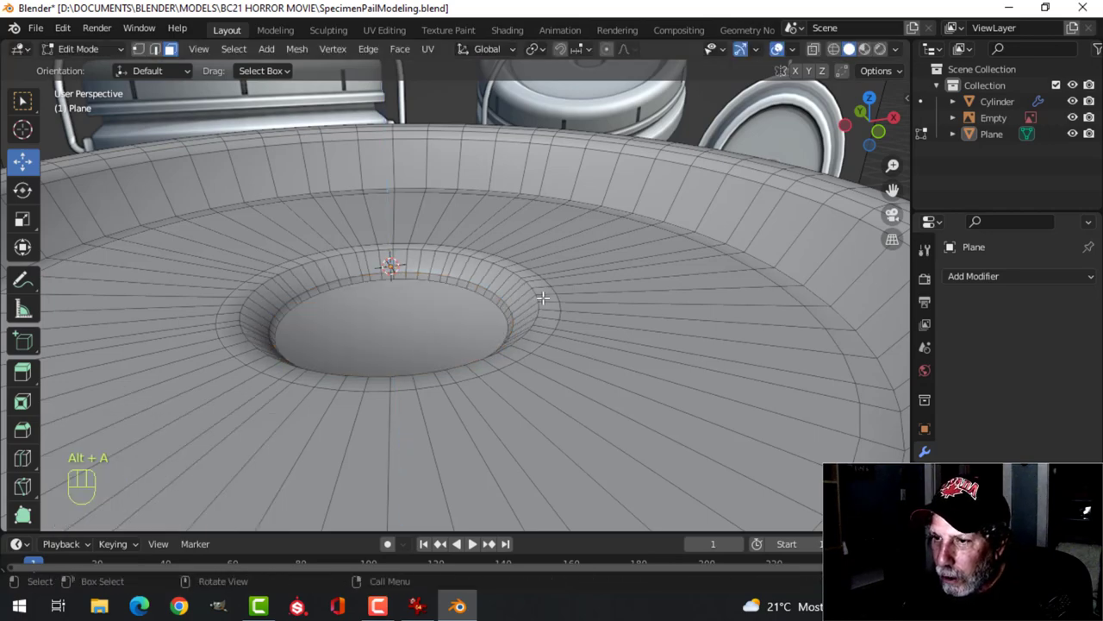
Add another edge loop around the wall of the lid's central recess and leave Edit Mode
key("Tab")
key("Tab")
middle_click_drag(475, 310, 494, 306)
key("ctrl+r")
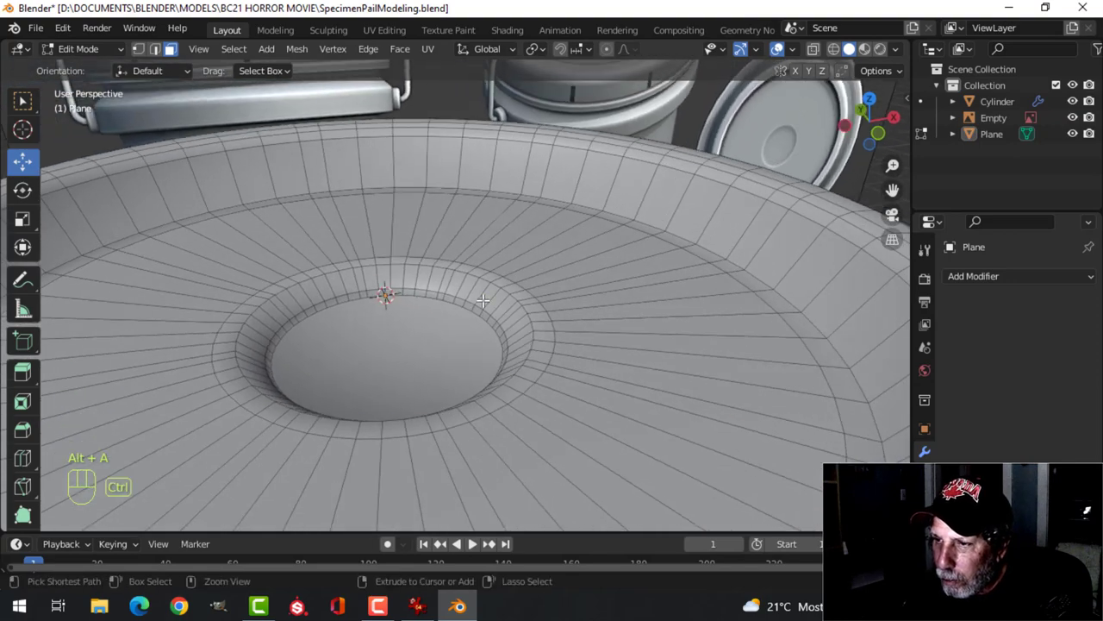
left_click(488, 295)
left_click(483, 288)
key("Tab")
scroll(523, 309, "down", 10)
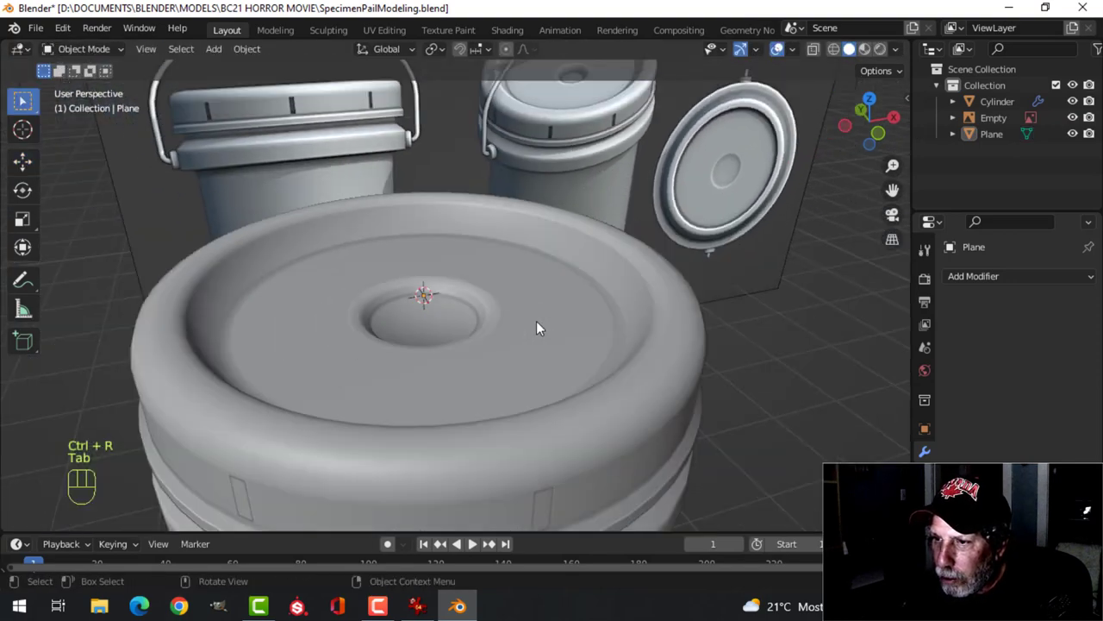
key("alt+a")
Add a Solidify modifier to the lid and set its thickness to 0.02 m
middle_click_drag(541, 353, 517, 313)
scroll(501, 306, "up", 8)
scroll(499, 306, "up", 6)
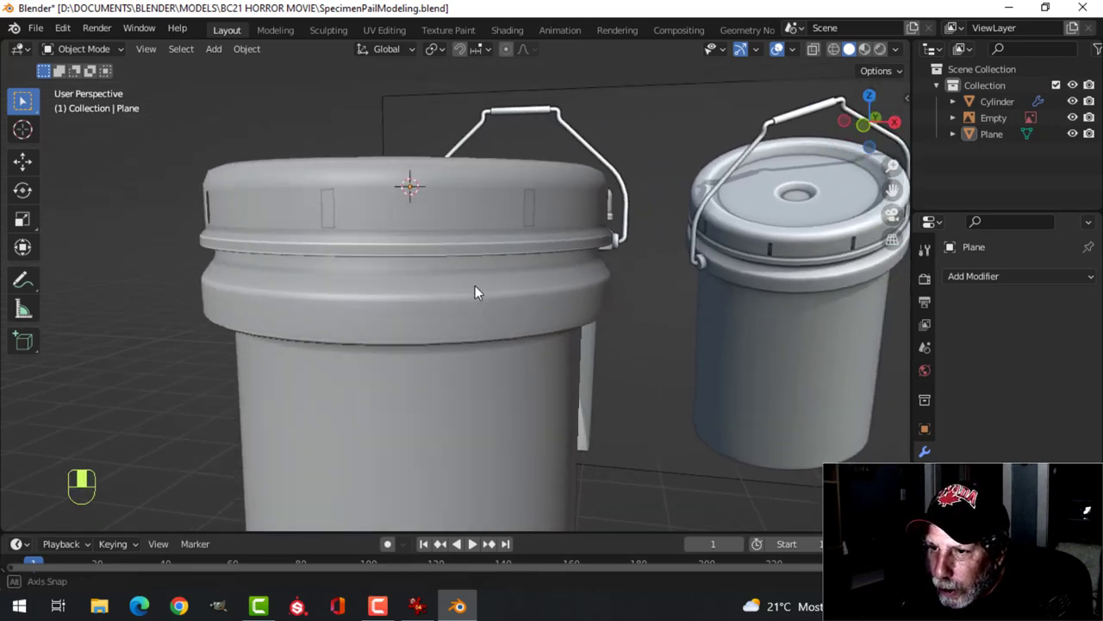
left_click(462, 274)
middle_click_drag(462, 274, 543, 312)
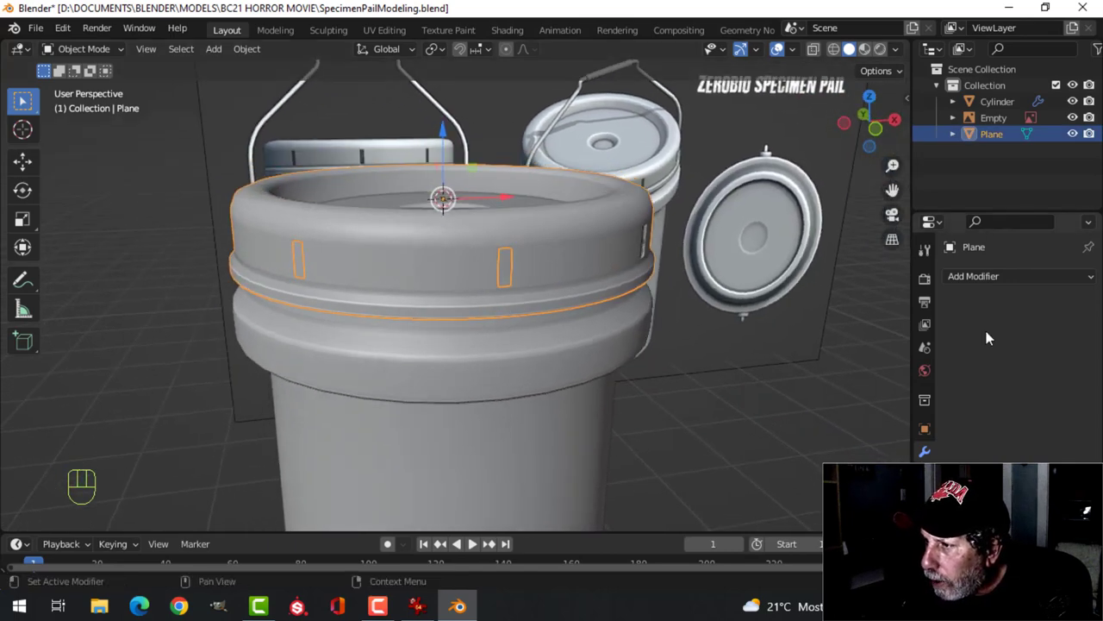
left_click(979, 276)
left_click(767, 553)
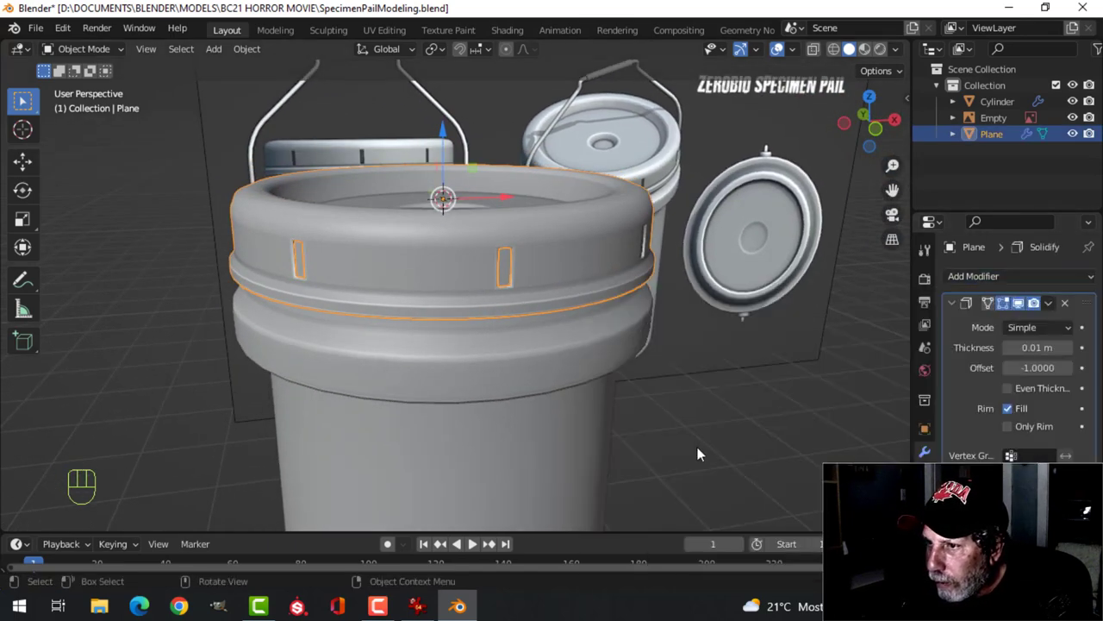
scroll(617, 355, "up", 5)
scroll(621, 345, "down", 6)
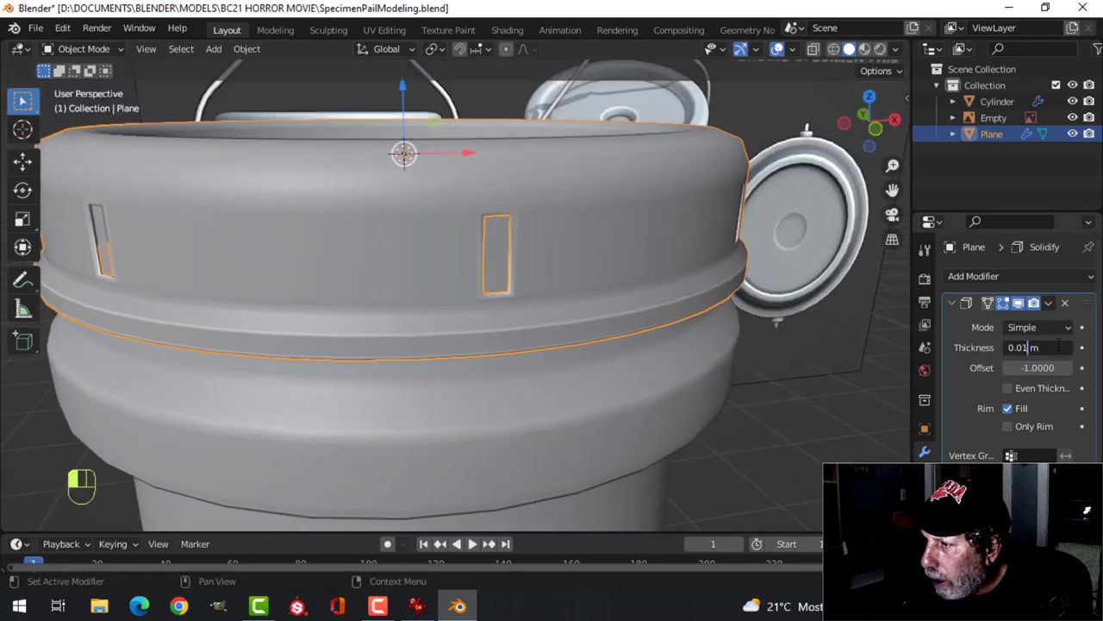
type("2")
key("Return")
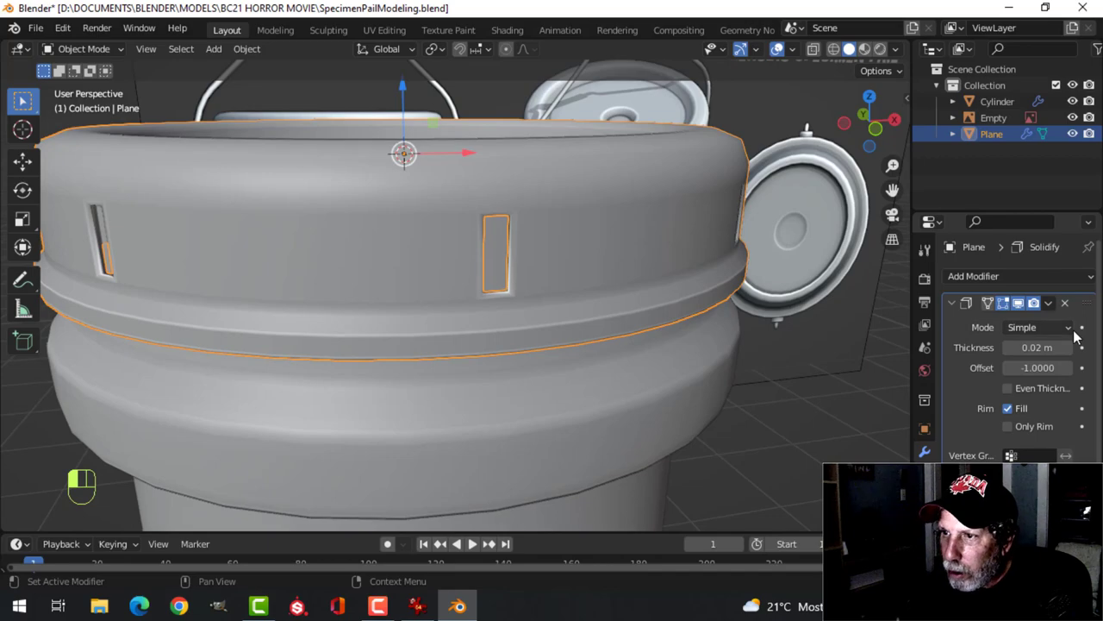
Check the normals of the lid and pail by briefly turning on the Face Orientation overlay, and turn it off again
key("alt+a")
scroll(638, 262, "down", 5)
middle_click_drag(628, 259, 488, 254)
left_click(397, 226)
scroll(411, 234, "down", 3)
key("alt+a")
left_click(488, 253)
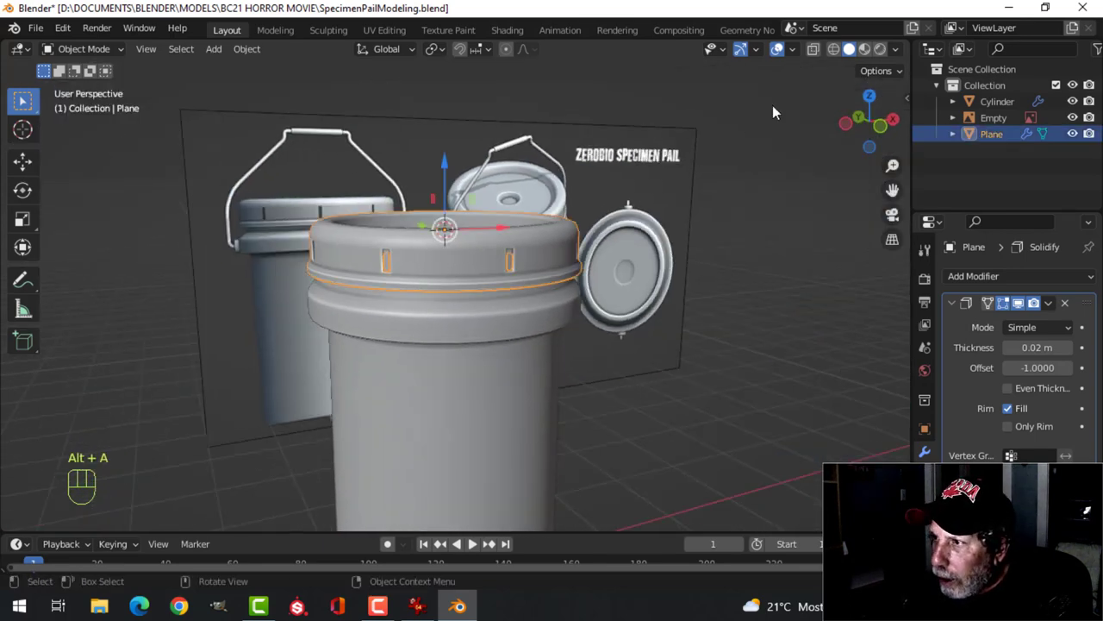
left_click(793, 49)
left_click(737, 344)
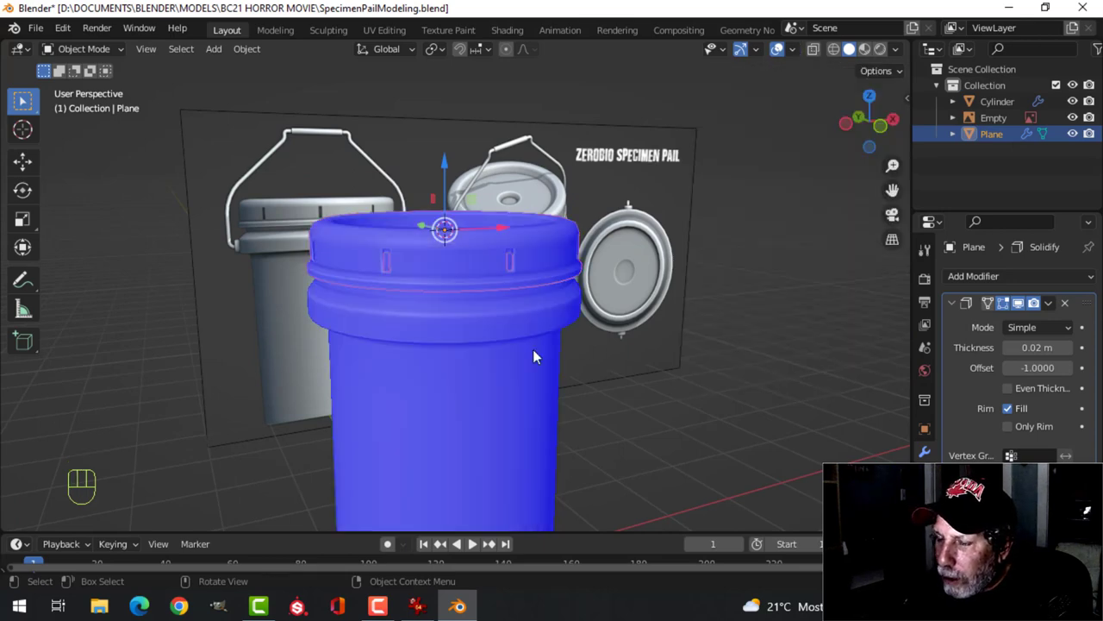
left_click(792, 50)
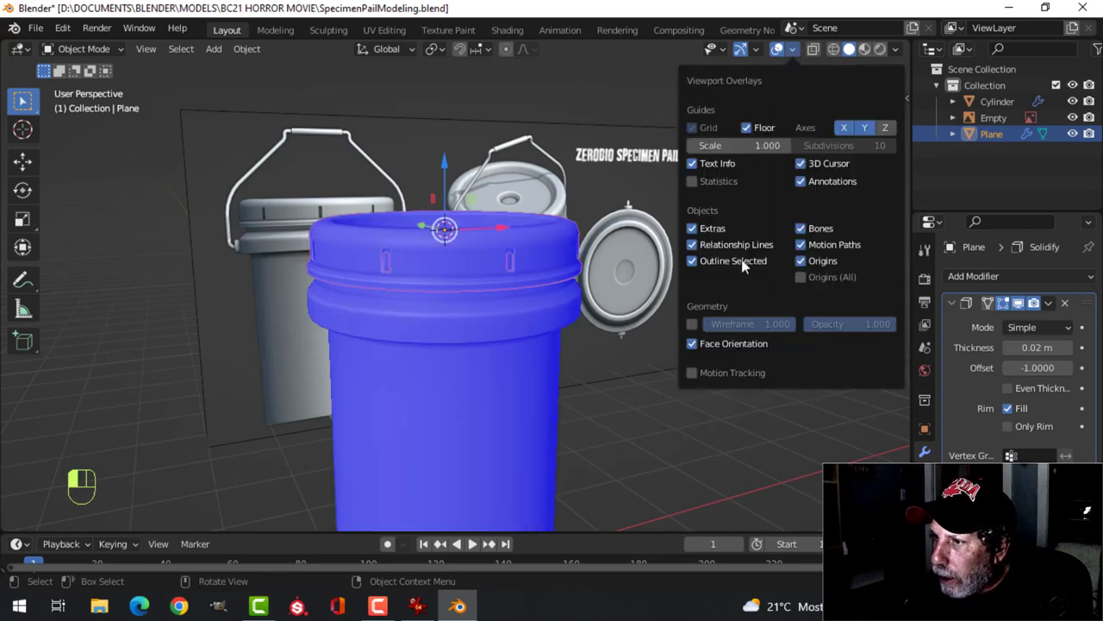
left_click(692, 343)
Deselect everything and save the pail file
scroll(591, 330, "down", 3)
key("alt+a")
middle_click_drag(592, 330, 528, 305)
key("ctrl+s")
Examine the handle's mounting knobs on the reference pail from the front view
scroll(552, 315, "up", 5)
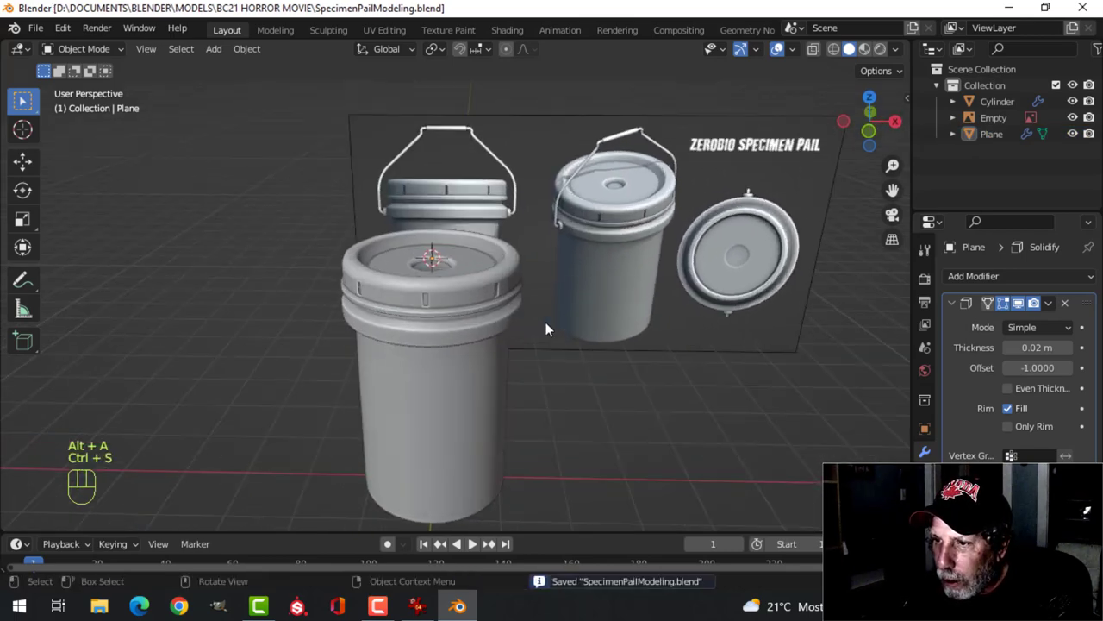
key("KP_1")
scroll(544, 307, "up", 2)
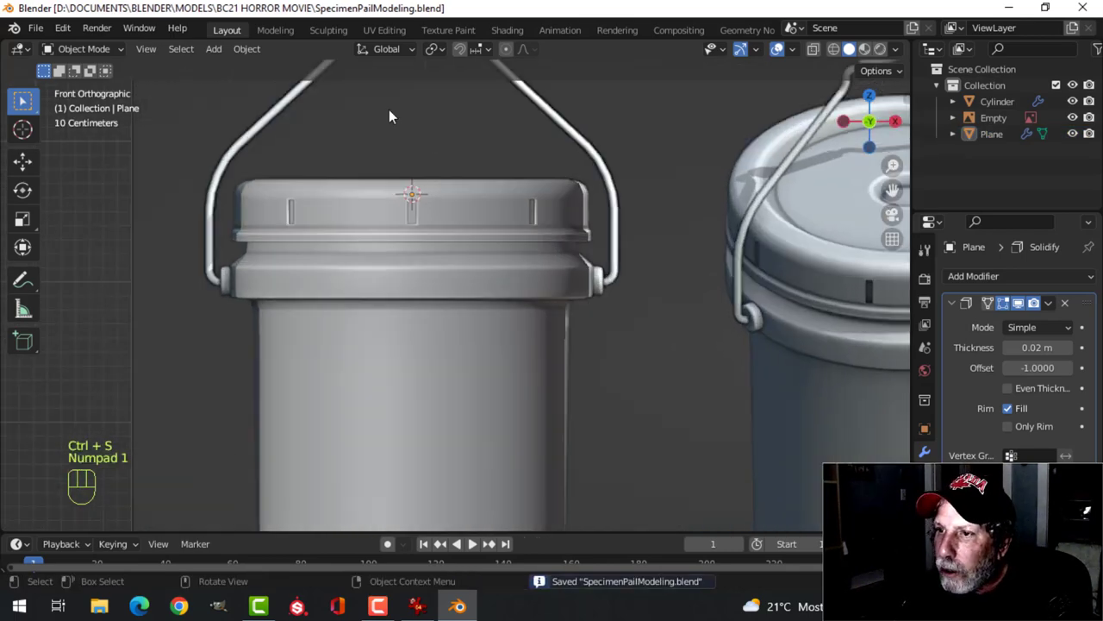
scroll(606, 305, "up", 2)
middle_click_drag(606, 305, 522, 318, "shift")
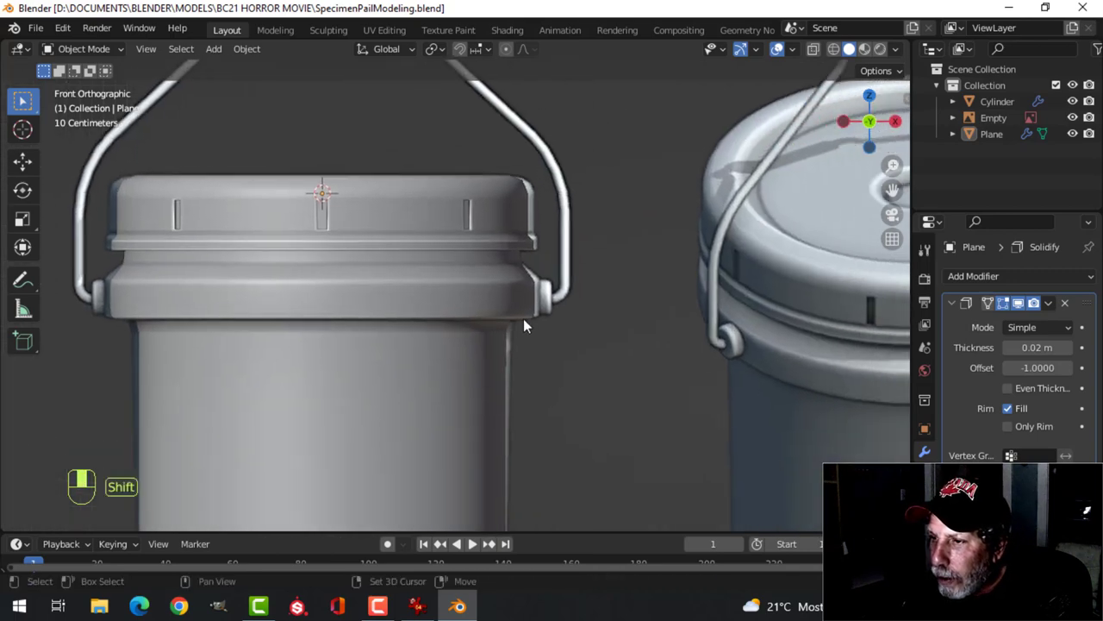
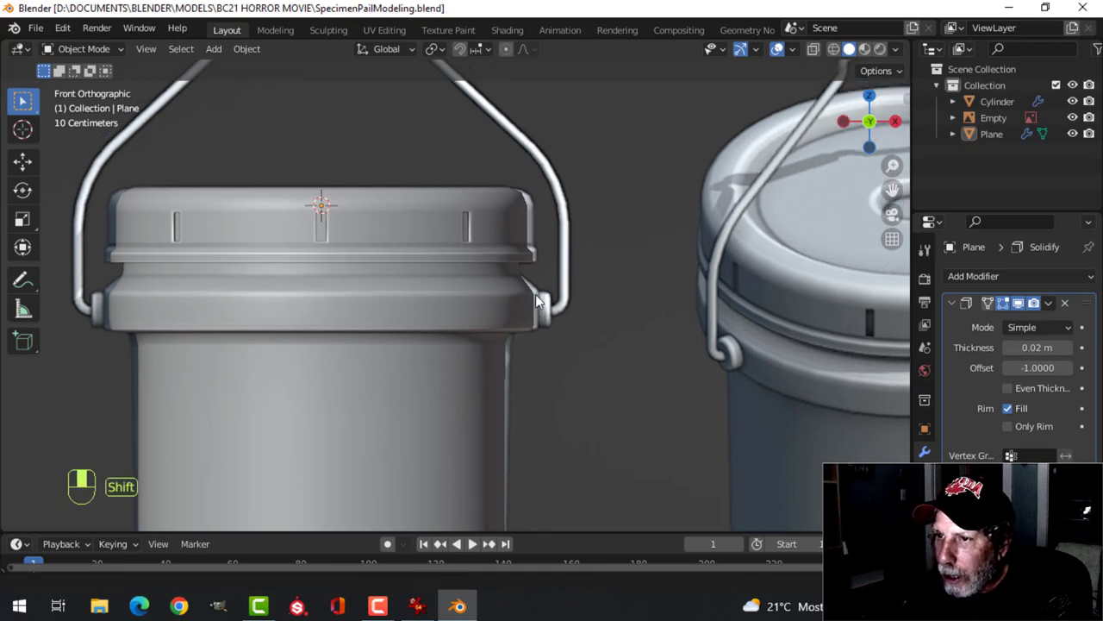
middle_click_drag(518, 206, 529, 313, "shift")
middle_click_drag(443, 222, 478, 263)
Snap the 3D cursor to the centre face of the pail's raised band on the +X side
left_click(466, 321)
key("KP_3")
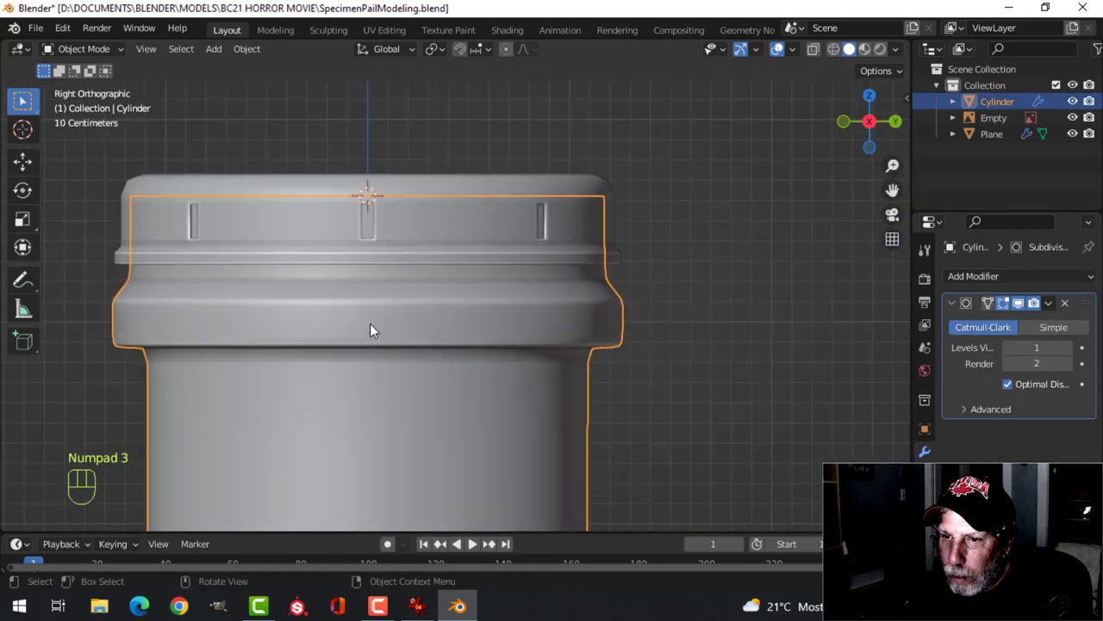
key("Tab")
key("3")
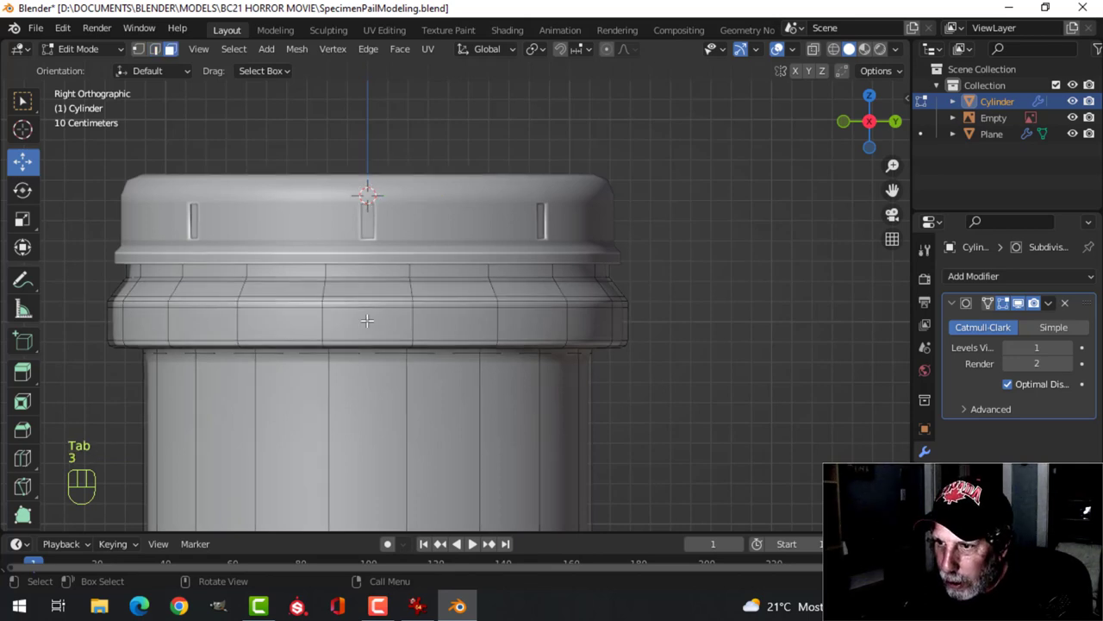
left_click(364, 329)
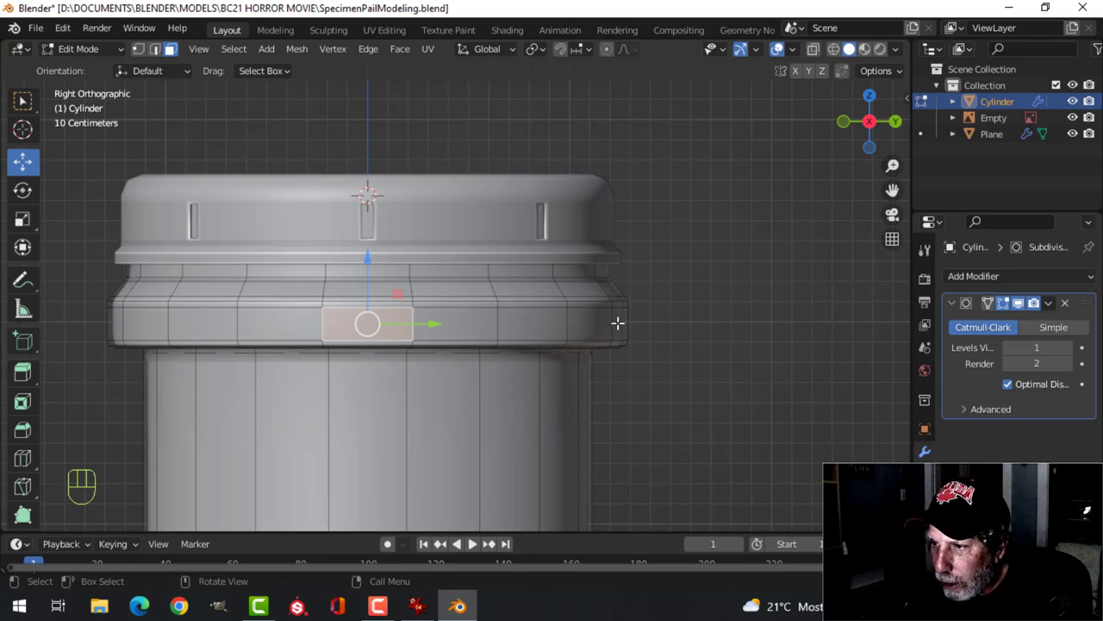
scroll(357, 323, "up", 1)
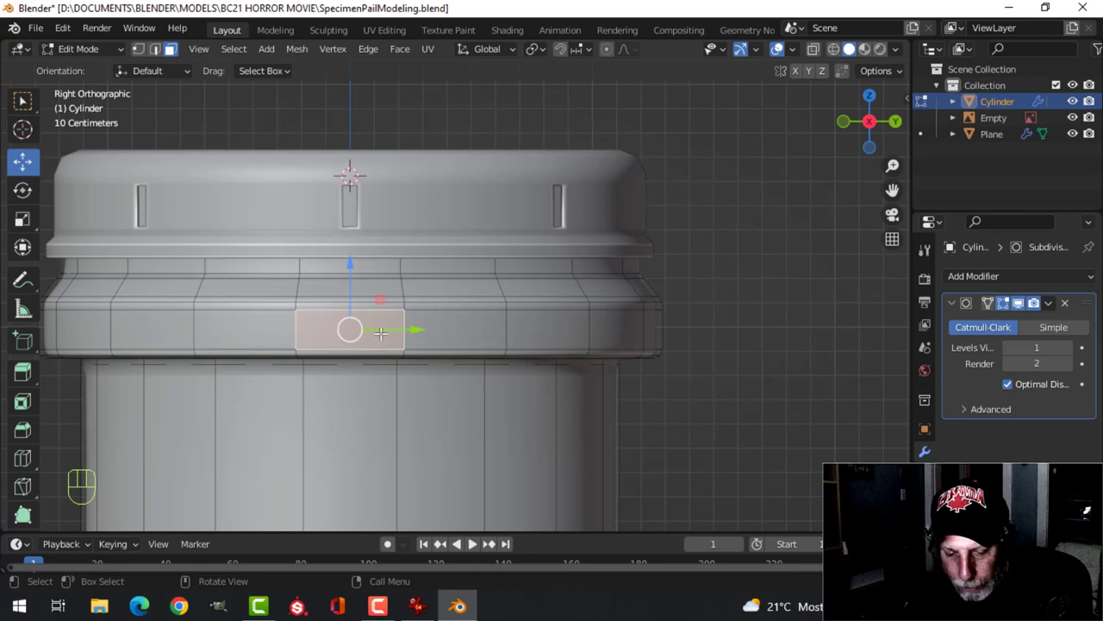
key("shift+s")
left_click(379, 424)
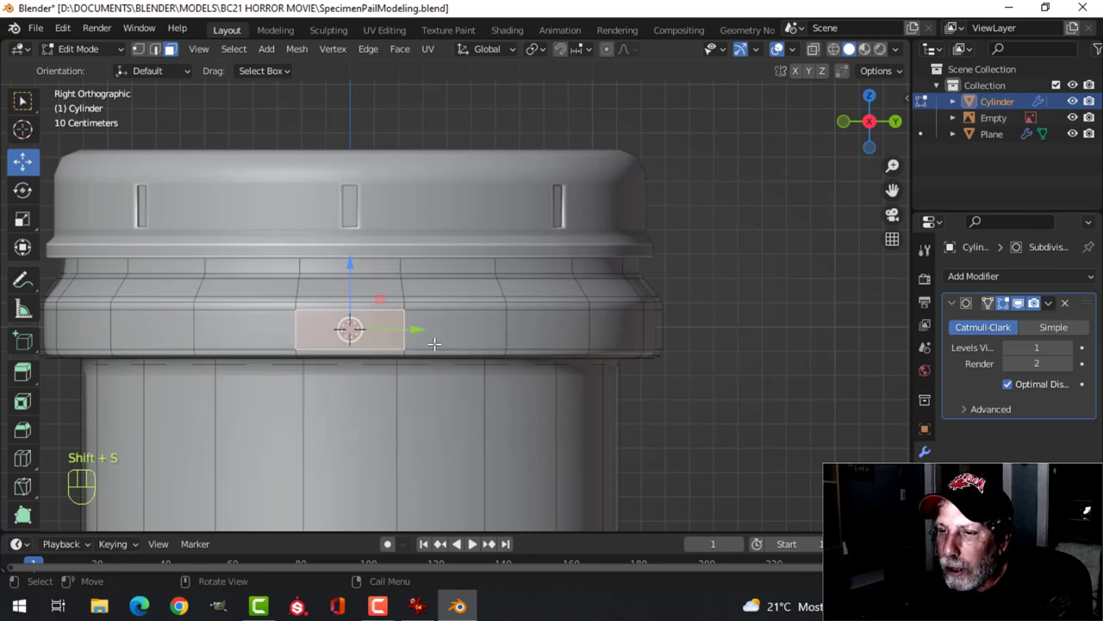
key("Tab")
Add a mesh cylinder with 18 vertices at the 3D cursor
scroll(414, 344, "down", 3)
middle_click_drag(403, 345, 469, 362)
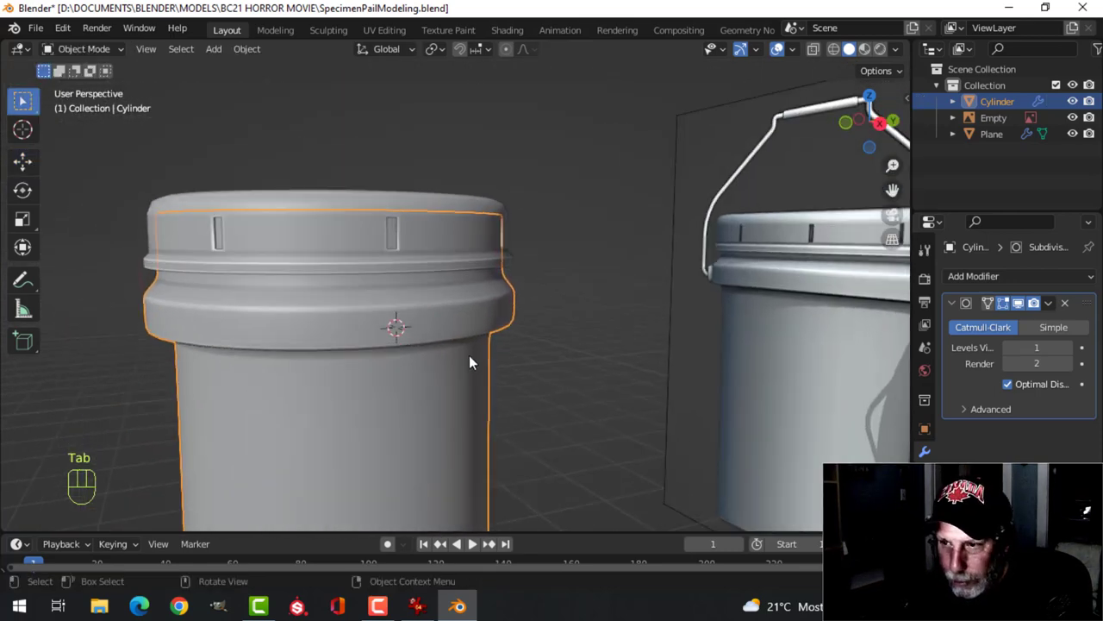
key("shift+a")
mouse_move(428, 258)
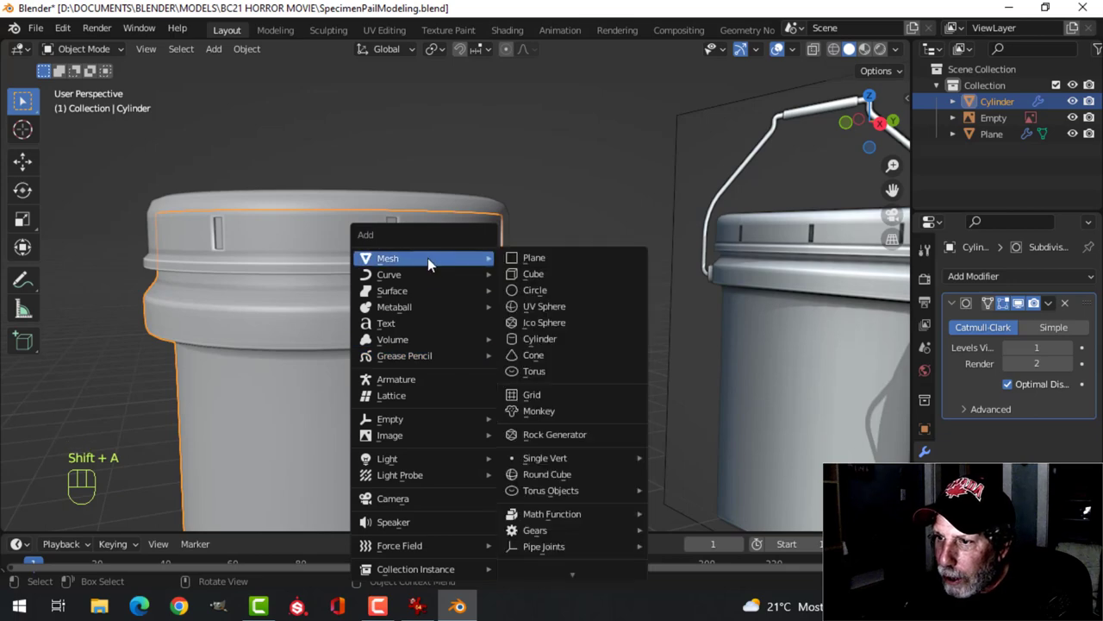
left_click(538, 338)
left_click_drag(208, 323, 177, 322)
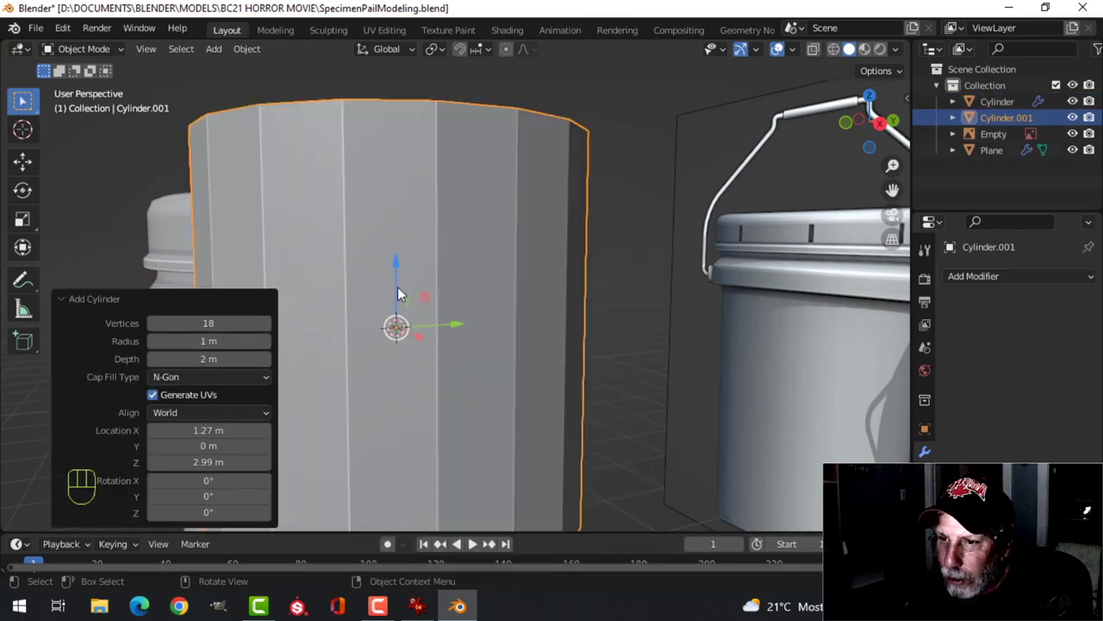
Scale the cylinder's mesh down to about 0.077 and rotate it 90° about the Y axis
scroll(466, 284, "down", 3)
key("Tab")
key("s")
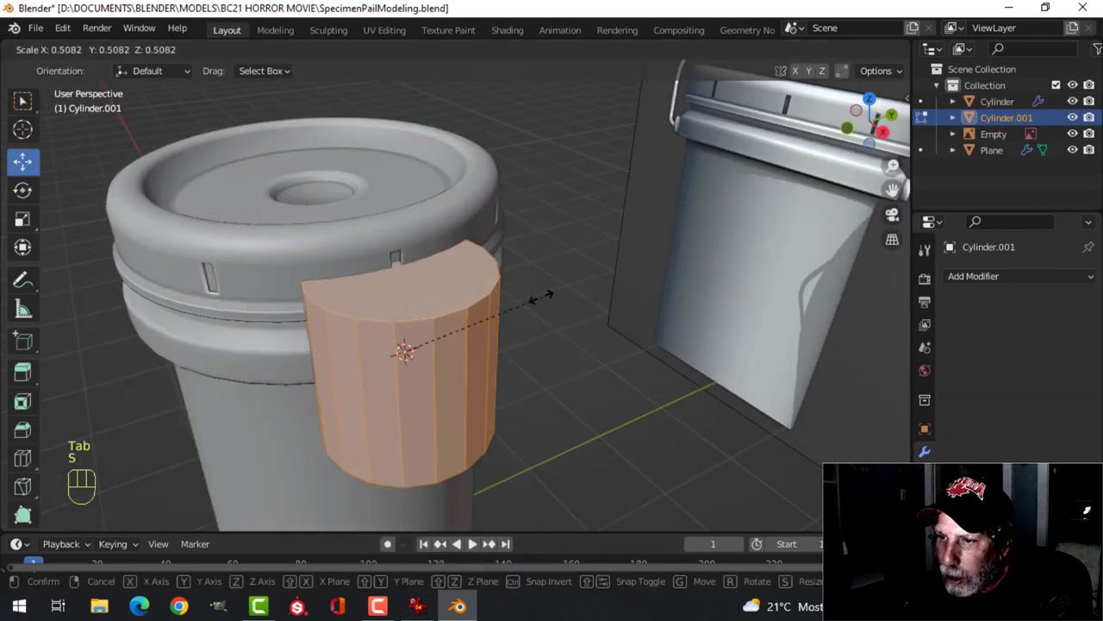
left_click(427, 349)
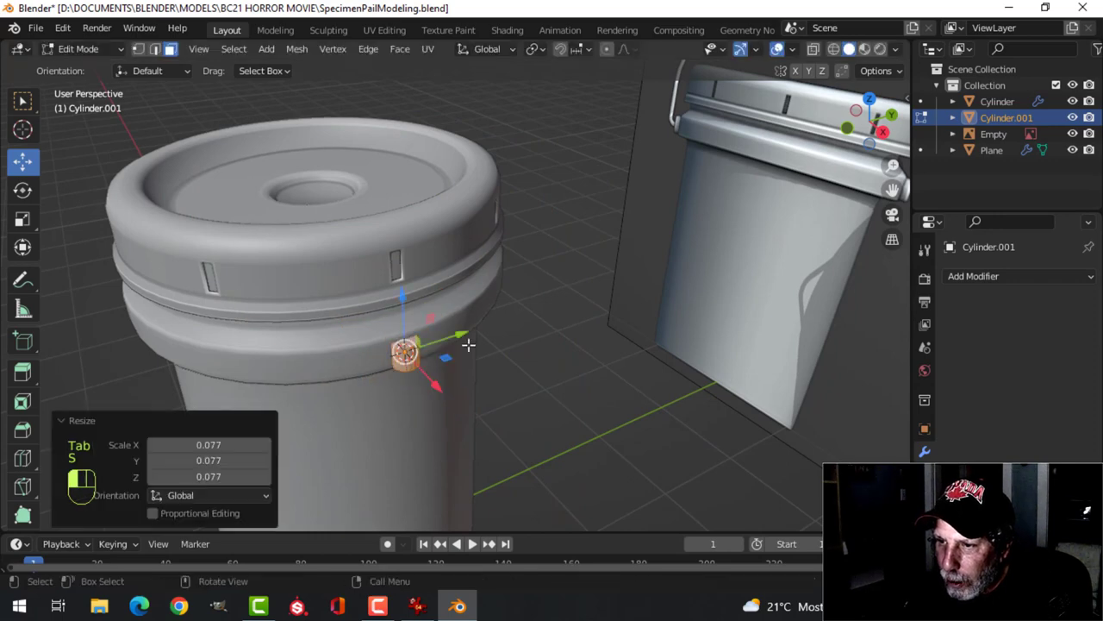
type("ry90")
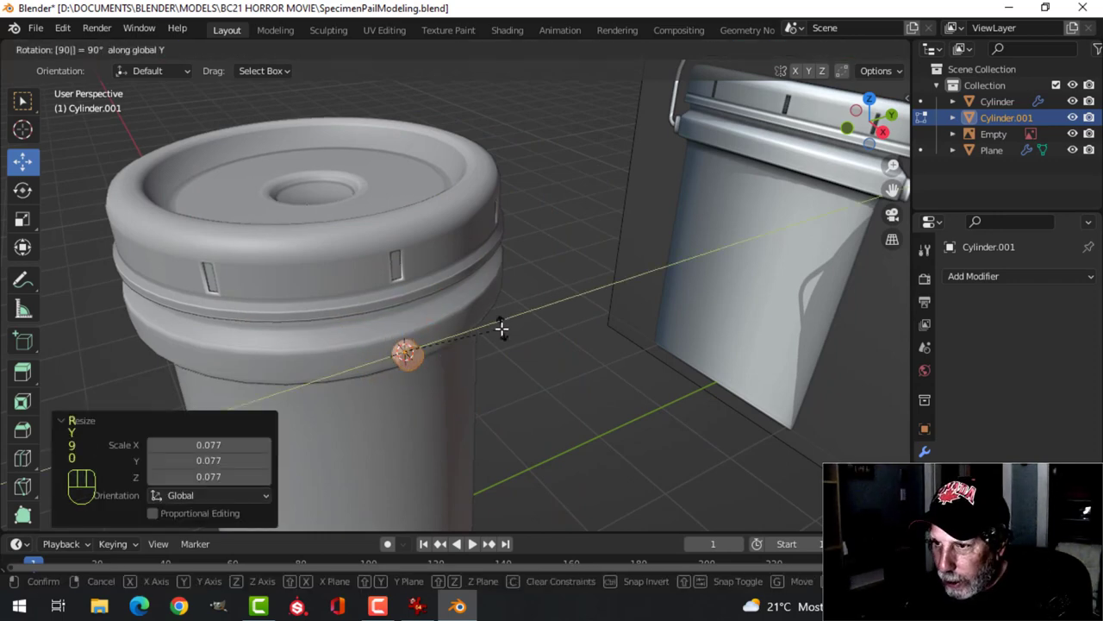
key("Return")
Move the small cylinder's mesh outward from the pail along X by about 0.27 m
middle_click_drag(489, 334, 589, 347)
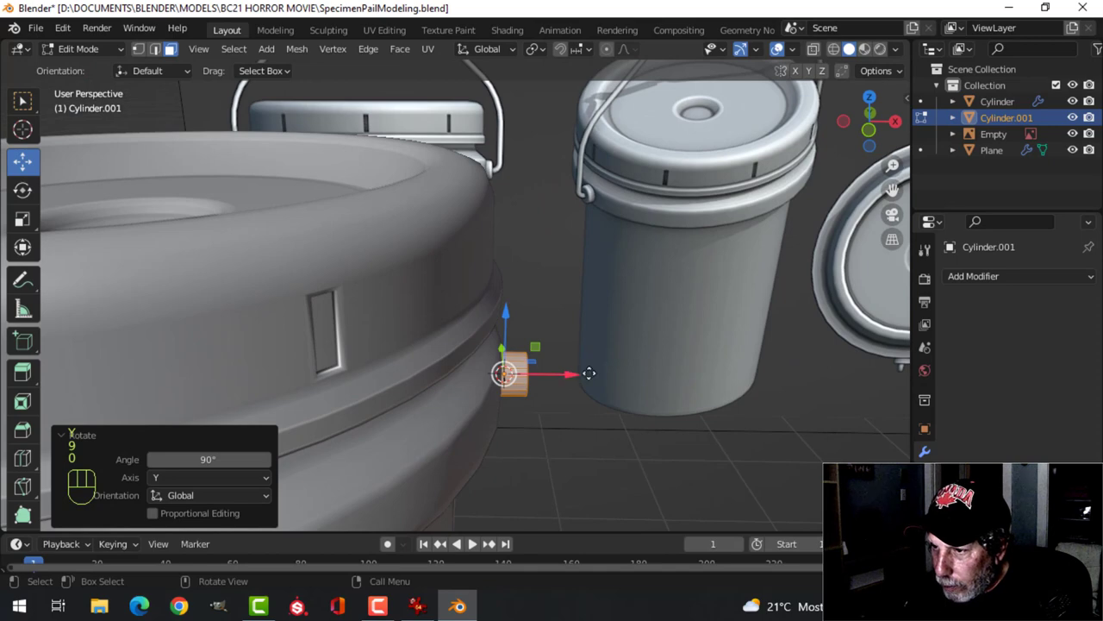
left_click_drag(589, 373, 656, 373)
middle_click_drag(657, 373, 549, 316)
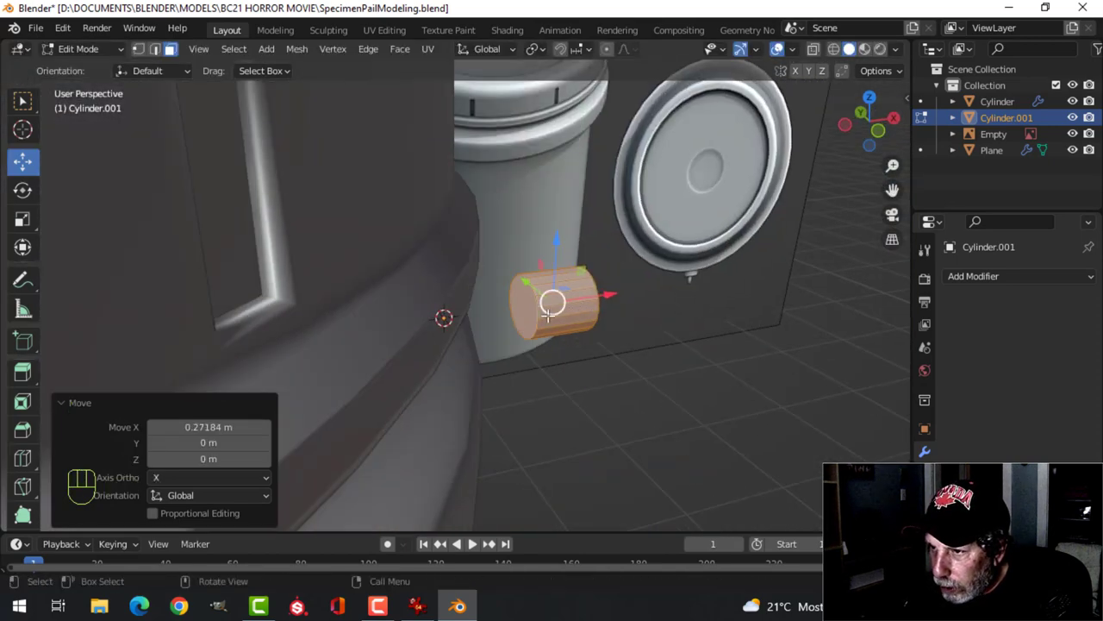
Delete the small cylinder's end face nearest the pail, and move the whole mesh back about 0.25 m along X against the band
key("x")
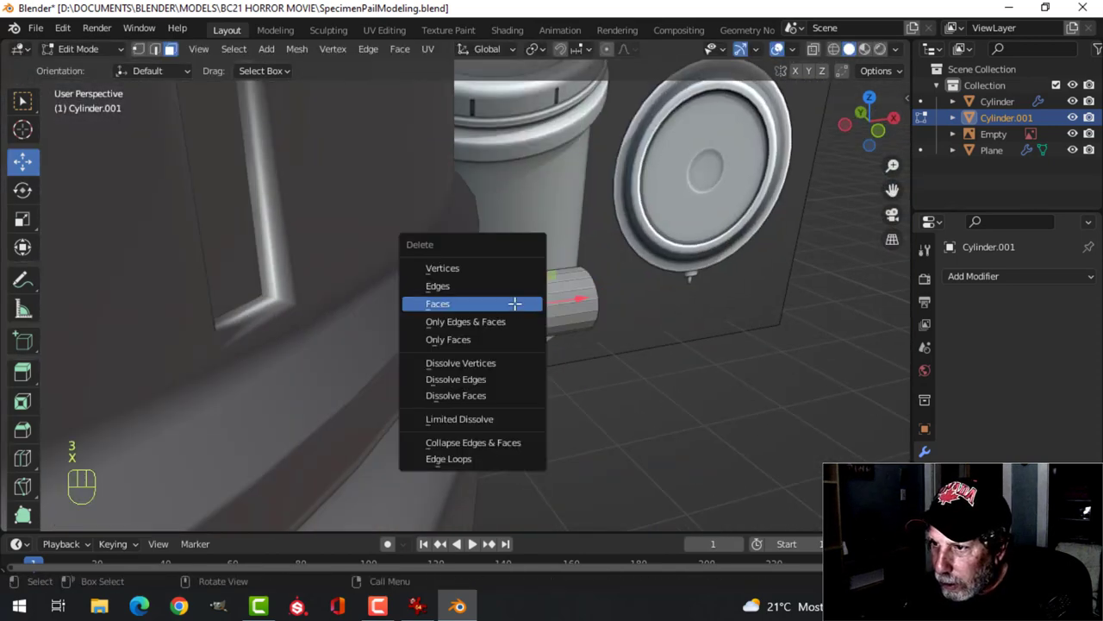
key("a")
middle_click_drag(675, 310, 578, 323)
left_click_drag(578, 323, 466, 332)
key("KP_1")
scroll(540, 308, "up", 4)
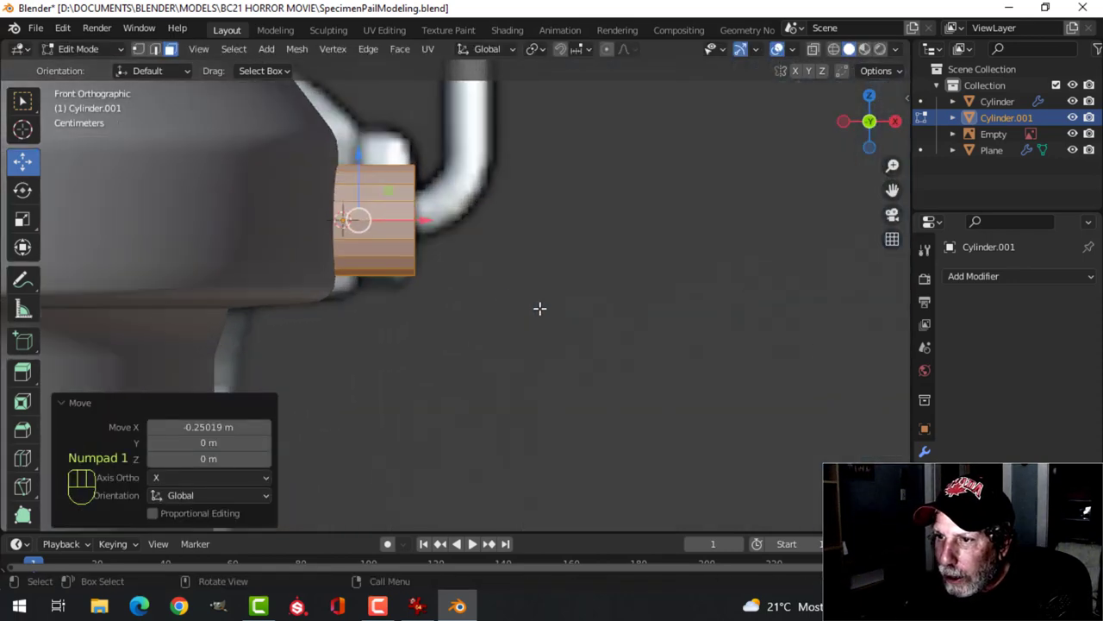
scroll(451, 268, "down", 2)
middle_click_drag(451, 268, 492, 302, "shift")
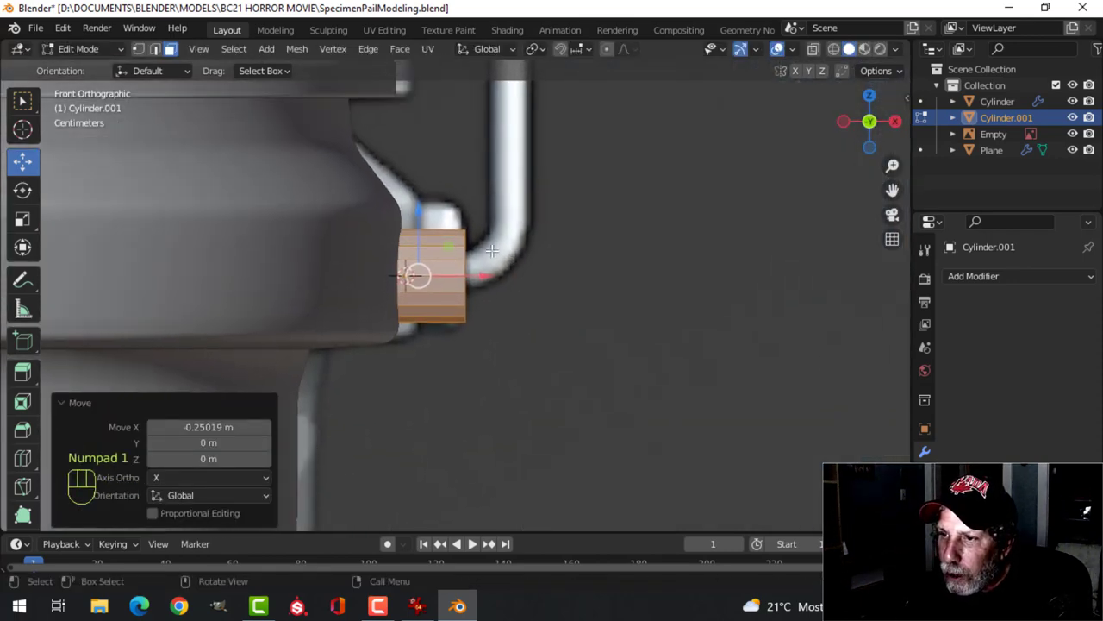
In wireframe front view, scale the cylinder by about 1.24 in Y and Z only, and raise it about 0.012 m to match the reference knob
key("z")
left_click(392, 257)
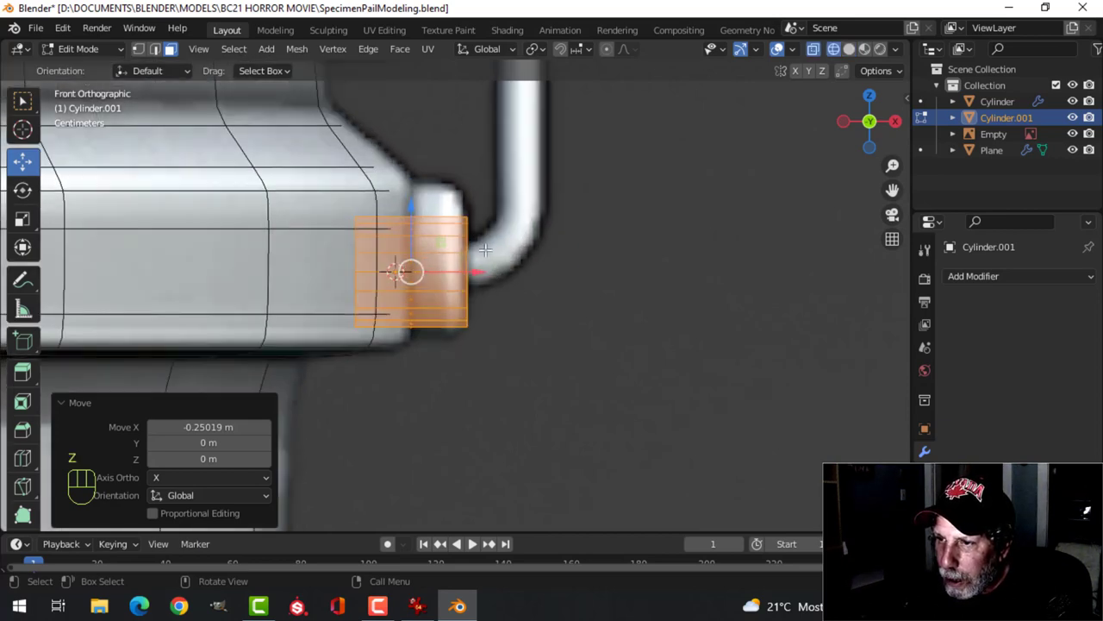
key("s")
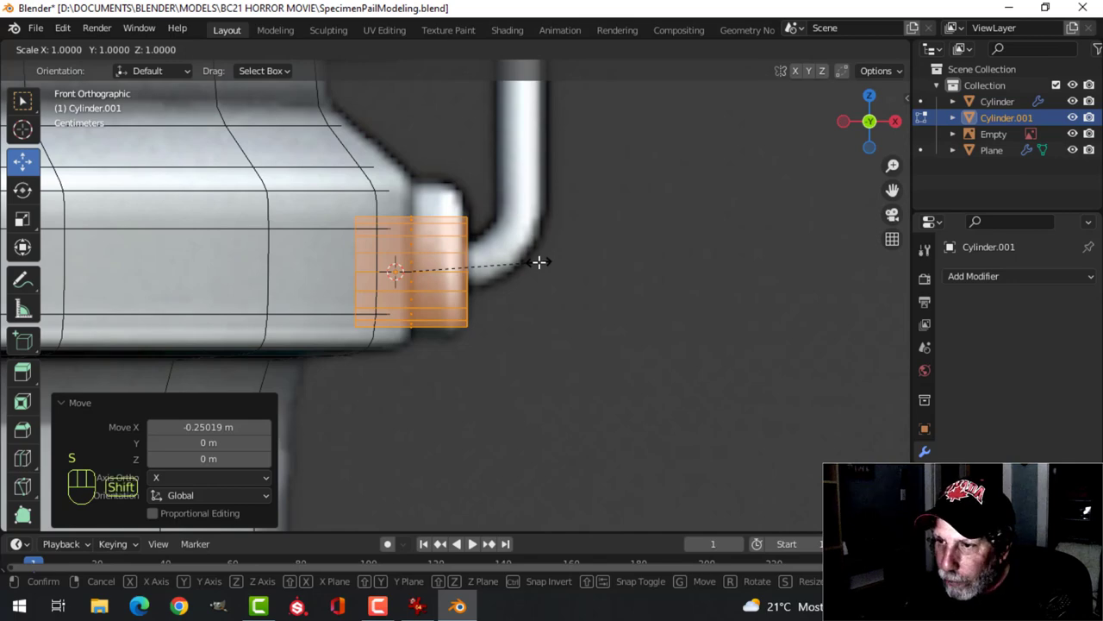
key("shift+x")
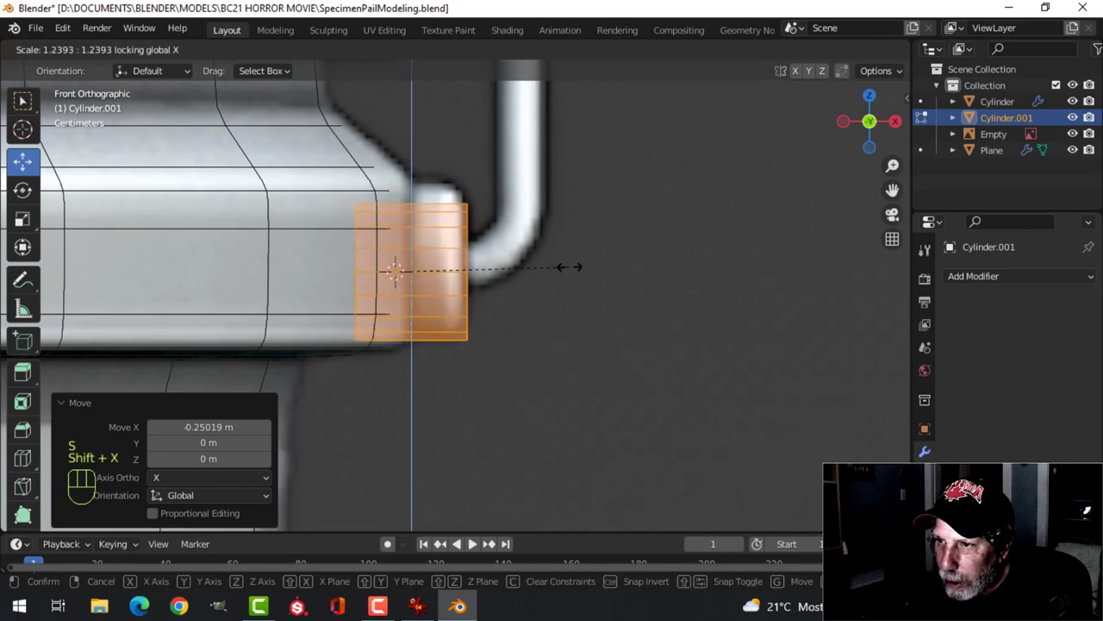
left_click(571, 264)
left_click_drag(410, 213, 417, 201)
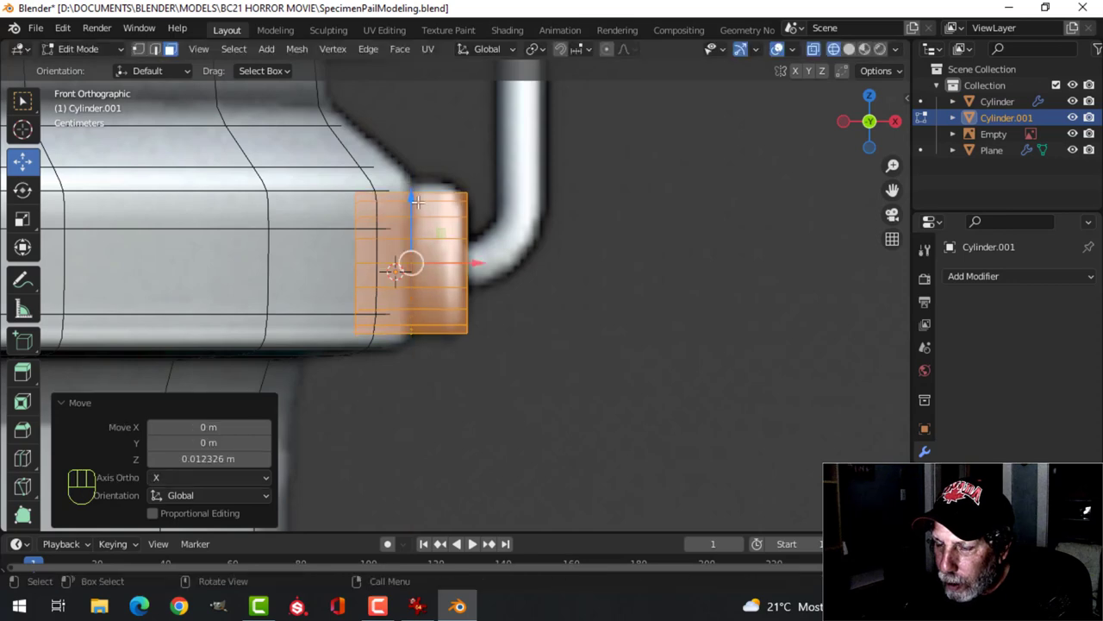
Move the cylinder's inner open edge loop about 0.031 m outward along X, and return to solid shading
key("2")
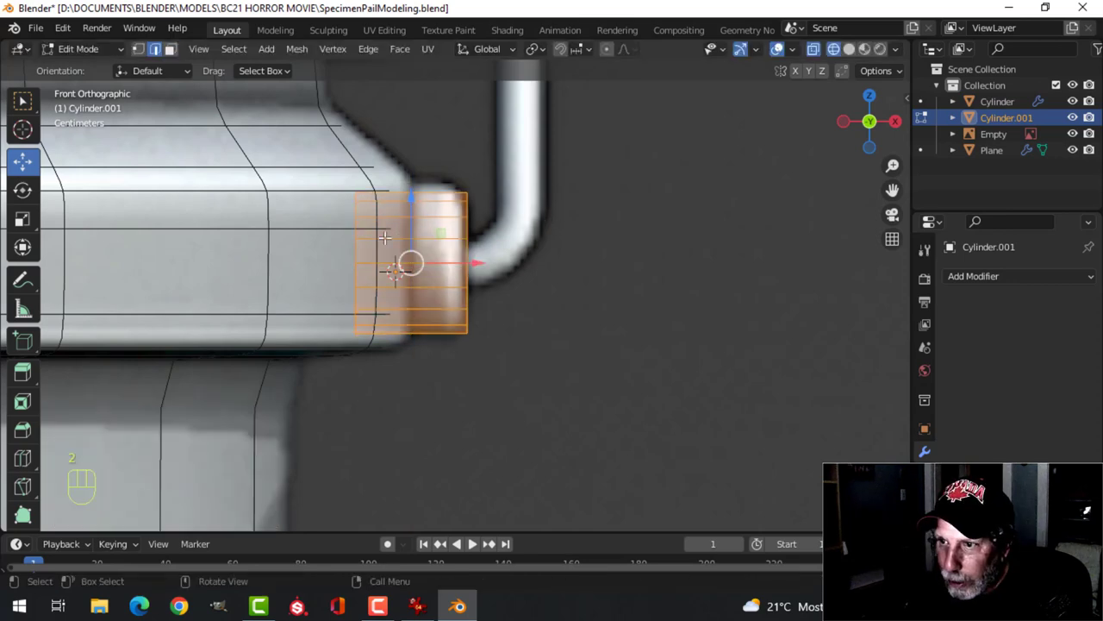
key("alt+a")
left_click(400, 237, "alt")
left_click_drag(422, 262, 447, 263)
key("z")
left_click(584, 277)
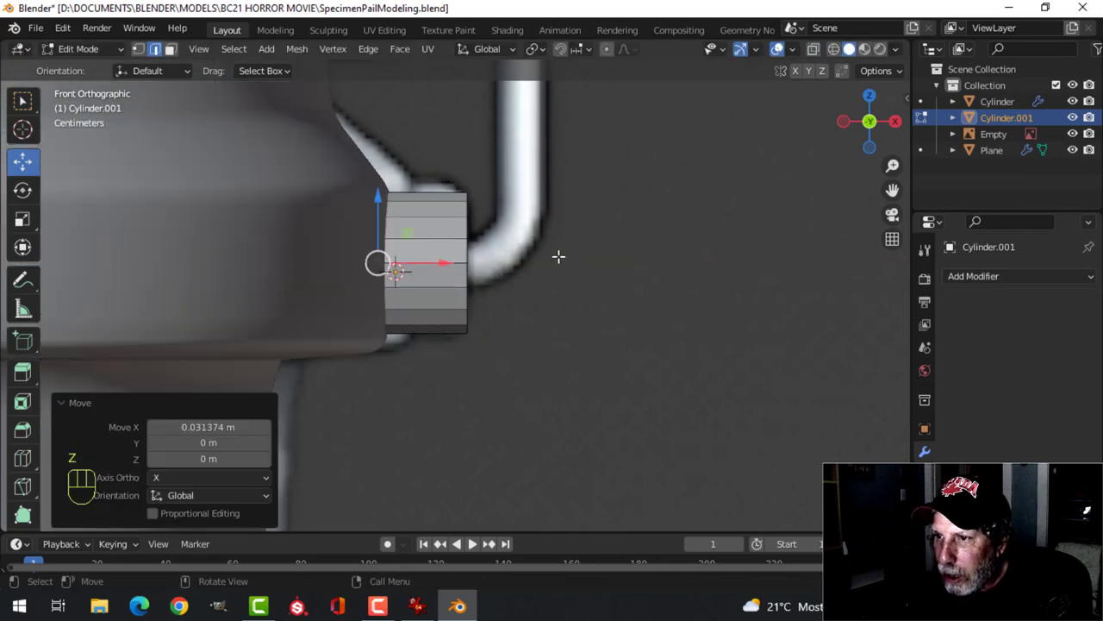
Bevel the rim of the knob's outer end face with a width of about 0.015 m and 4 segments
key("Tab")
middle_click_drag(551, 253, 468, 265)
left_click(264, 279)
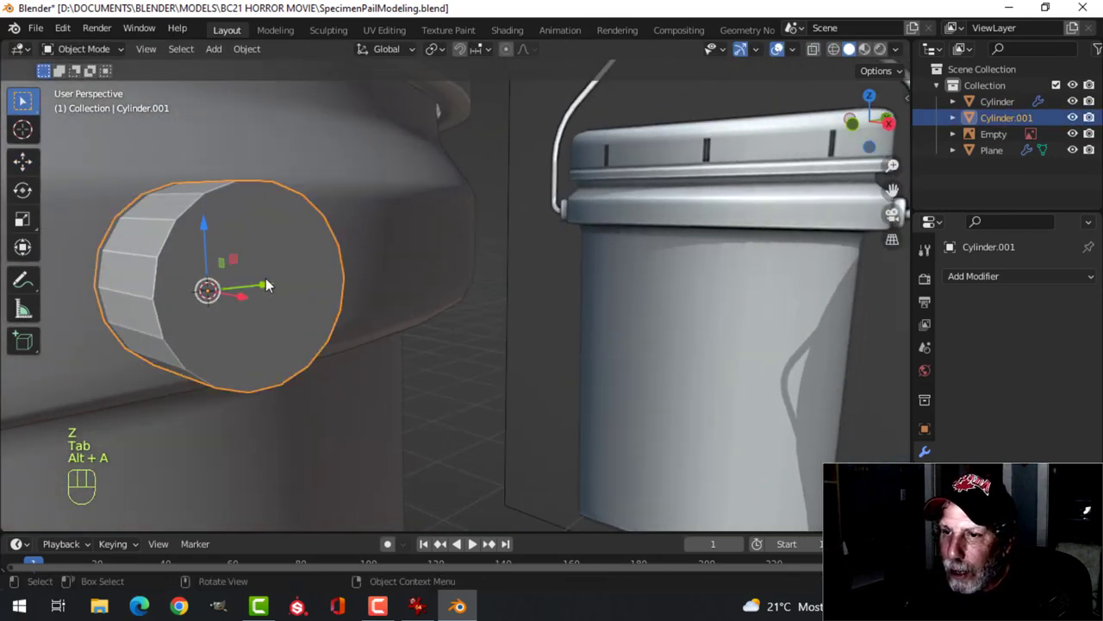
key("Tab")
key("3")
left_click(281, 290, "shift")
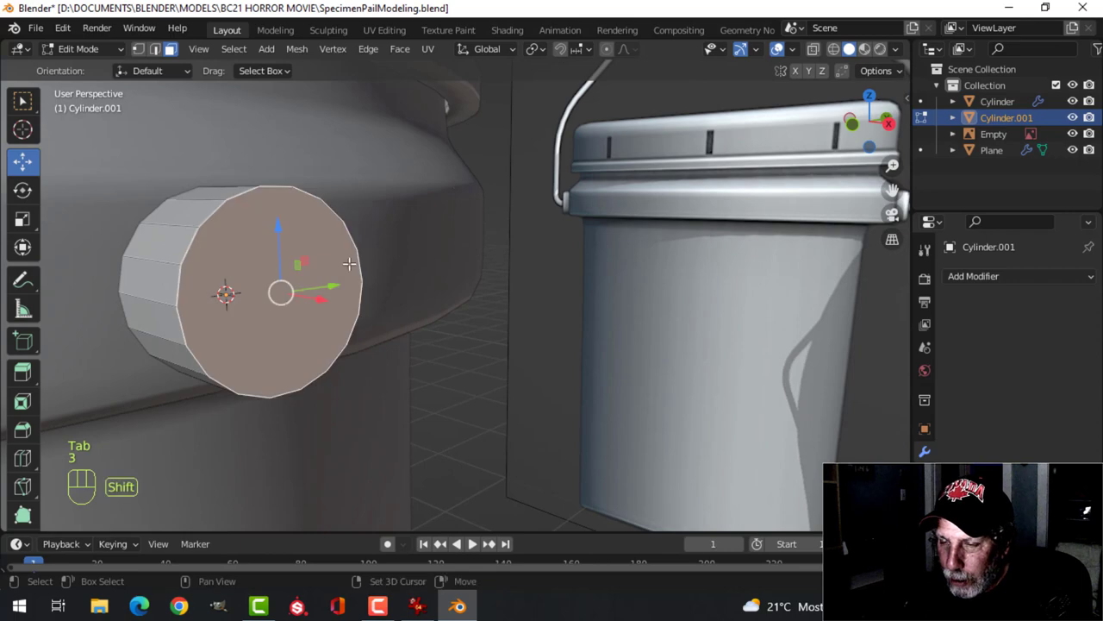
middle_click_drag(281, 291, 259, 207)
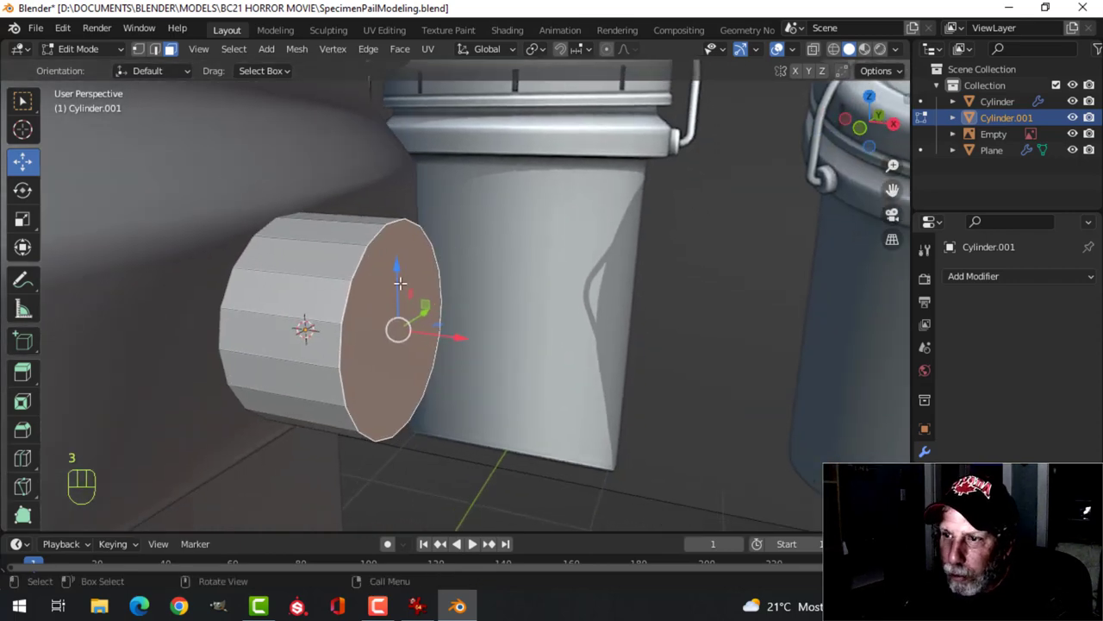
middle_click_drag(400, 282, 448, 303)
key("ctrl+b")
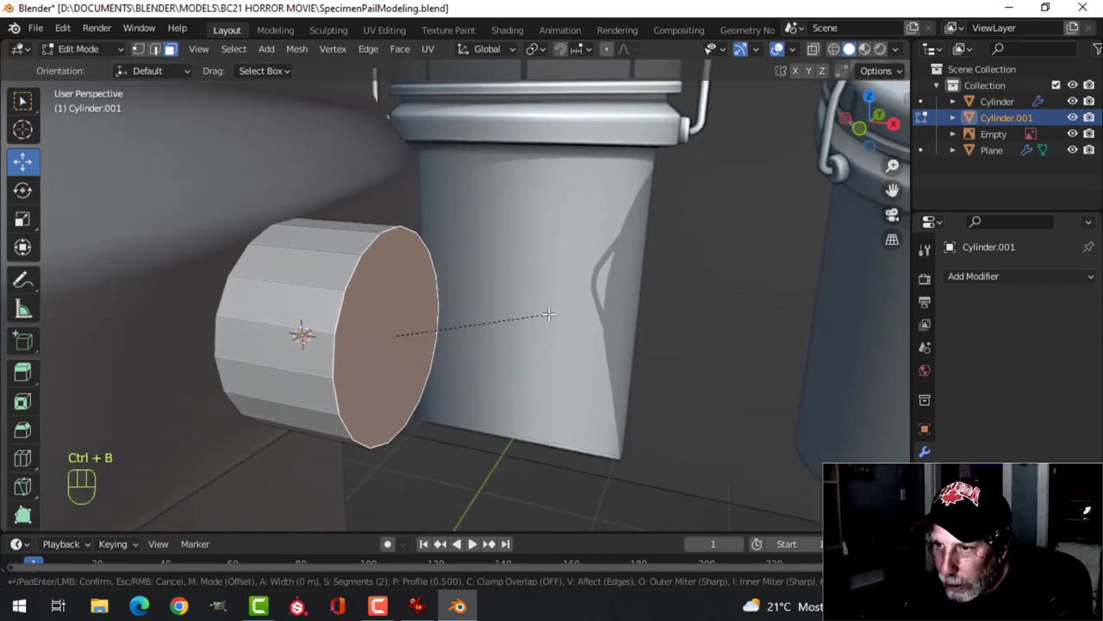
scroll(693, 287, "up", 2)
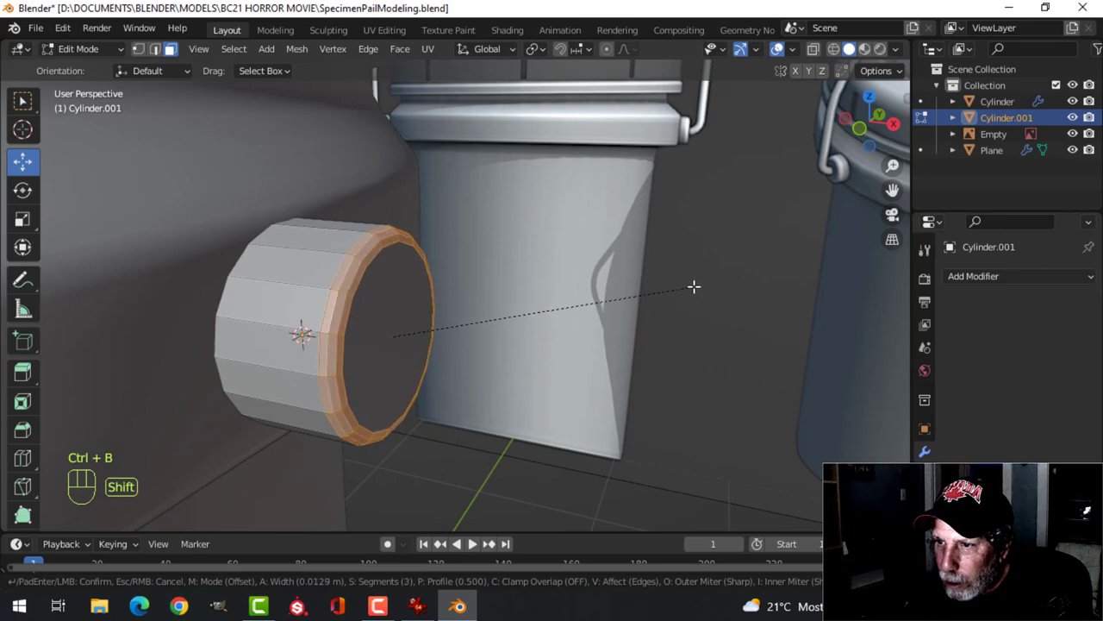
left_click(722, 279)
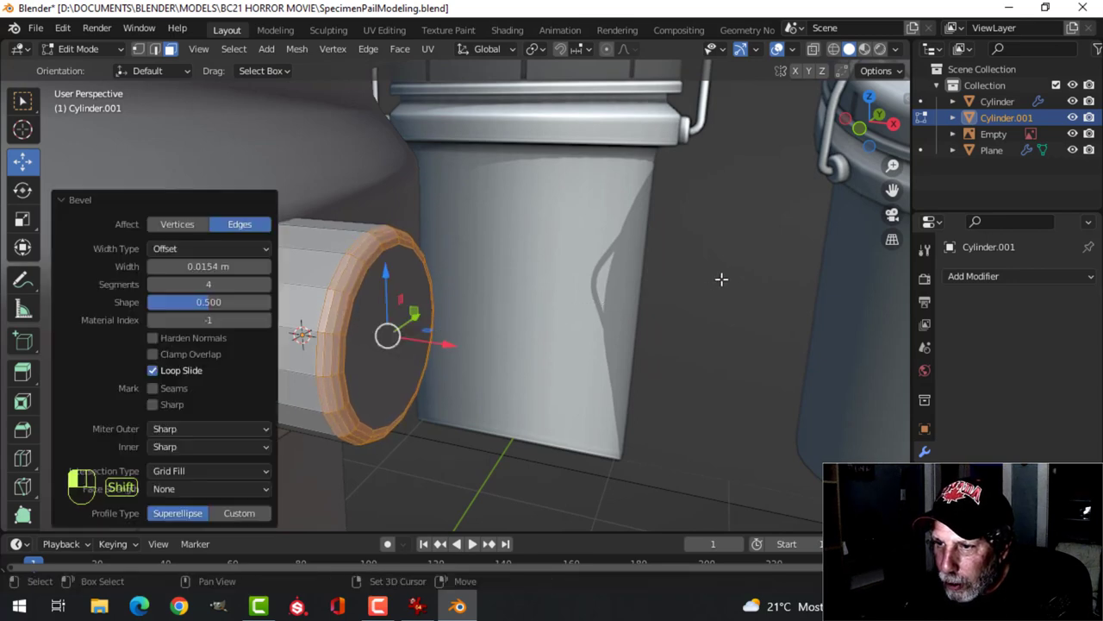
Shade the knob object smooth
key("Tab")
right_click(311, 268)
scroll(311, 268, "down", 3)
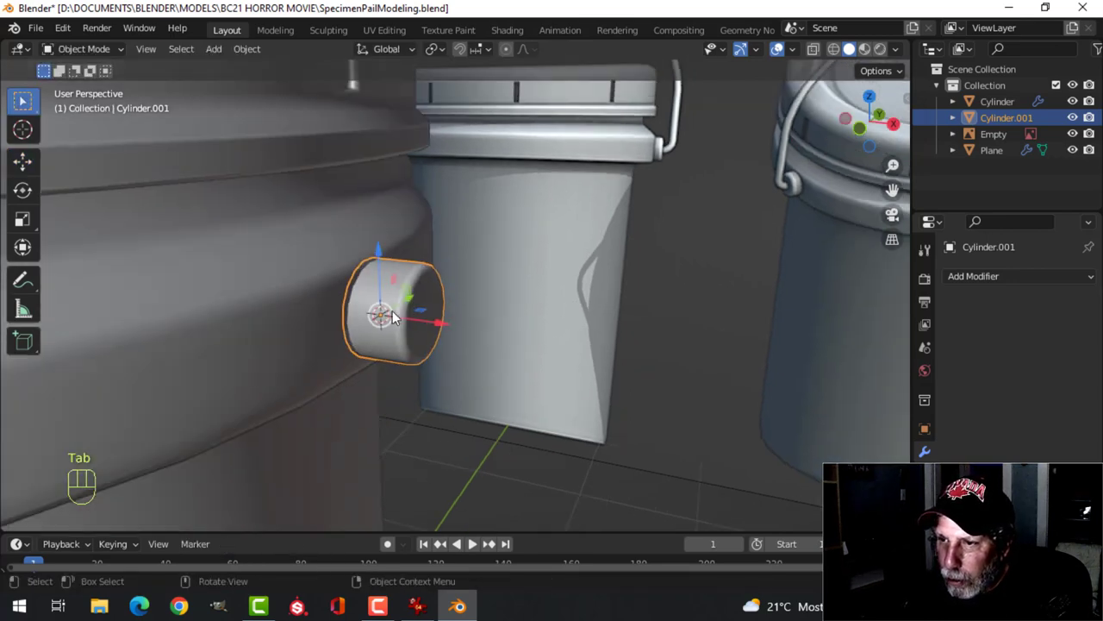
key("alt+a")
middle_click_drag(379, 310, 311, 321)
scroll(345, 291, "up", 2)
Scale the knob's whole mesh down to about 0.89 and raise it slightly along Z on the band
left_click(345, 288)
key("Tab")
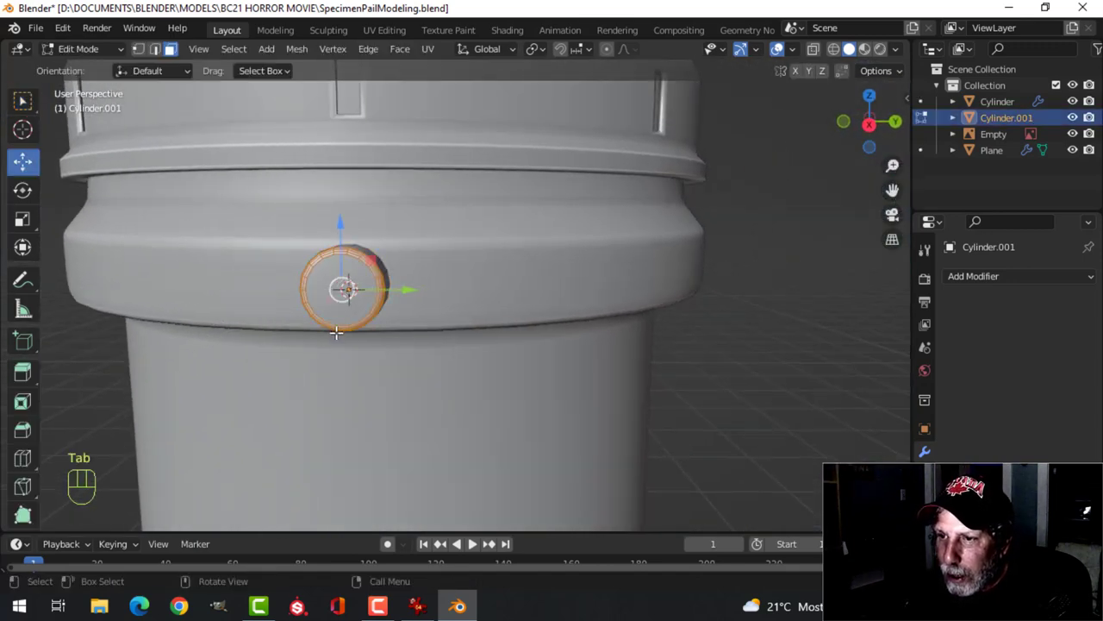
key("a")
key("s")
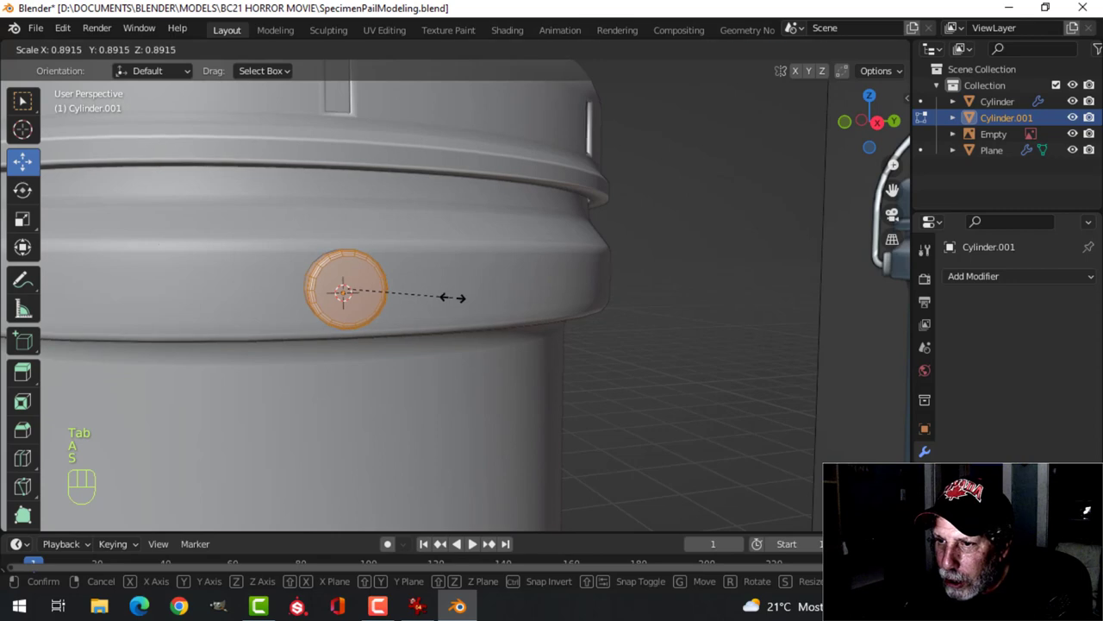
left_click(452, 297)
left_click_drag(356, 248, 351, 234)
middle_click_drag(351, 235, 466, 355)
key("Tab")
key("alt+a")
scroll(451, 373, "up", 3)
Nudge the knob's whole mesh slightly along X toward the pail
left_click(444, 344)
key("Tab")
key("a")
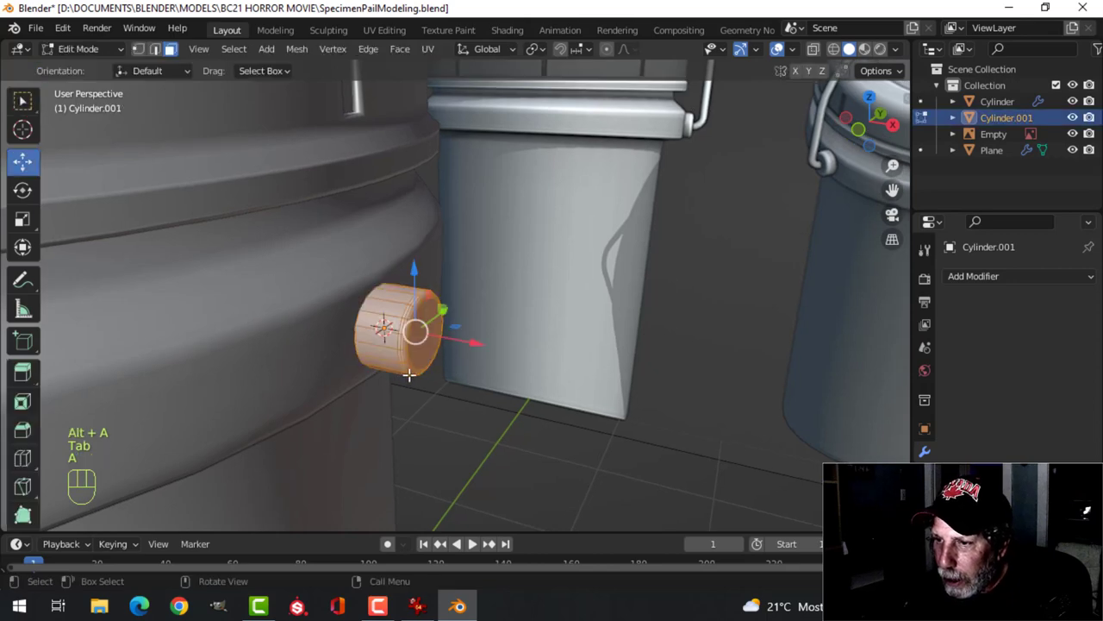
middle_click_drag(408, 374, 496, 348)
mouse_move(496, 348)
left_mouse_down()
mouse_move(524, 345)
mouse_move(491, 361)
left_mouse_up()
key("Tab")
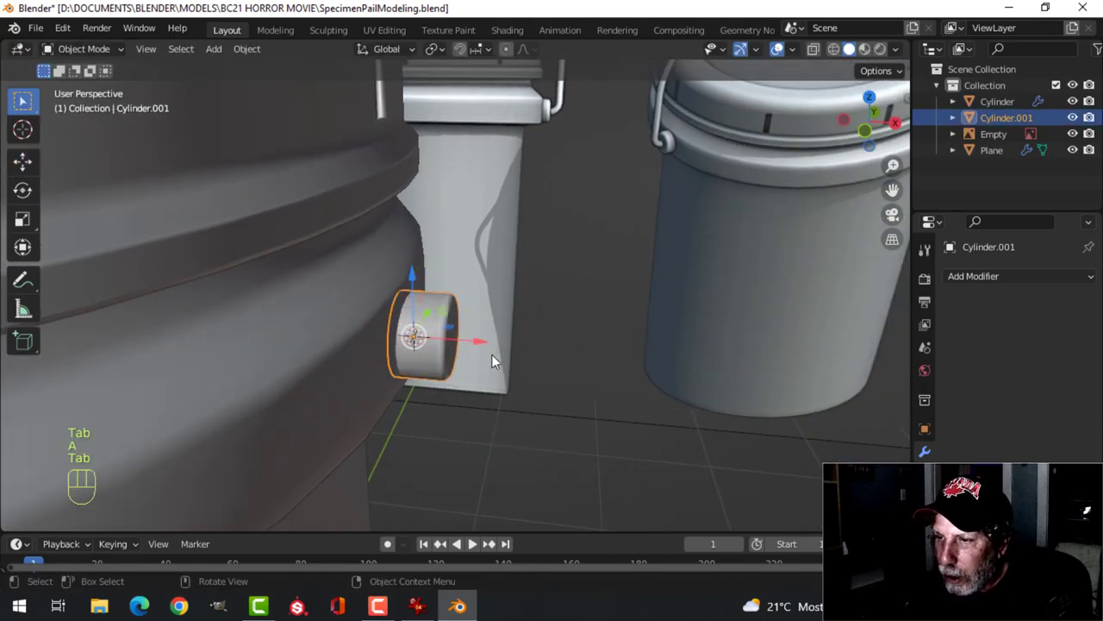
Snap the 3D cursor to the centre of the pail body's whole mesh
scroll(491, 360, "down", 5)
key("alt+a")
middle_click_drag(474, 369, 485, 299)
scroll(460, 364, "down", 2)
left_click(340, 330)
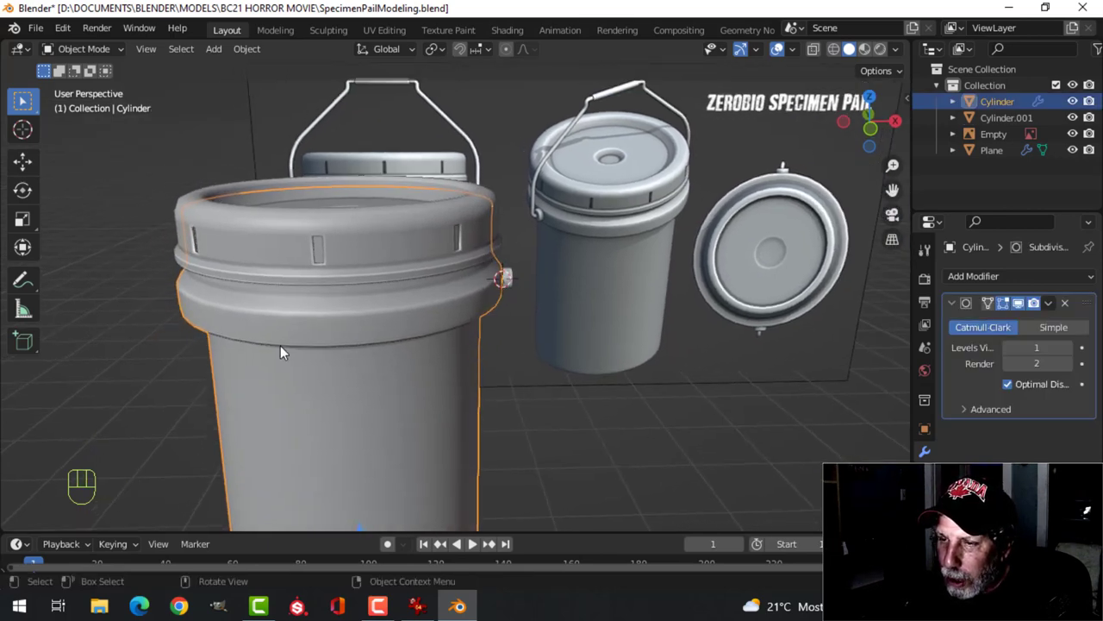
scroll(455, 342, "down", 2)
middle_click_drag(456, 342, 431, 350)
key("Tab")
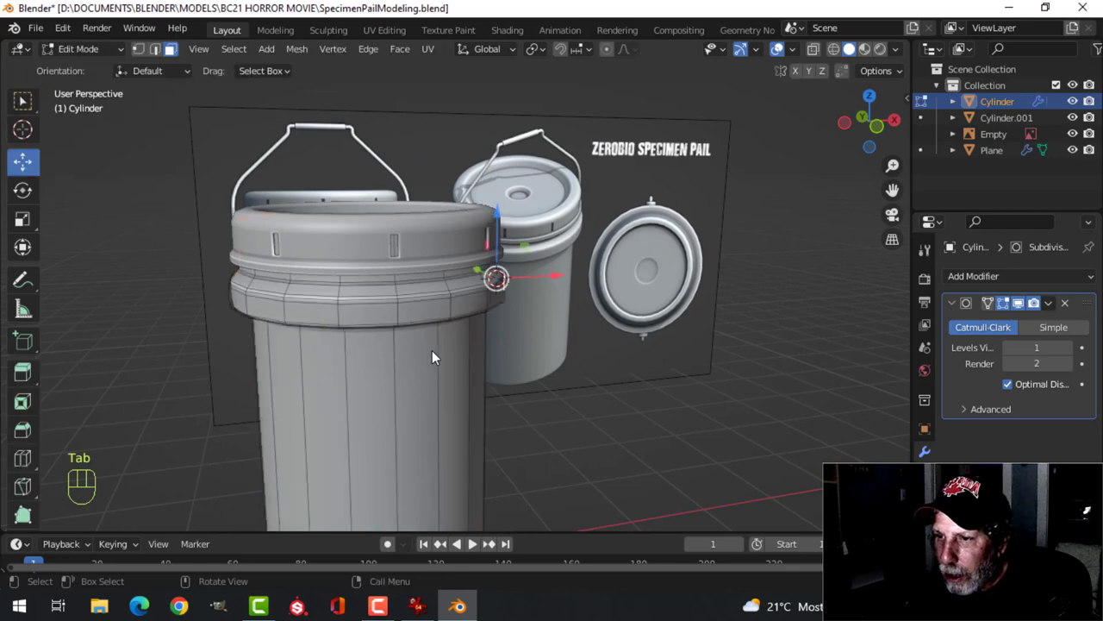
key("a")
key("shift+s")
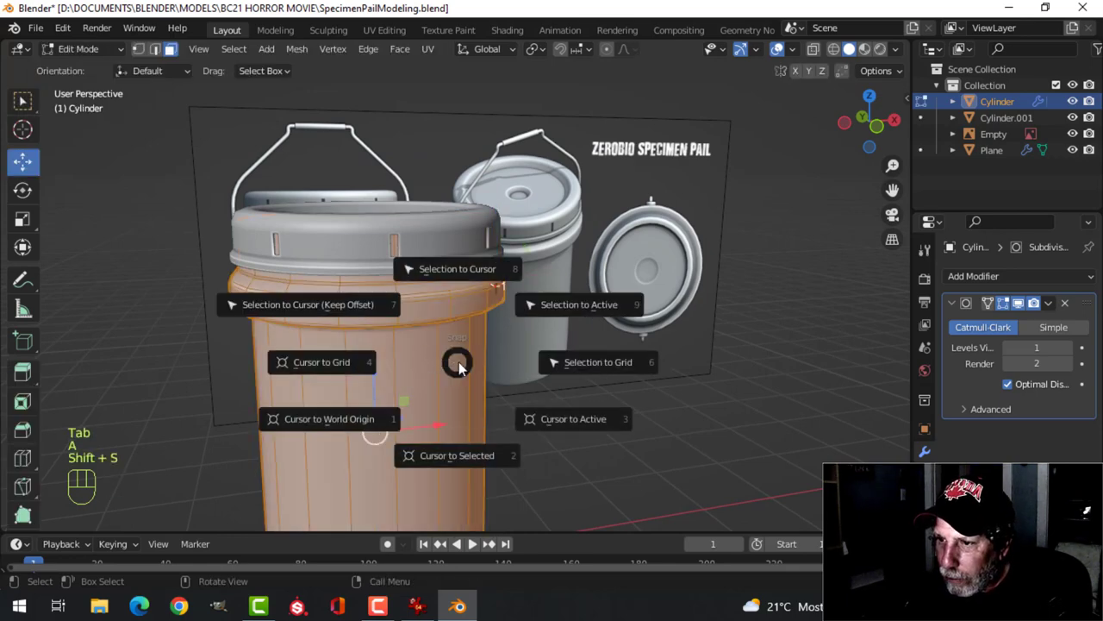
left_click(454, 455)
key("Tab")
middle_click_drag(498, 353, 494, 322)
key("alt+a")
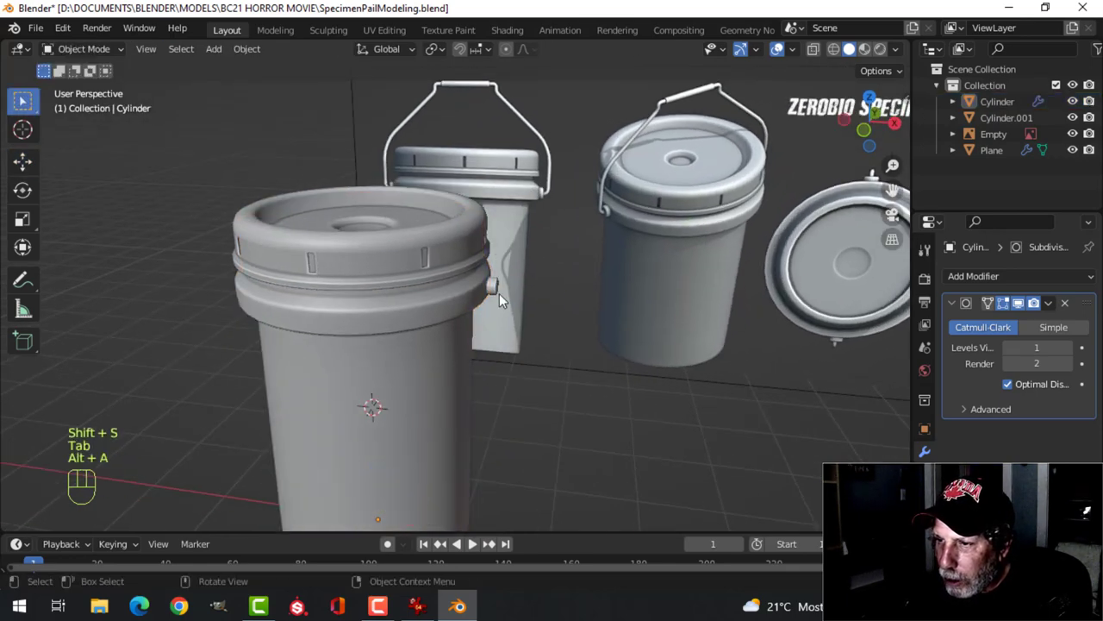
Set the knob's origin to the 3D cursor at the pail's centre
left_click(496, 298)
scroll(490, 381, "down", 1)
left_click(248, 49)
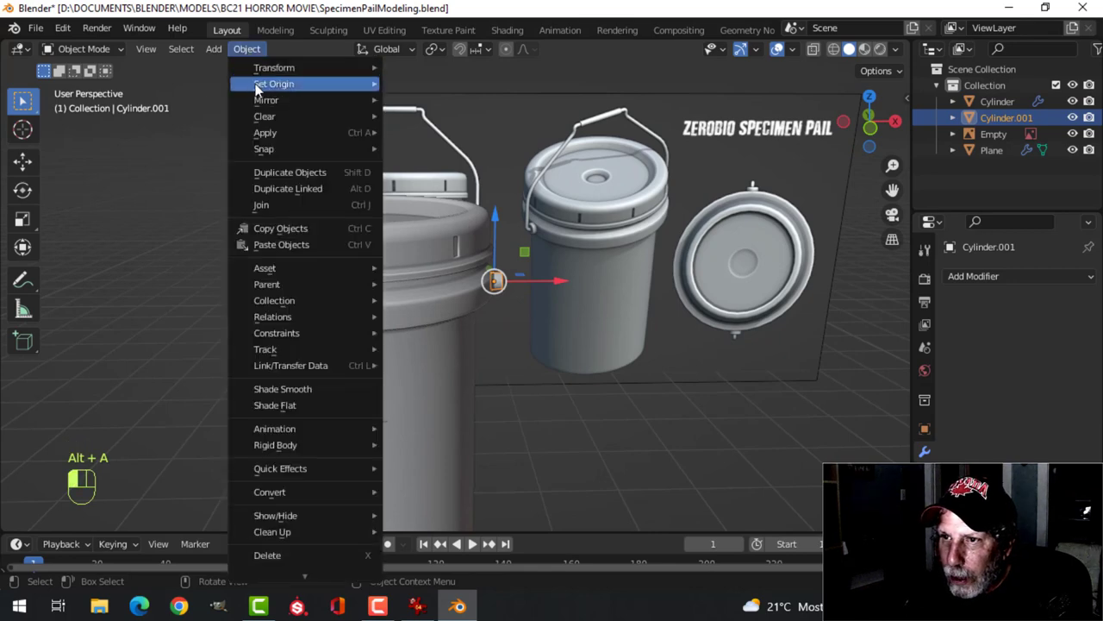
mouse_move(271, 81)
left_click(455, 116)
Add a Mirror modifier on the X axis to the knob to create its counterpart on the pail's opposite side
left_click(1017, 275)
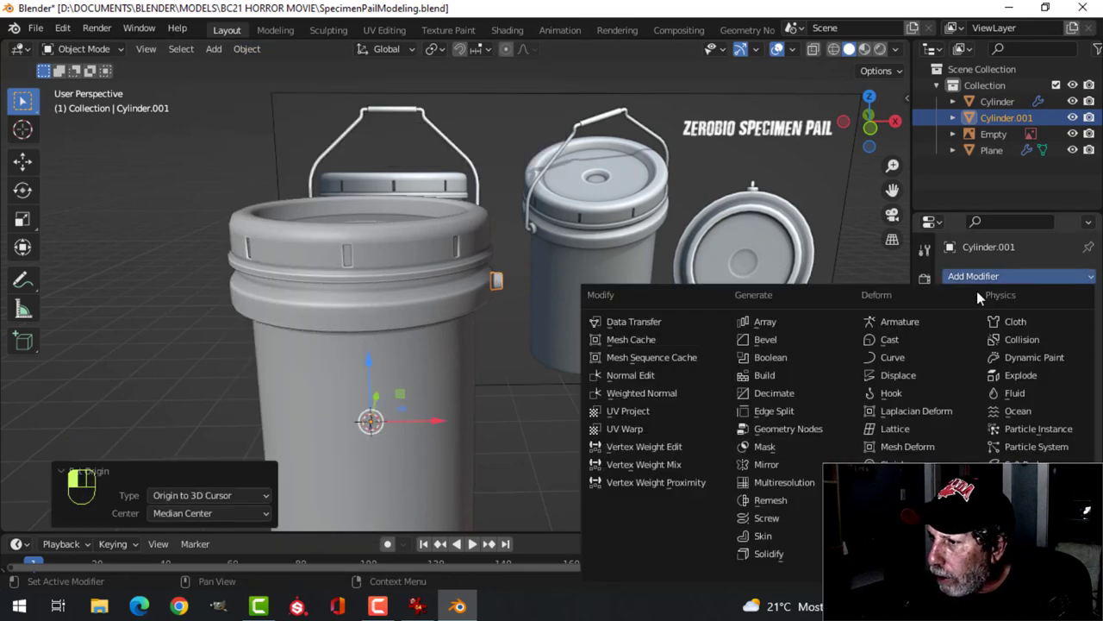
left_click(776, 466)
middle_click_drag(732, 435, 441, 365)
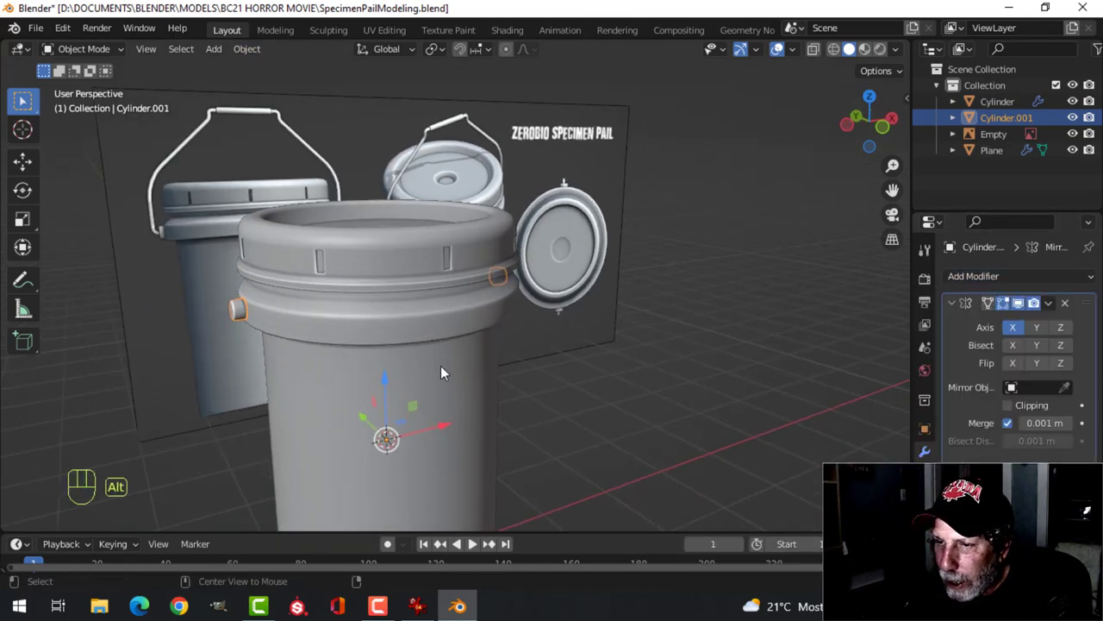
key("alt+a")
scroll(483, 344, "up", 2)
middle_click_drag(515, 325, 428, 343)
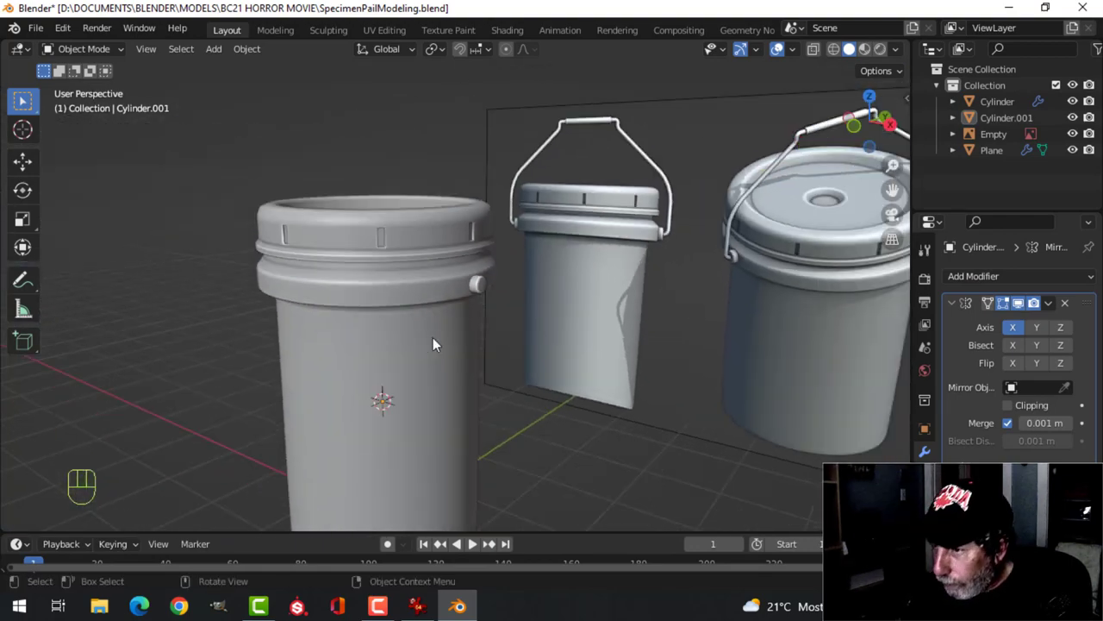
Add a mesh plane at the 3D cursor in front view and enter its Edit Mode
key("KP_1")
scroll(467, 305, "up", 2)
middle_click_drag(484, 300, 465, 296, "shift")
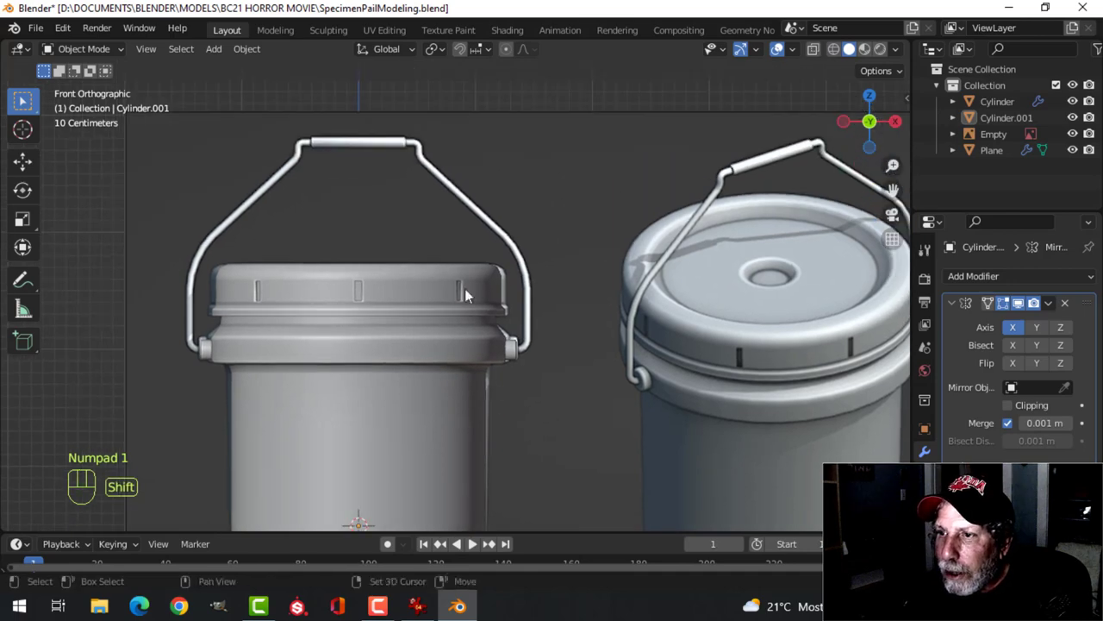
scroll(436, 280, "down", 1)
scroll(454, 295, "down", 1, "shift")
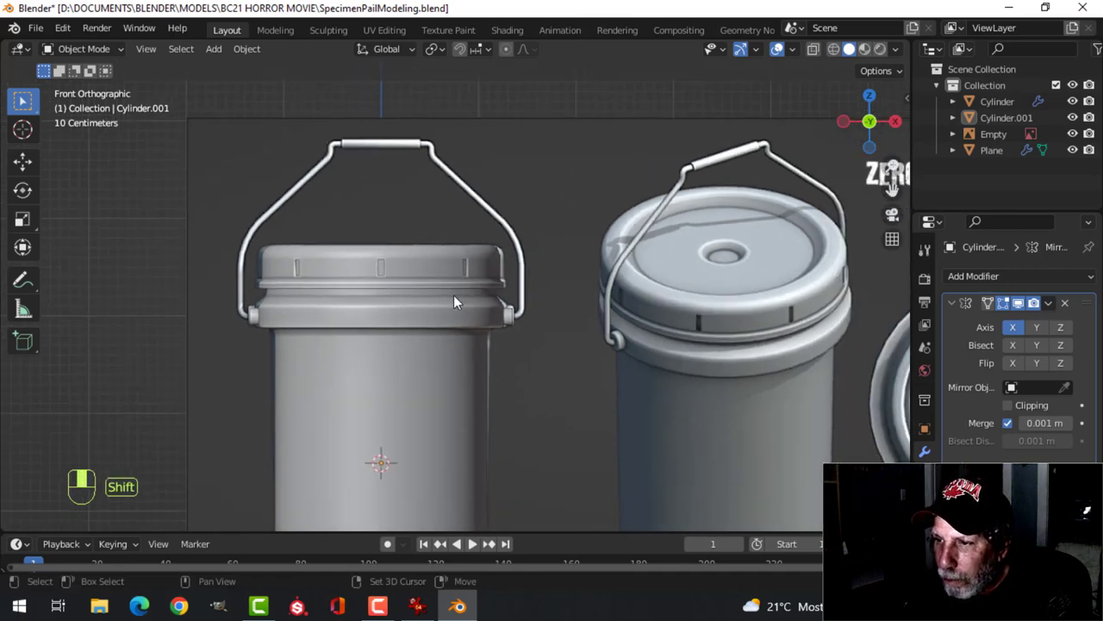
key("shift+a")
mouse_move(500, 258)
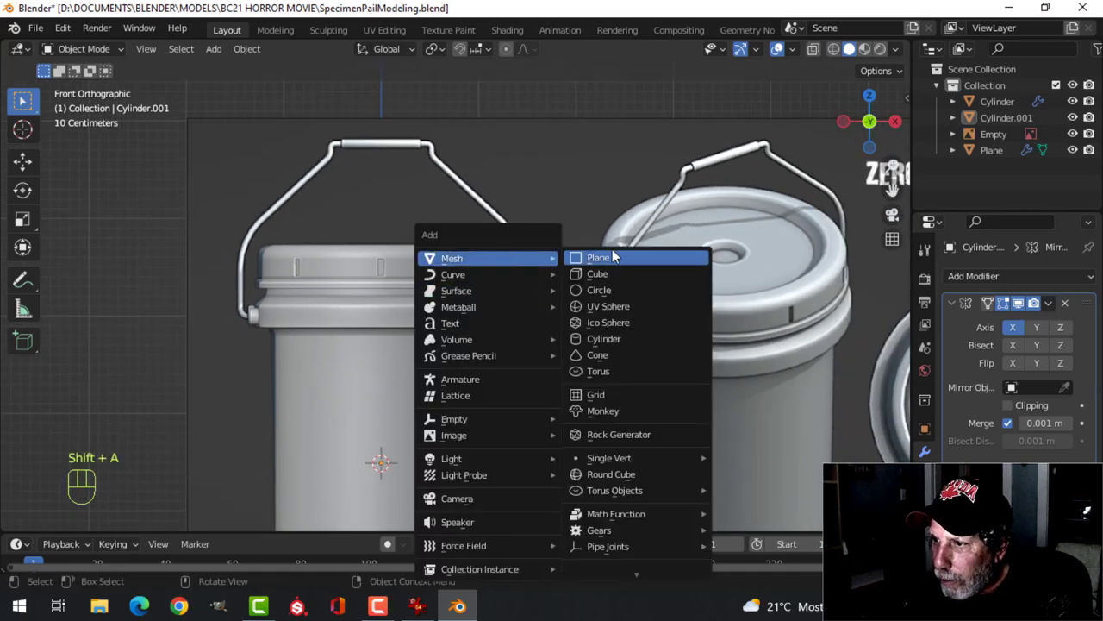
left_click(613, 256)
key("Tab")
Merge all the plane's vertices at their center into a single vertex
scroll(517, 349, "down", 1)
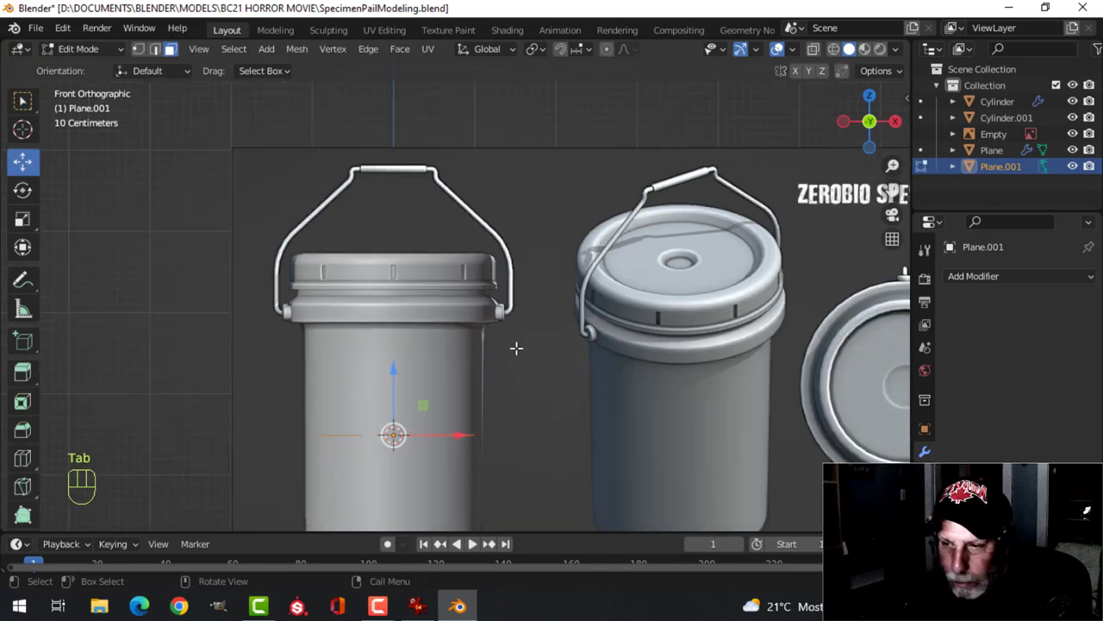
middle_click_drag(518, 390, 503, 327, "shift")
key("m")
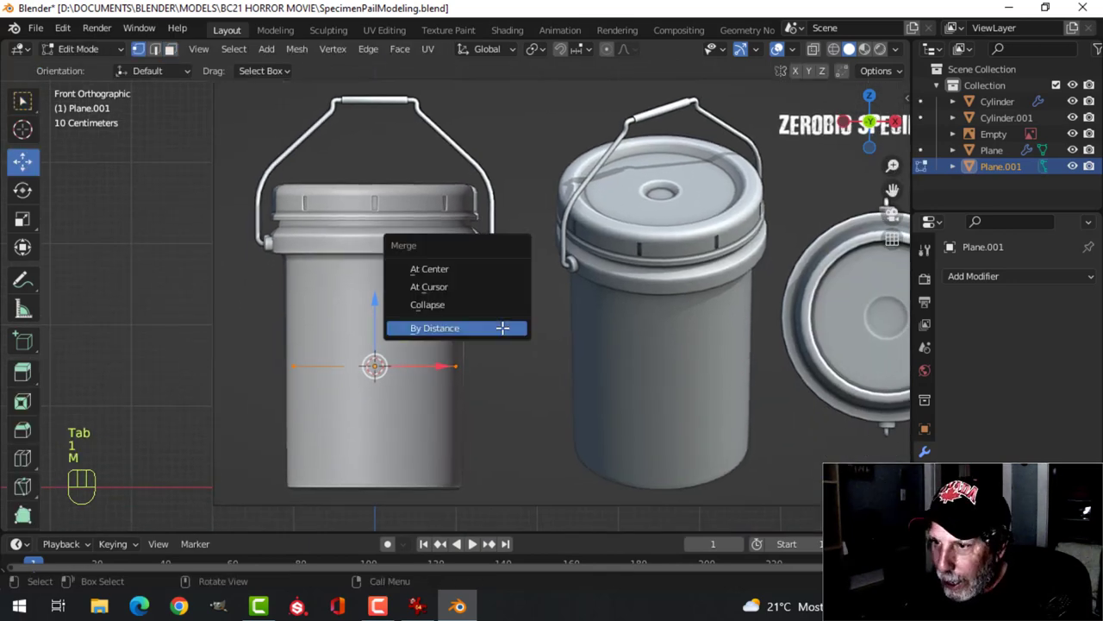
left_click(471, 270)
Move the single vertex about 1.35 m in X and 1.51 m in Z onto the centre of the knob's outer face
scroll(522, 302, "up", 3)
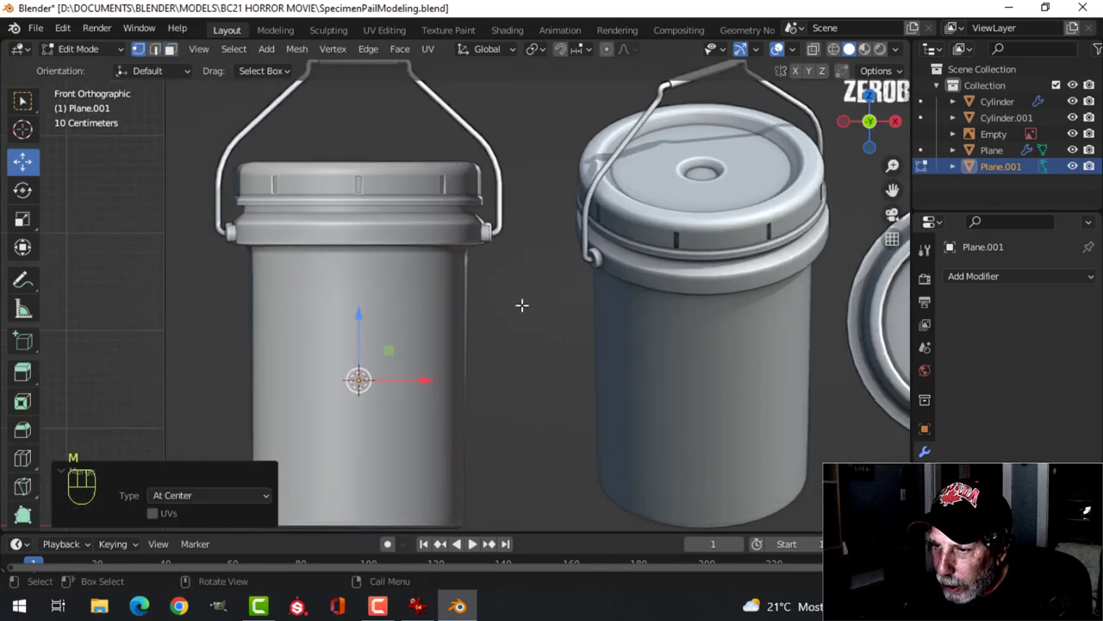
key("g")
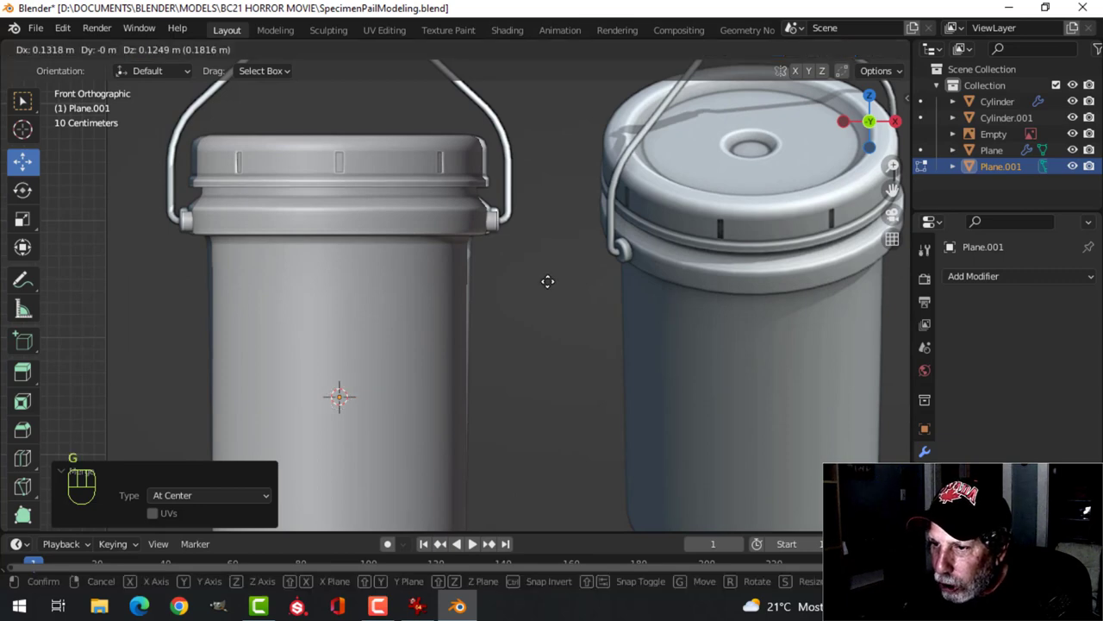
left_click(681, 131)
scroll(594, 340, "up", 5)
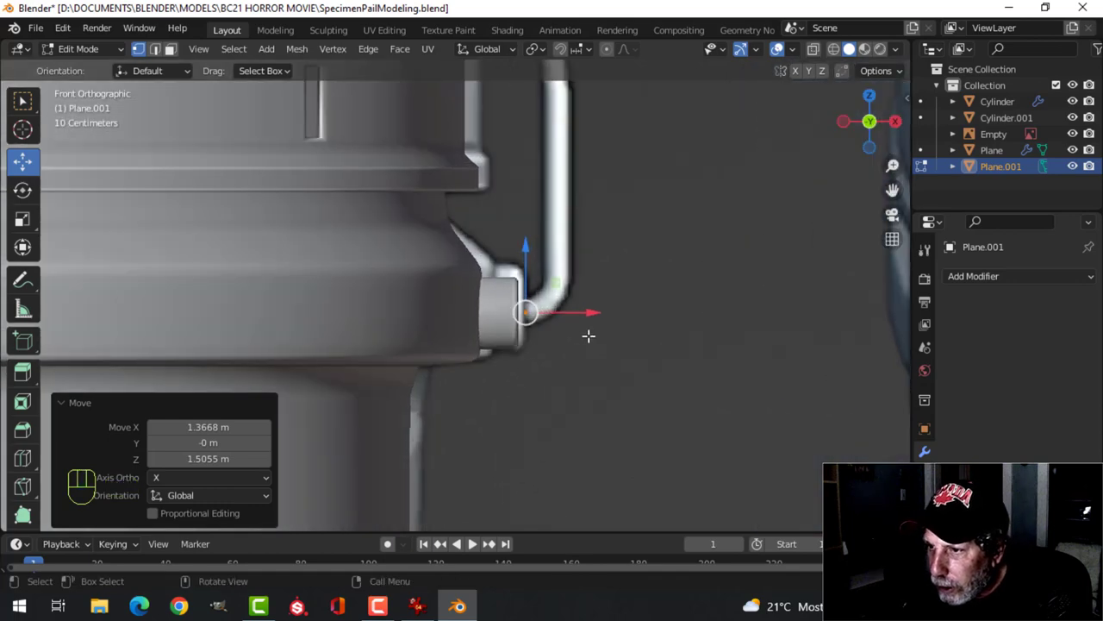
key("g")
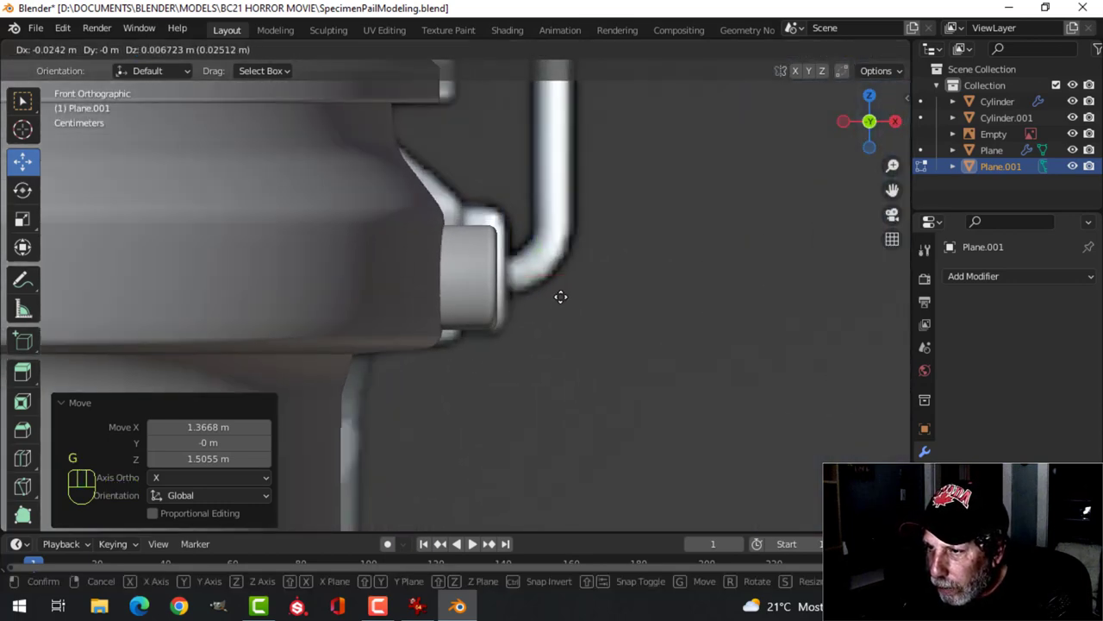
left_click(565, 298)
scroll(565, 300, "up", 2)
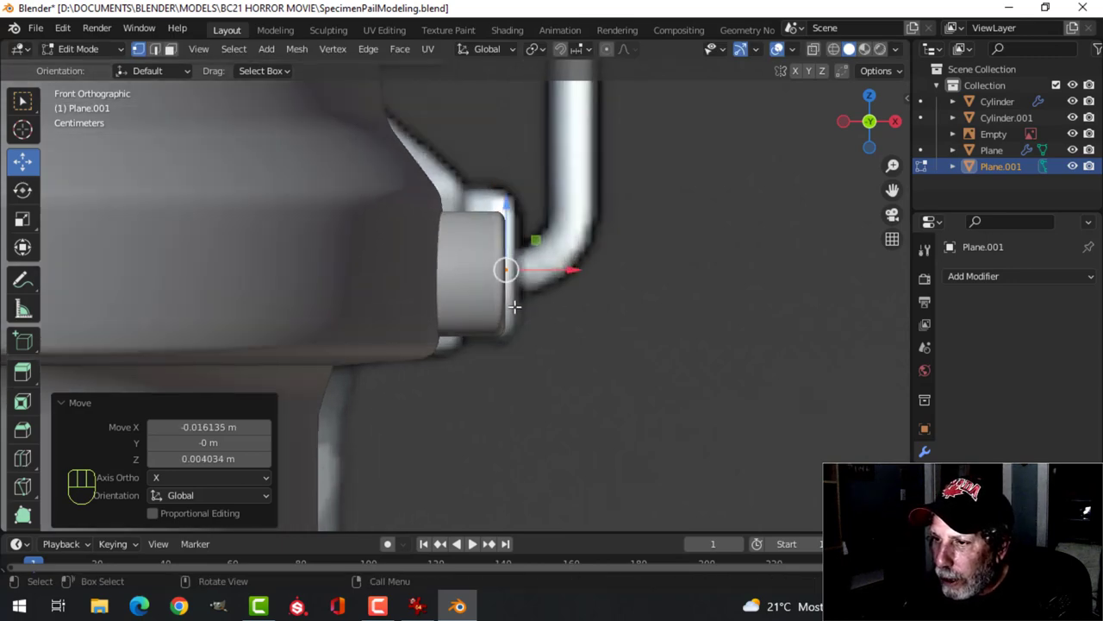
Extrude the vertex about 0.095 m outward along X from the knob to the handle's lower bend
scroll(526, 307, "down", 4)
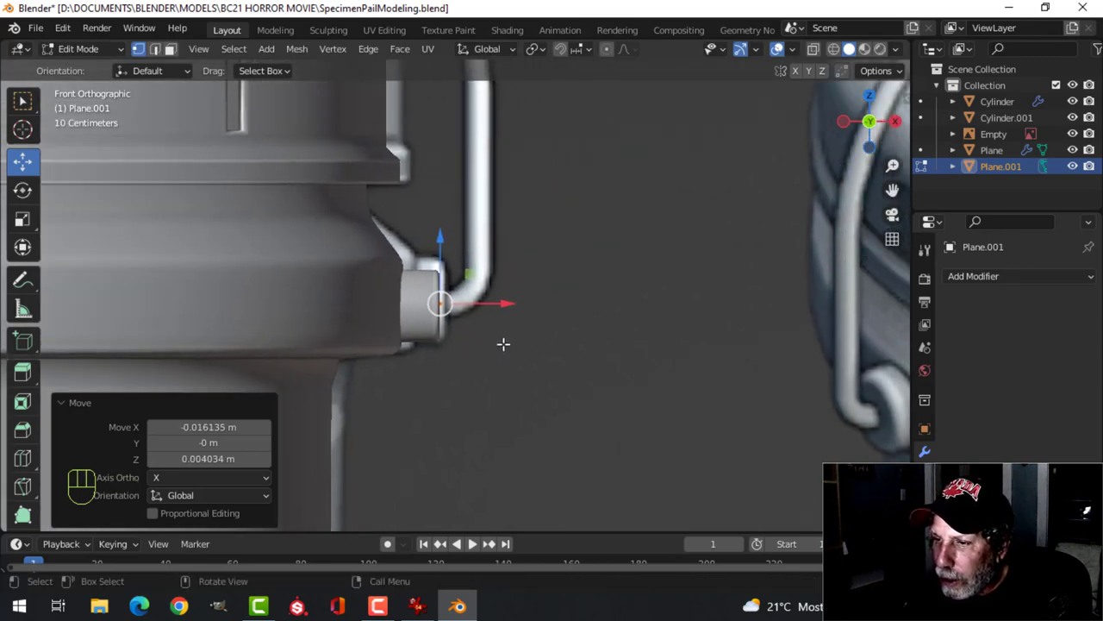
scroll(503, 344, "down", 1)
key("e")
right_click(513, 317)
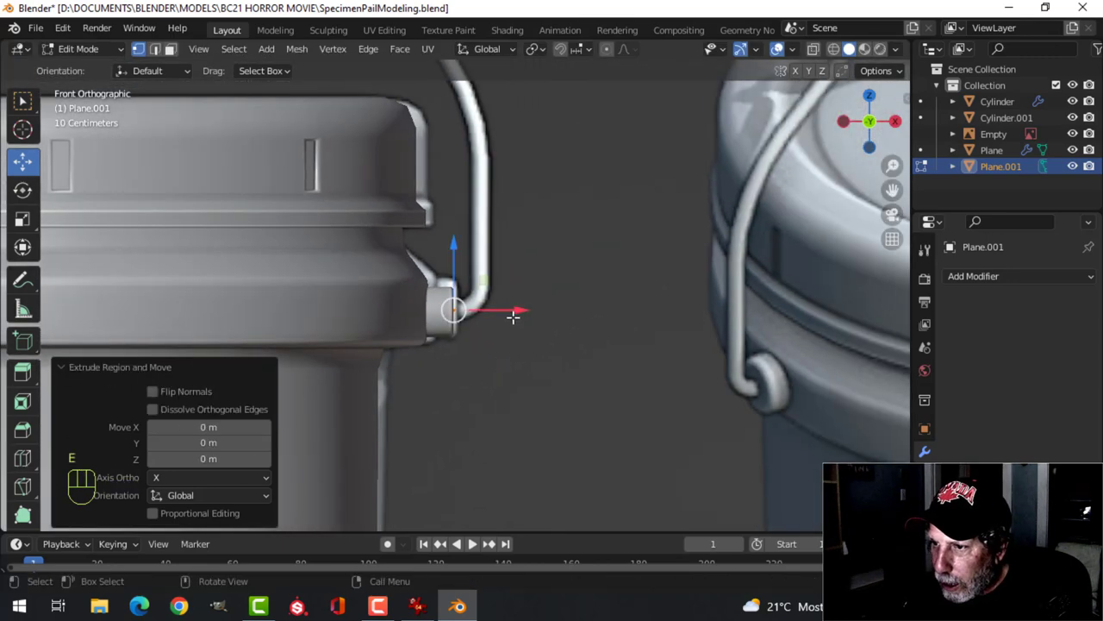
left_click_drag(512, 317, 544, 308)
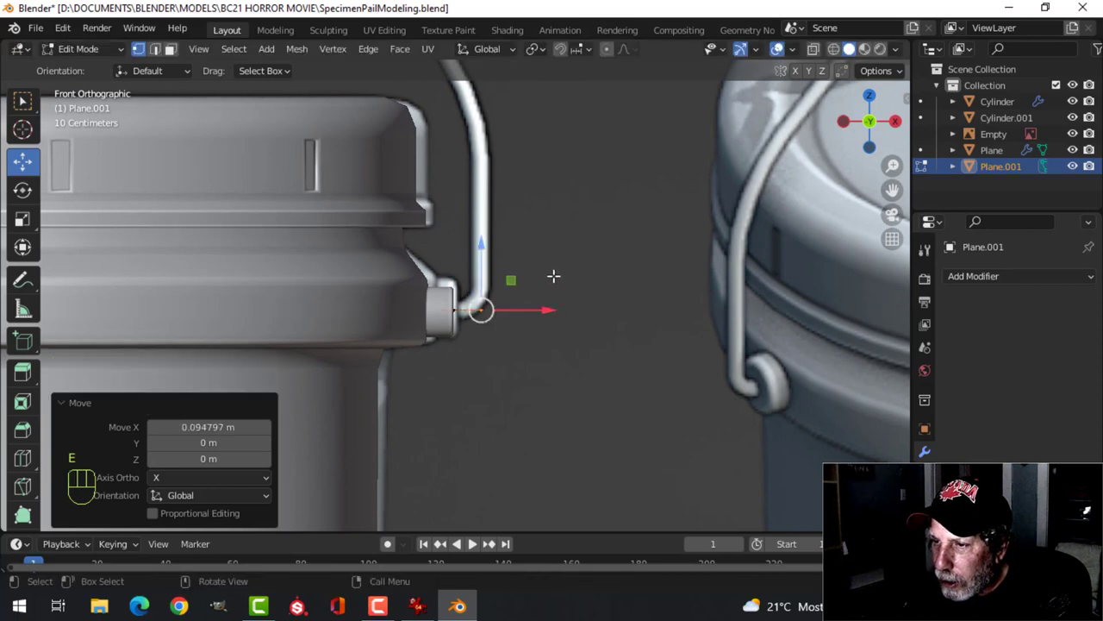
Extrude the lower bend vertex about 0.867 m straight up along Z to form the handle's vertical side
middle_click_drag(554, 276, 594, 389, "shift")
key("e")
right_click(591, 377)
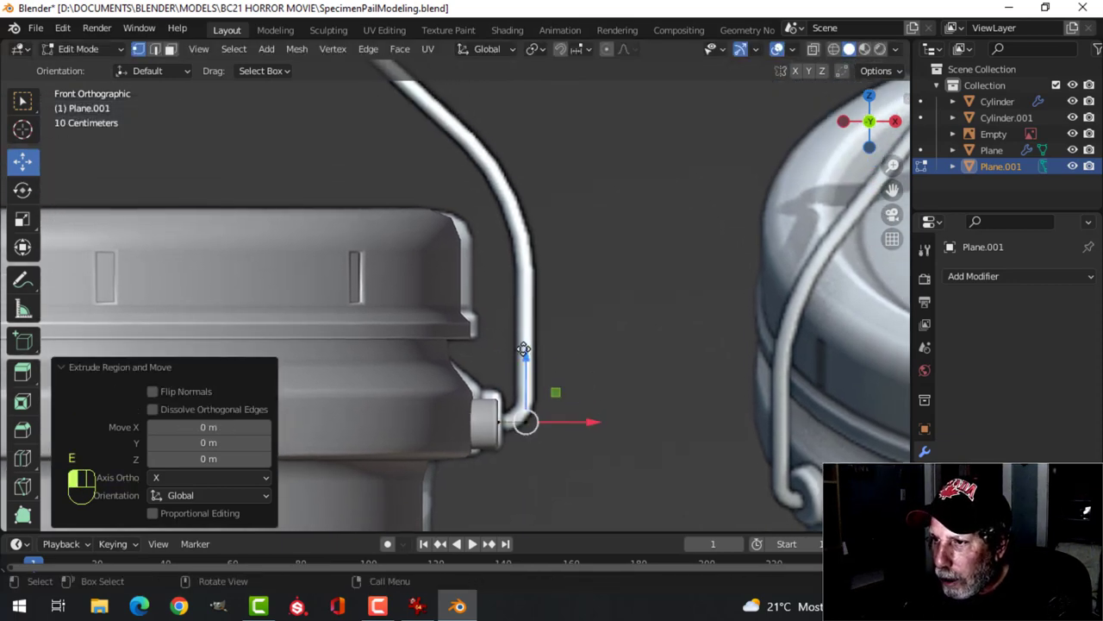
key("e")
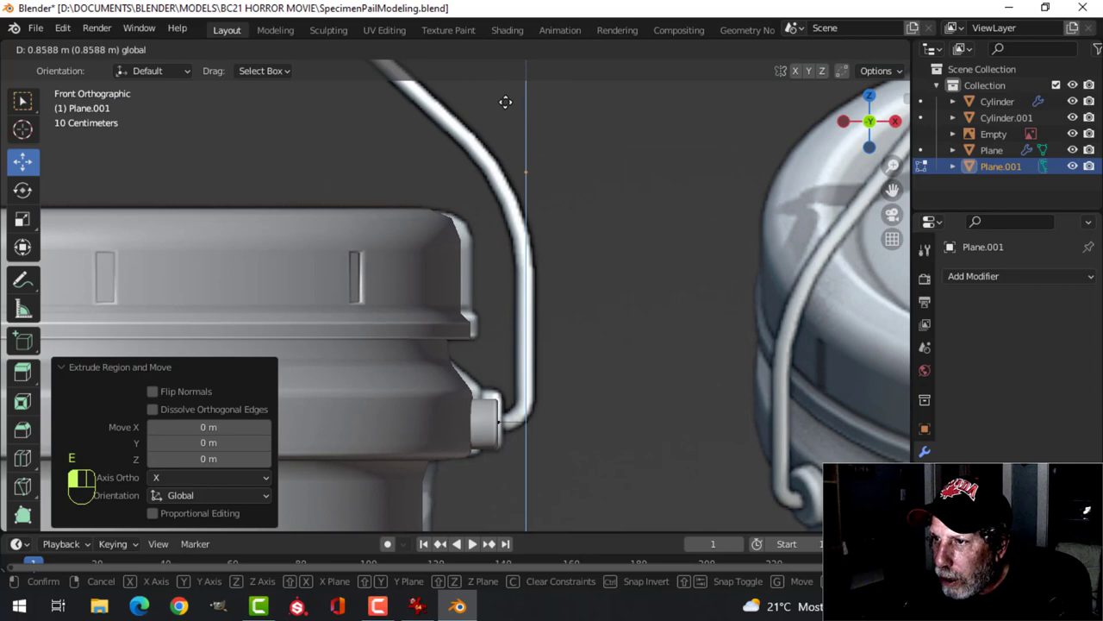
left_click(506, 102)
Extrude the upper vertex diagonally inward along the reference handle to the bend just below the grip
scroll(508, 172, "down", 3)
middle_click_drag(564, 232, 633, 311, "shift")
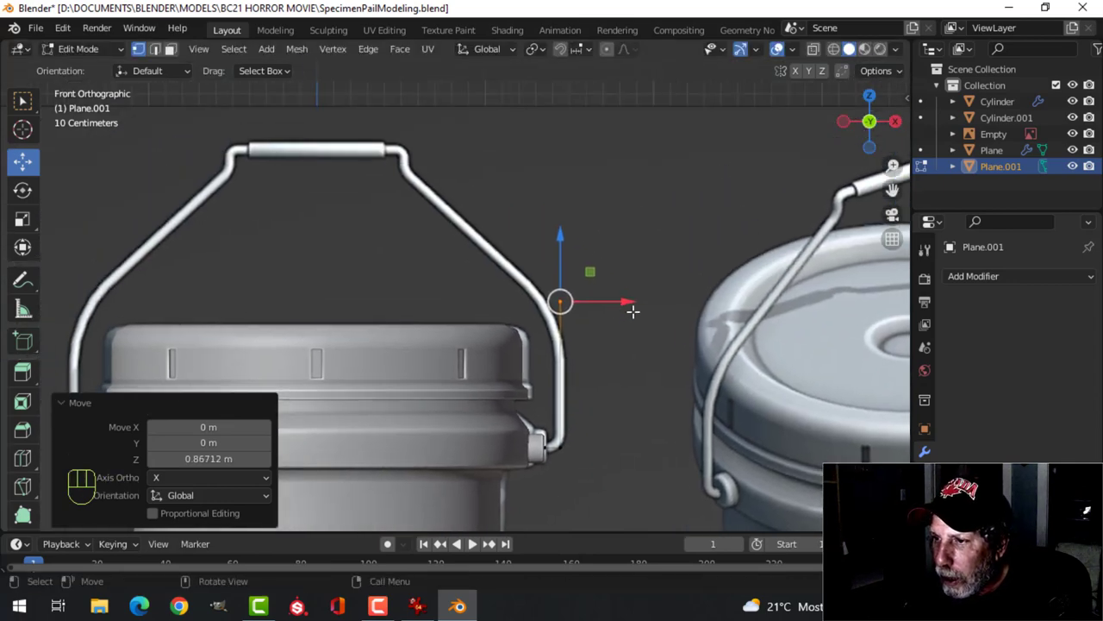
key("e")
right_click(623, 298)
key("g")
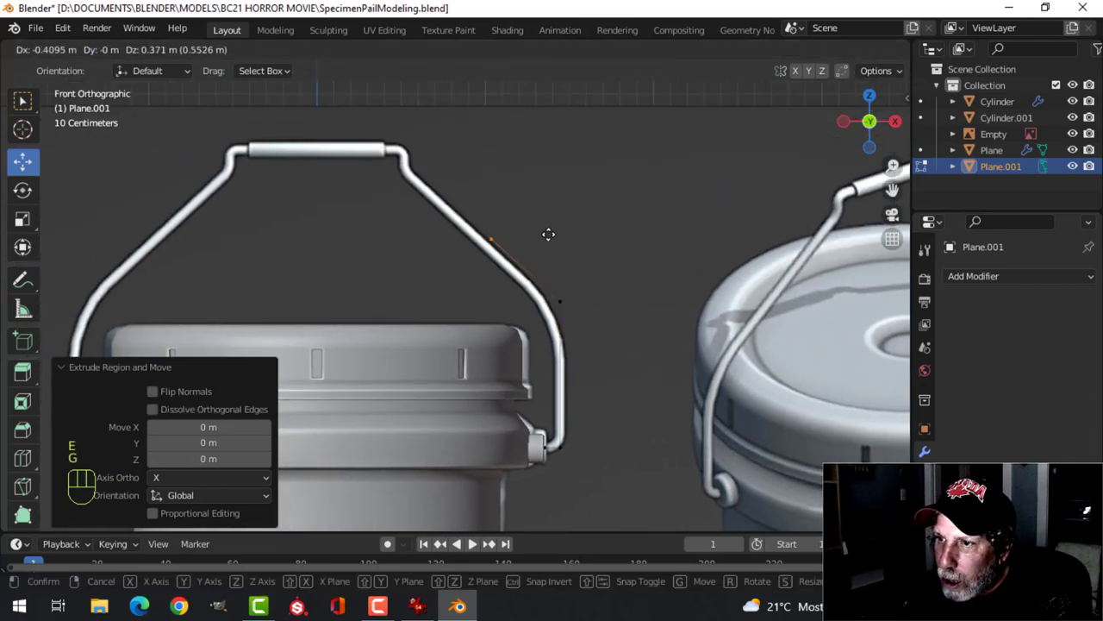
left_click(472, 172)
Extrude the vertex below the grip to the handle's upper corner, about -0.027 m in X and 0.128 m in Z
key("a")
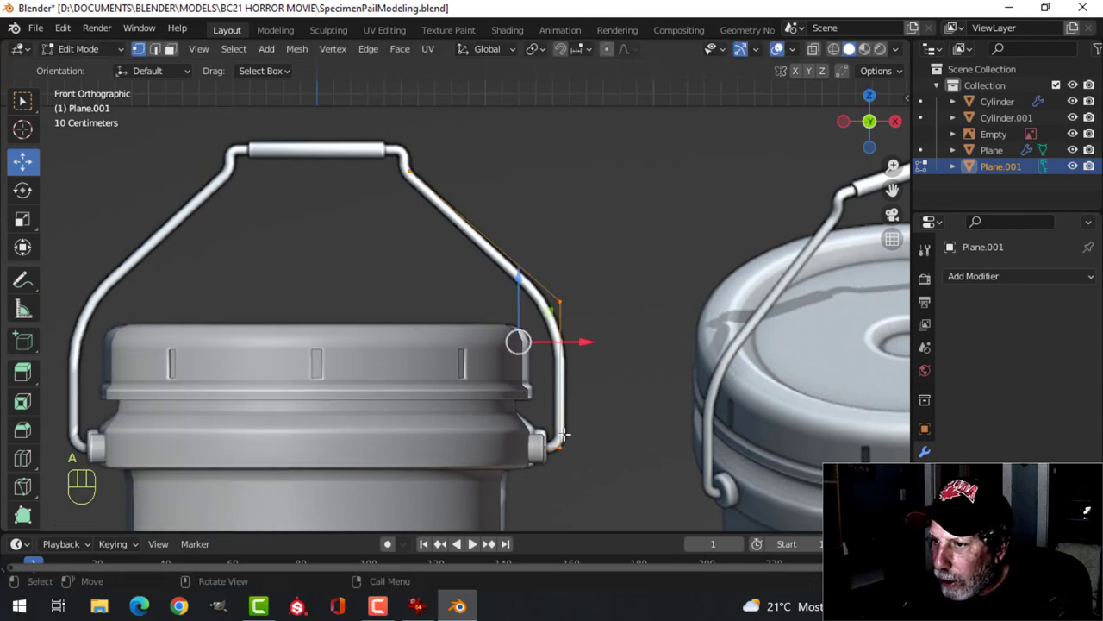
middle_click_drag(552, 239, 598, 385, "shift")
scroll(598, 384, "up", 3)
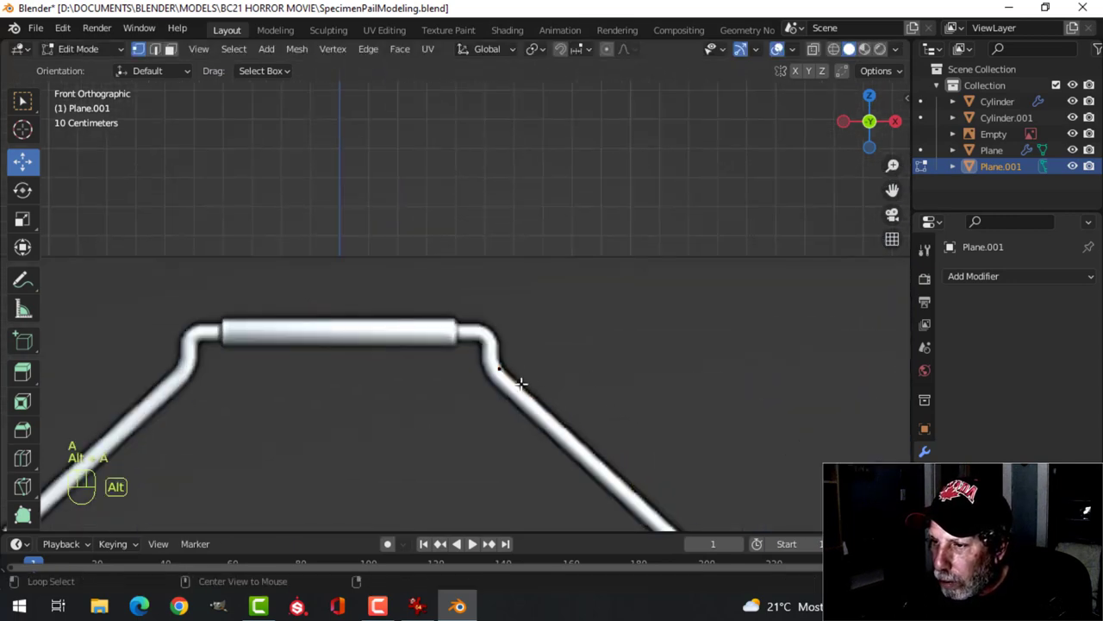
key("alt+a")
middle_click_drag(534, 373, 558, 345, "shift")
scroll(569, 359, "up", 2)
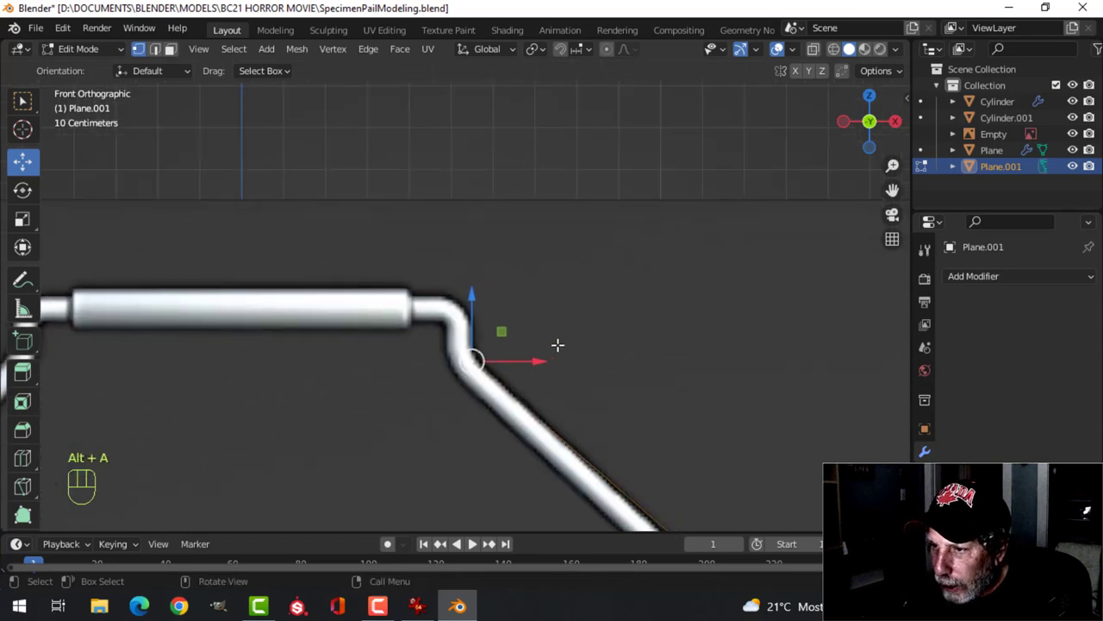
key("e")
right_click(504, 320)
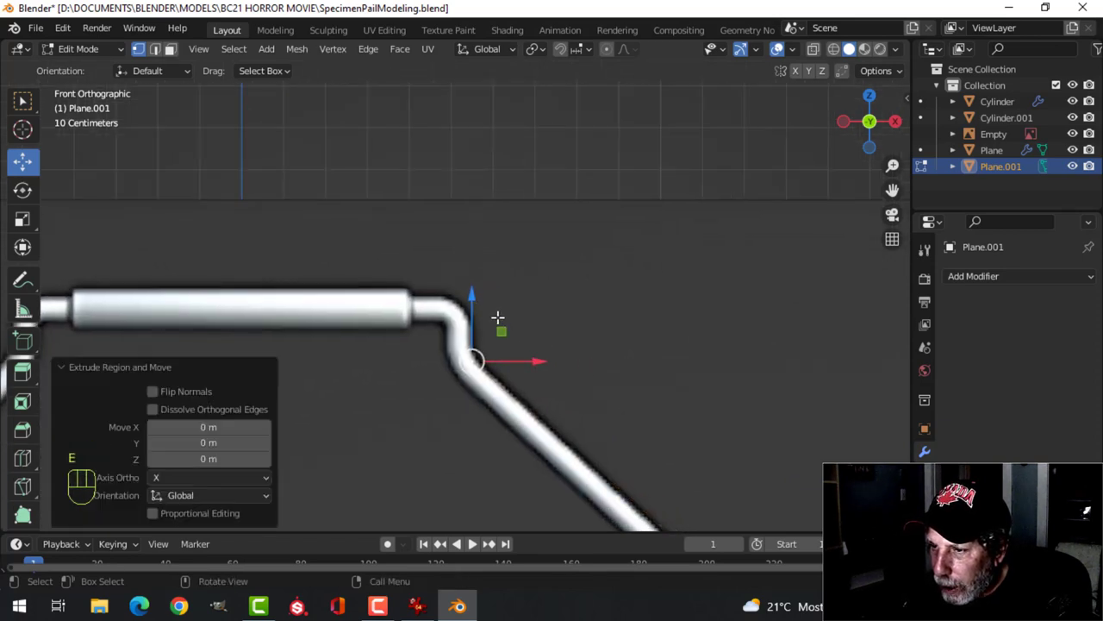
key("e")
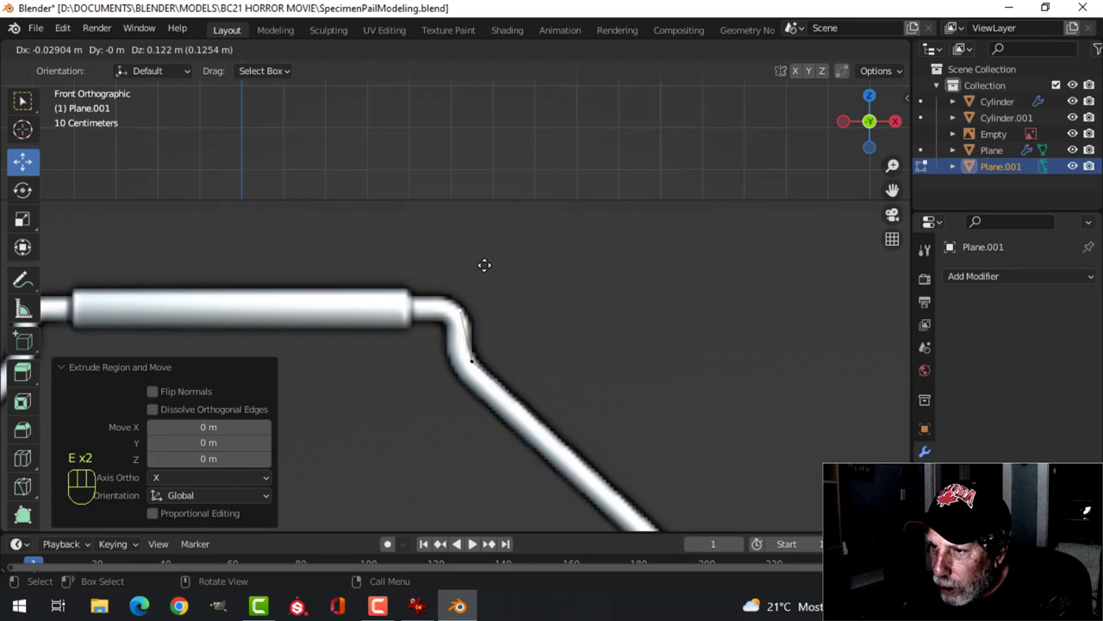
left_click(485, 262)
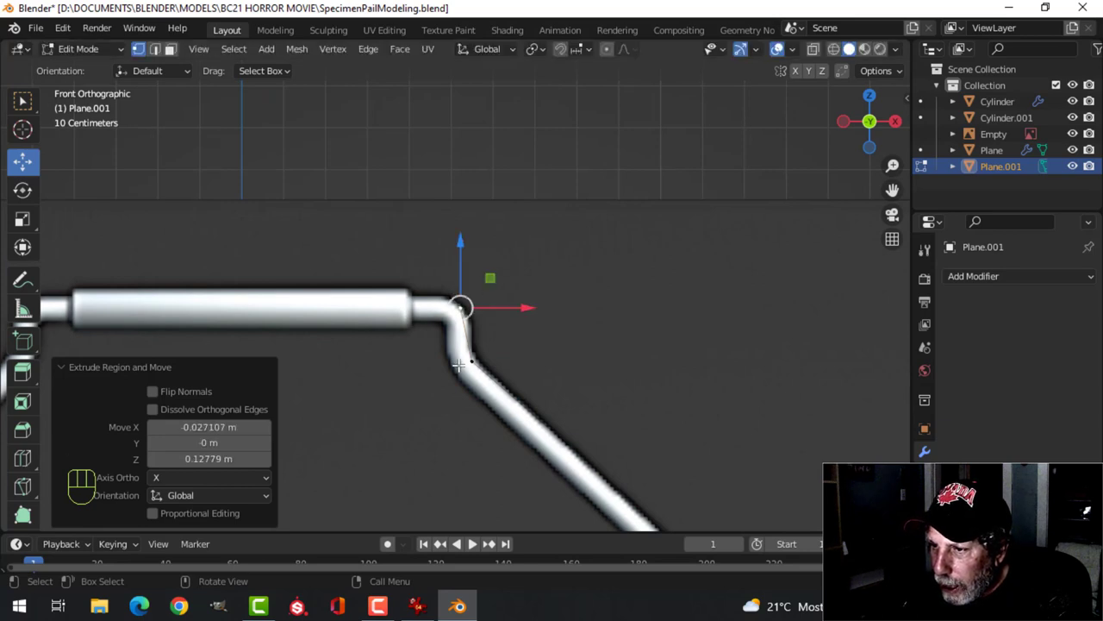
Extrude the upper corner vertex about 0.254 m inward along X into the grip
middle_click_drag(537, 354, 561, 377, "shift")
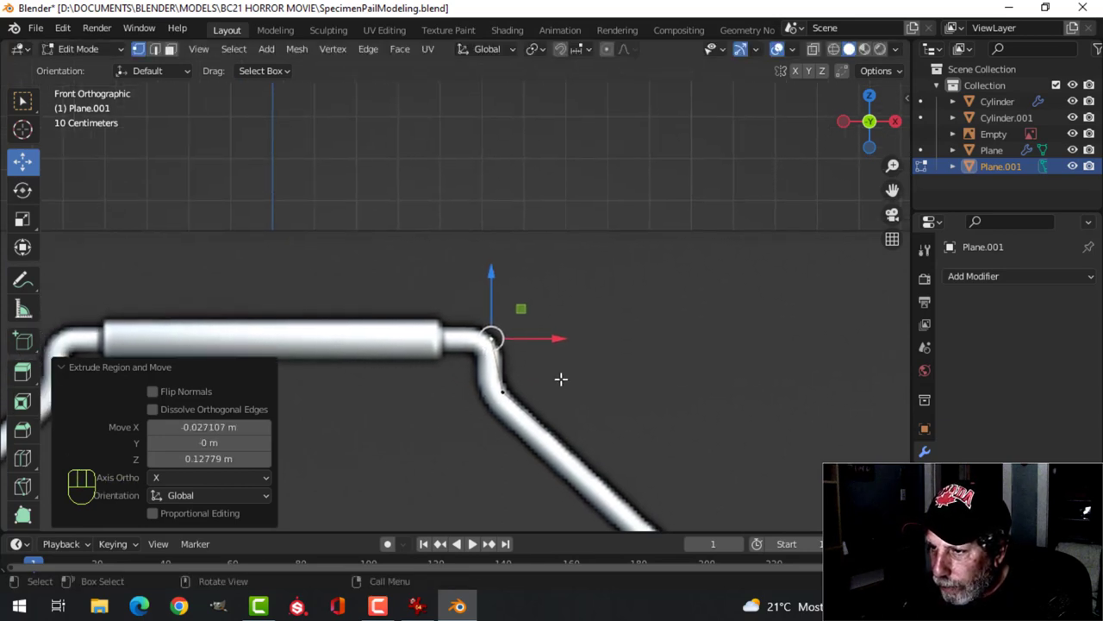
key("e")
left_click(503, 365)
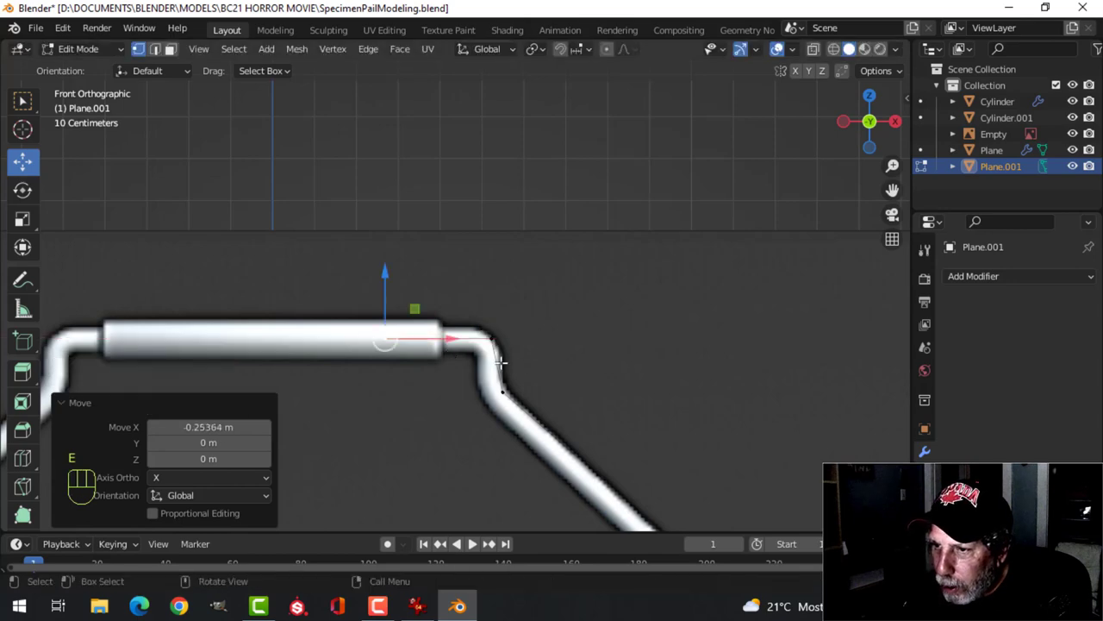
Leave Edit Mode and add a Mirror modifier on the X axis to the handle outline
scroll(546, 367, "down", 4)
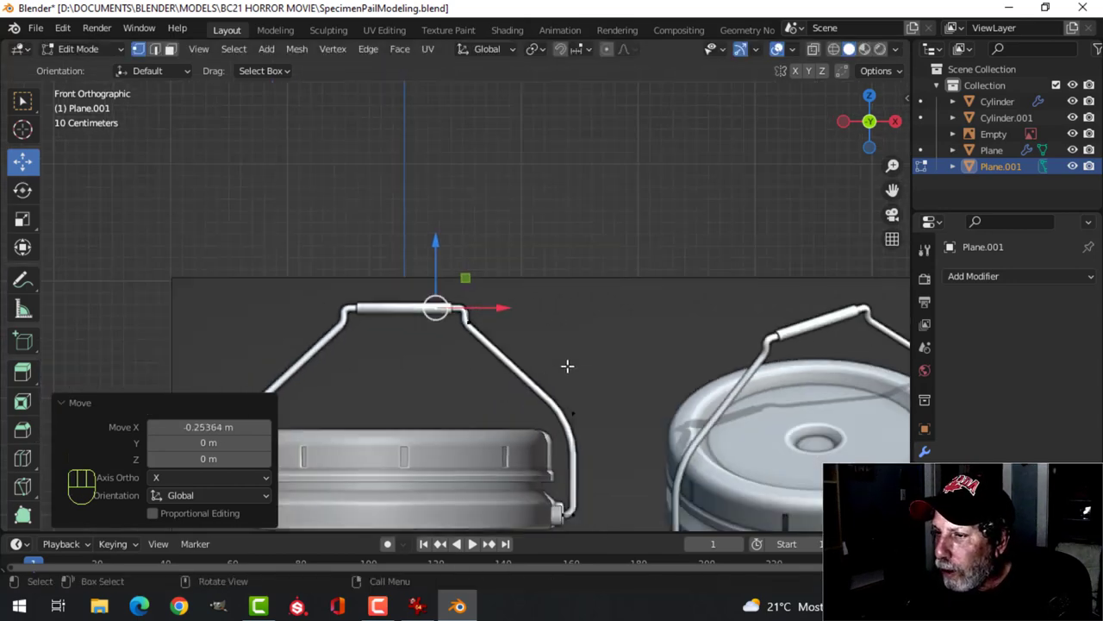
key("Tab")
left_click(970, 278)
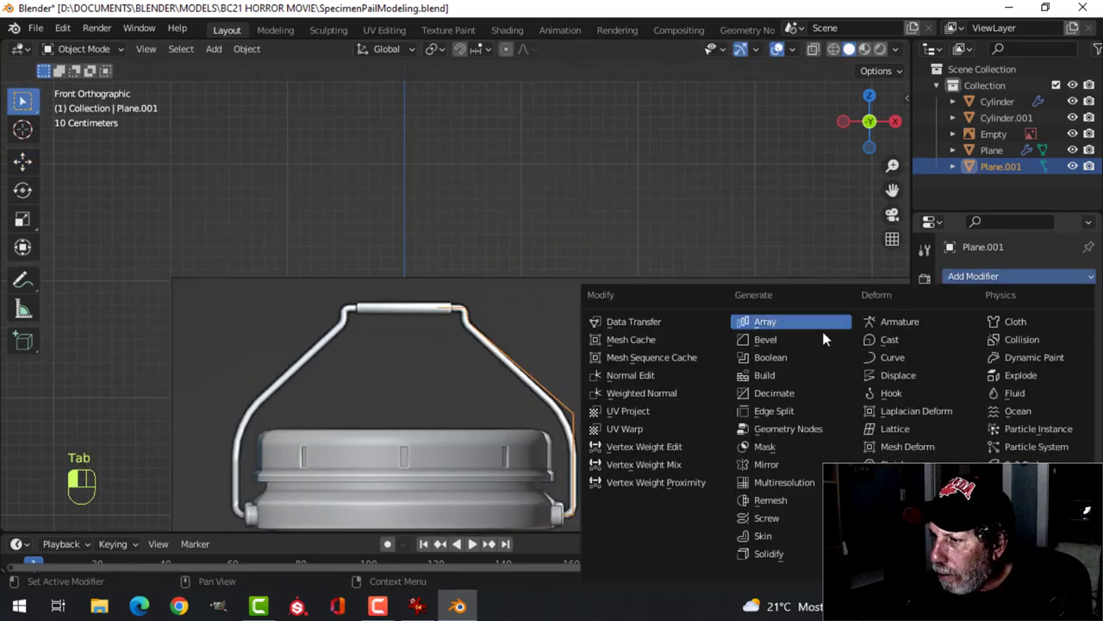
left_click(792, 467)
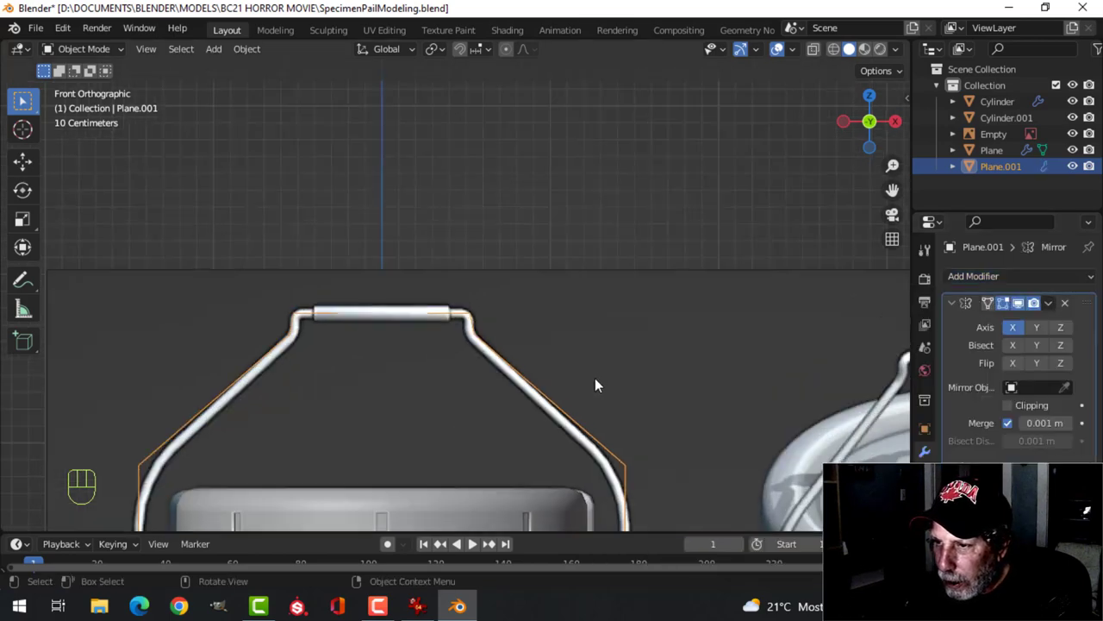
Return to Edit Mode, switch to wireframe shading and enable Clipping on the handle's Mirror modifier
scroll(594, 377, "down", 2)
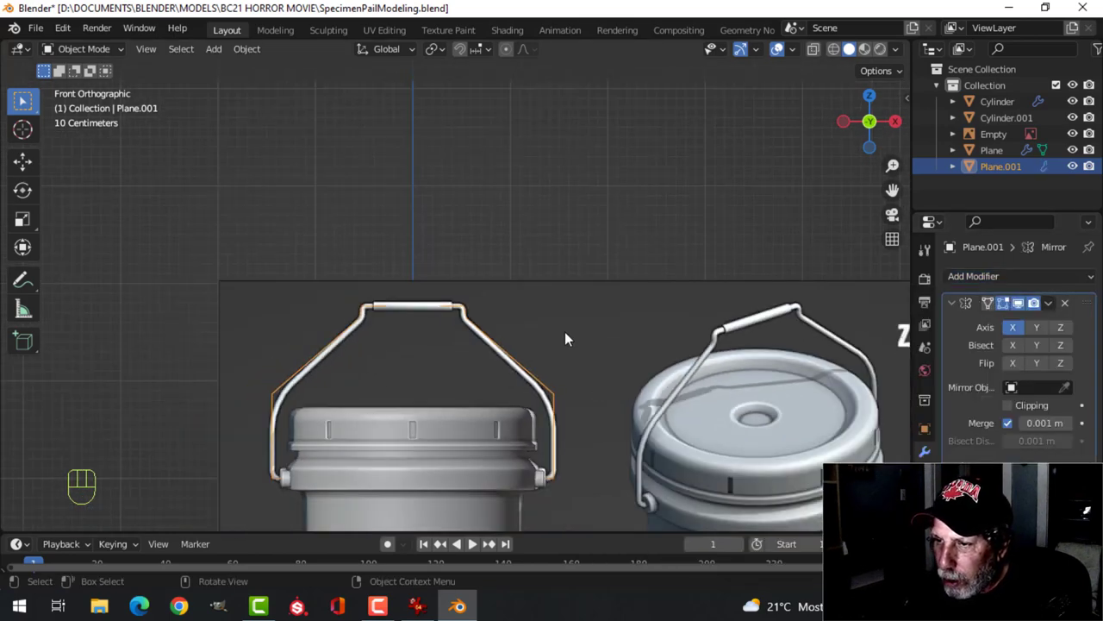
key("Tab")
scroll(563, 337, "up", 3)
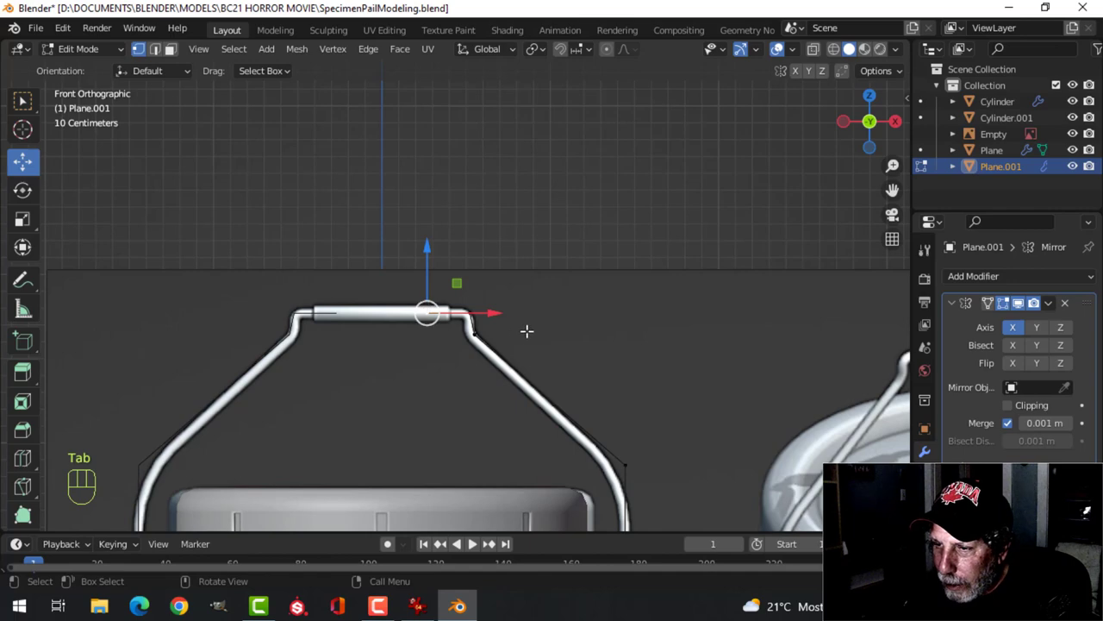
key("z")
left_click(437, 340)
scroll(510, 345, "up", 2)
middle_click_drag(509, 345, 546, 264, "shift")
left_click(1010, 406)
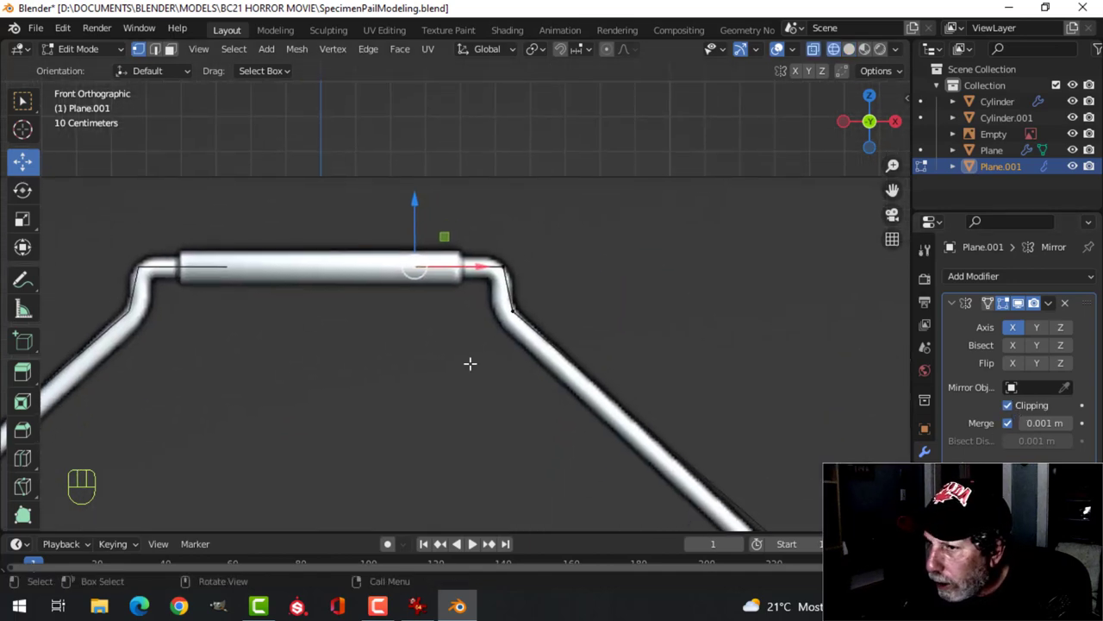
Move the grip's inner end vertex along X onto the mirror centre line to close the handle outline
scroll(334, 316, "up", 3)
left_click_drag(459, 254, 215, 255)
scroll(194, 330, "down", 2)
scroll(285, 340, "down", 2)
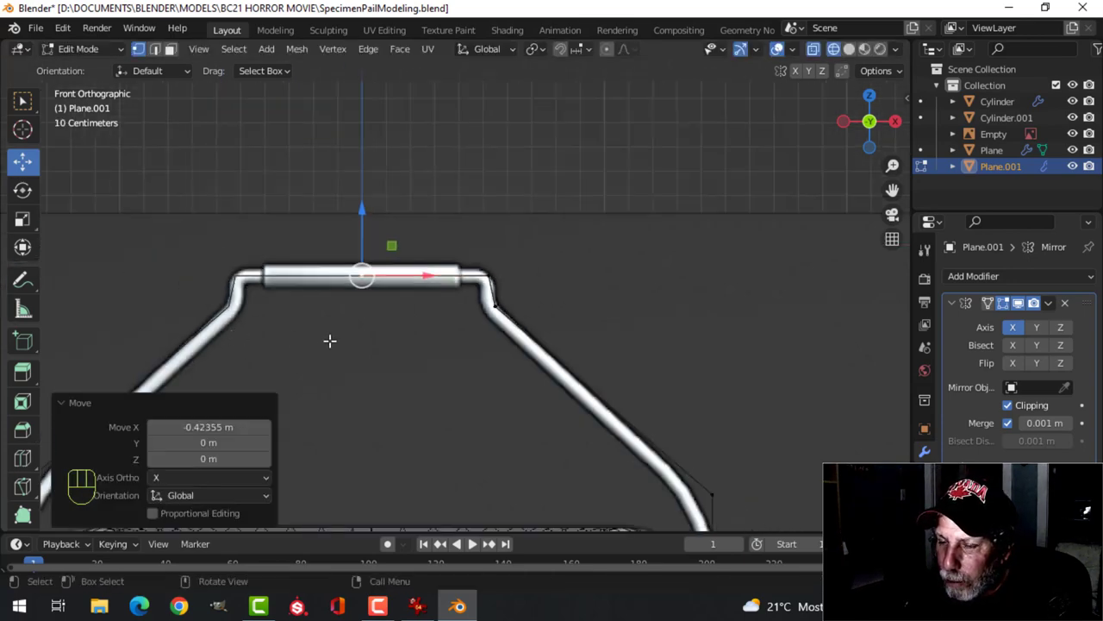
Leave Edit Mode, hide the reference image and inspect the handle outline against the pail in perspective
key("Tab")
scroll(444, 343, "down", 3)
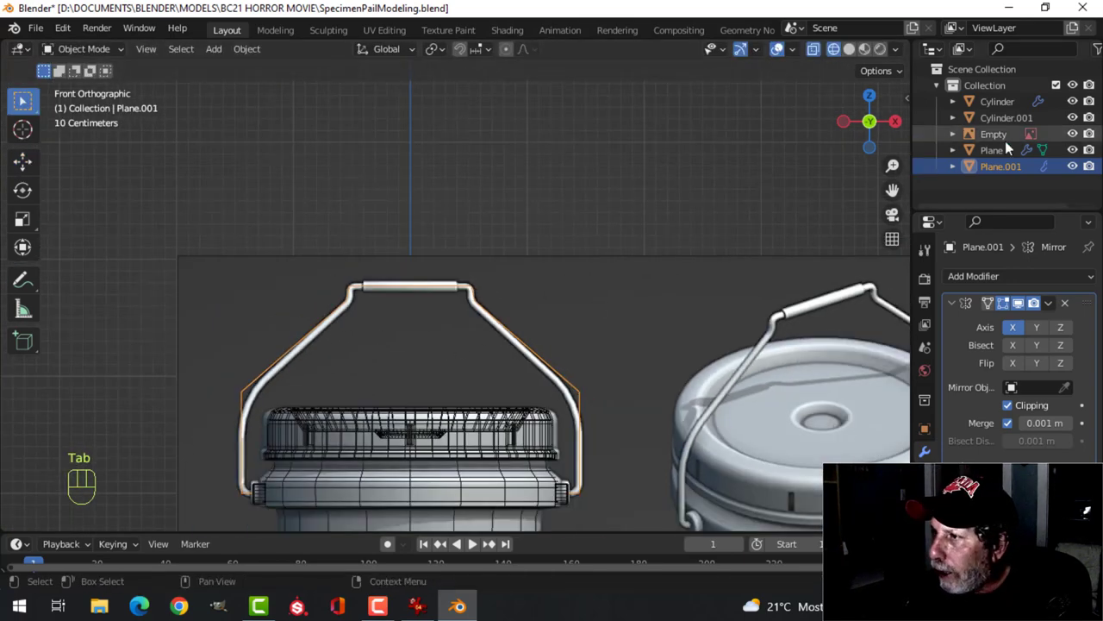
left_click(1072, 133)
scroll(551, 345, "up", 2)
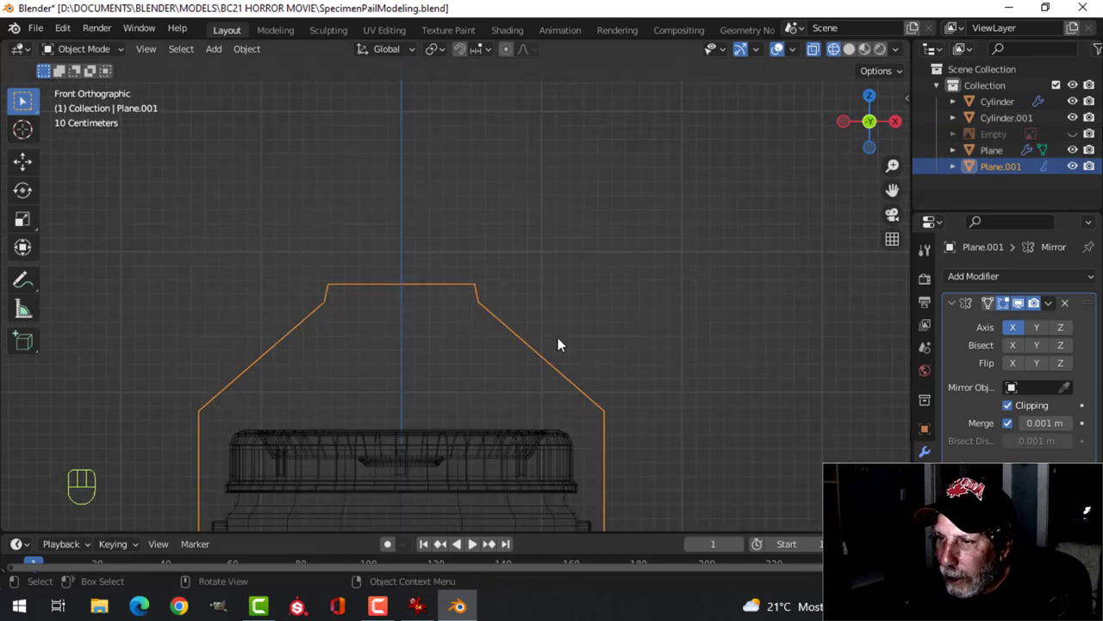
middle_click_drag(539, 360, 520, 334, "shift")
scroll(521, 341, "up", 2)
scroll(517, 332, "up", 1)
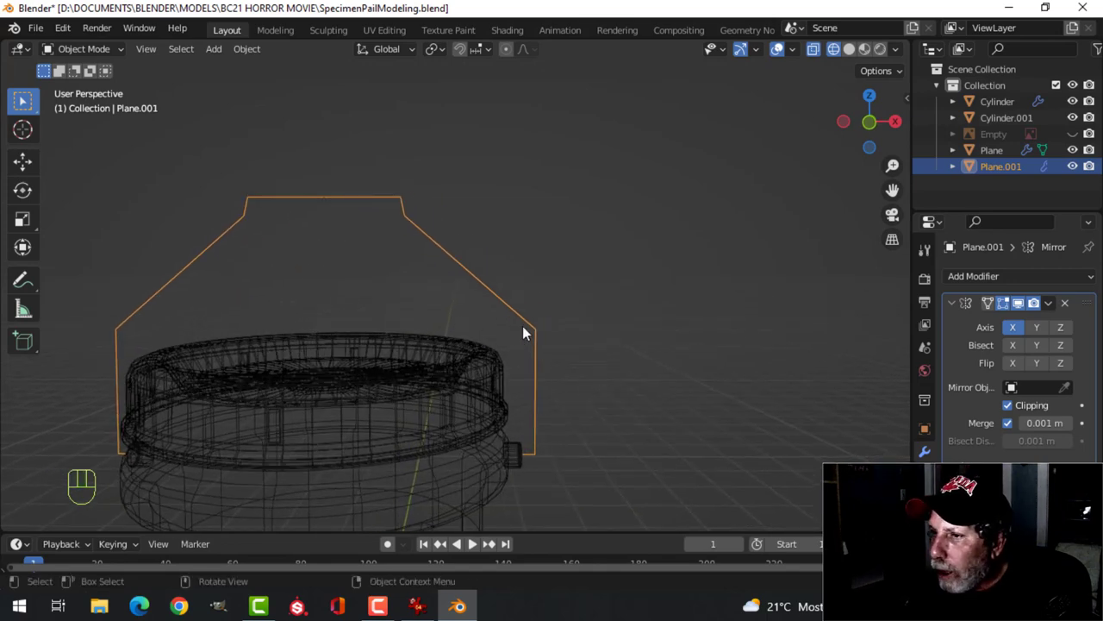
Select the handle's outer bend vertex above the vertical side and show the reference image again in front view
key("Tab")
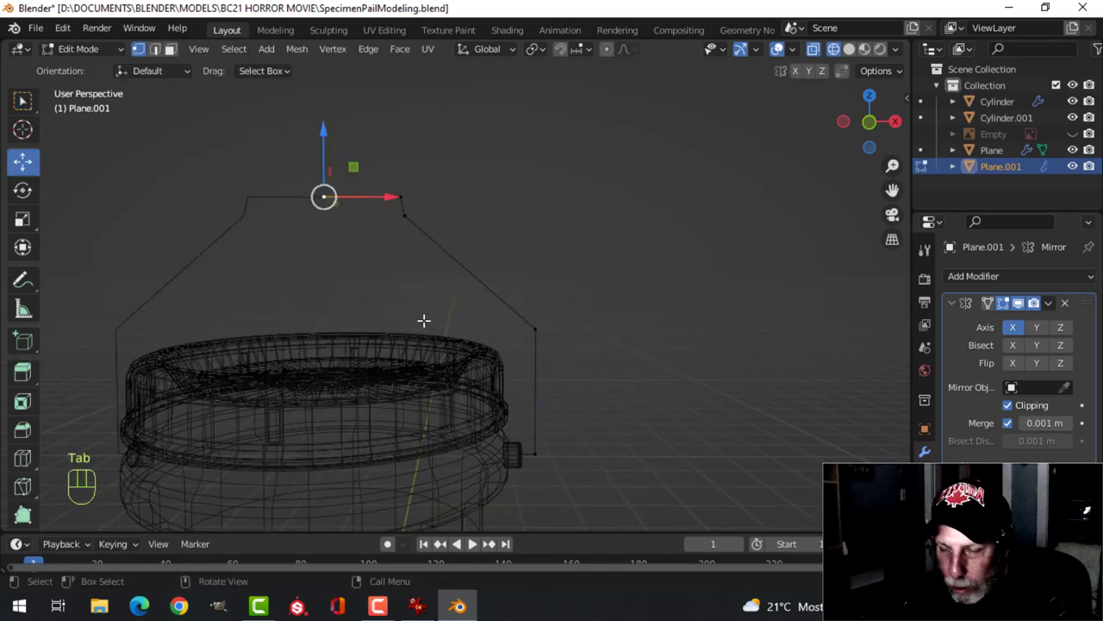
key("alt+a")
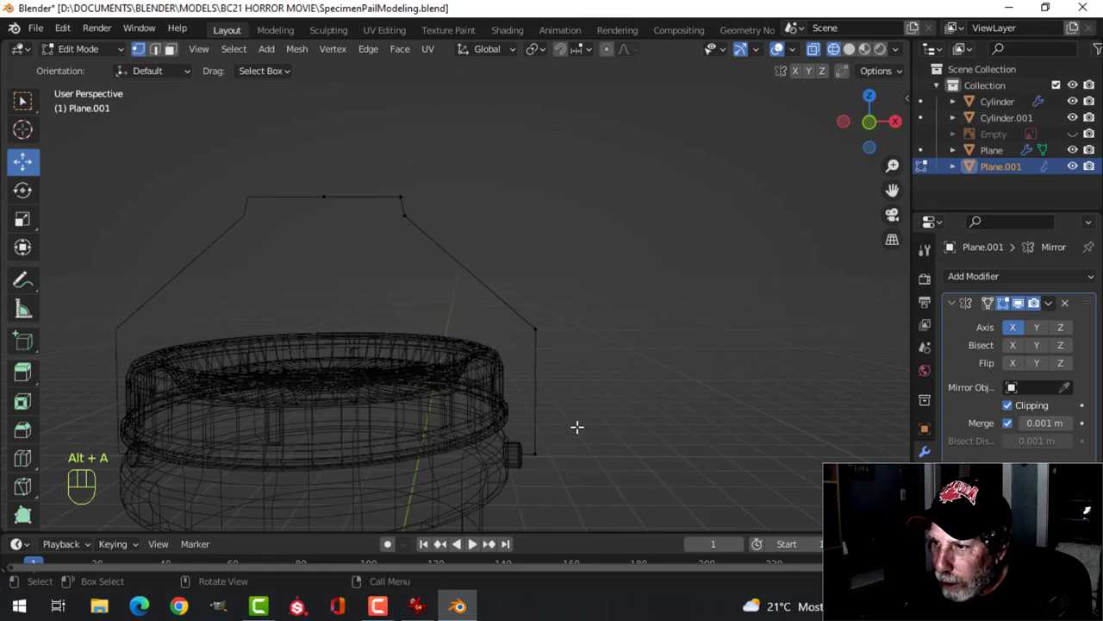
middle_click_drag(577, 425, 539, 284)
left_click(531, 286)
middle_click_drag(566, 348, 598, 339)
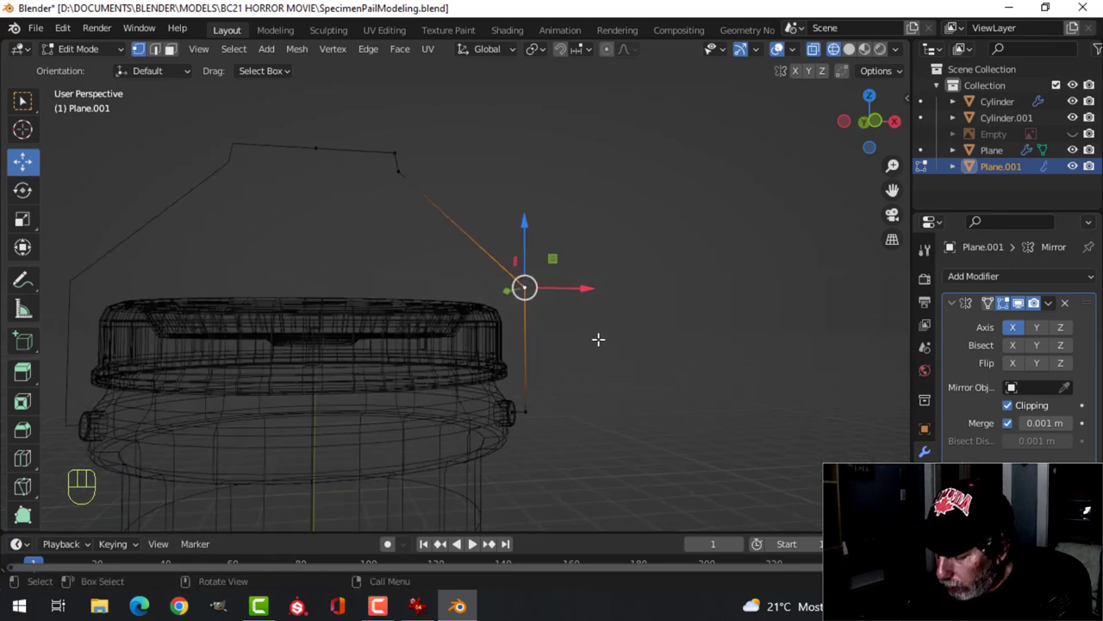
left_click(1073, 134)
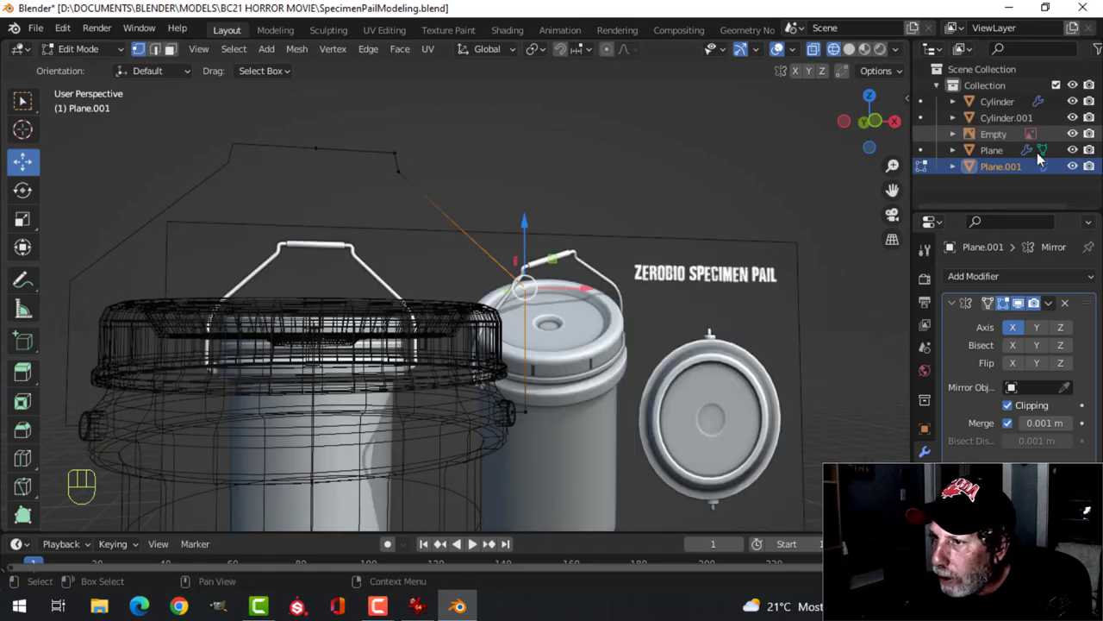
key("KP_1")
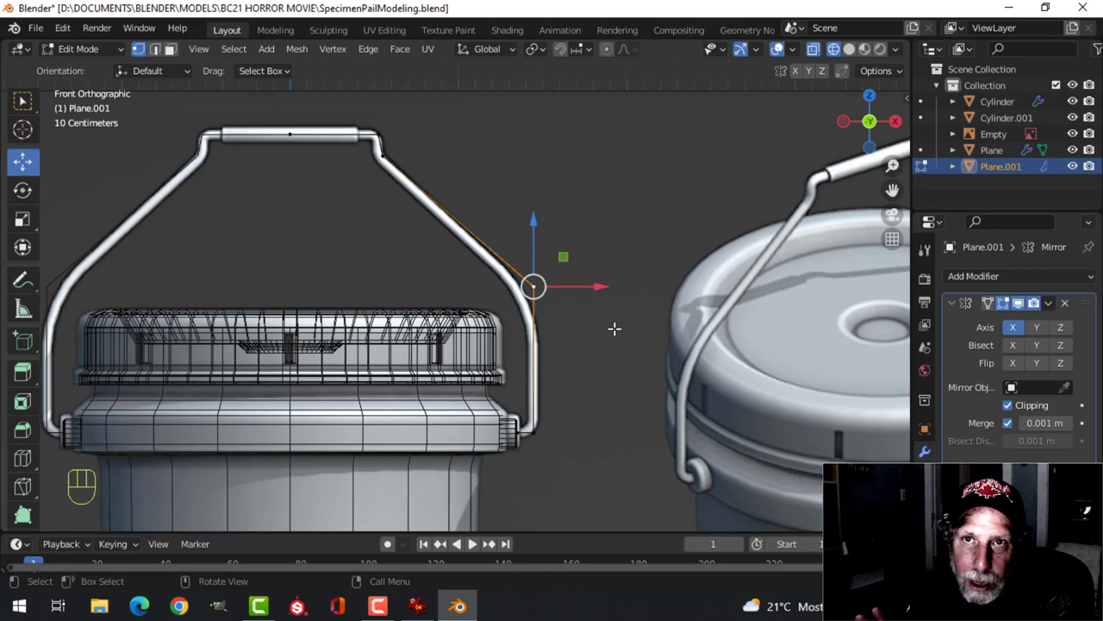
Bevel the selected outer bend vertex of the handle with 4 segments and a width of about 0.328 m
key("ctrl+shift+b")
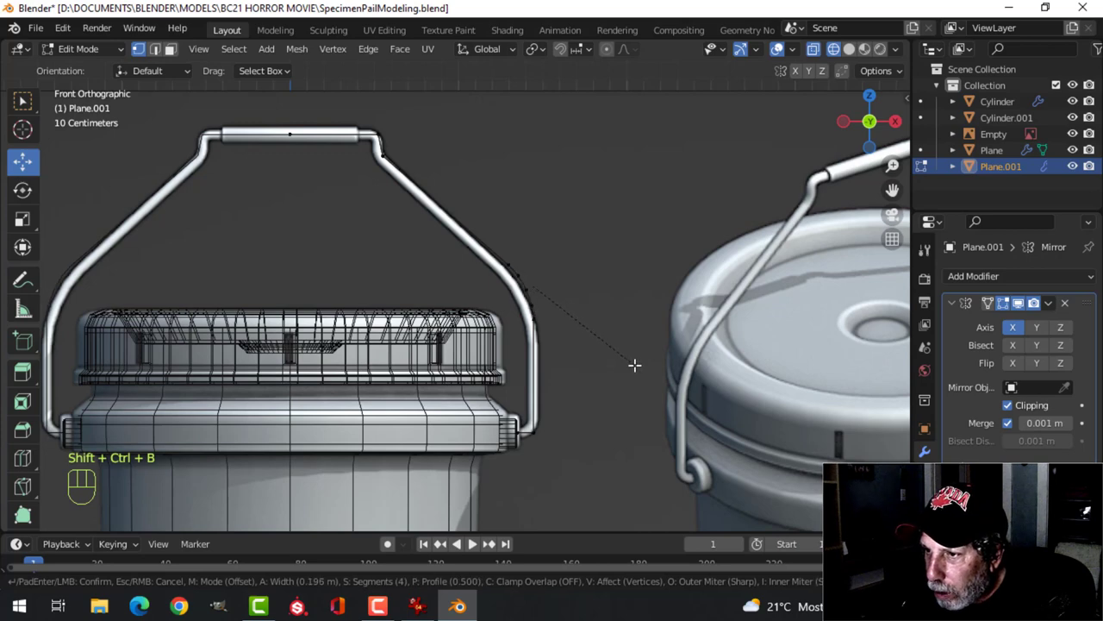
scroll(634, 365, "down", 1)
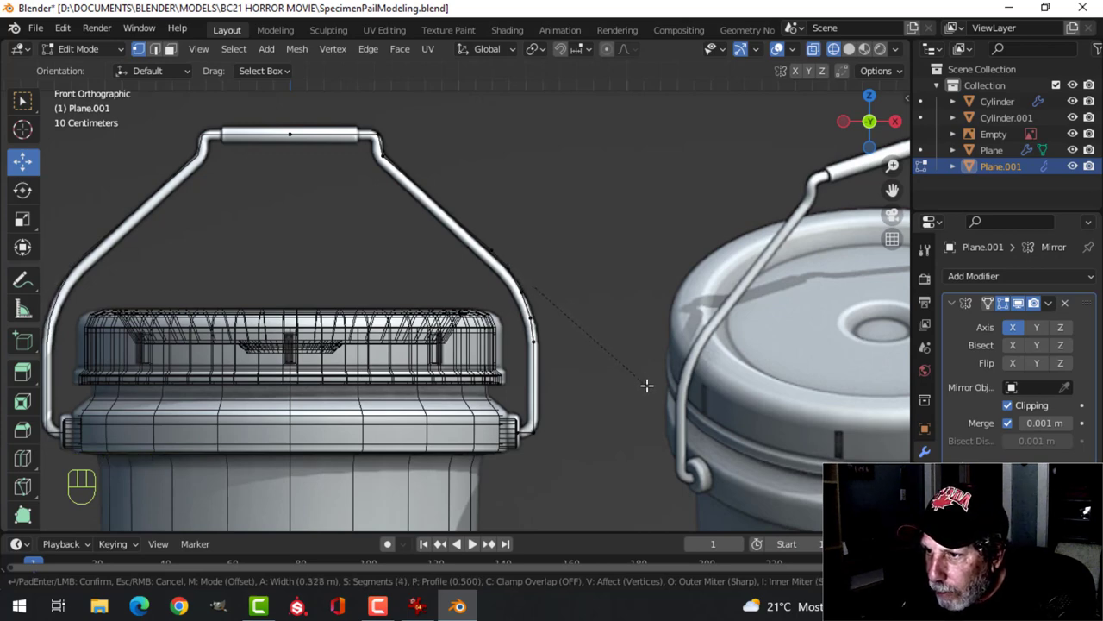
left_click(647, 386)
key("a")
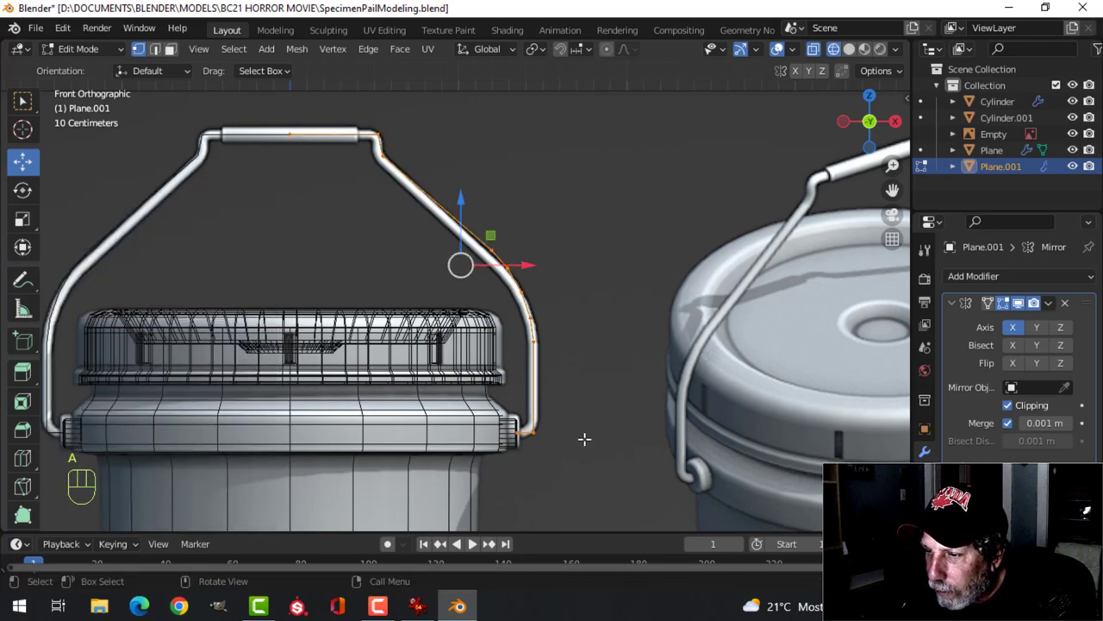
Bevel the handle's lower corner vertex beside the pail's side peg with 4 segments and a width of about 0.094 m
scroll(585, 439, "up", 2)
middle_click_drag(585, 439, 583, 285, "shift")
key("alt+a")
left_click(572, 369)
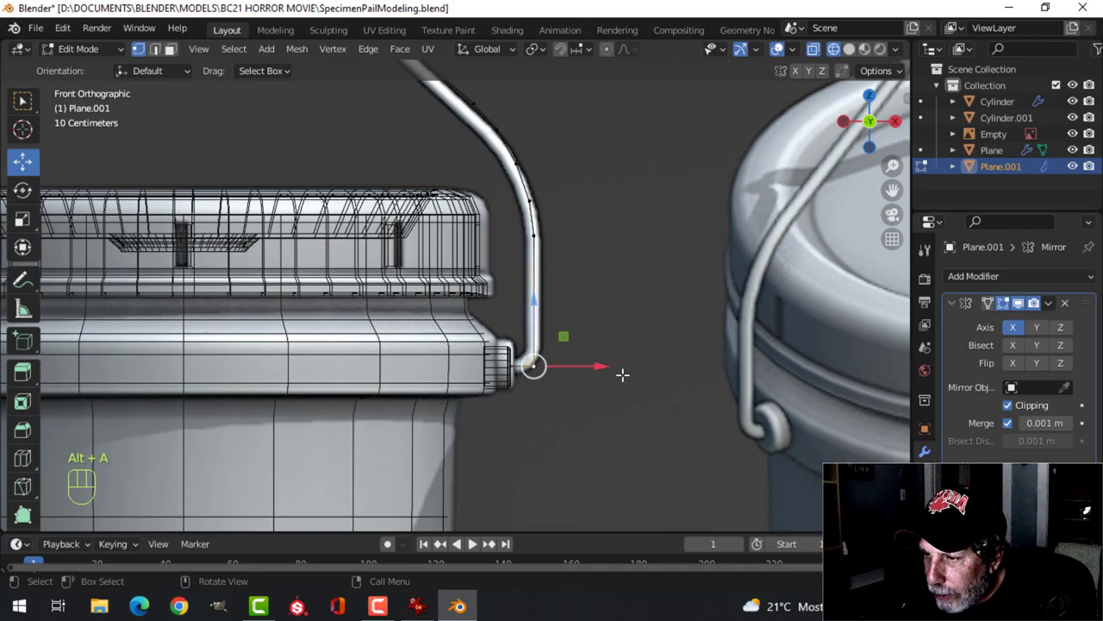
middle_click_drag(623, 374, 619, 303, "shift")
scroll(603, 283, "up", 3)
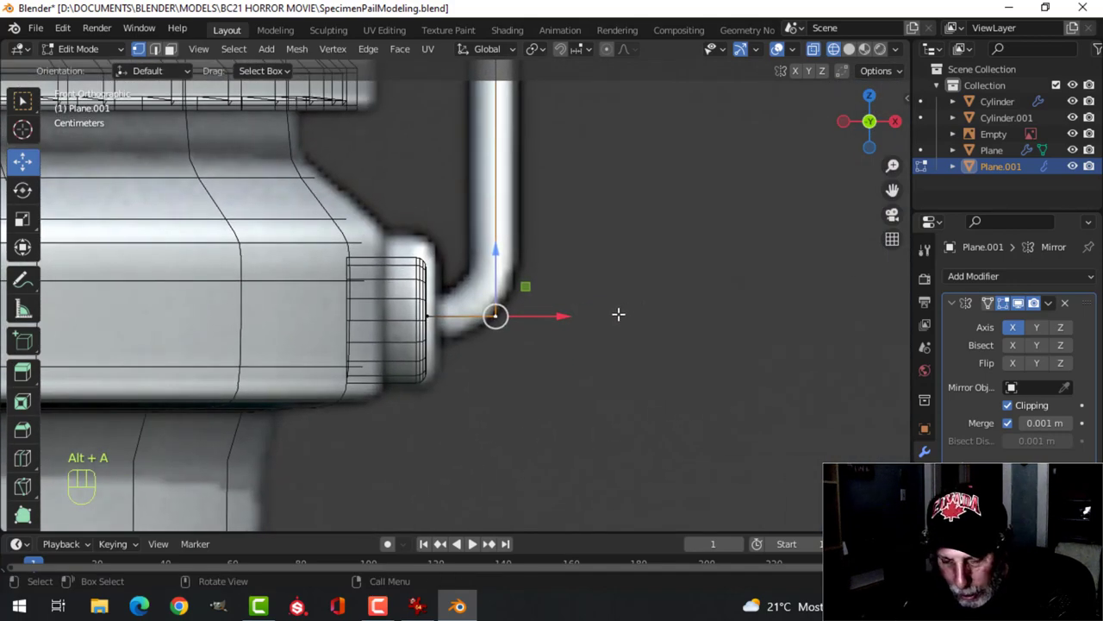
key("shift+ctrl+b")
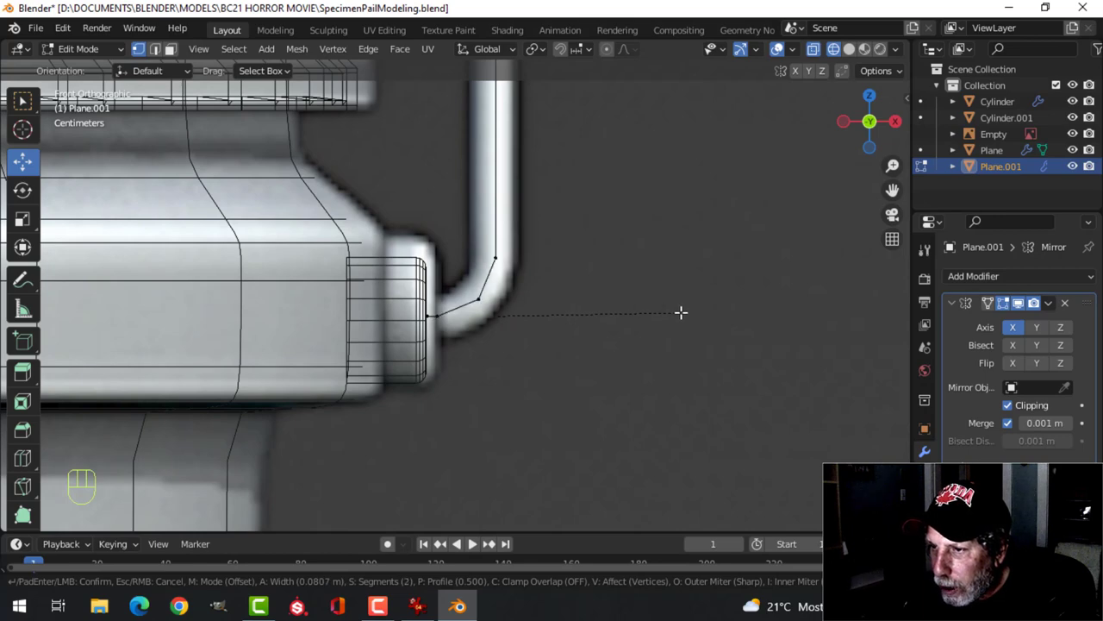
scroll(686, 313, "up", 1)
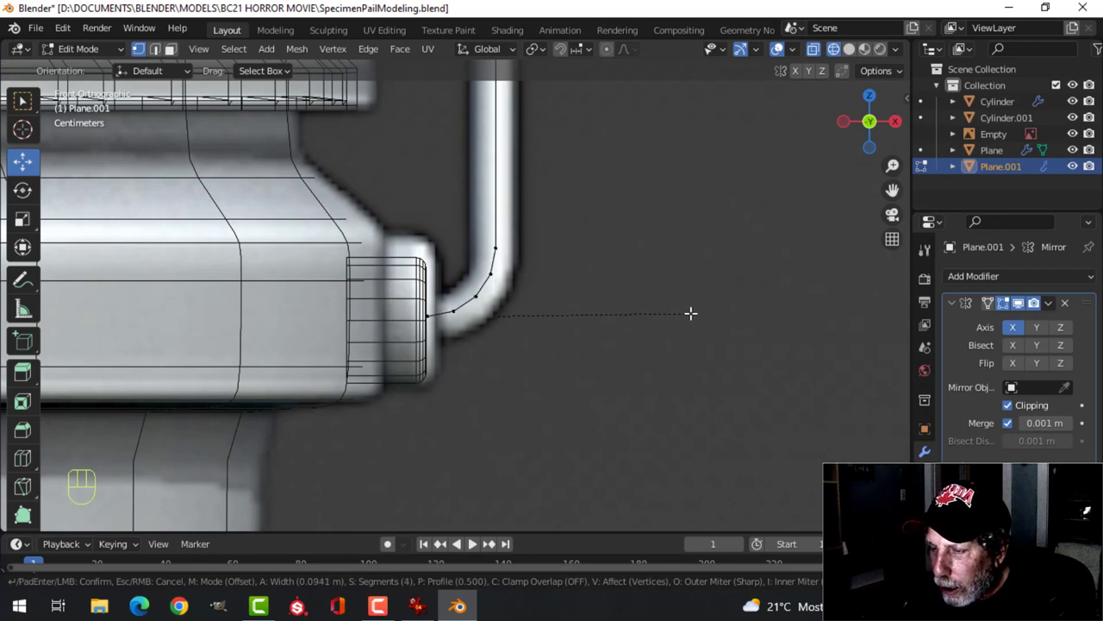
left_click(690, 313)
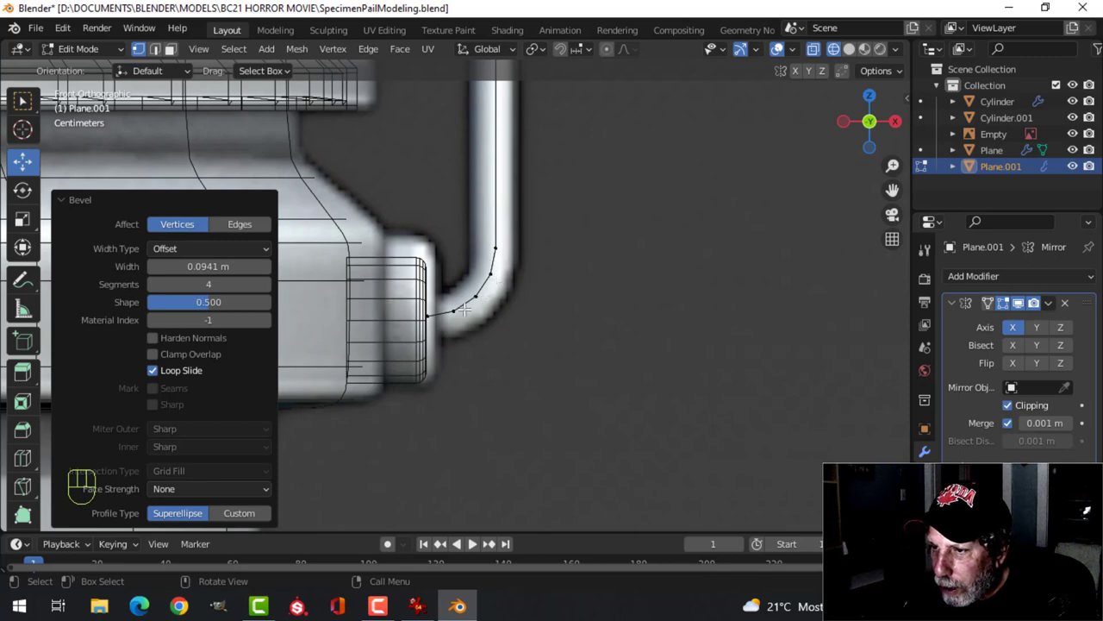
Bevel the bend vertex where the sloped wire meets the short drop below the grip, using 4 segments and about 0.038 m width
scroll(575, 289, "down", 3)
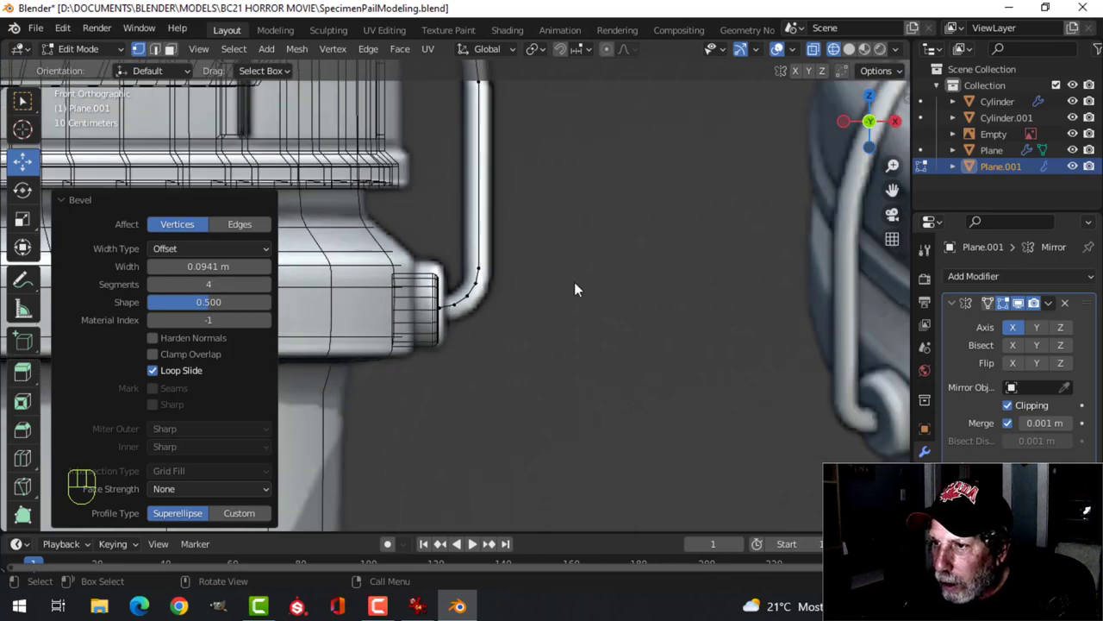
scroll(577, 226, "down", 3)
middle_click_drag(571, 222, 576, 258)
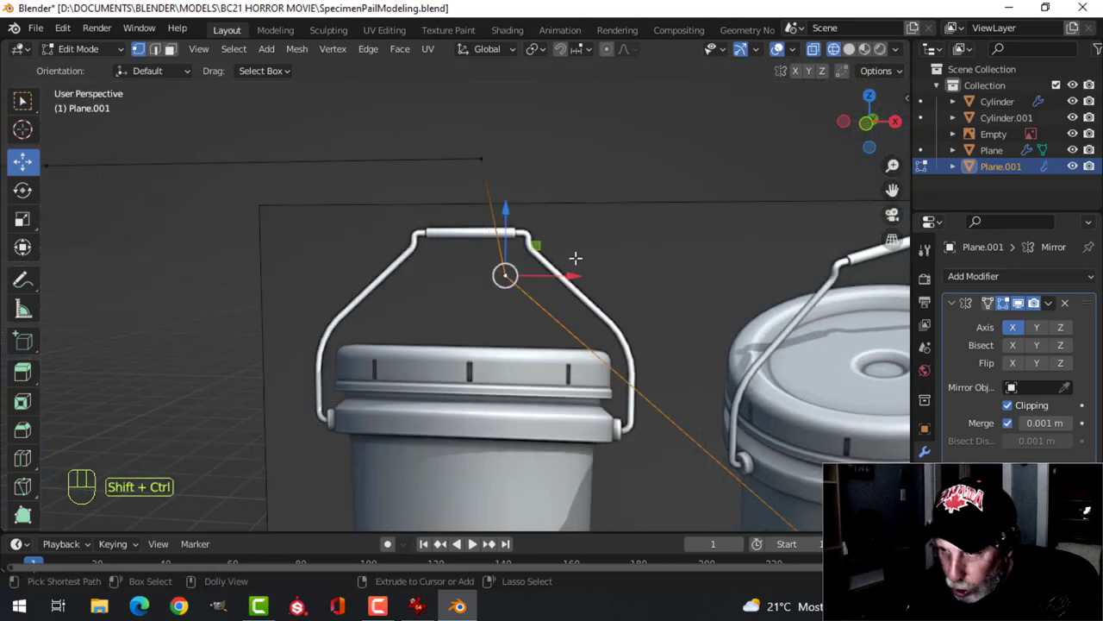
key("shift+ctrl+b")
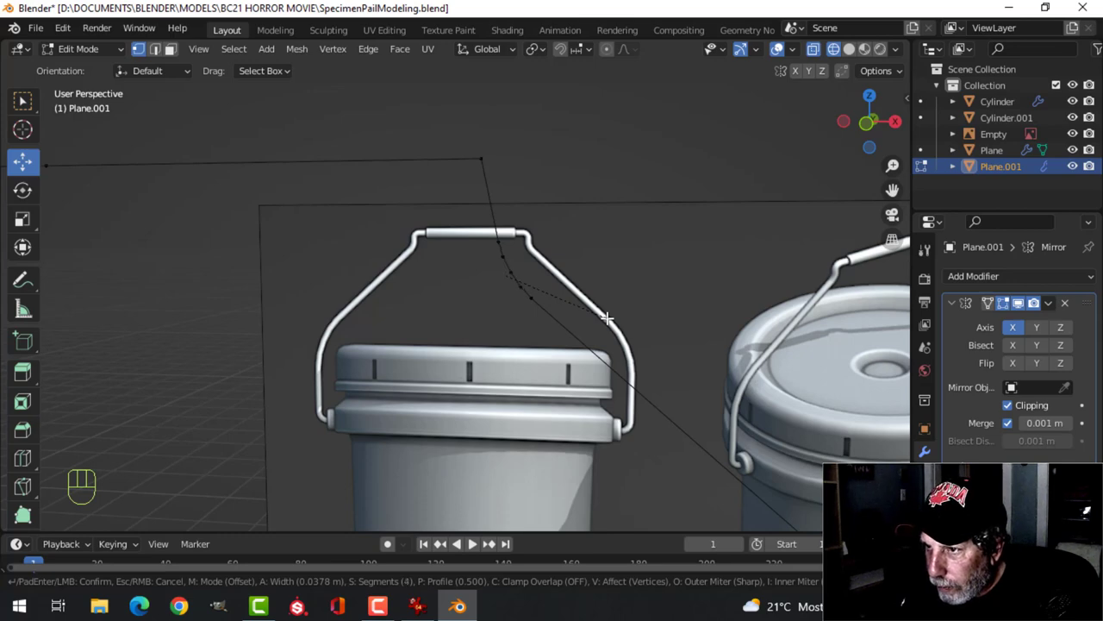
left_click(608, 318)
key("KP_1")
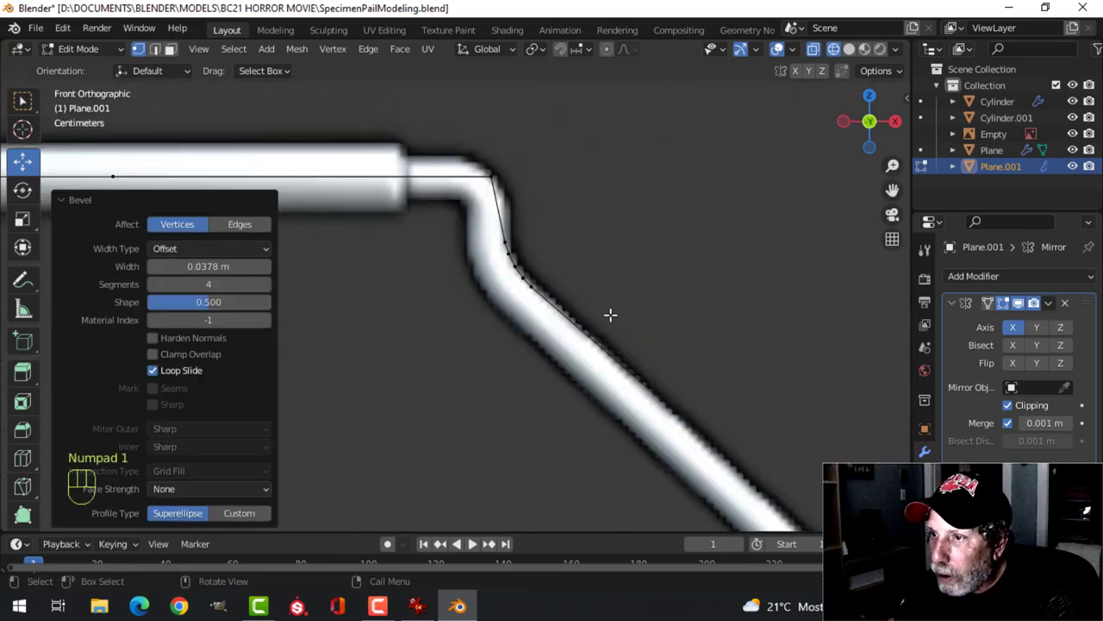
Bevel the corner vertex at the outer end of the grip line with 4 segments and a width of about 0.062 m
left_click(492, 175)
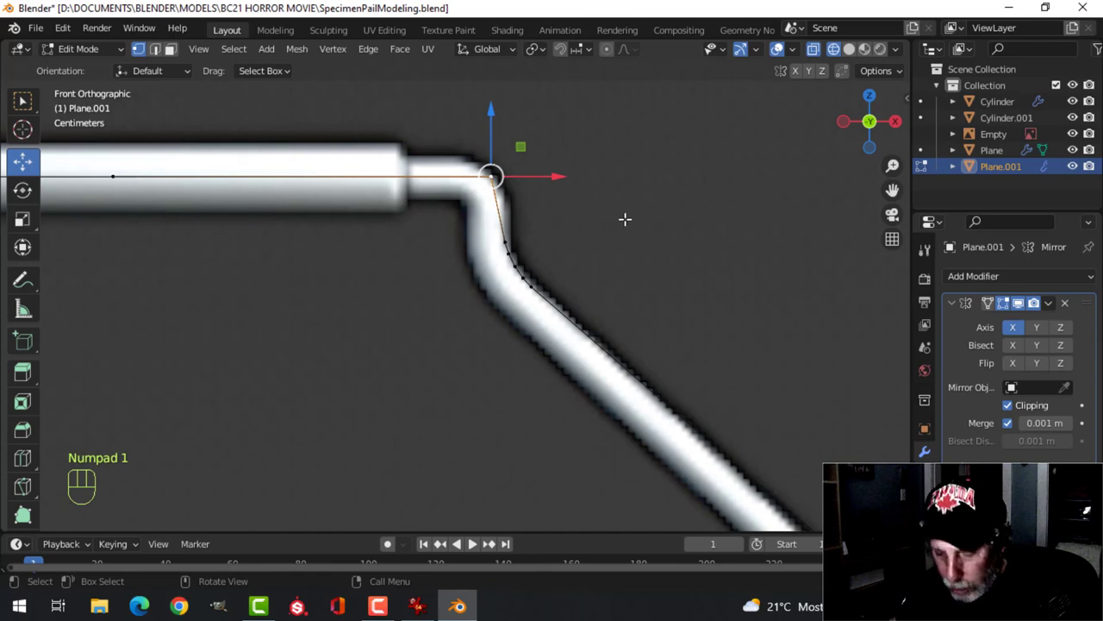
key("shift+ctrl+b")
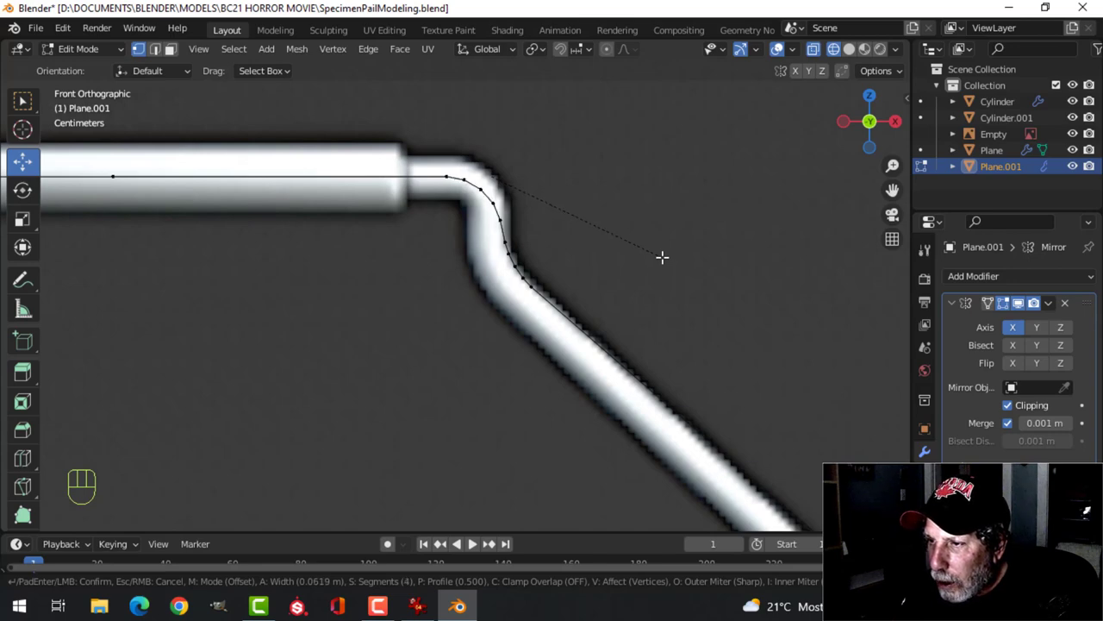
left_click(662, 257)
Leave Edit Mode, hide the reference image and apply the handle's Mirror modifier
scroll(659, 249, "down", 2)
key("Tab")
scroll(655, 254, "down", 3)
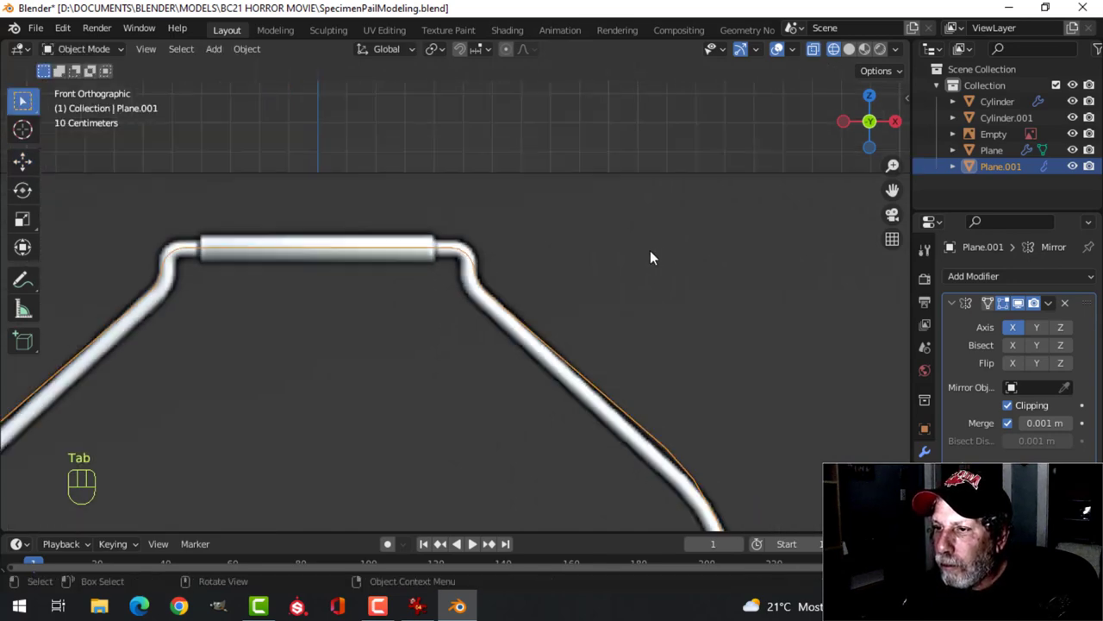
left_click(1073, 133)
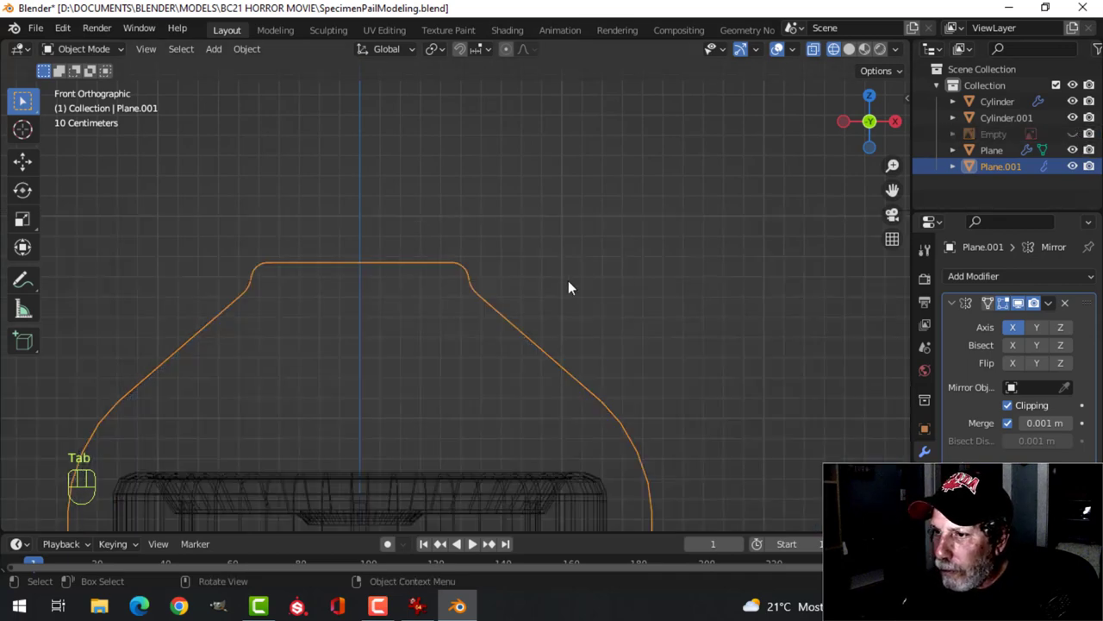
scroll(567, 293, "down", 4)
scroll(623, 338, "up", 3)
scroll(622, 341, "up", 1)
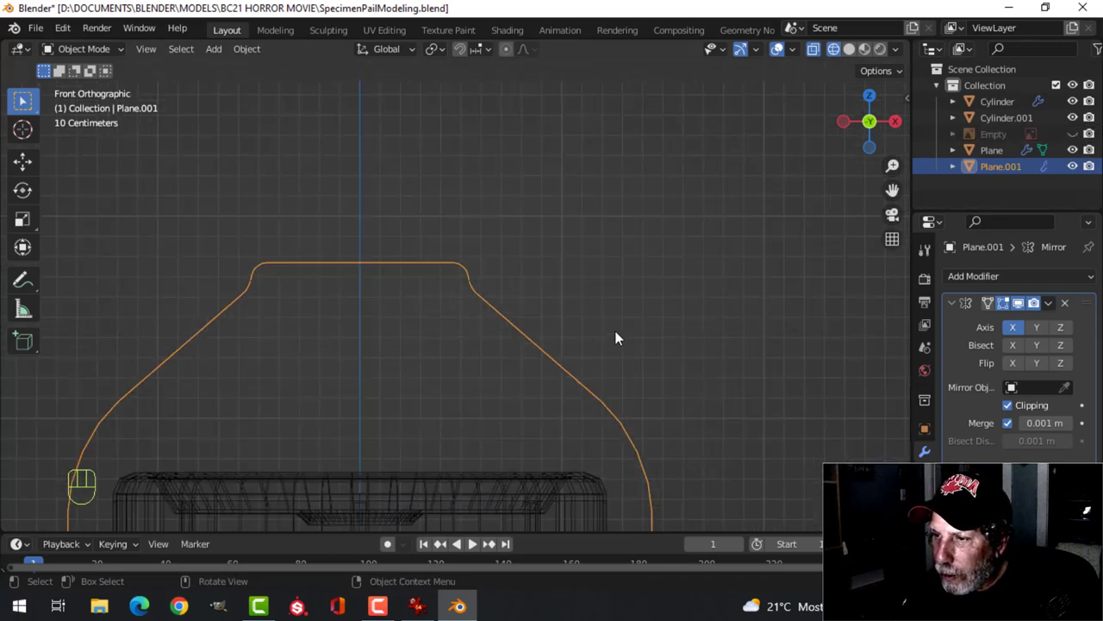
left_click(1048, 302)
left_click(1026, 319)
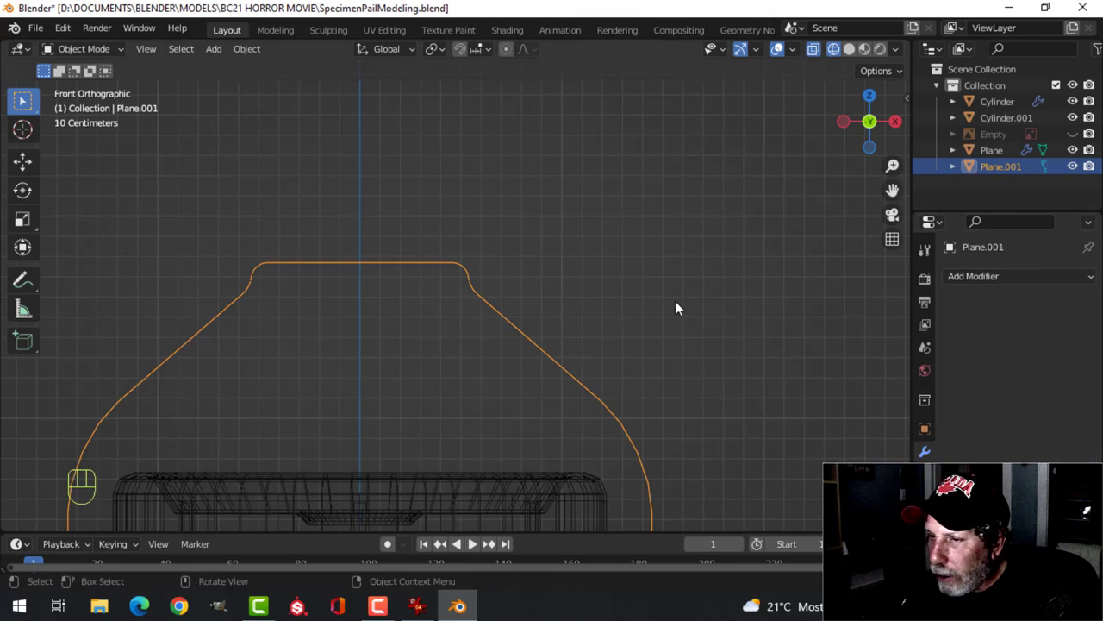
Check the handle's centre vertex in Edit Mode, return to Object Mode and convert the outline to a curve
key("Tab")
left_click(363, 265)
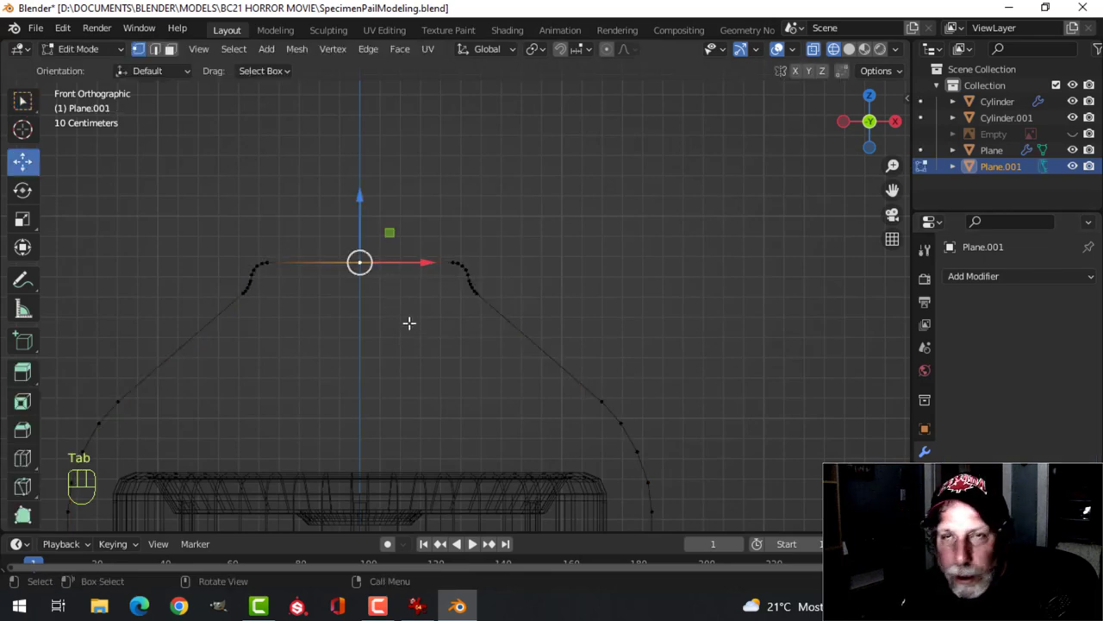
key("Tab")
scroll(506, 329, "down", 1)
right_click(506, 329)
mouse_move(506, 329)
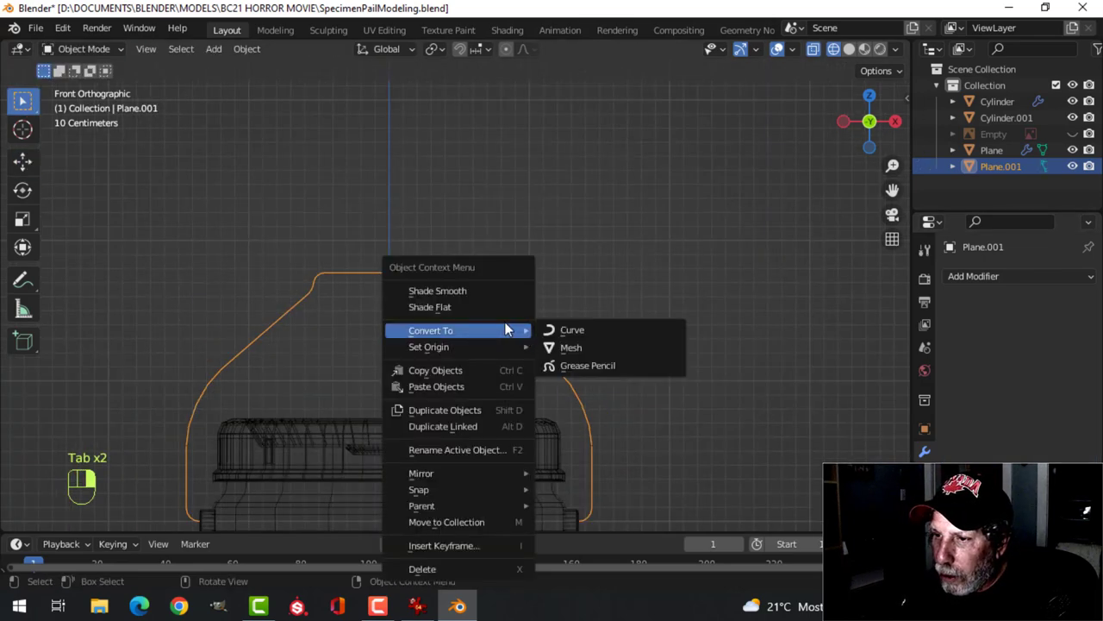
left_click(564, 332)
Give the handle curve a round bevel with a depth of 0.027 m, comparing its thickness with the reference image
left_click(925, 521)
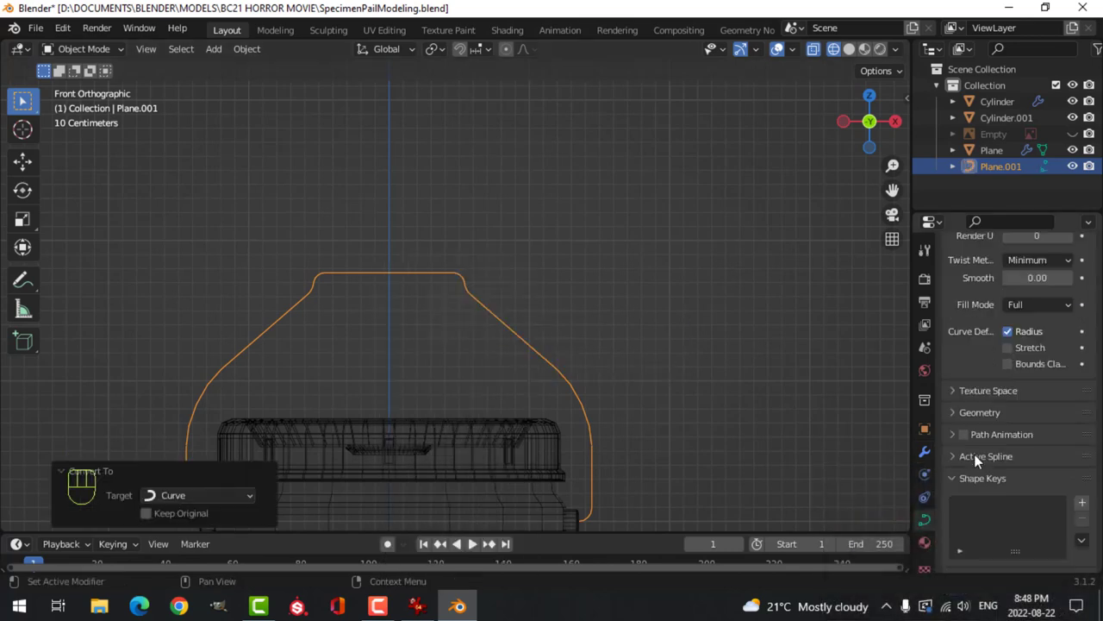
left_click(976, 397)
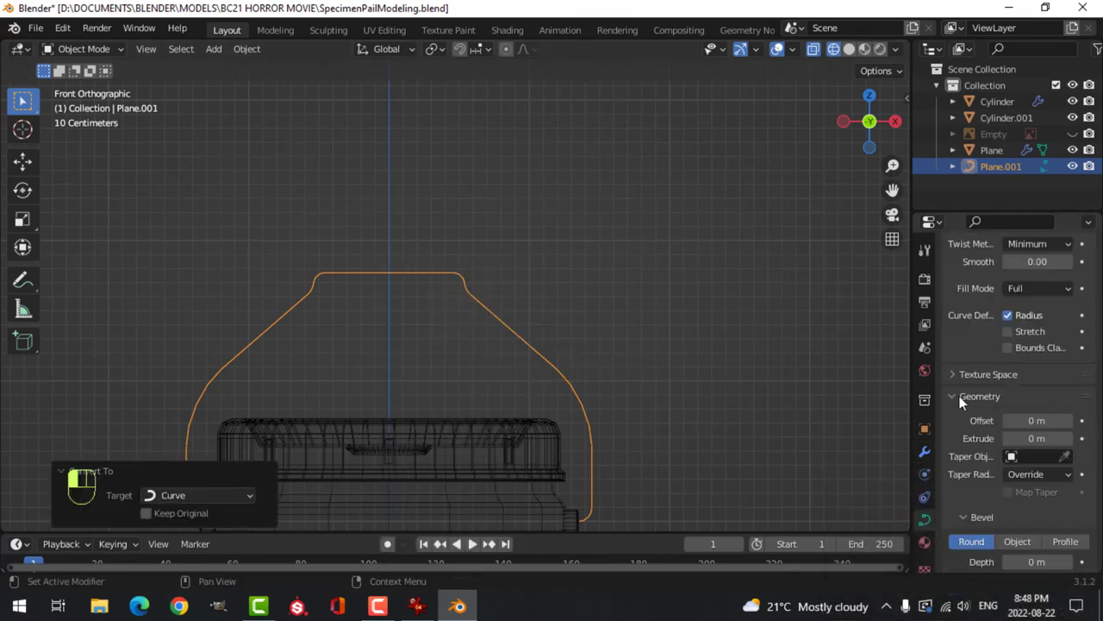
scroll(998, 417, "down", 5)
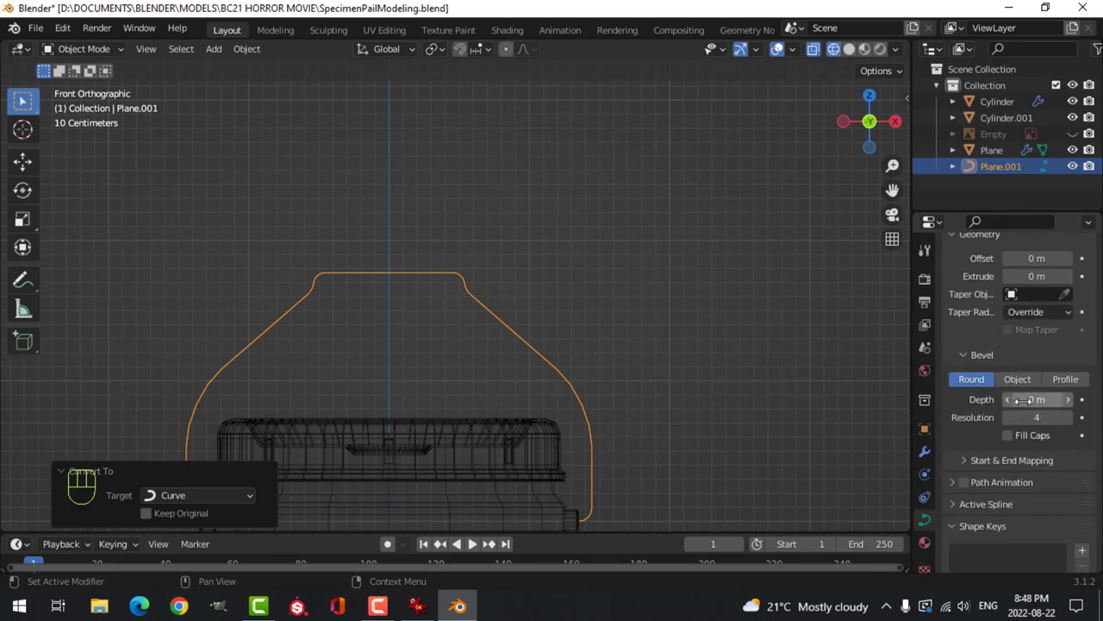
left_click_drag(1026, 399, 1067, 399, "shift")
left_click(1073, 134)
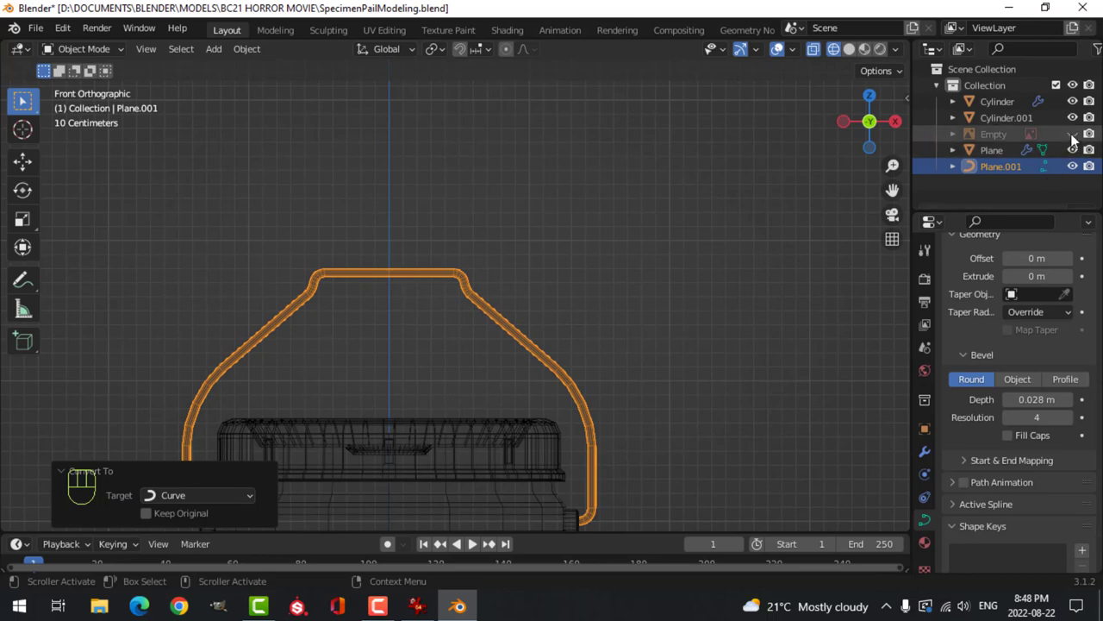
scroll(504, 335, "up", 1)
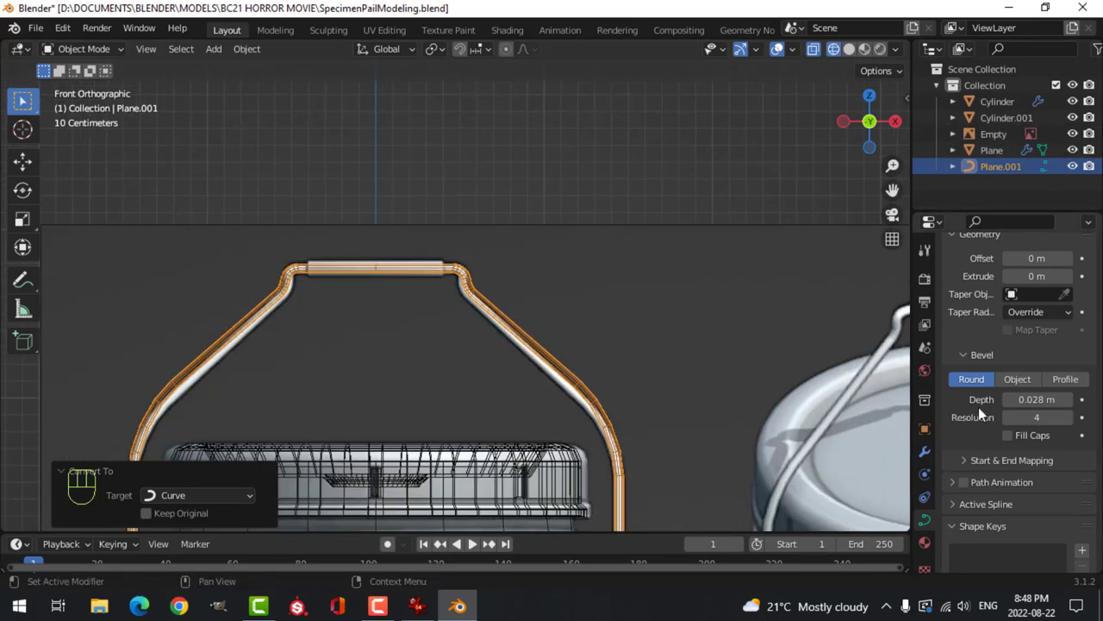
mouse_move(1035, 399)
left_mouse_down("shift")
mouse_move(1017, 399)
mouse_move(1031, 399)
left_mouse_up("shift")
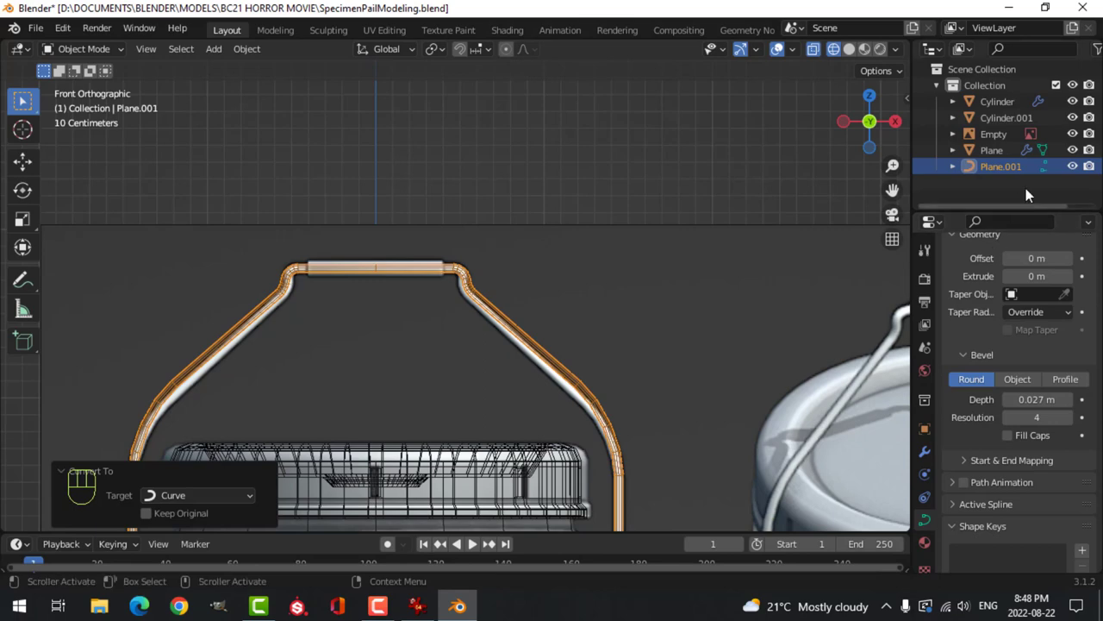
Hide the reference image, switch to solid shading and inspect the selected wire handle on the pail in perspective
left_click(1072, 133)
mouse_move(574, 301)
middle_mouse_down()
mouse_move(444, 313)
mouse_move(572, 304)
middle_mouse_up()
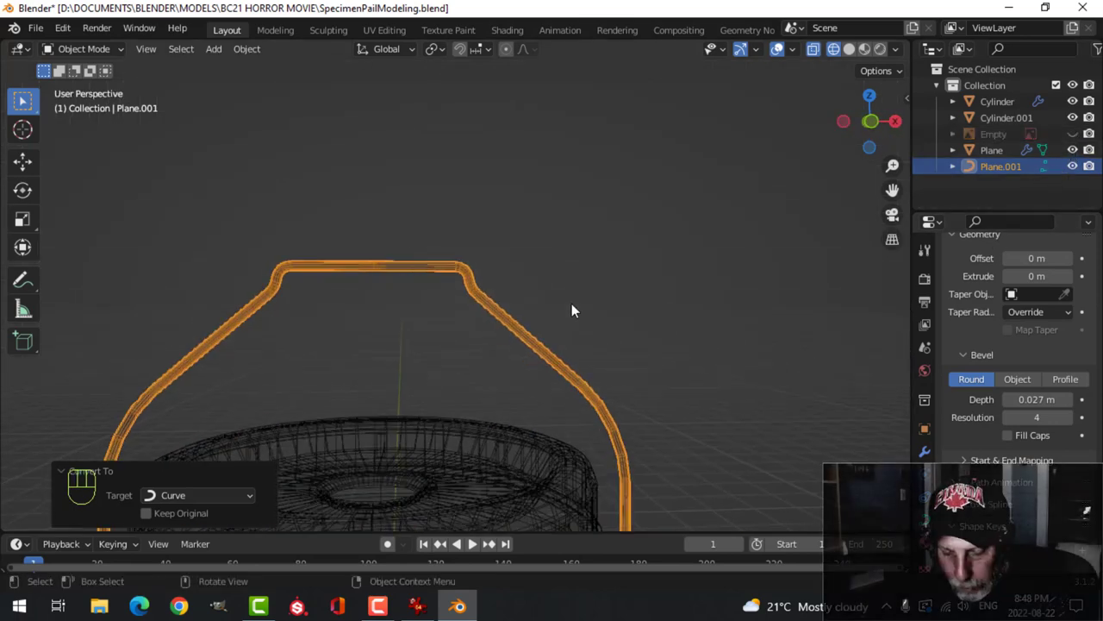
key("z")
left_click(688, 314)
key("alt+a")
mouse_move(600, 396)
middle_mouse_down()
mouse_move(586, 352)
mouse_move(594, 388)
mouse_move(624, 389)
mouse_move(599, 394)
middle_mouse_up()
scroll(418, 329, "up", 6)
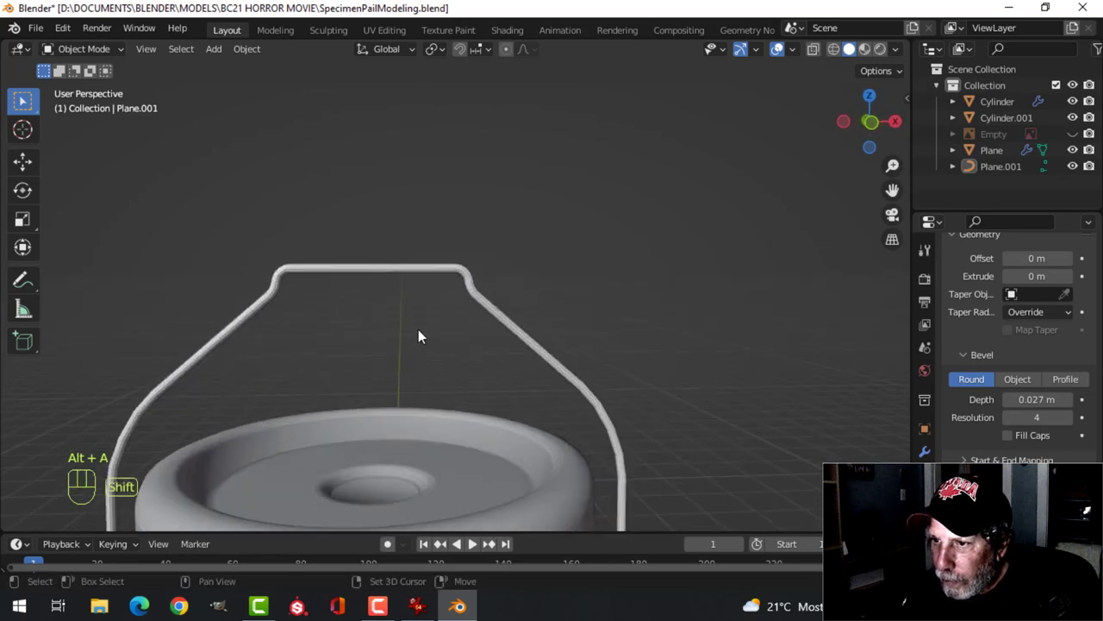
left_click(418, 321)
scroll(465, 354, "down", 4)
middle_click_drag(520, 385, 578, 340, "shift")
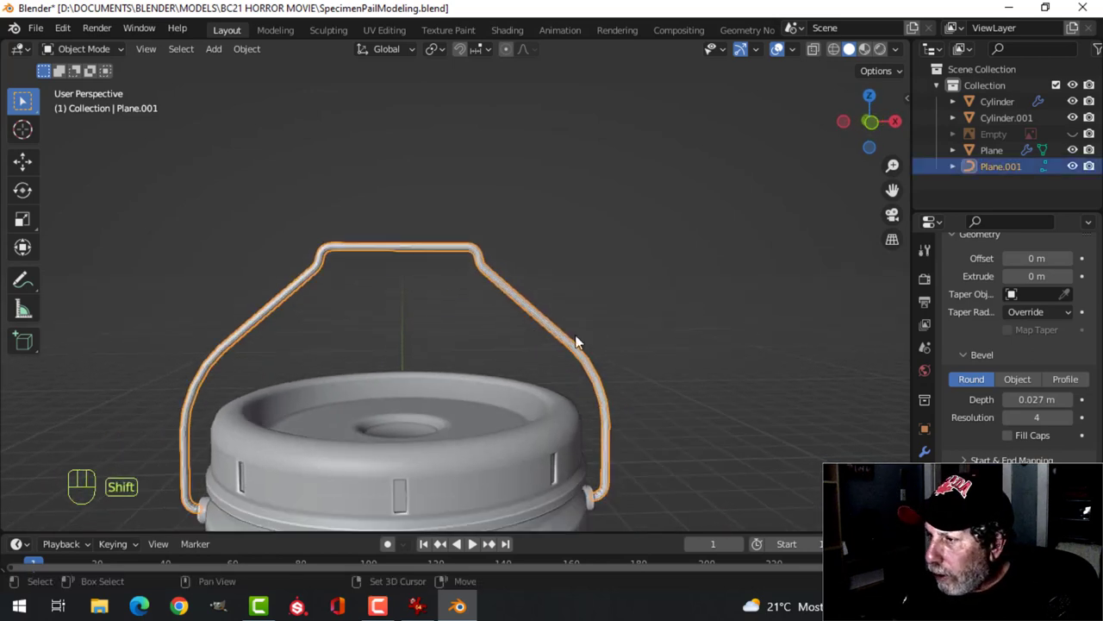
middle_click_drag(652, 419, 554, 340, "shift")
Set the handle curve's preview resolution to 4
scroll(1017, 328, "up", 8)
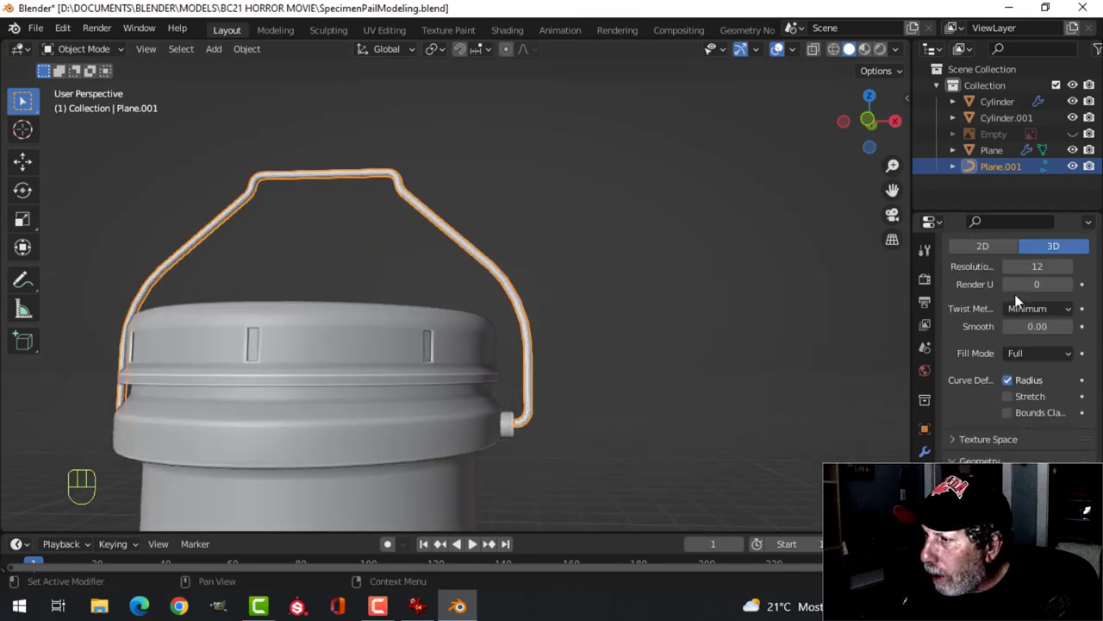
left_click(1037, 347)
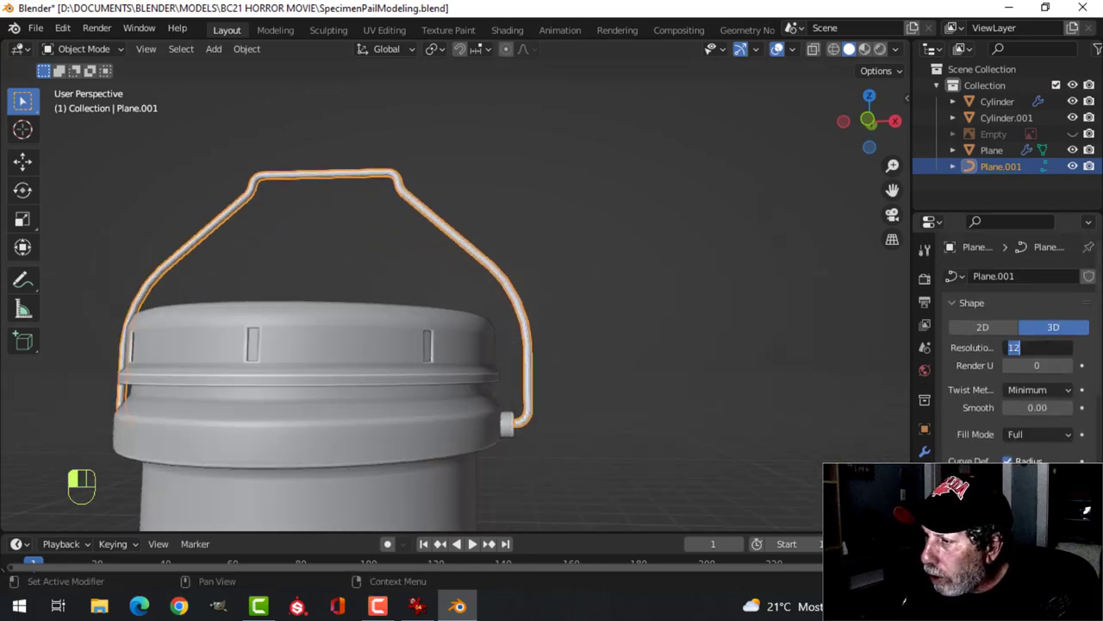
type("4")
key("Return")
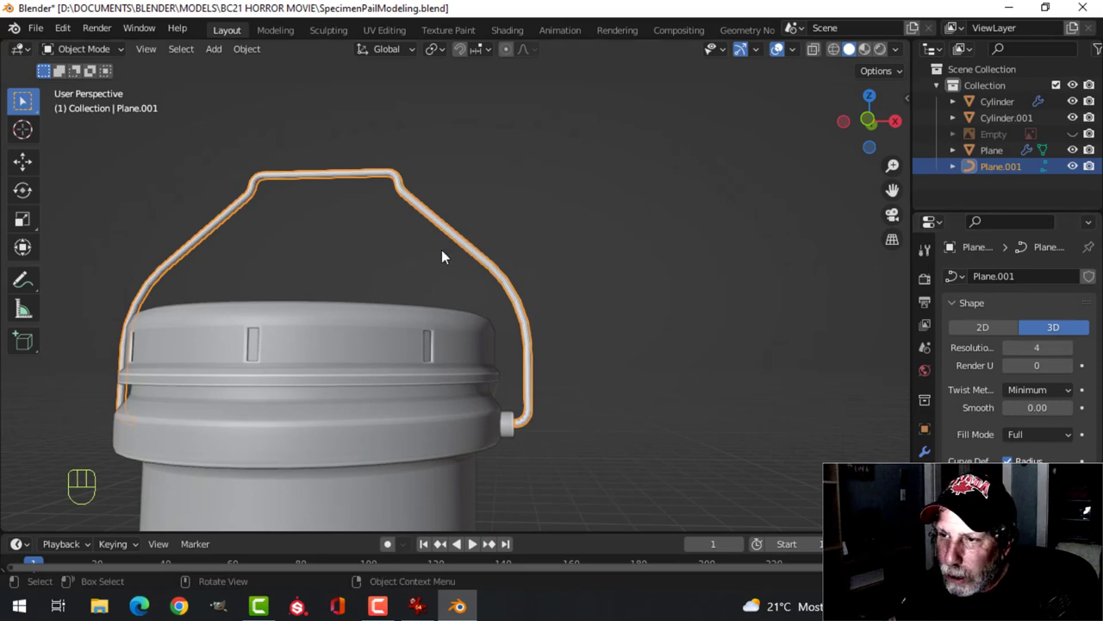
Convert the handle curve to a mesh and enter Edit Mode to examine its edge loops at the bends
right_click(428, 211)
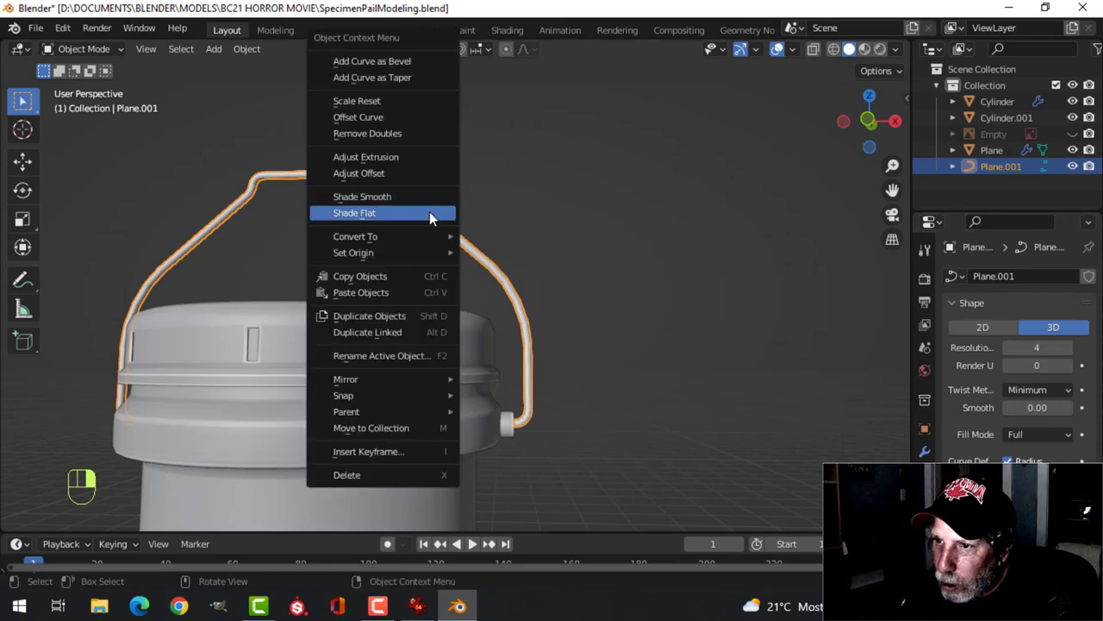
mouse_move(431, 236)
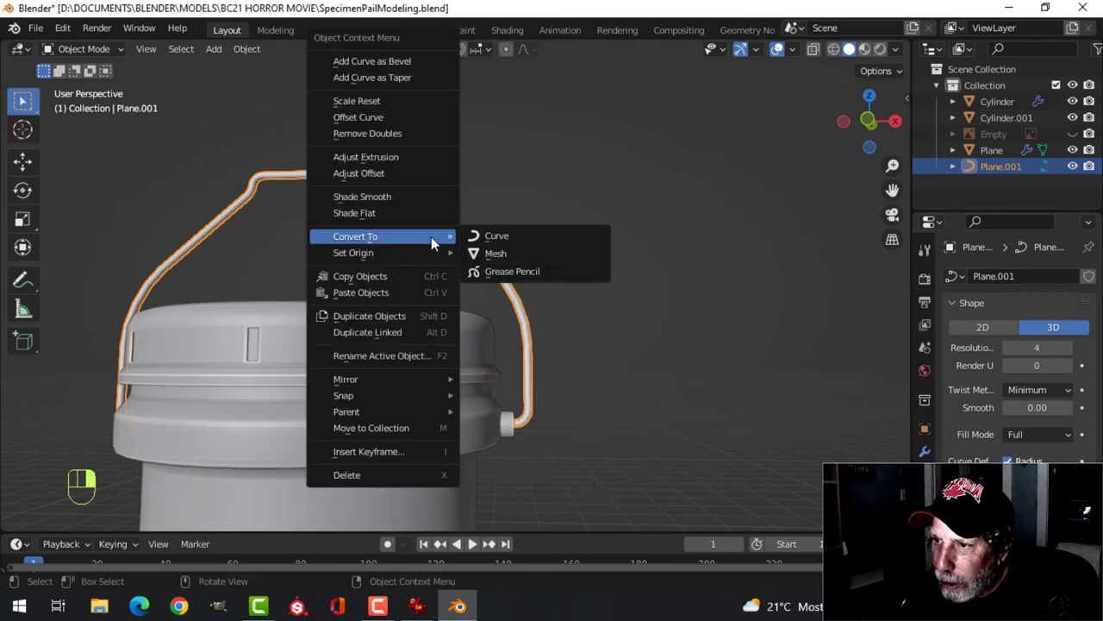
left_click(496, 251)
key("Tab")
scroll(327, 185, "up", 6)
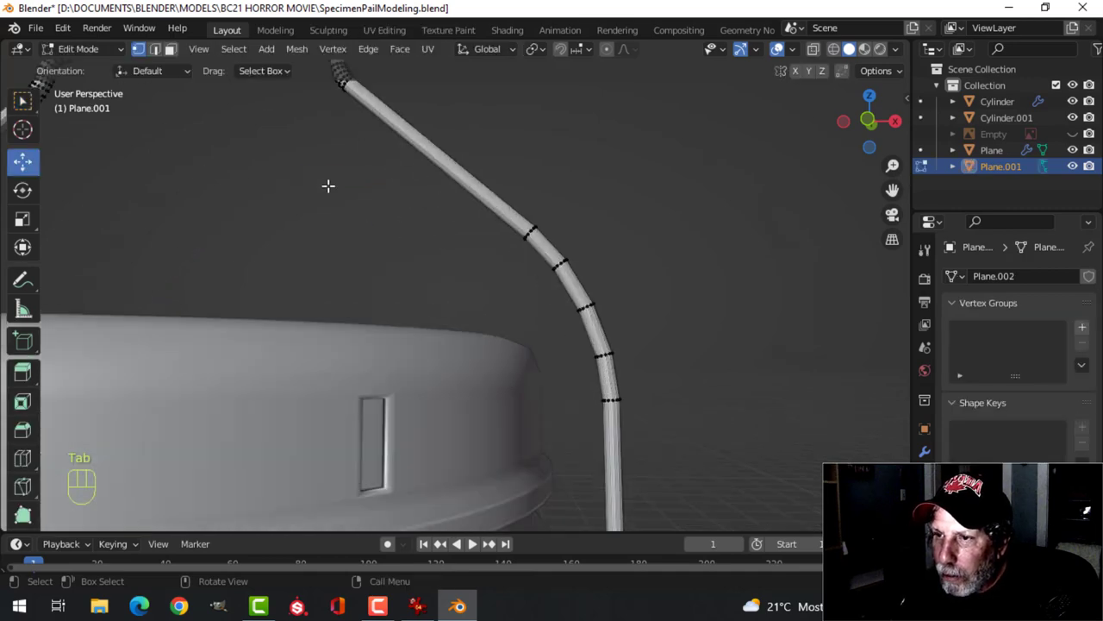
Bevel the edge loop at the middle of the handle's straight top section by 0.402 m with one segment, matching the reference image's grip length
middle_click_drag(327, 184, 568, 234)
scroll(444, 254, "up", 2)
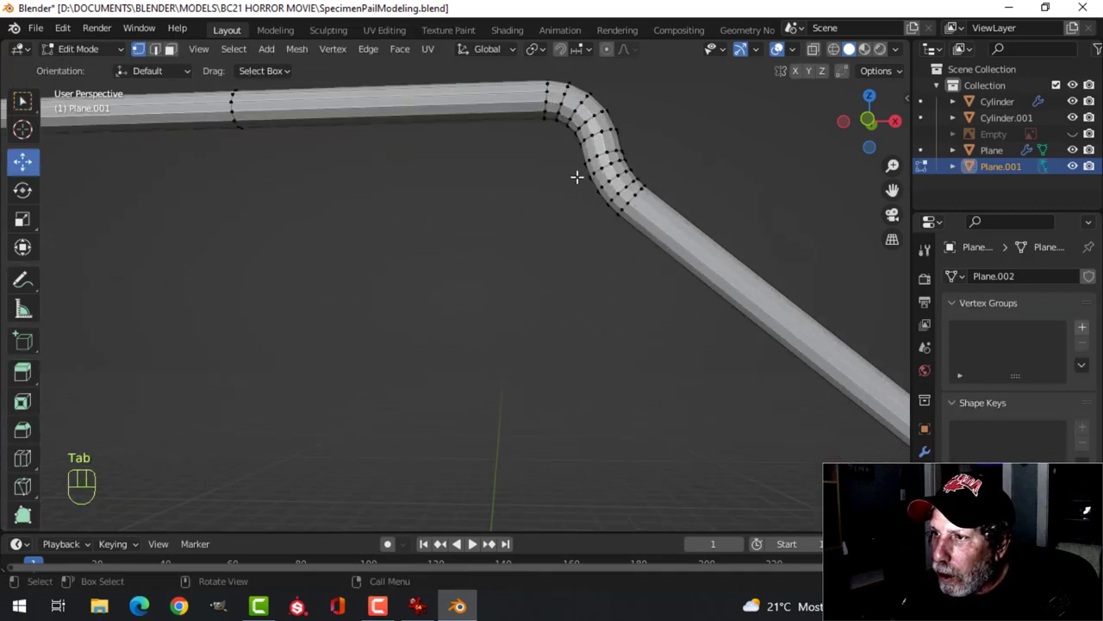
middle_click_drag(578, 177, 548, 192)
middle_click_drag(433, 232, 396, 259)
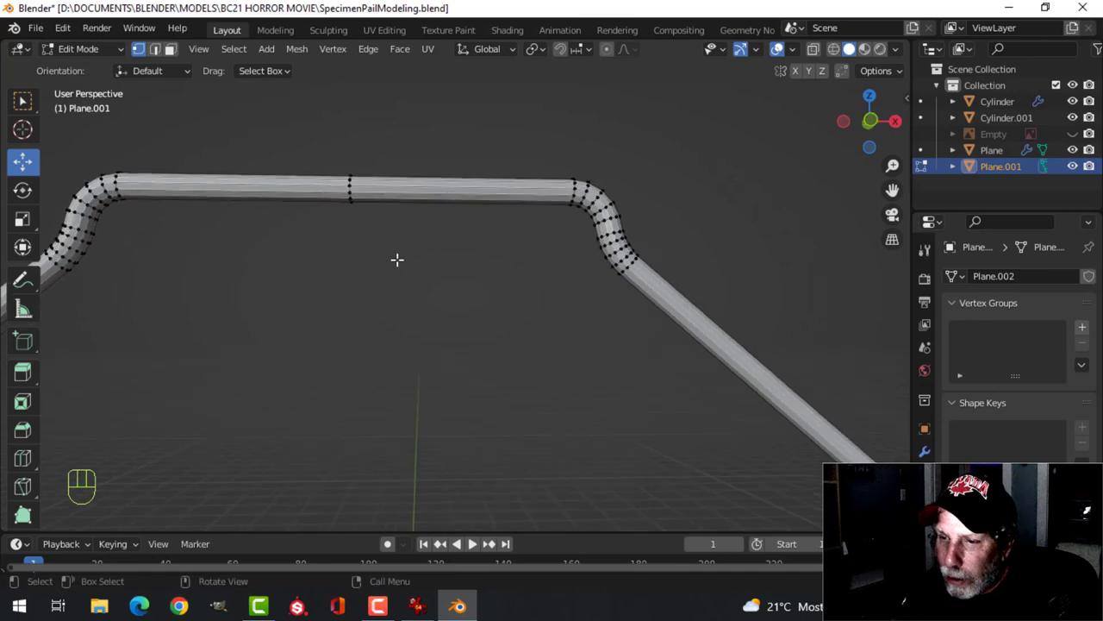
key("2")
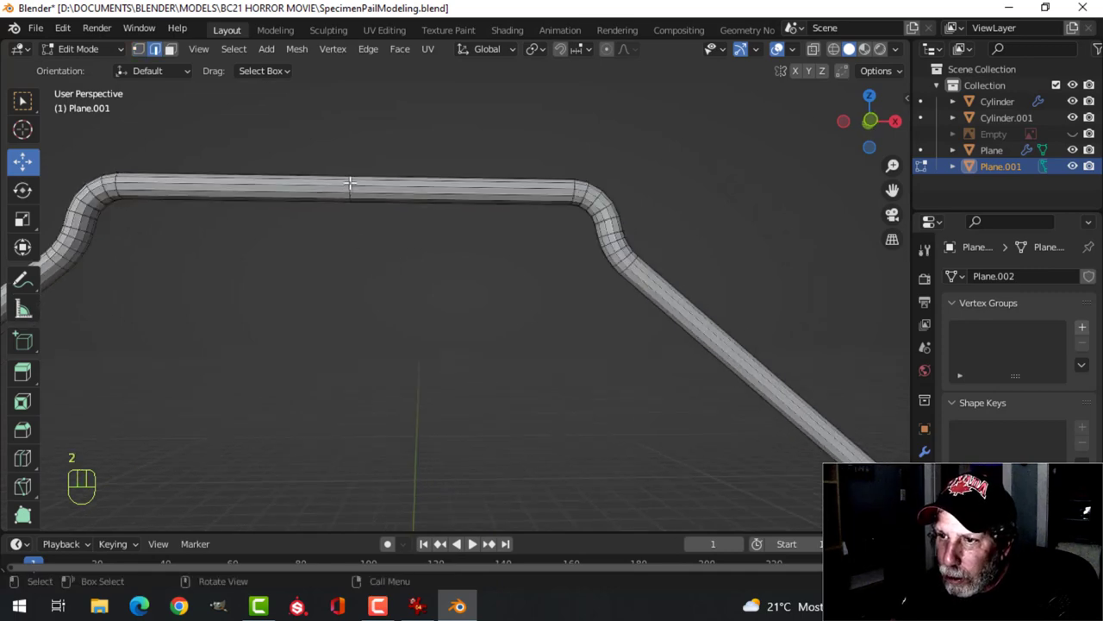
left_click(350, 183, "alt+shift")
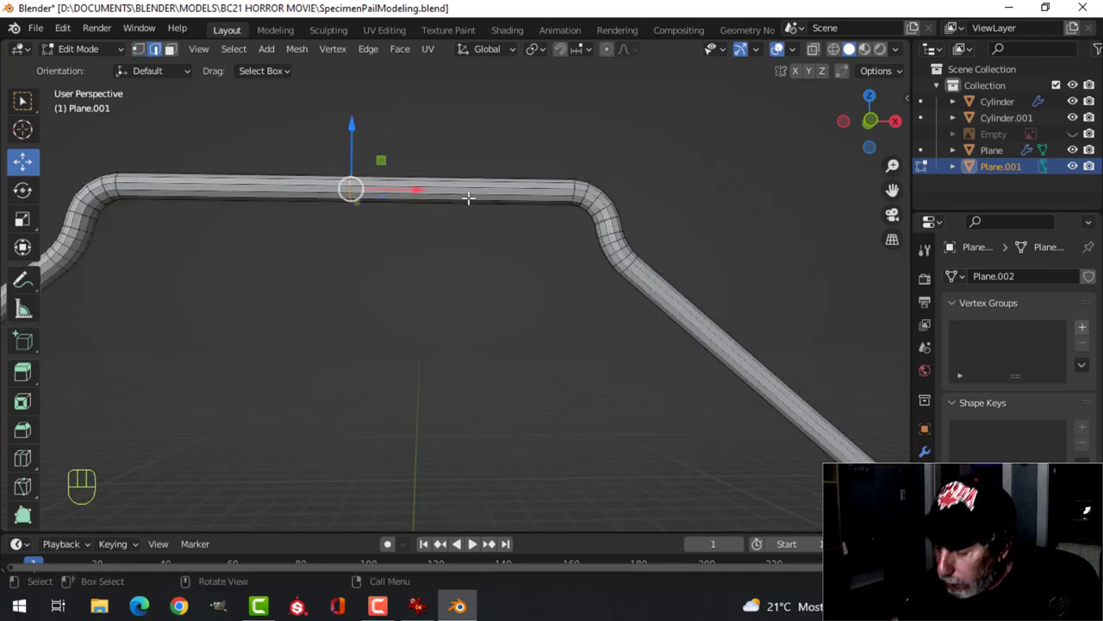
key("KP_1")
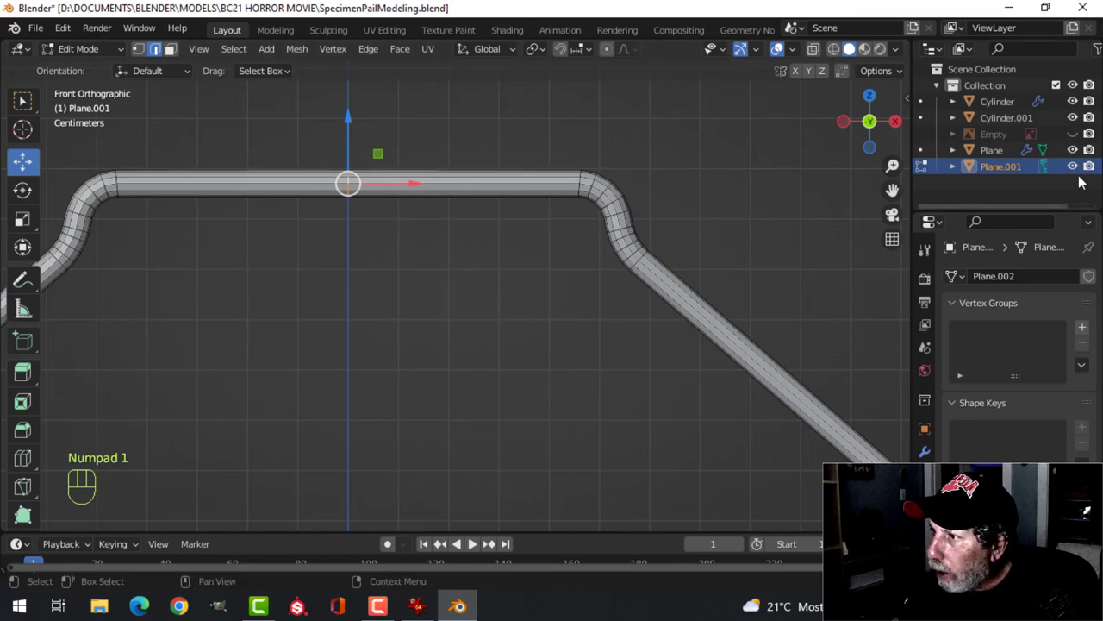
left_click(1073, 134)
scroll(281, 274, "up", 3)
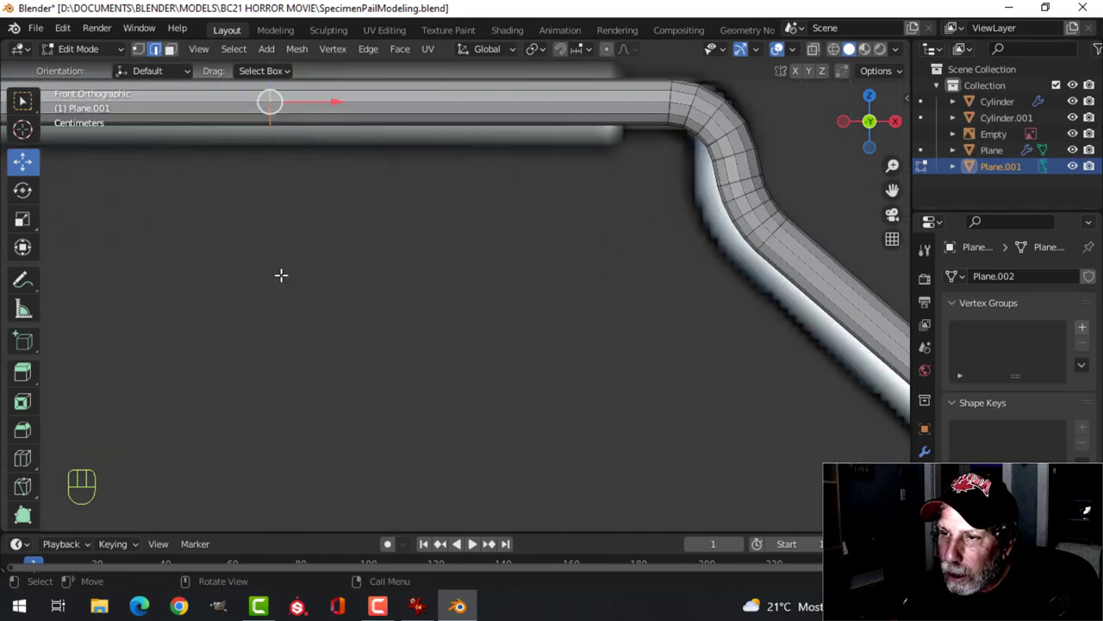
middle_click_drag(281, 273, 401, 377, "shift")
scroll(458, 359, "down", 2)
key("ctrl+b")
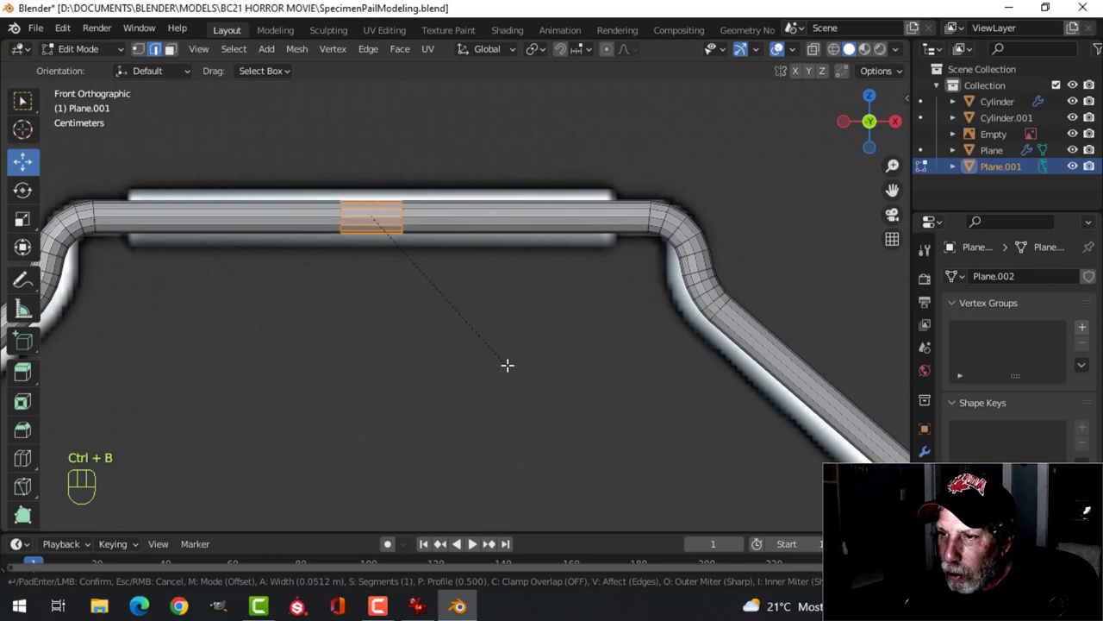
left_click(757, 359)
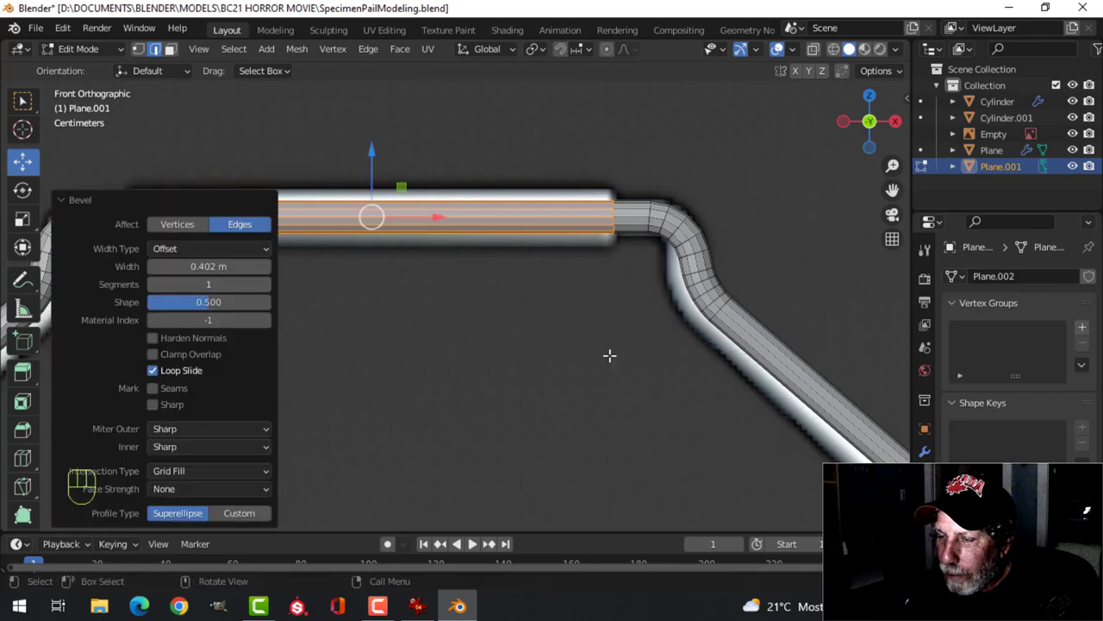
Extrude the beveled faces and fatten them along their normals to form the handle's thicker grip, matching the reference image
middle_click_drag(609, 356, 585, 362)
key("KP_1")
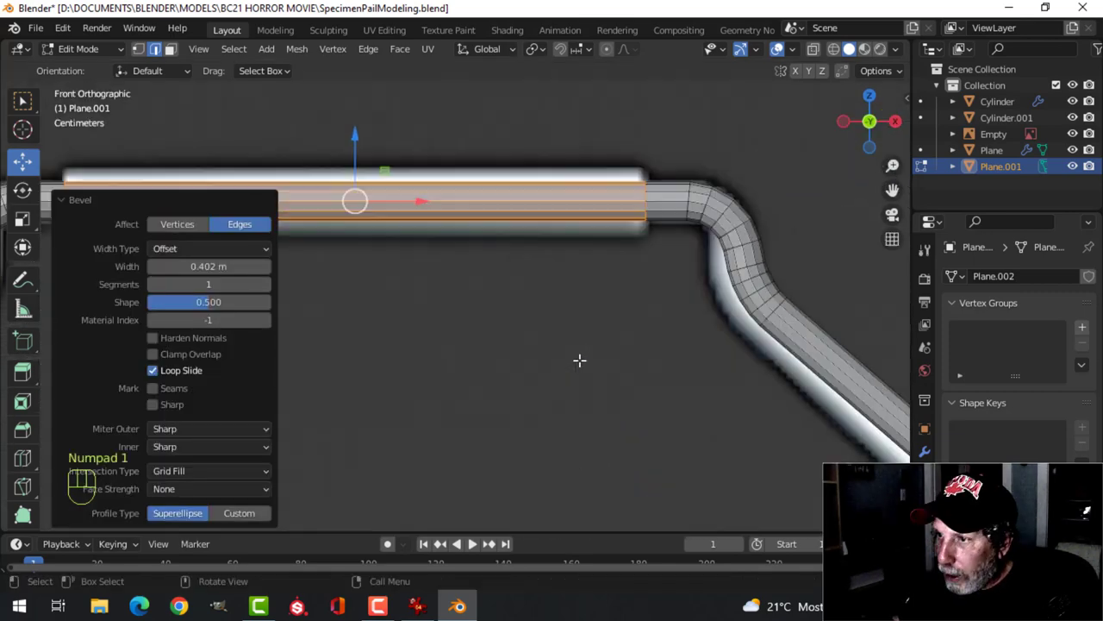
key("e")
key("alt+s")
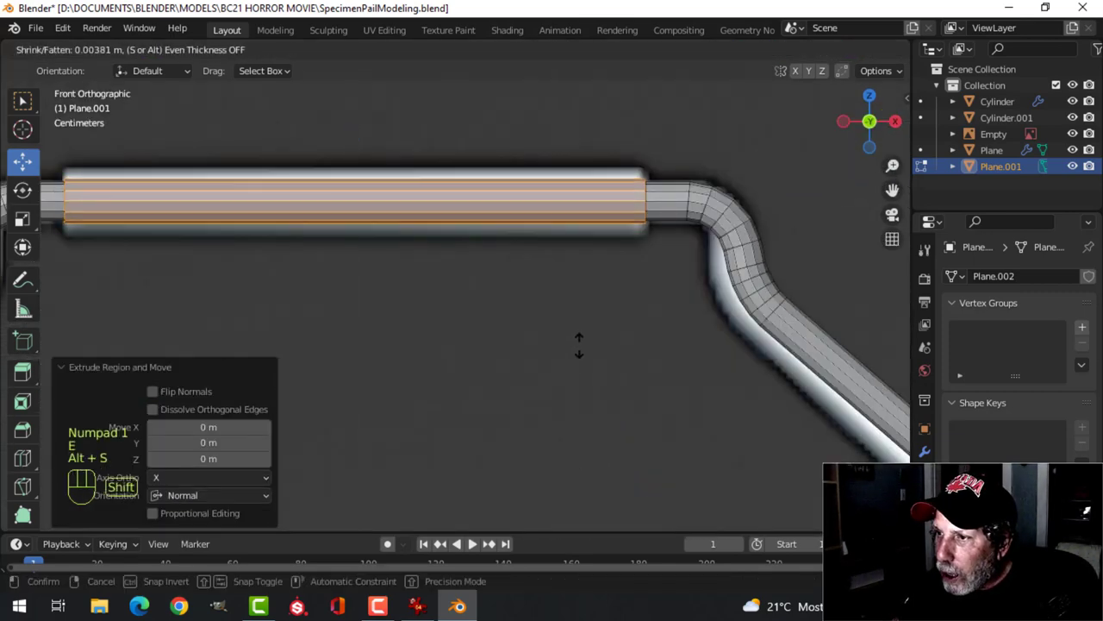
left_click(606, 279)
middle_click_drag(606, 279, 476, 342)
Bevel the outer edge loops at both ends of the grip by about 0.005 m with three segments
key("alt+a")
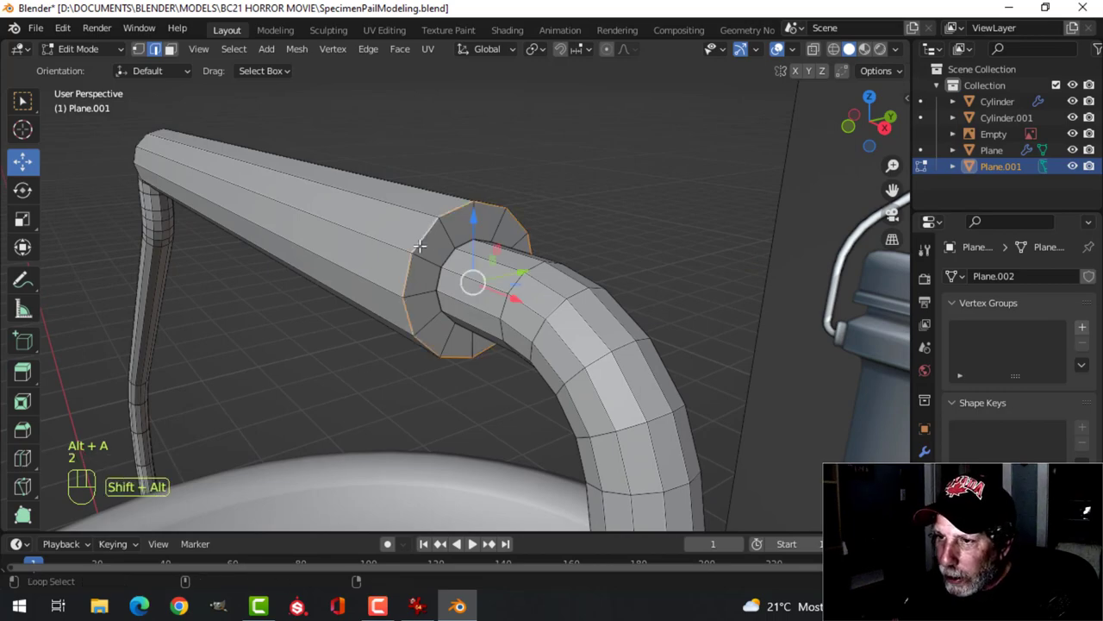
middle_click_drag(419, 247, 438, 320)
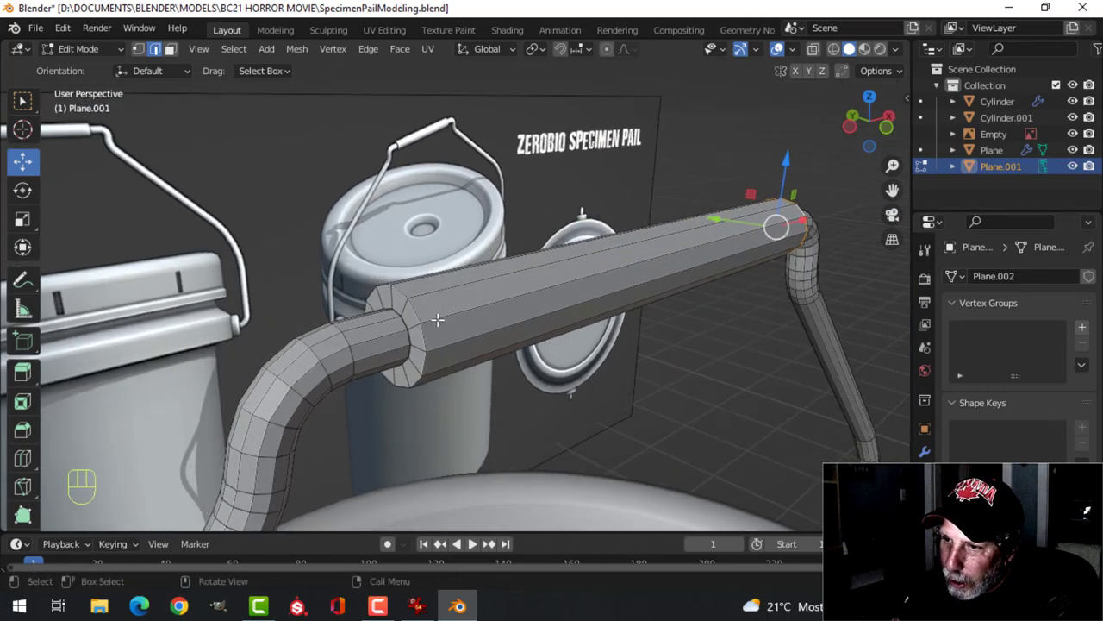
scroll(485, 335, "up", 5)
key("ctrl+b")
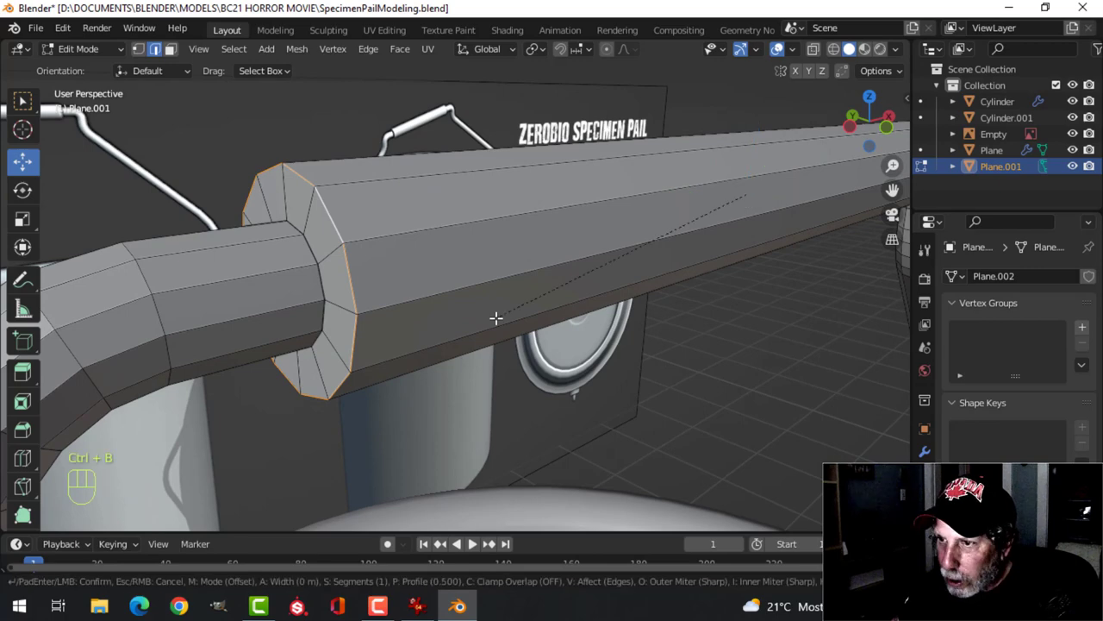
scroll(496, 318, "up", 1)
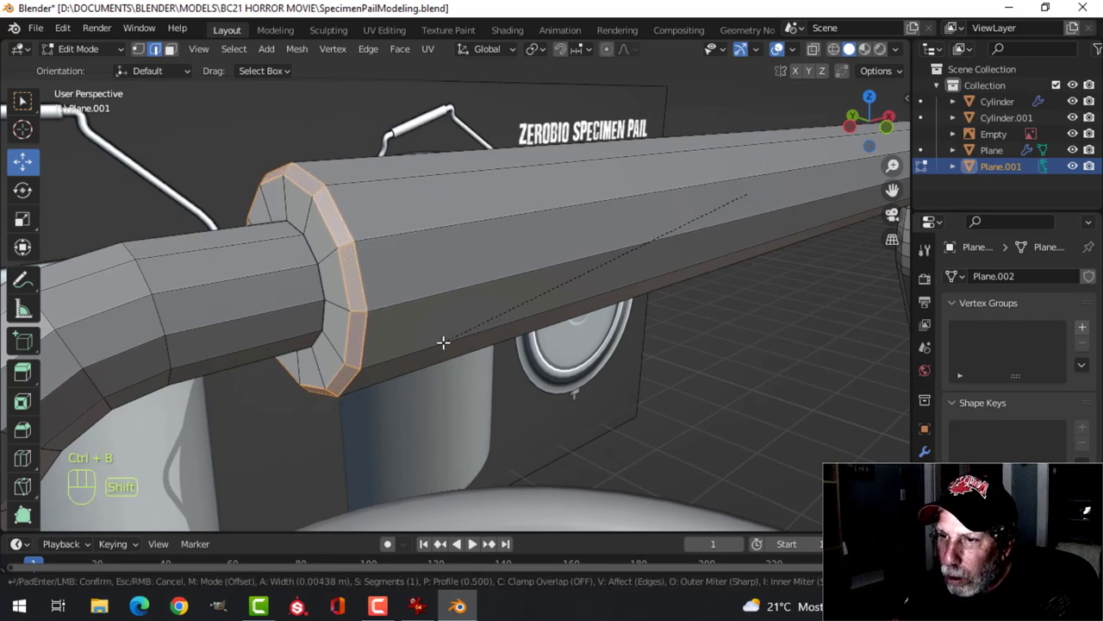
scroll(442, 343, "up", 1)
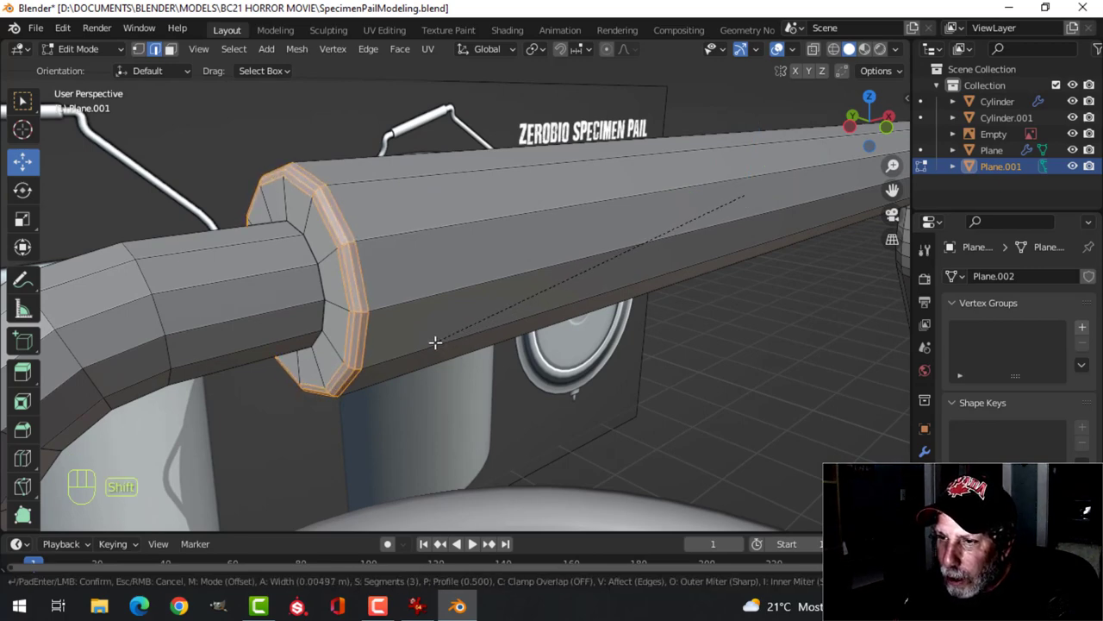
left_click(435, 343)
Add a level 1 subdivision to the handle in Object Mode and shade it smooth
scroll(439, 340, "down", 3)
key("Tab")
middle_click_drag(458, 320, 534, 321)
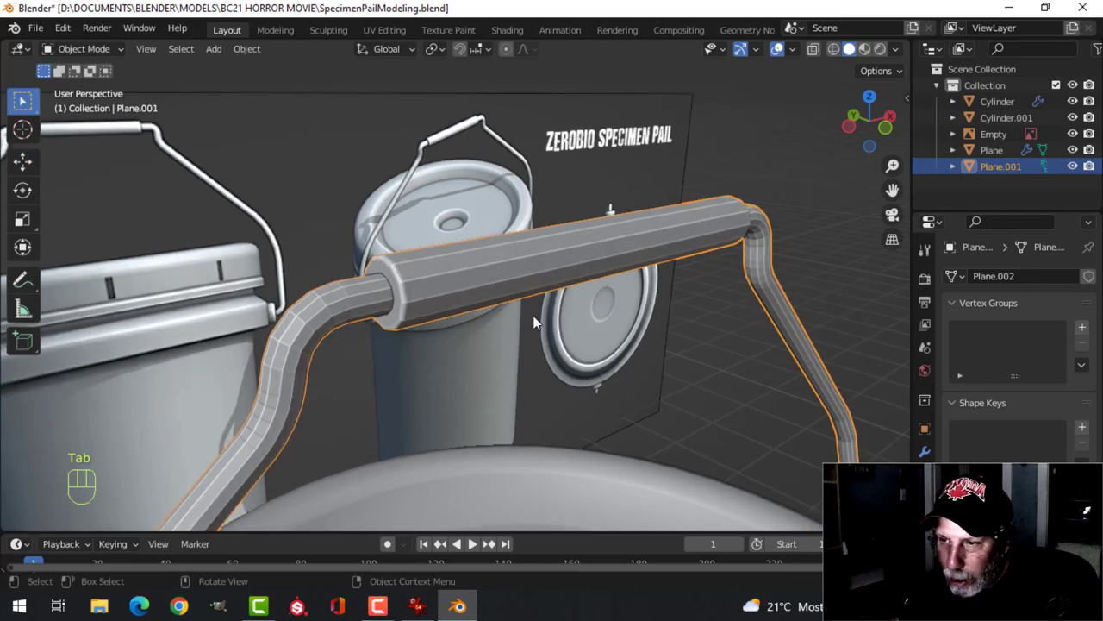
key("ctrl+1")
right_click(454, 295)
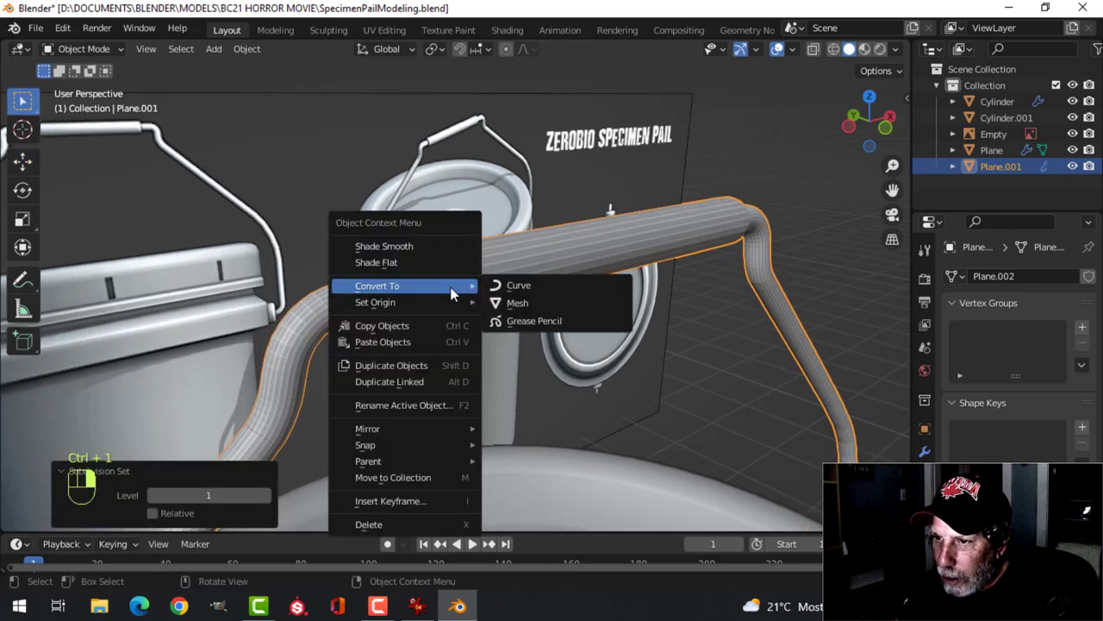
left_click(435, 245)
Add a supporting edge loop on the wire close to each end of the grip to sharpen the joints
key("Tab")
key("ctrl+r")
left_click(369, 298)
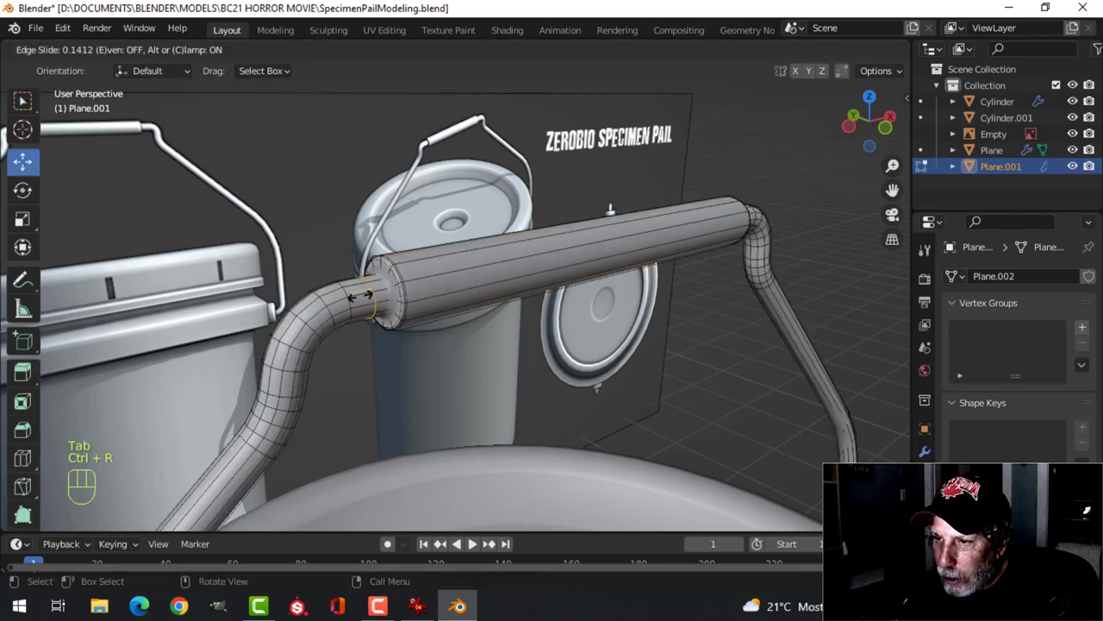
left_click(373, 293)
middle_click_drag(375, 293, 554, 274)
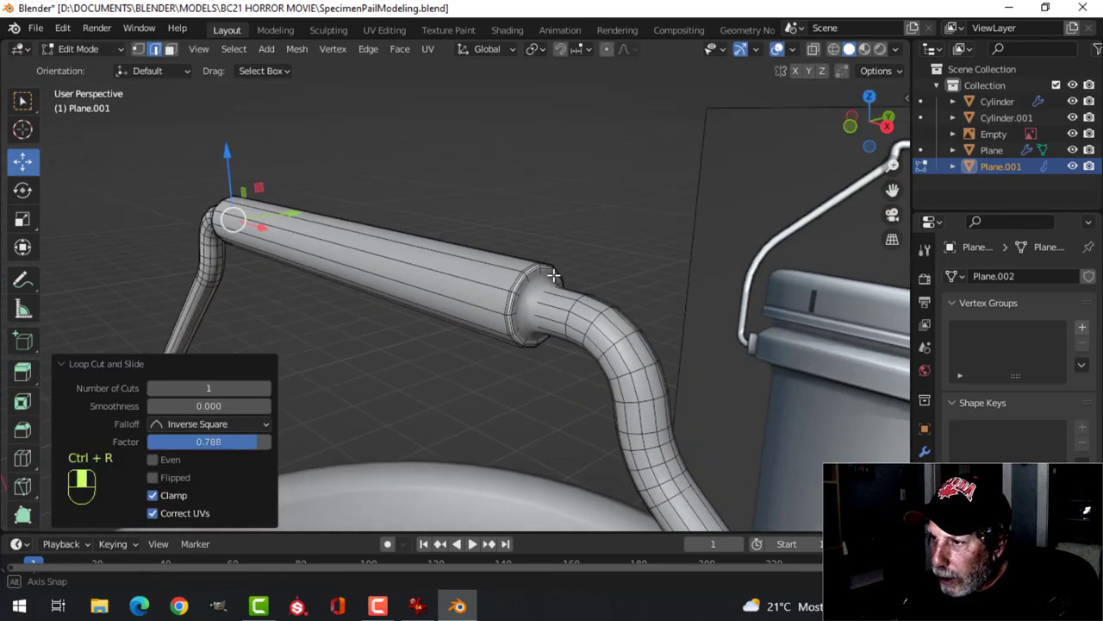
left_click(552, 294, "alt")
key("g")
key("g")
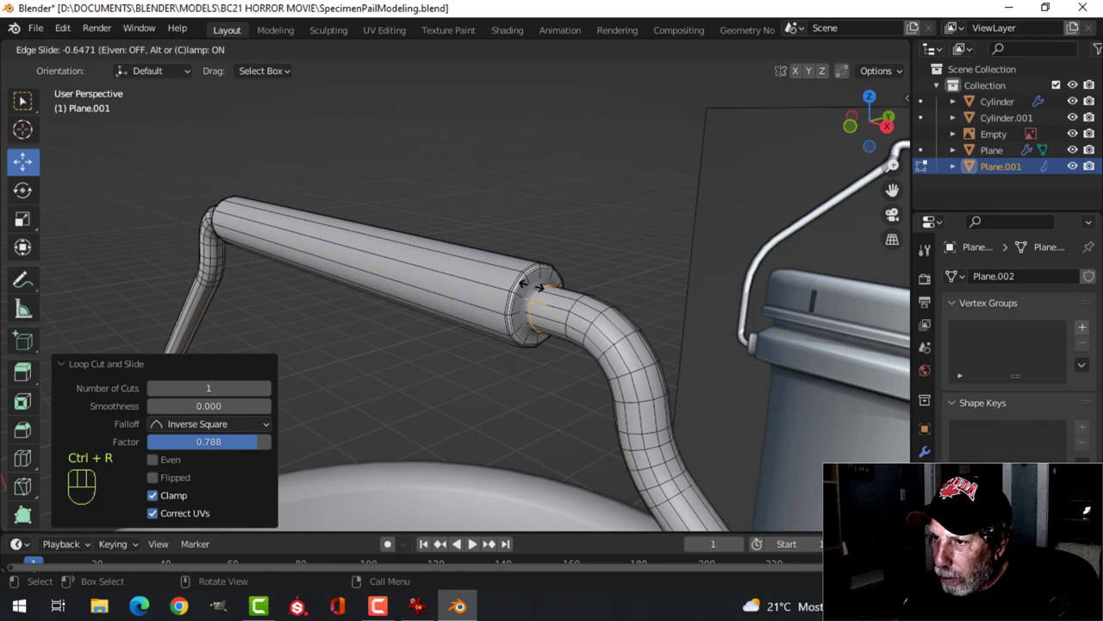
left_click(528, 285)
Leave Edit Mode and compare the smoothed handle and grip with the reference image from several angles
key("Tab")
scroll(461, 318, "down", 3)
key("alt+a")
middle_click_drag(460, 318, 481, 329)
scroll(482, 329, "down", 4)
middle_click_drag(533, 378, 475, 306)
left_click(475, 306)
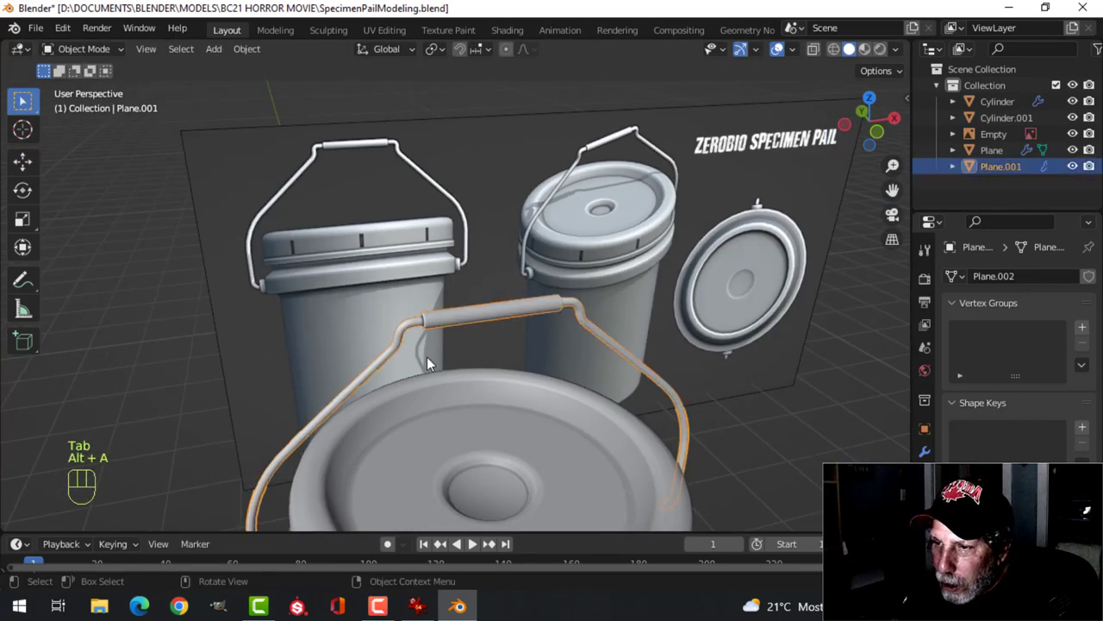
scroll(426, 357, "up", 4)
key("alt+a")
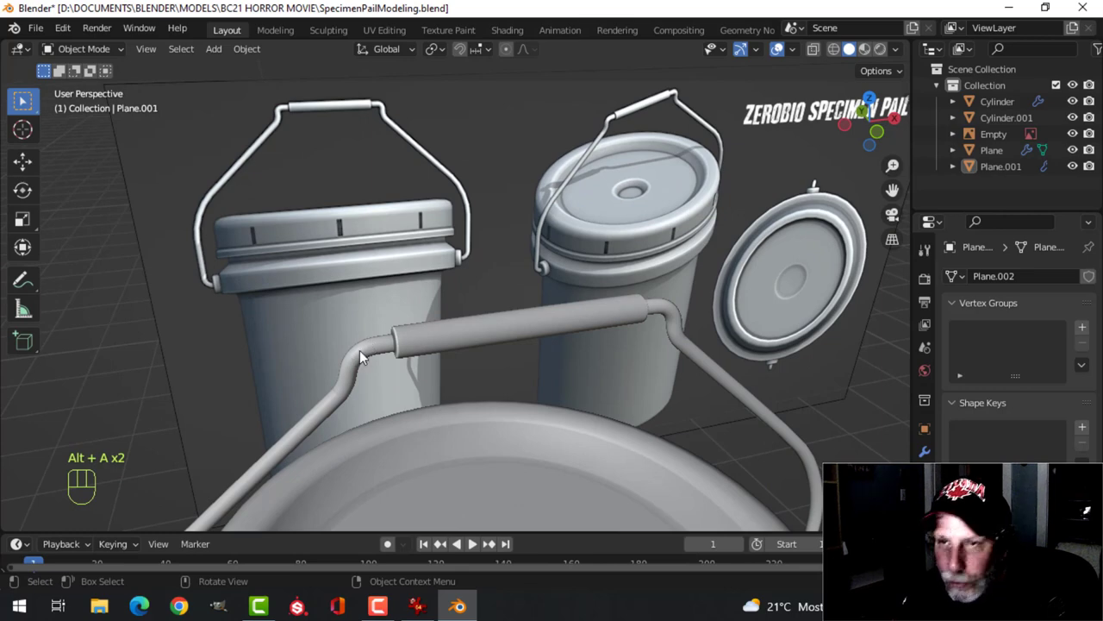
middle_click_drag(466, 396, 506, 385)
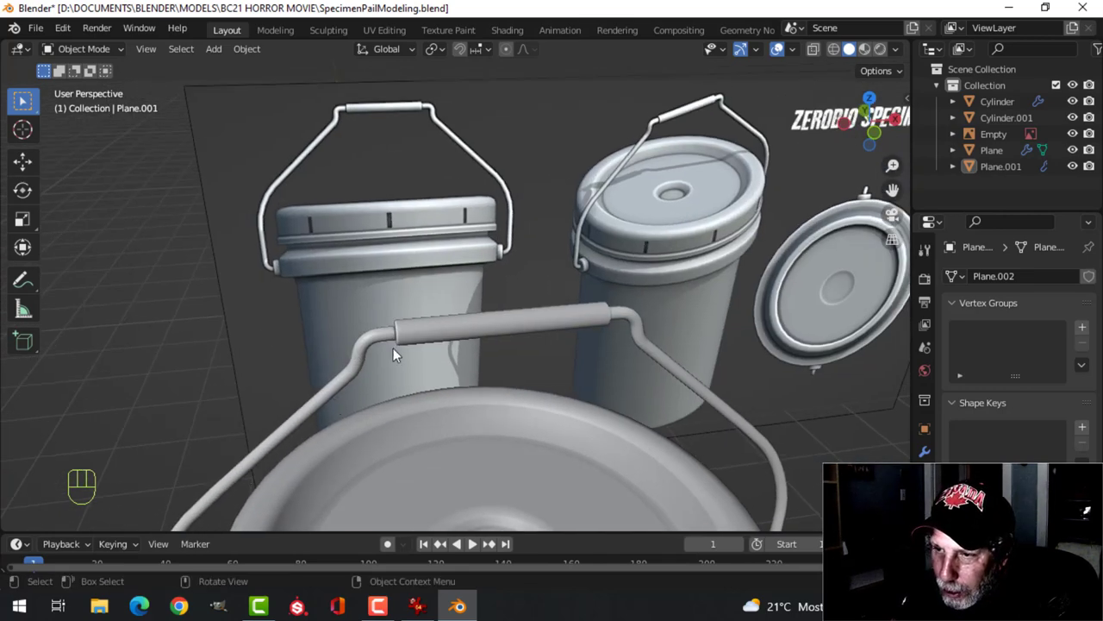
left_click(420, 329)
middle_click_drag(460, 351, 393, 348)
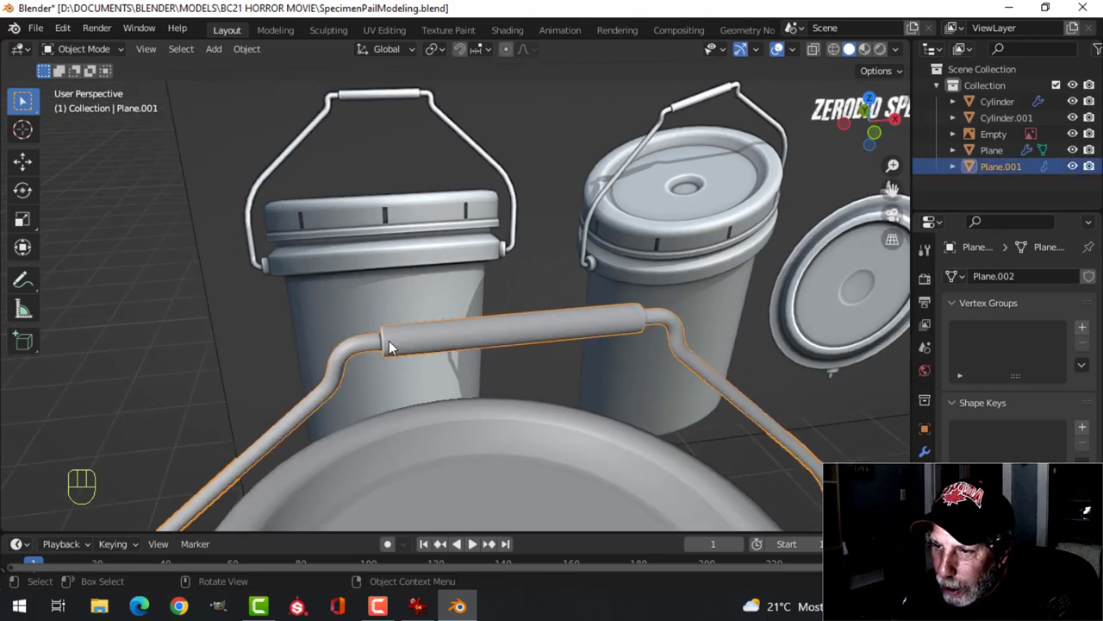
middle_click_drag(513, 352, 556, 369)
key("alt+a")
middle_click_drag(615, 443, 621, 337)
Check the model's face orientation with the viewport overlay, switch the overlay off again and view the whole pail
left_click(790, 50)
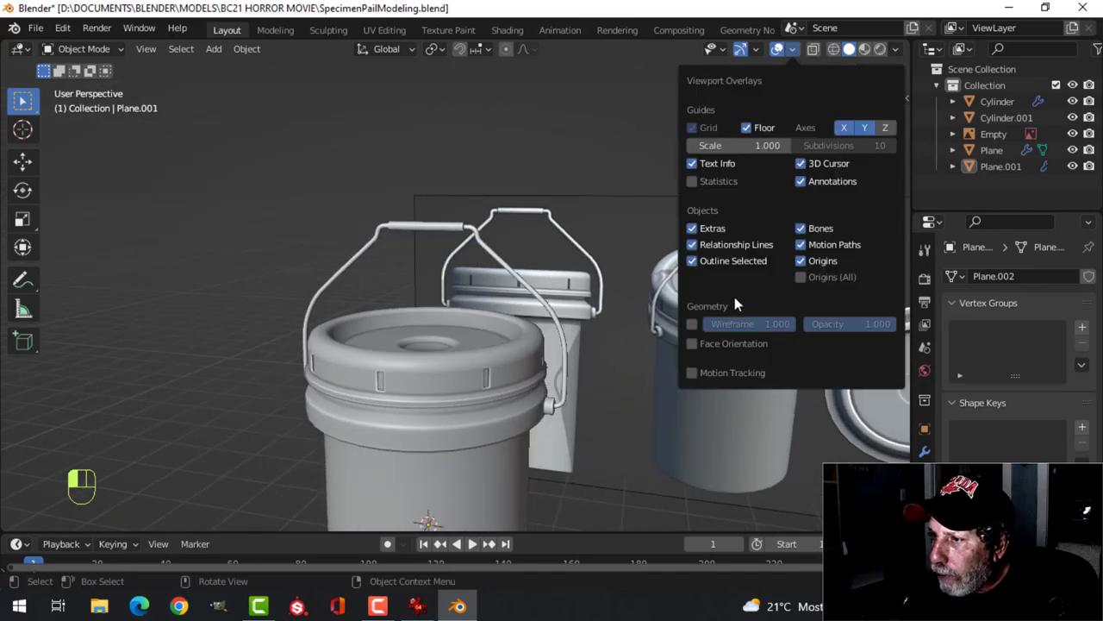
left_click(723, 343)
left_click(724, 343)
scroll(552, 253, "down", 3)
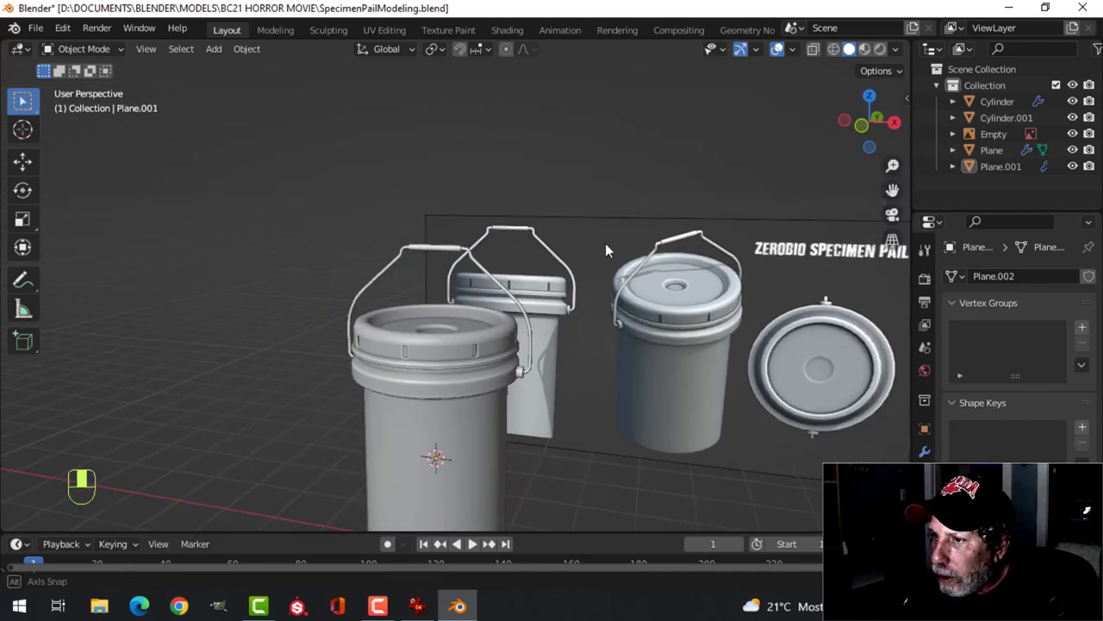
scroll(605, 243, "up", 1)
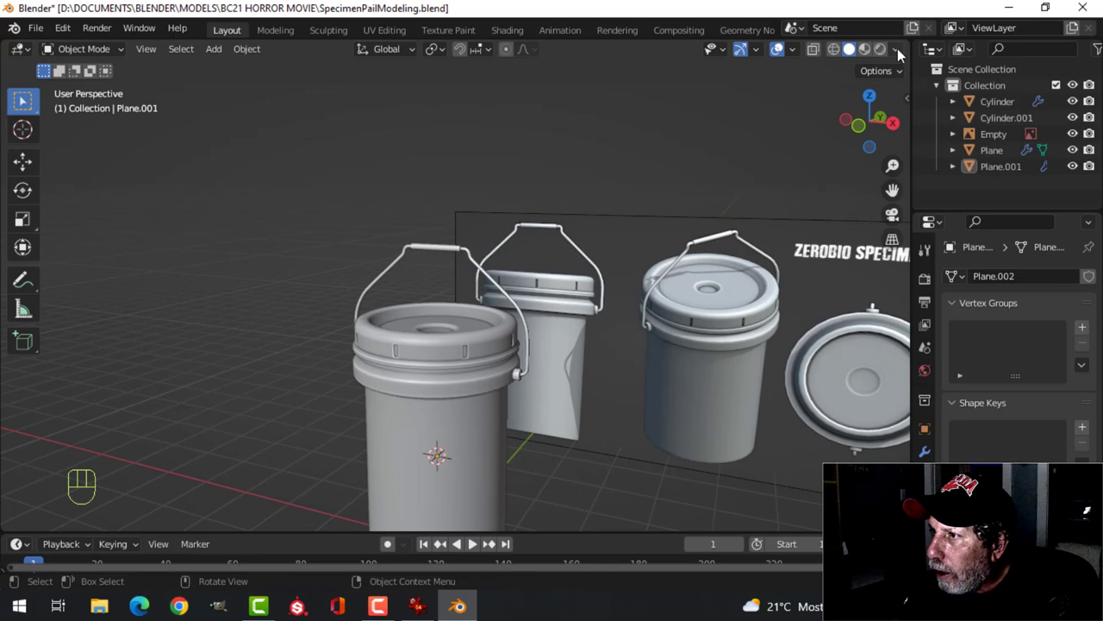
Hide the reference image and switch the viewport's studio lighting to a brighter, bluish preset
left_click(1072, 133)
left_click(895, 50)
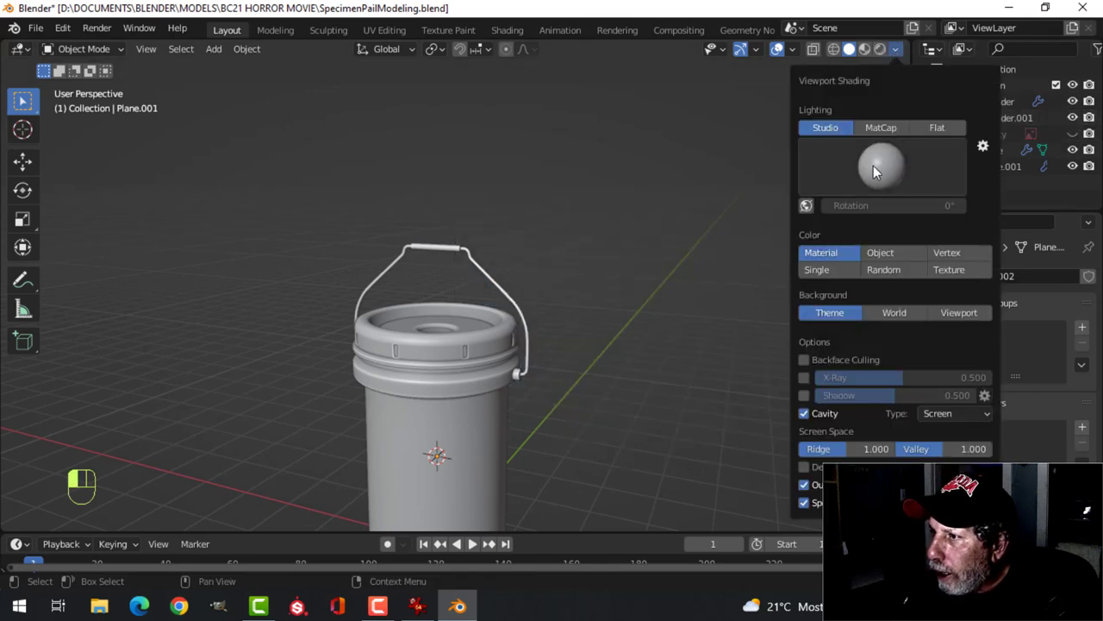
left_click(873, 166)
mouse_move(610, 340)
middle_mouse_down()
mouse_move(586, 228)
mouse_move(554, 247)
mouse_move(576, 244)
middle_mouse_up()
Turn on viewport shadows and save the pail file
left_click(897, 50)
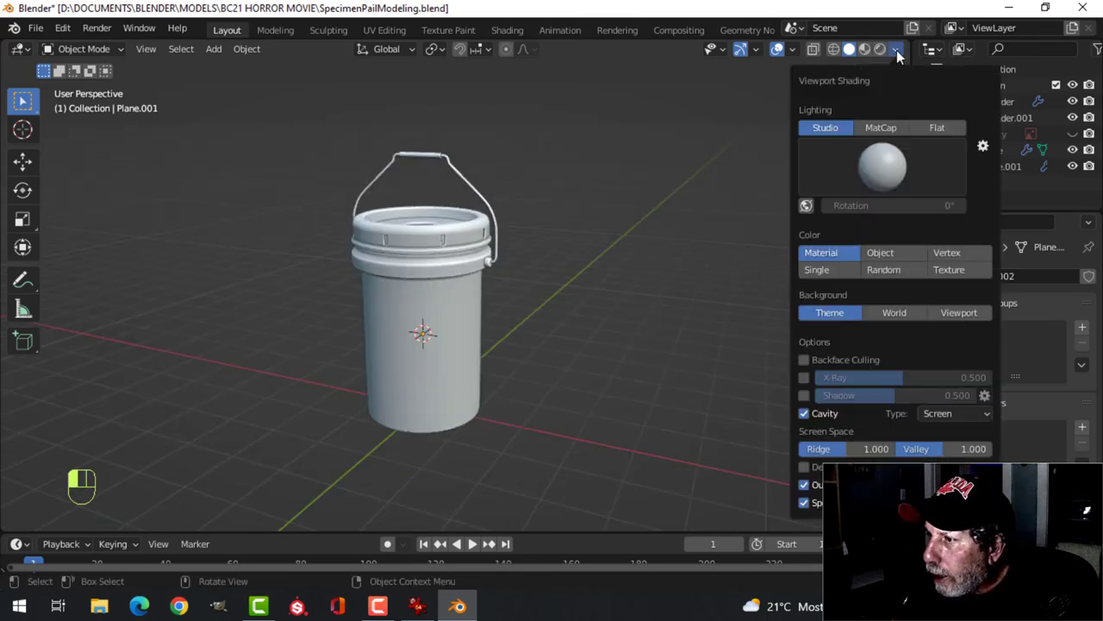
left_click(803, 395)
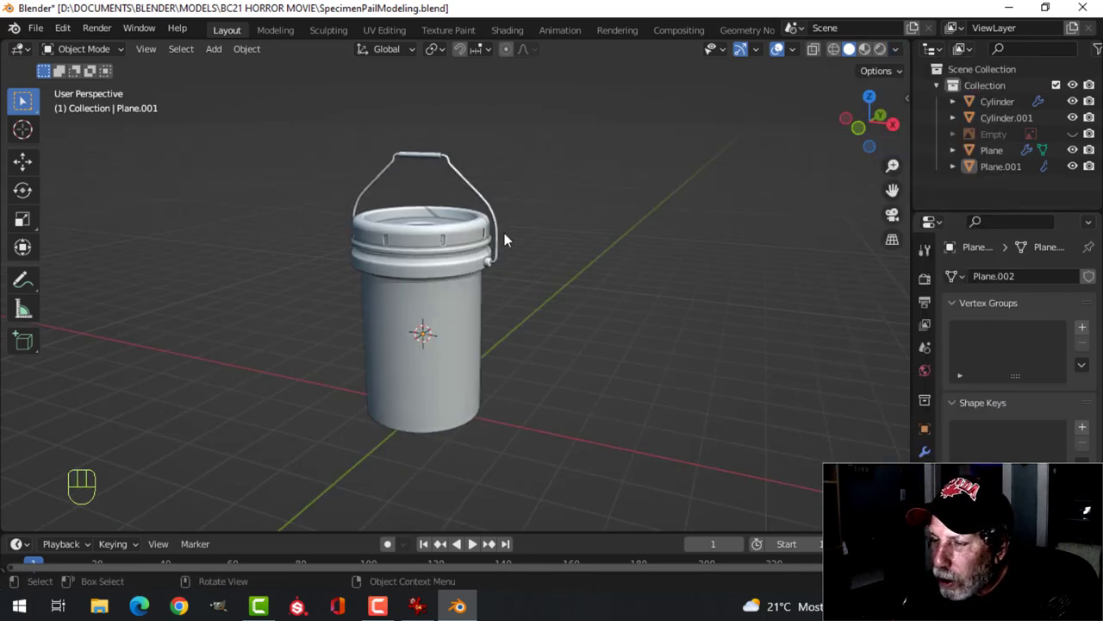
mouse_move(505, 233)
middle_mouse_down()
mouse_move(524, 218)
mouse_move(576, 225)
middle_mouse_up()
key("ctrl+s")
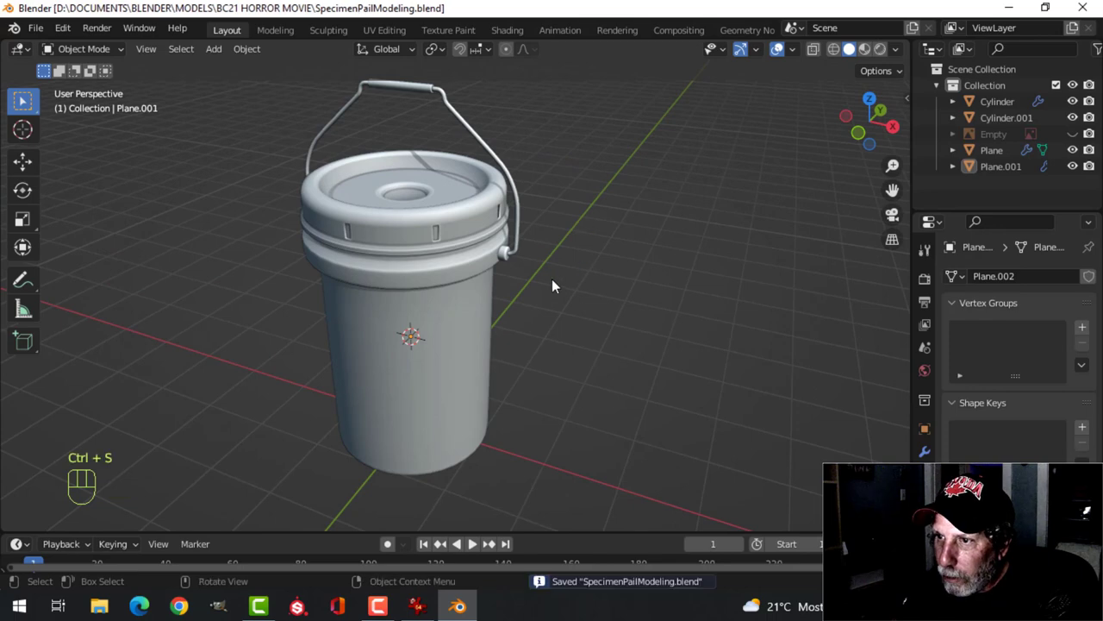
Hide the viewport gizmos and overlays to examine the finished pail, and show them again
mouse_move(552, 279)
middle_mouse_down("shift")
mouse_move(574, 293)
mouse_move(598, 170)
mouse_move(543, 277)
mouse_move(406, 305)
mouse_move(310, 281)
mouse_move(461, 334)
mouse_move(558, 285)
mouse_move(569, 298)
mouse_move(526, 308)
mouse_move(541, 295)
middle_mouse_up("shift")
left_click(740, 49)
left_click(777, 50)
scroll(542, 294, "up", 2)
scroll(595, 263, "down", 2)
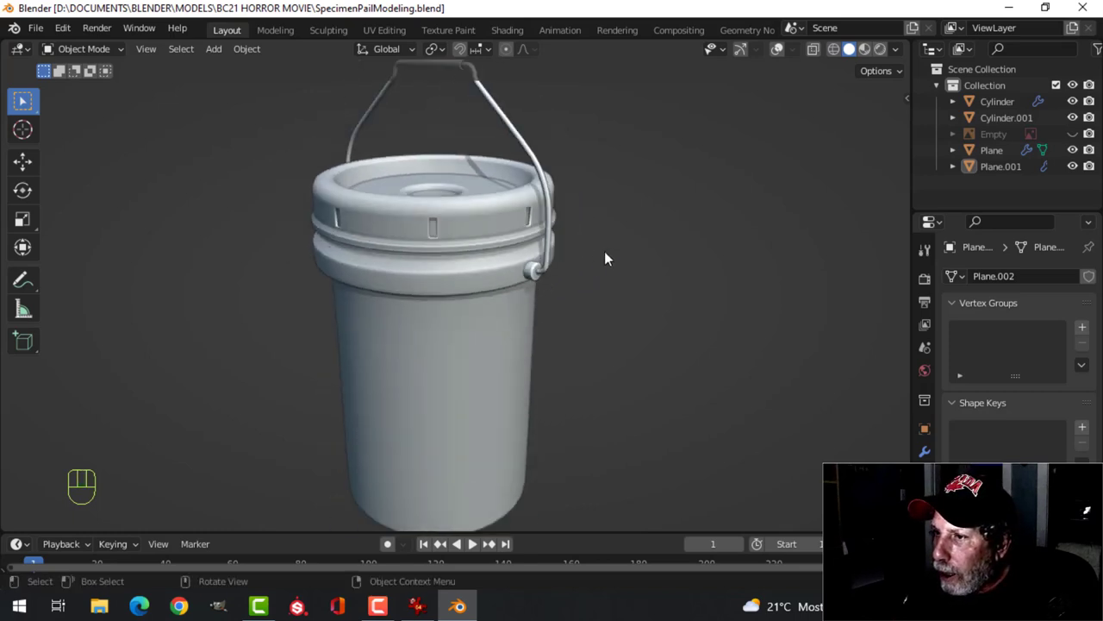
middle_click_drag(606, 256, 621, 276)
left_click(740, 49)
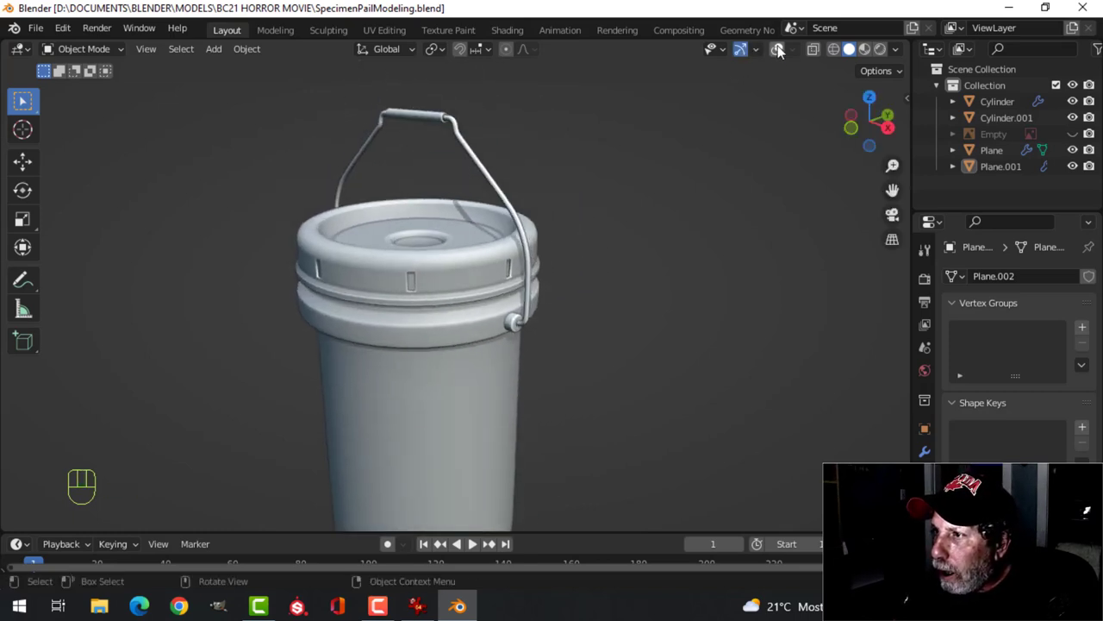
left_click(776, 50)
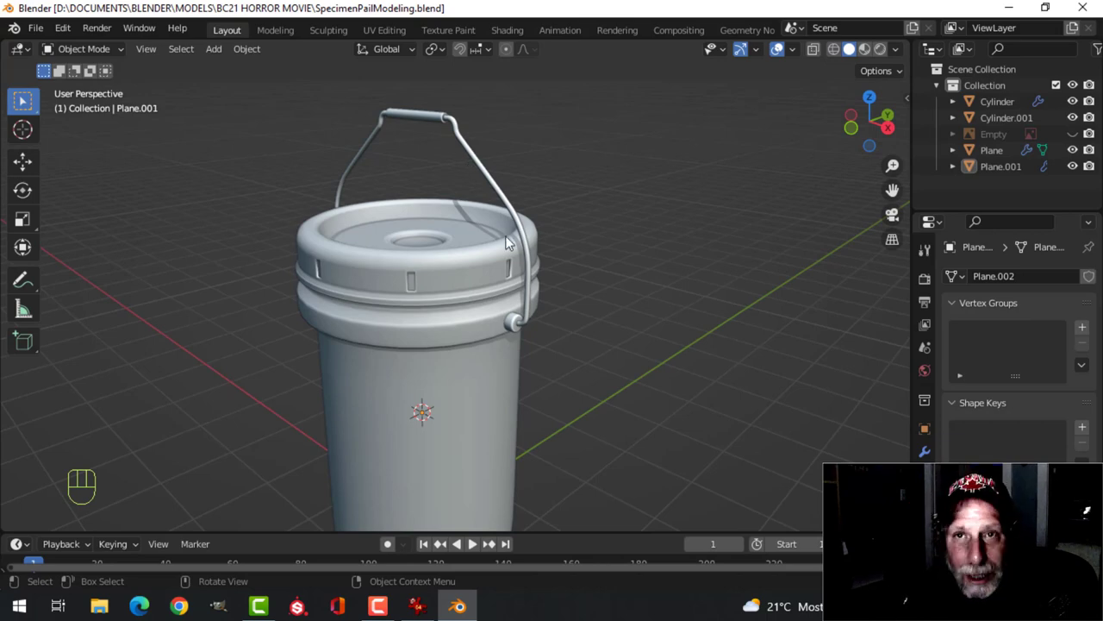
Apply the Mirror modifier on the handle's mounting pegs
middle_click_drag(511, 245, 856, 428)
scroll(522, 254, "up", 2)
left_click(541, 261)
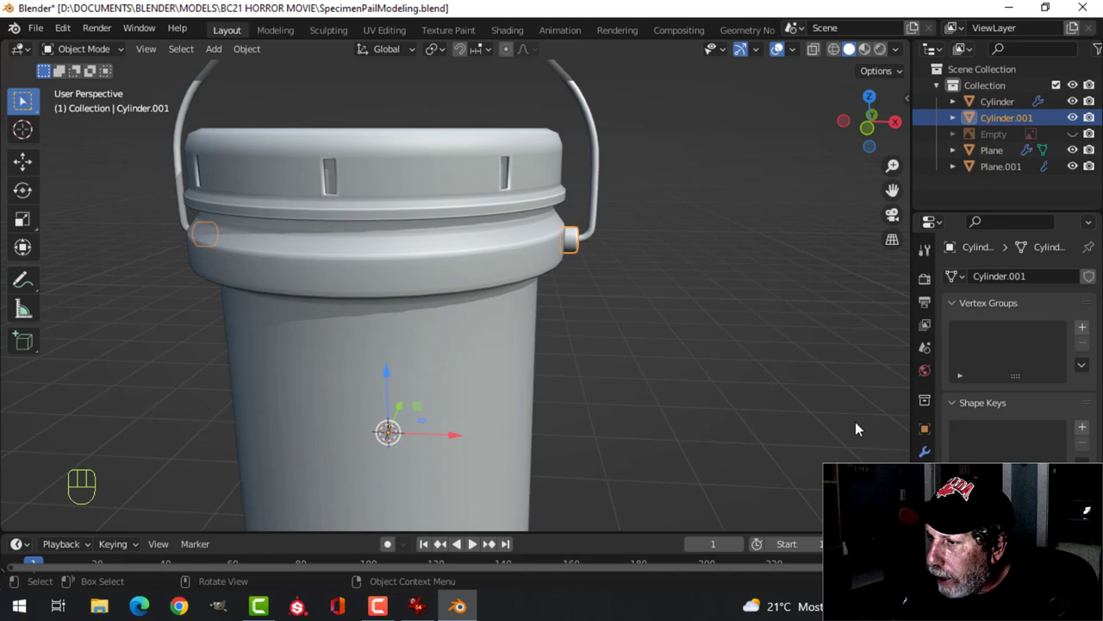
left_click(925, 453)
left_click(1049, 303)
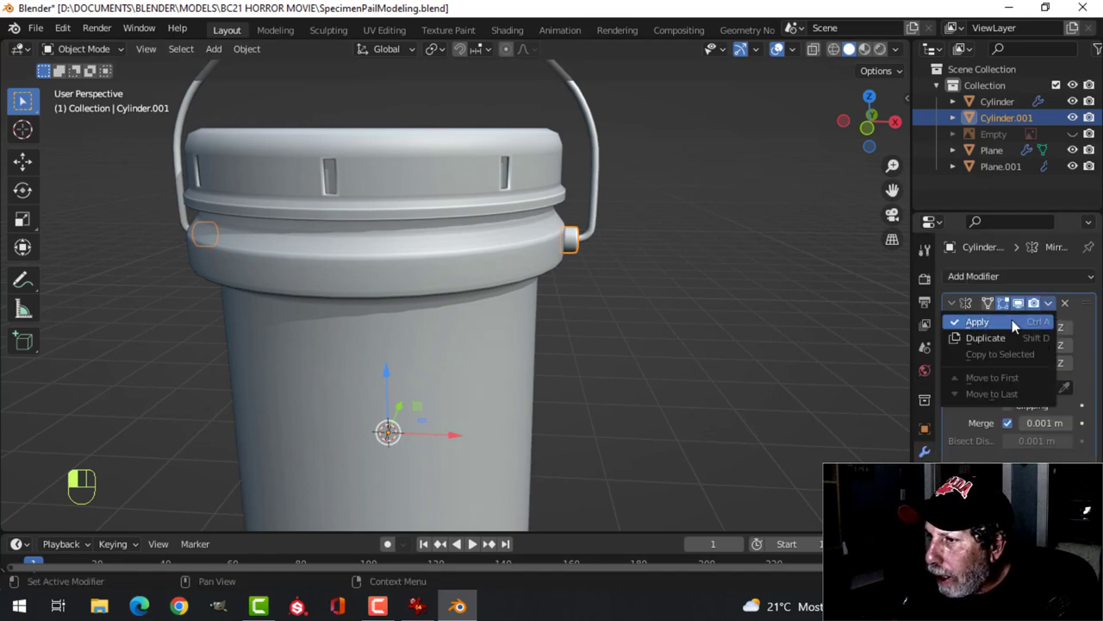
left_click(978, 321)
Snap the 3D cursor to the centre of both mounting pegs' geometry and deselect everything
middle_click_drag(537, 313, 560, 329)
key("Tab")
key("a")
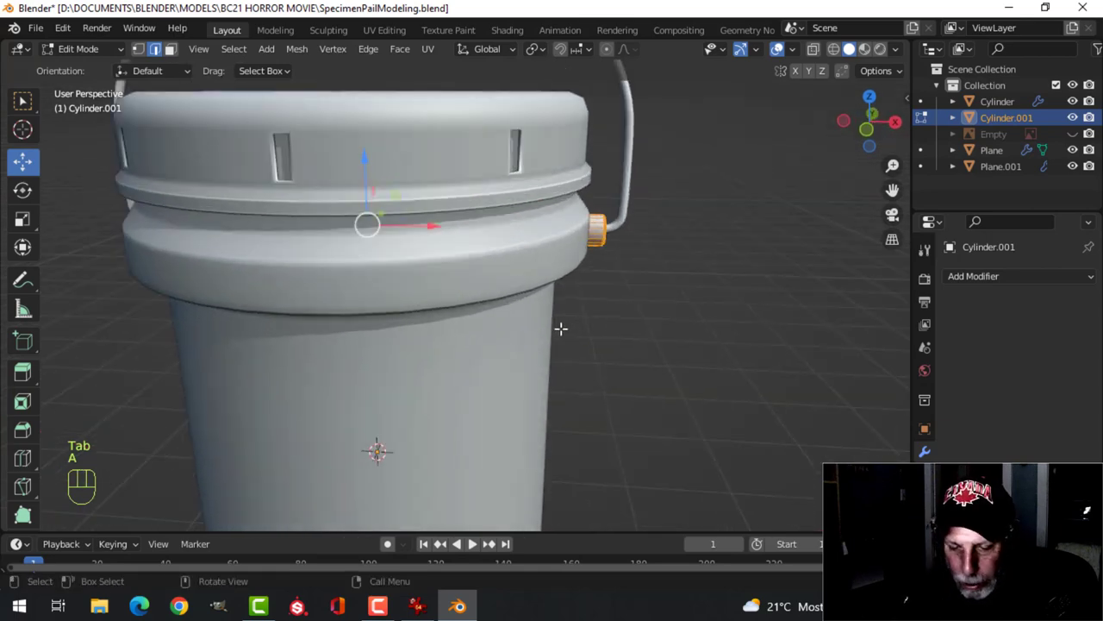
key("shift+s")
key("shift+s")
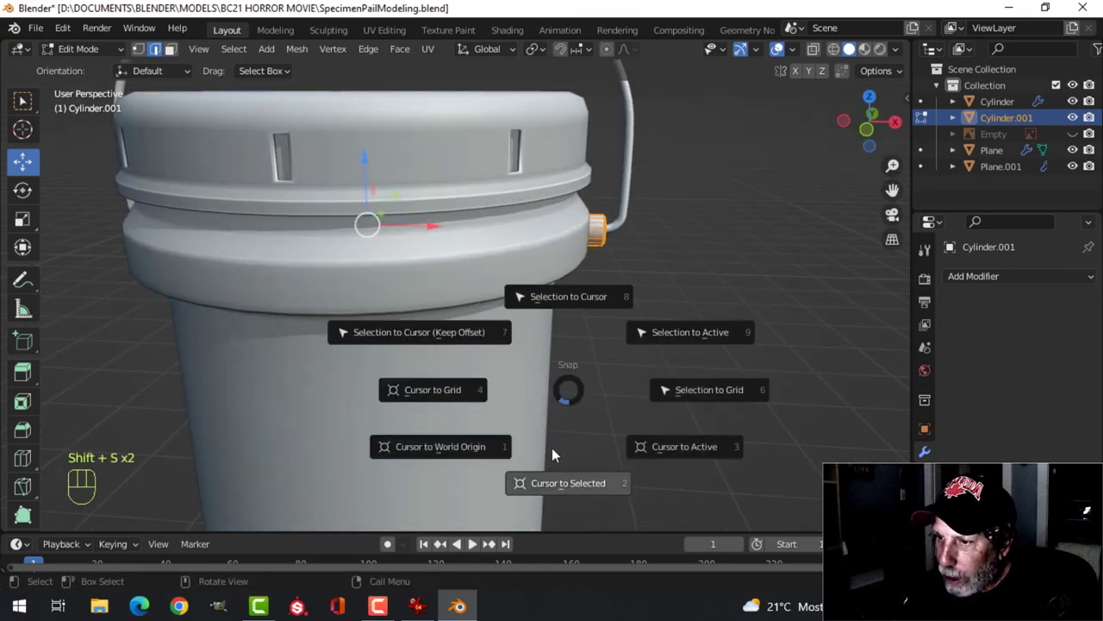
left_click(556, 478)
key("Tab")
middle_click_drag(611, 330, 557, 331)
key("alt+a")
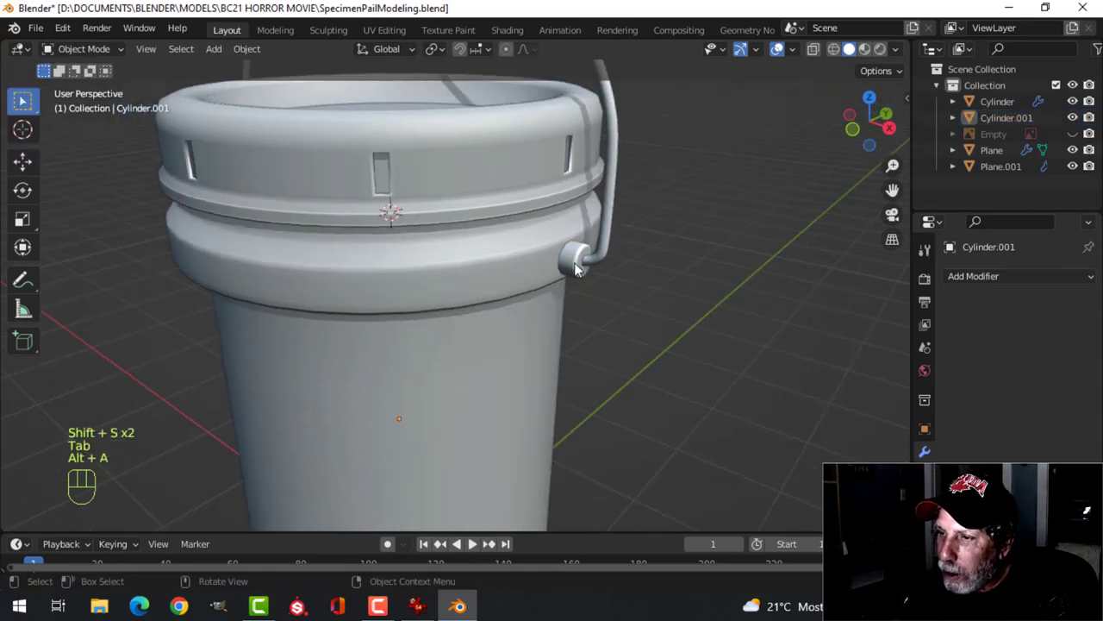
Set the pivot point to 3D Cursor and swing the wire handle down by about -141° in the right view
scroll(642, 274, "down", 4)
middle_click_drag(611, 308, 578, 360)
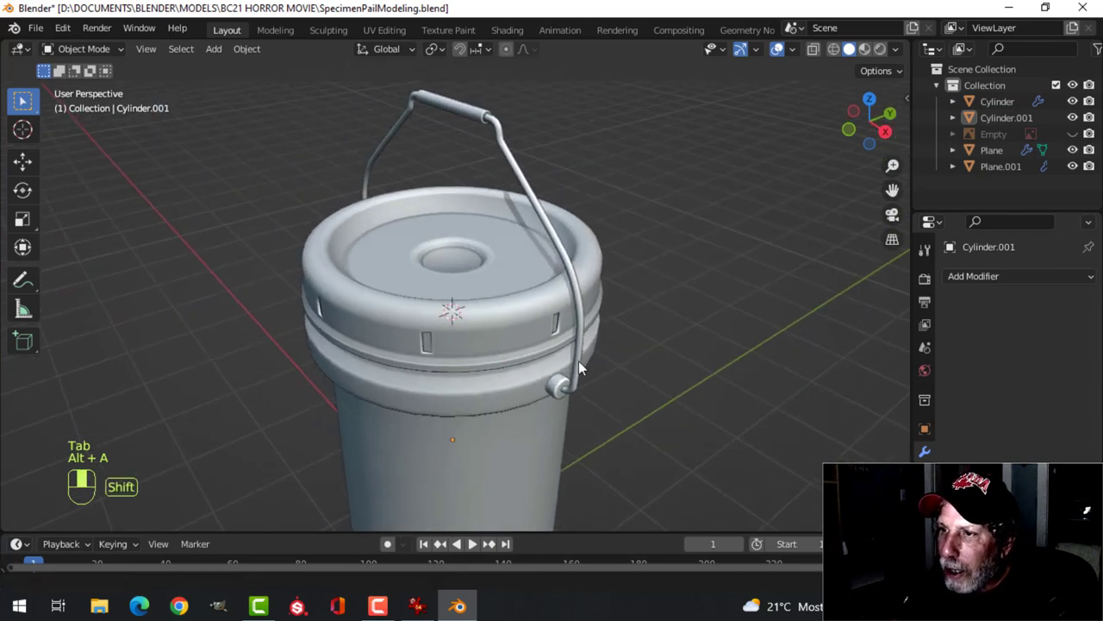
left_click(470, 119)
middle_click_drag(610, 274, 491, 170)
left_click(431, 49)
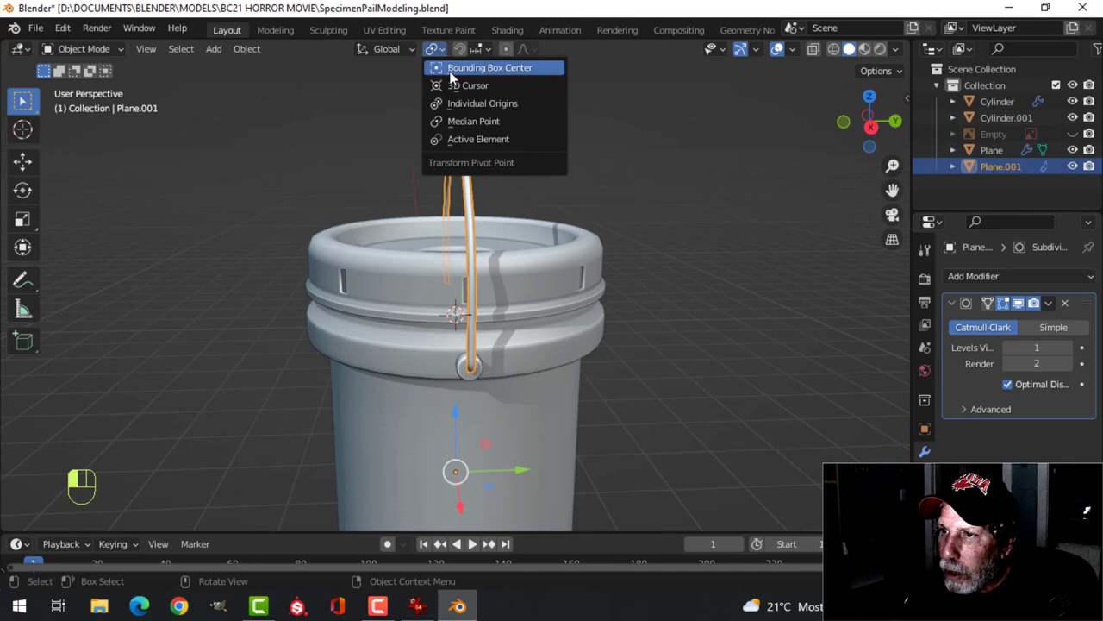
left_click(448, 84)
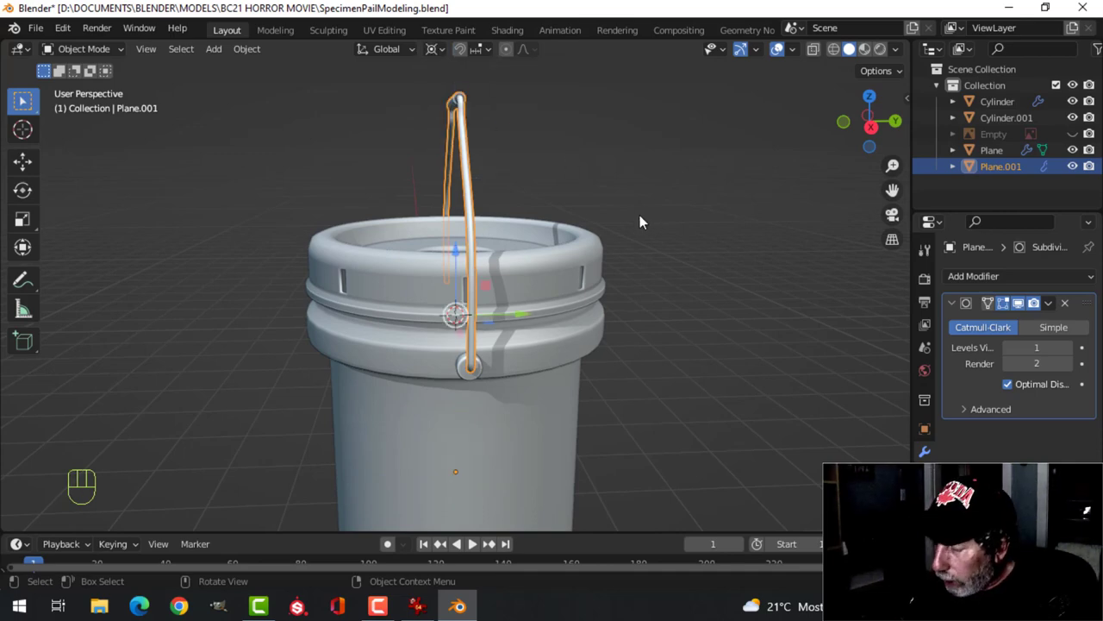
key("KP_3")
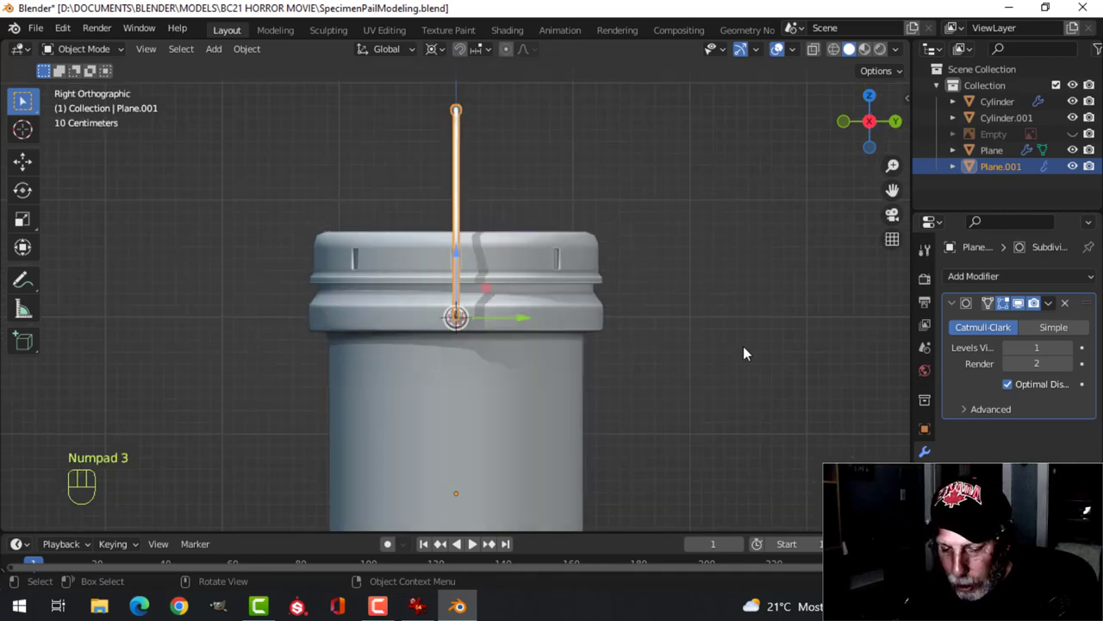
key("r")
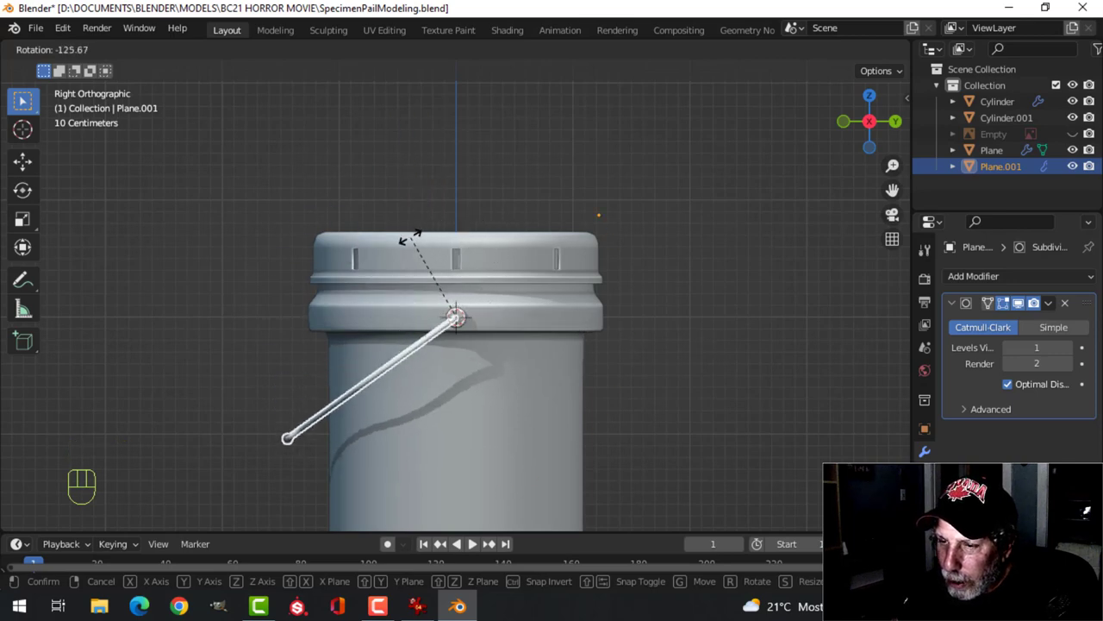
left_click(392, 260)
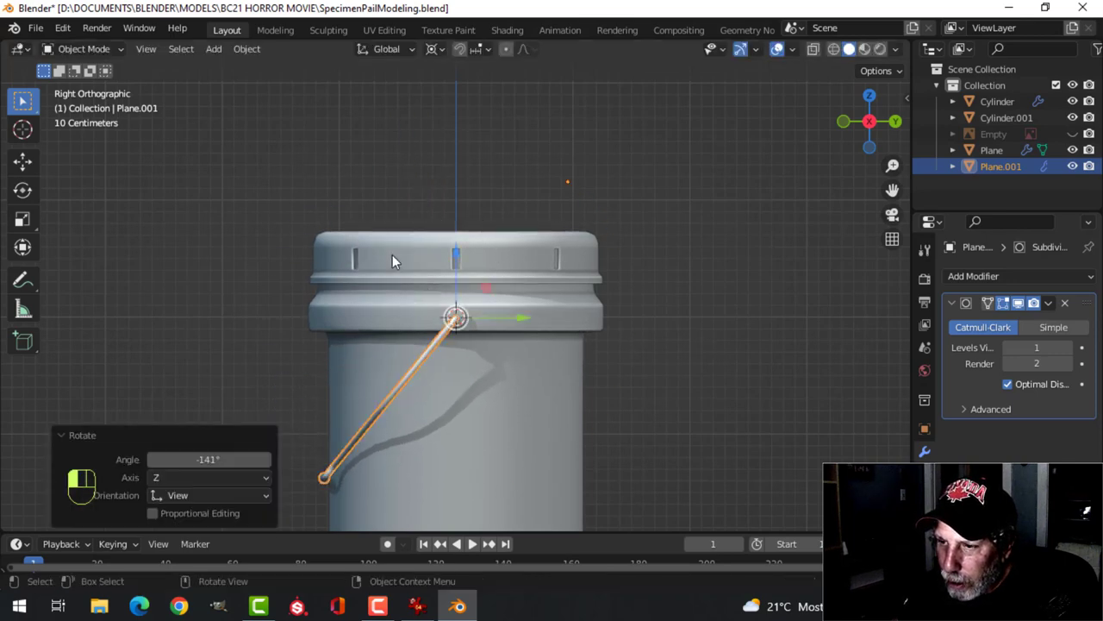
Deselect the handle and examine the pail with its lowered handle, hiding the viewport overlays and showing them again
scroll(506, 341, "down", 2)
key("alt+a")
middle_click_drag(506, 340, 594, 312)
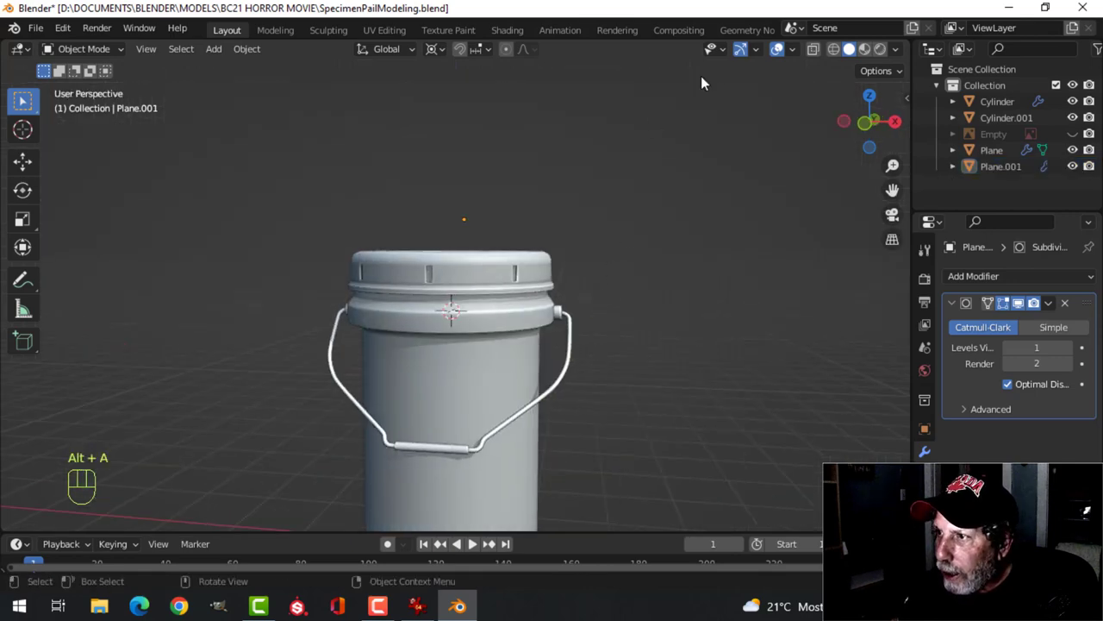
left_click(777, 50)
scroll(655, 293, "down", 3)
mouse_move(655, 293)
middle_mouse_down()
mouse_move(475, 313)
mouse_move(484, 242)
mouse_move(635, 288)
mouse_move(633, 303)
mouse_move(586, 307)
mouse_move(609, 287)
mouse_move(640, 306)
middle_mouse_up()
scroll(633, 304, "up", 1)
left_click(739, 49)
left_click(777, 49)
Move all visible pail objects into a new collection named PAIL
key("a")
key("m")
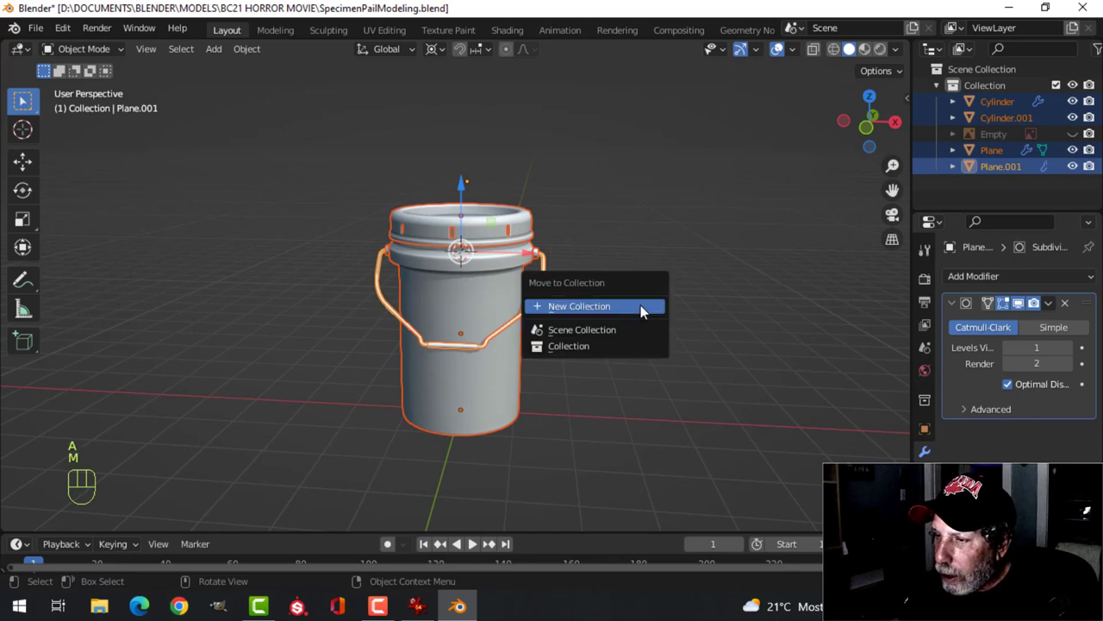
left_click(641, 306)
type("PAIL")
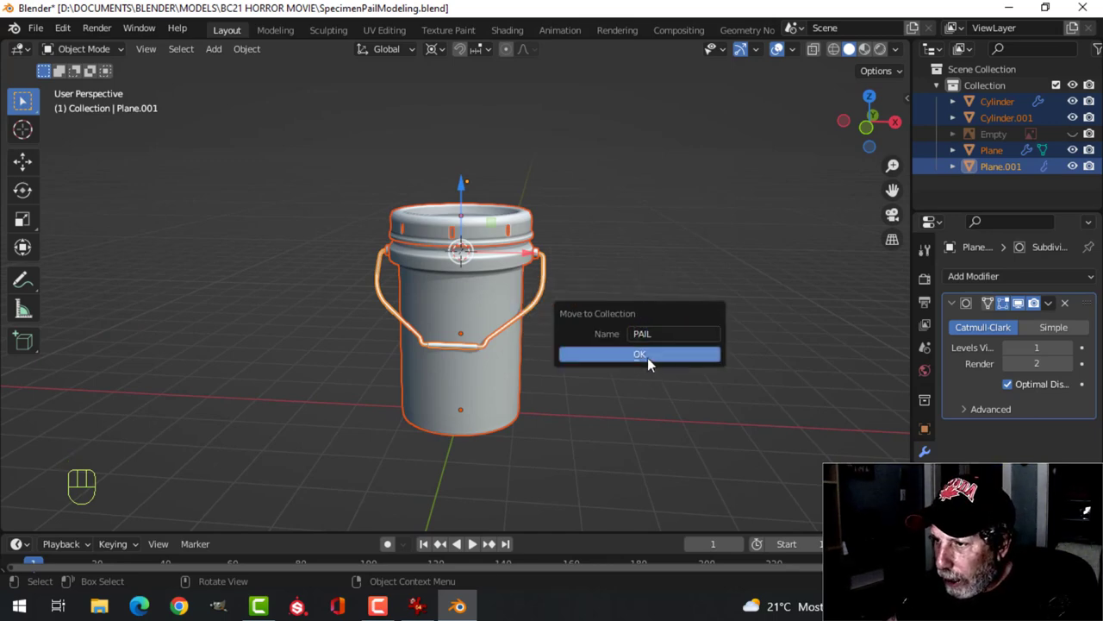
left_click(647, 354)
Switch to the front view and return the 3D cursor to the world origin
key("KP_1")
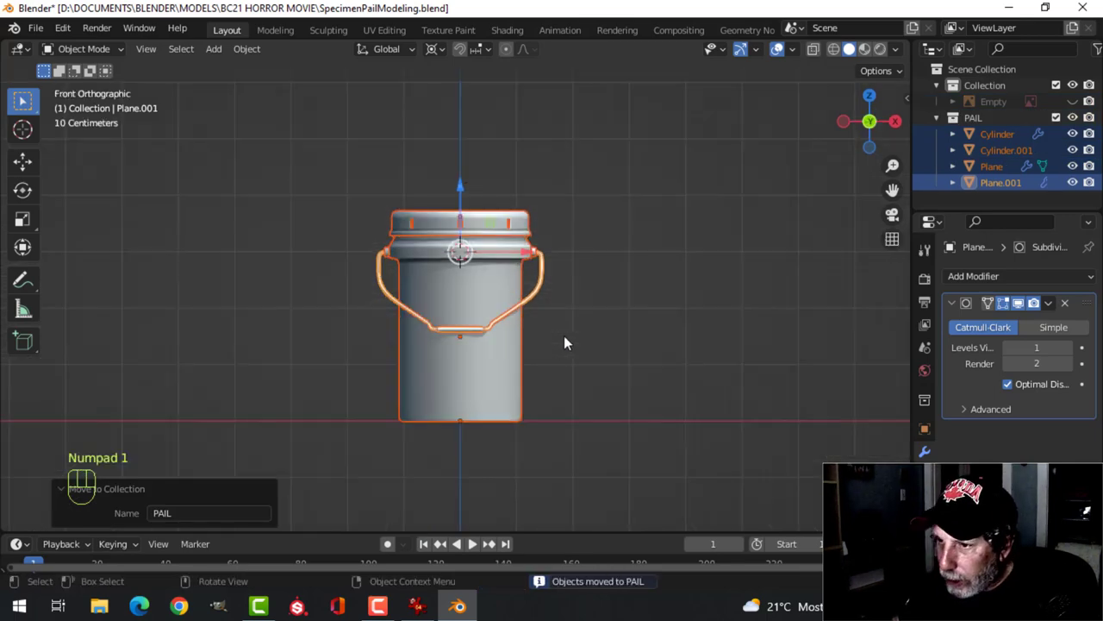
key("shift+c")
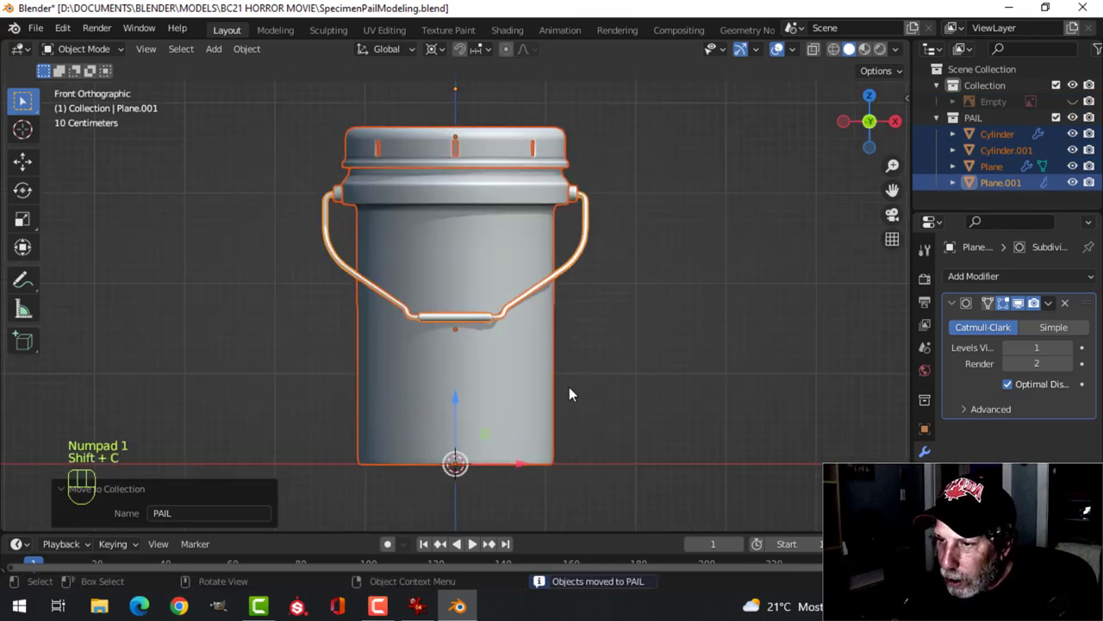
scroll(584, 372, "down", 2)
scroll(599, 341, "down", 1)
middle_click_drag(599, 341, 549, 330, "shift")
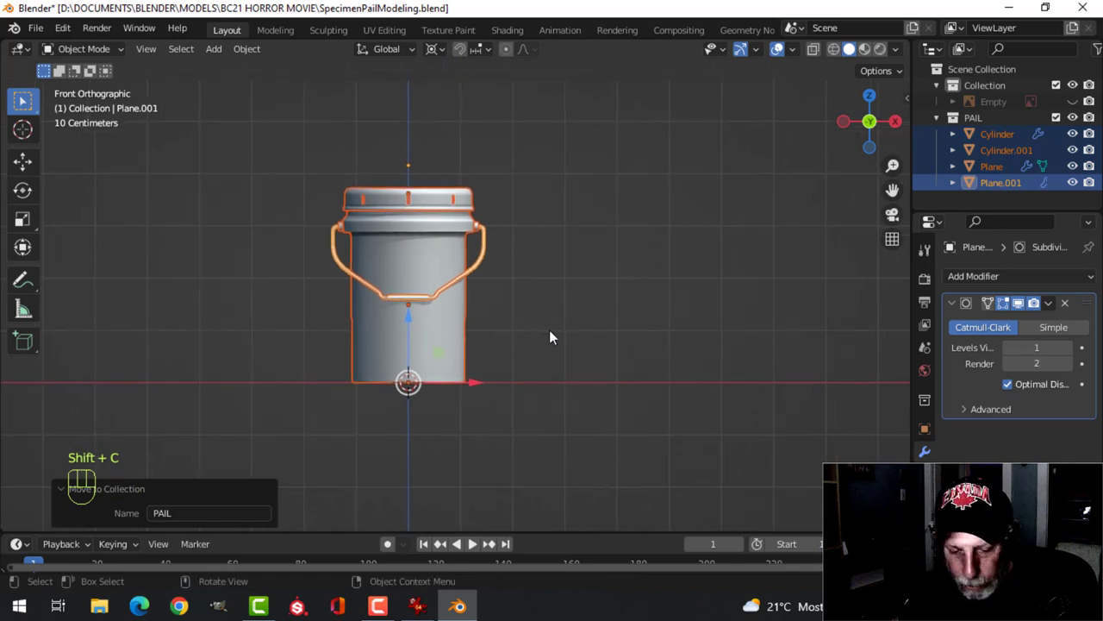
Add a collection instance of PAIL and move it about 4.26 m along X beside the original
key("shift+a")
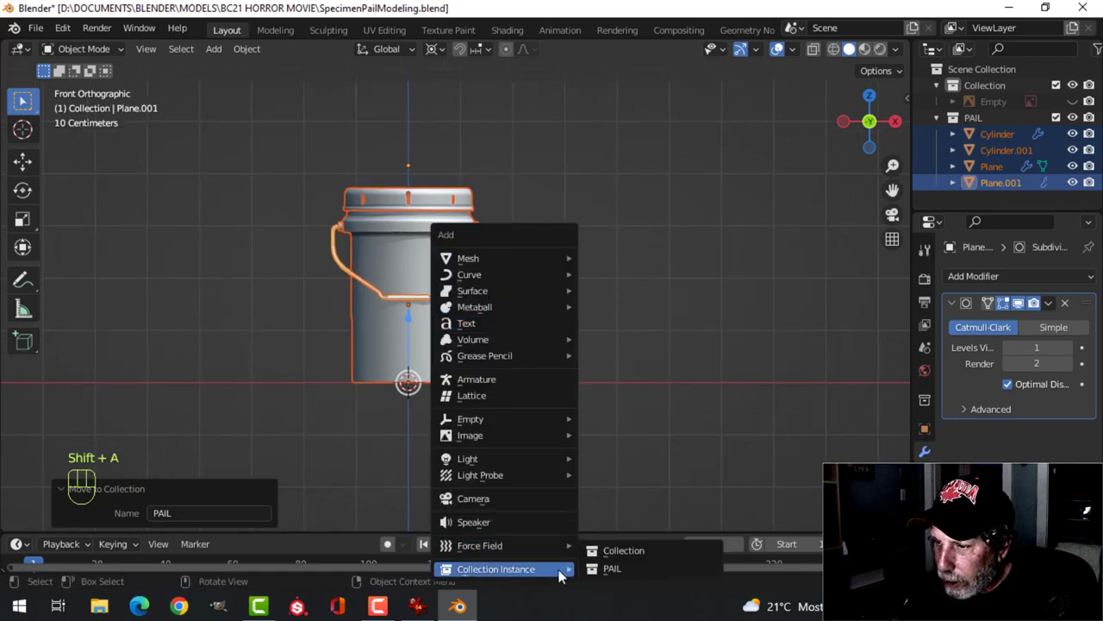
left_click(597, 570)
left_click_drag(469, 378, 700, 382)
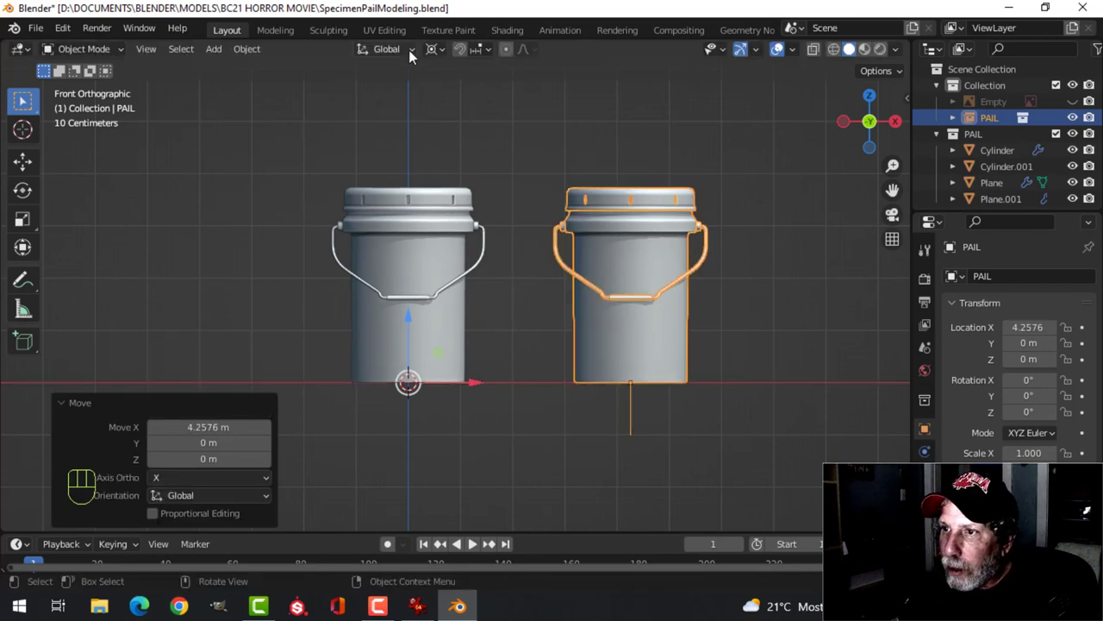
Set the pivot point to Median Point and rotate the PAIL instance about -40.7° around Z
left_click(434, 49)
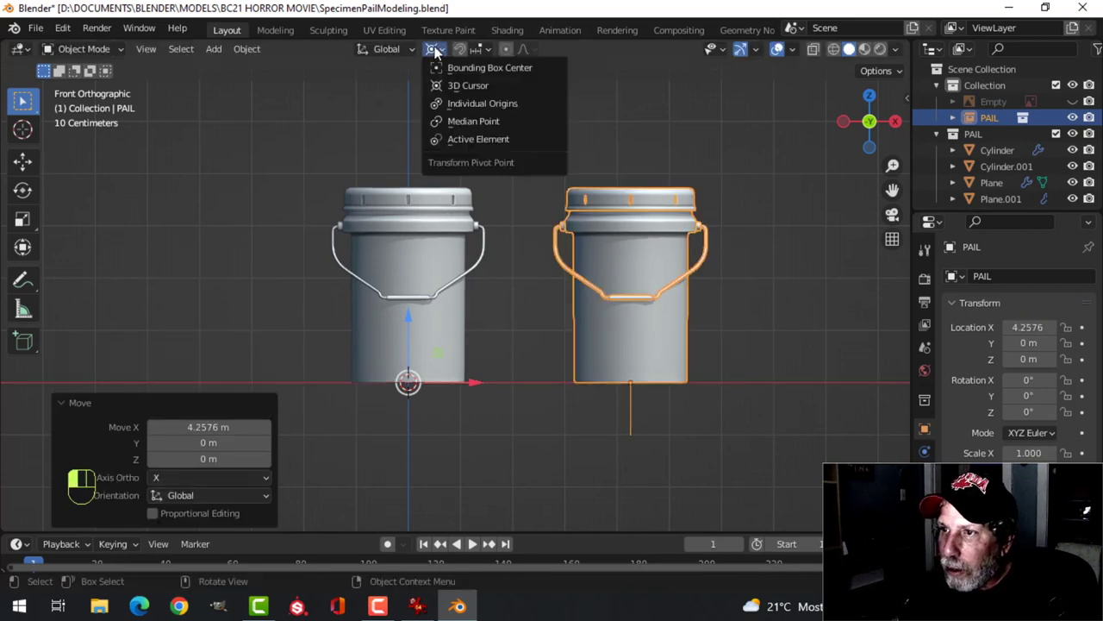
left_click(473, 121)
middle_click_drag(759, 318, 664, 303, "shift")
key("r")
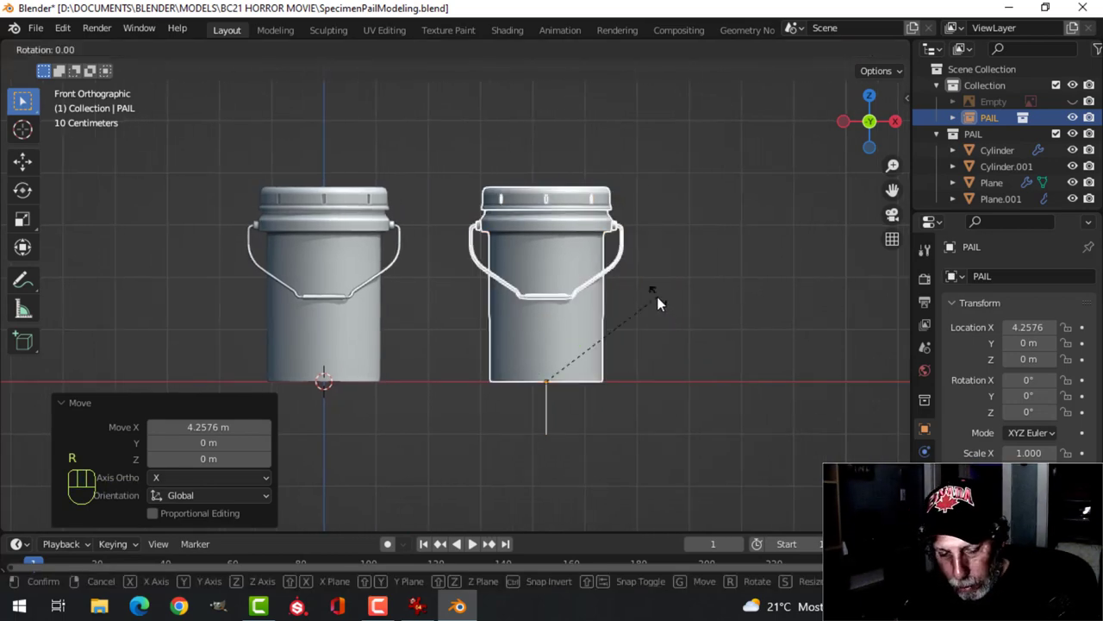
key("z")
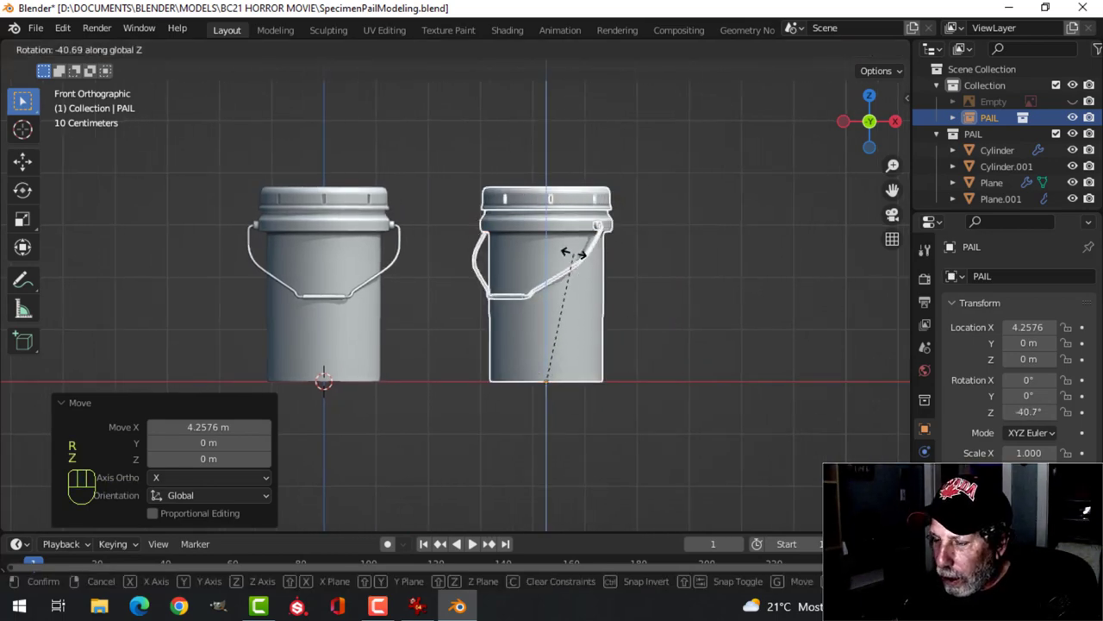
left_click(562, 246)
Duplicate the rotated pail instance and offset the copy about 3.76 m along X
scroll(636, 258, "down", 2)
middle_click_drag(635, 258, 554, 284, "shift")
key("shift+d")
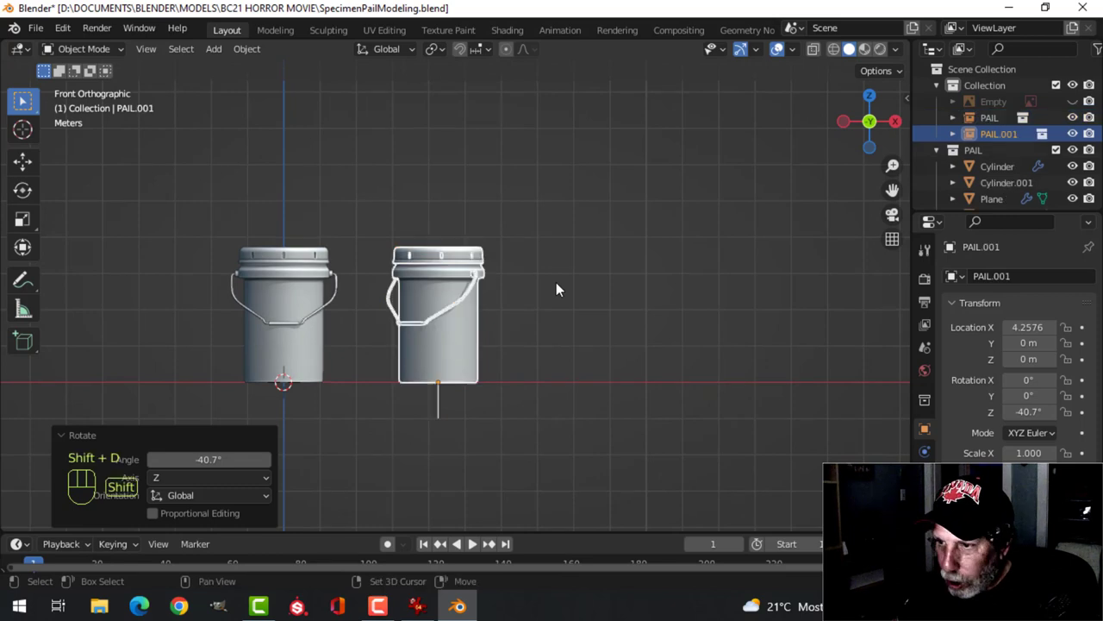
key("x")
left_click(652, 362)
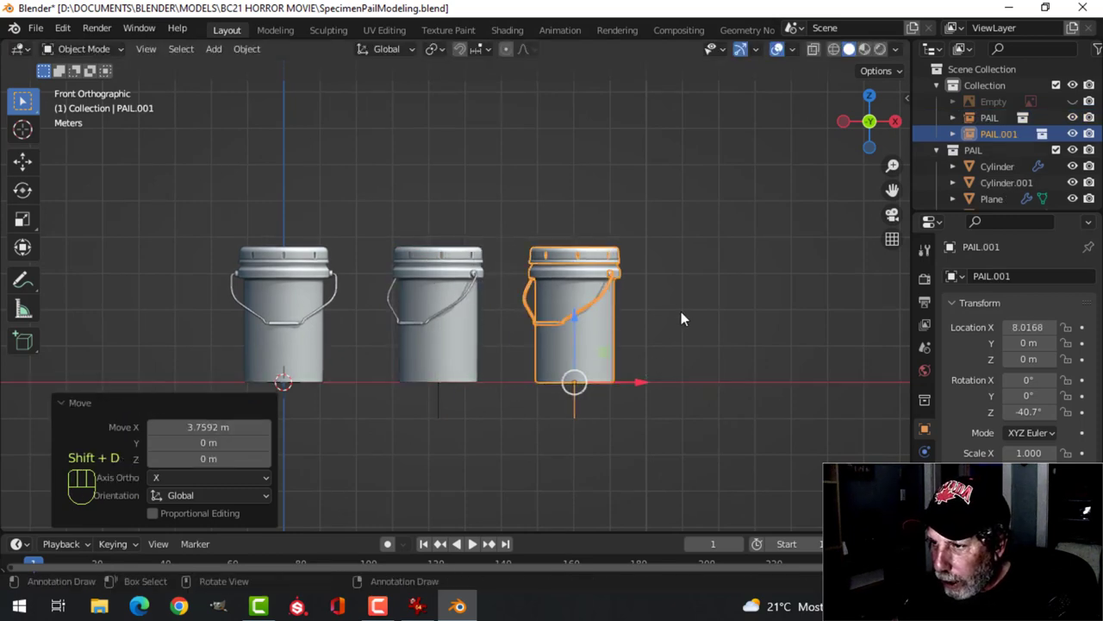
Tilt the duplicated pail about 34° around X and move it about -5.71 m in X and 4.48 m in Z, above the other two
key("r")
key("x")
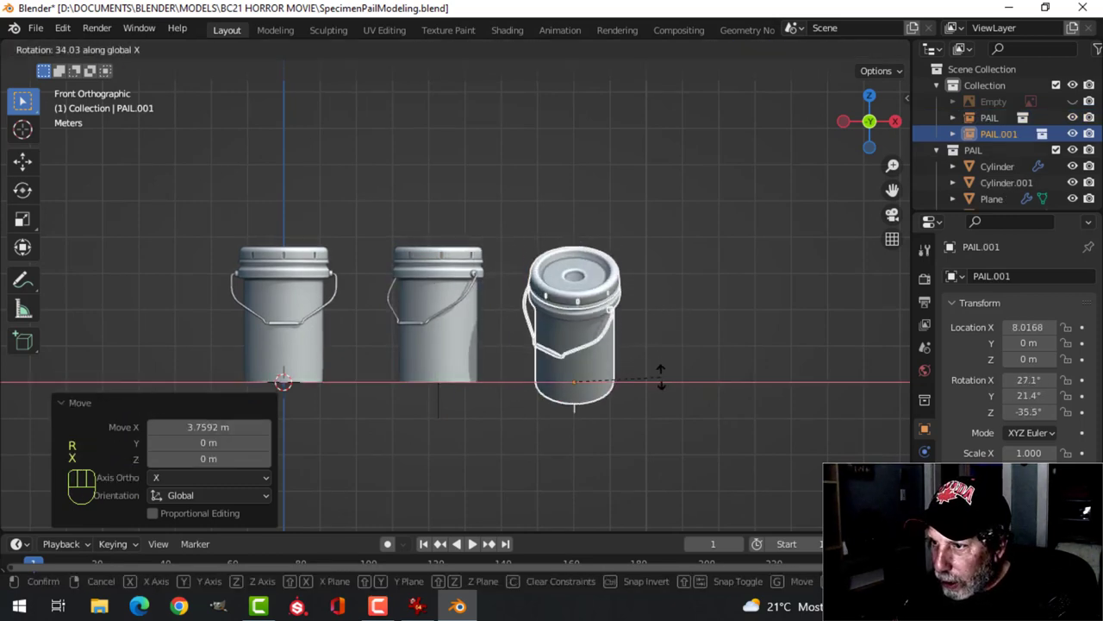
left_click(661, 383)
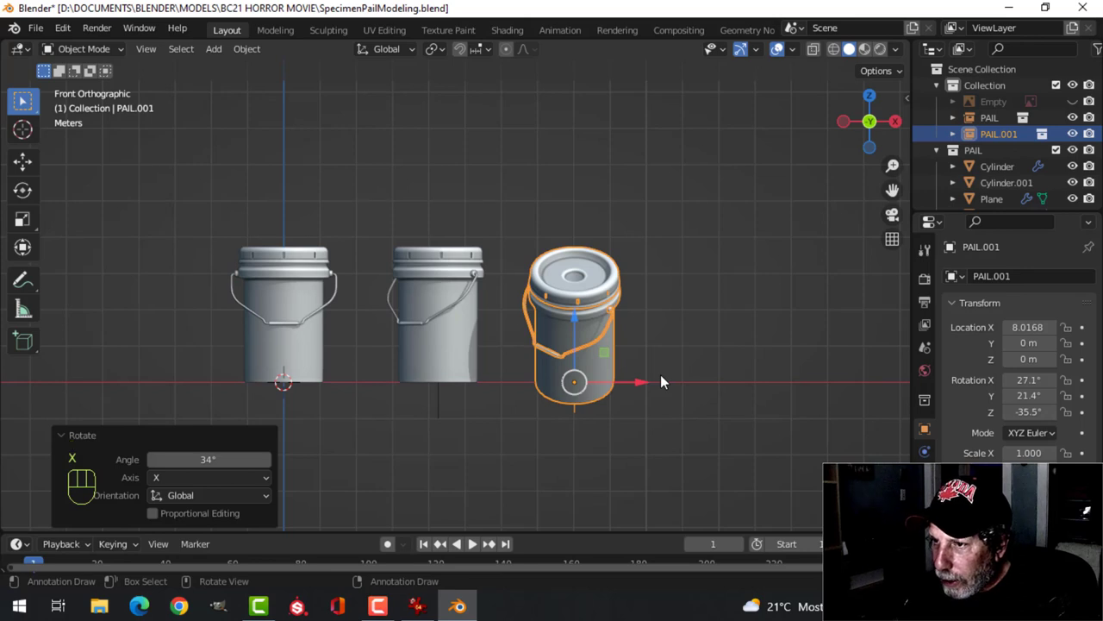
middle_click_drag(660, 374, 680, 394, "shift")
key("g")
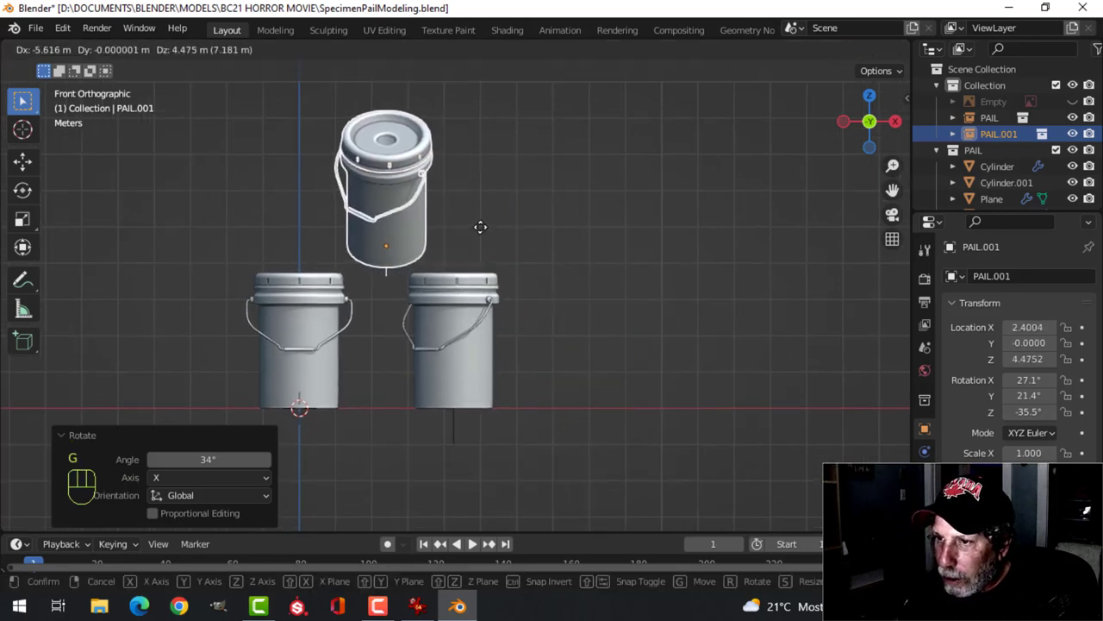
left_click(476, 227)
Deselect everything, frame the three pails in perspective and hide the viewport gizmos and overlays
middle_click_drag(492, 252, 544, 282)
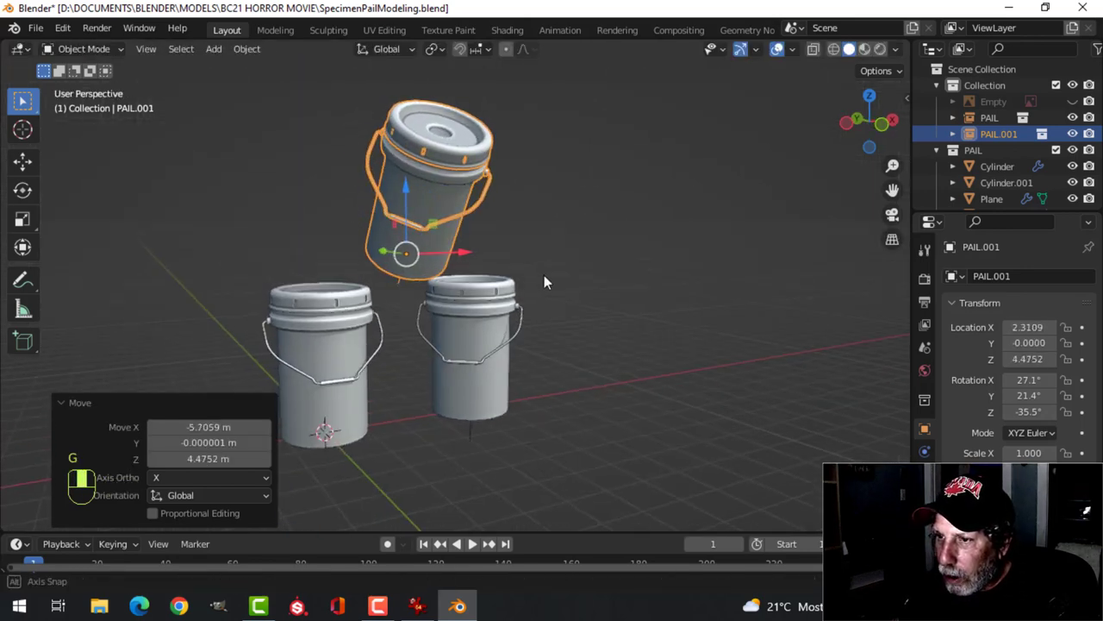
key("alt+a")
middle_click_drag(479, 310, 511, 331, "shift")
scroll(542, 320, "up", 3)
scroll(529, 306, "down", 4)
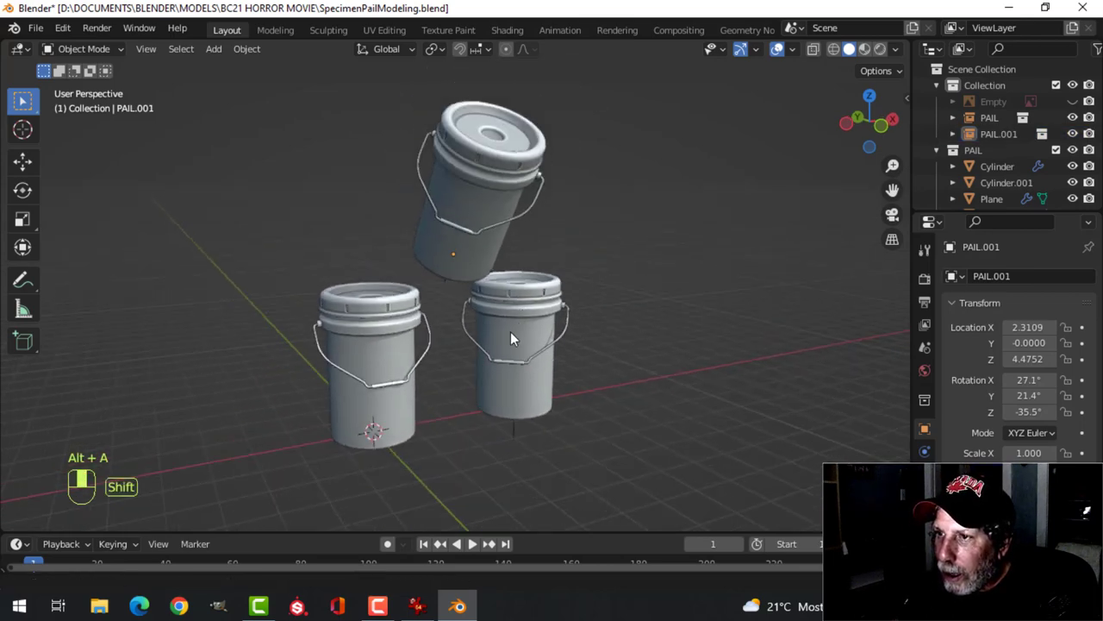
left_click(739, 50)
left_click(776, 48)
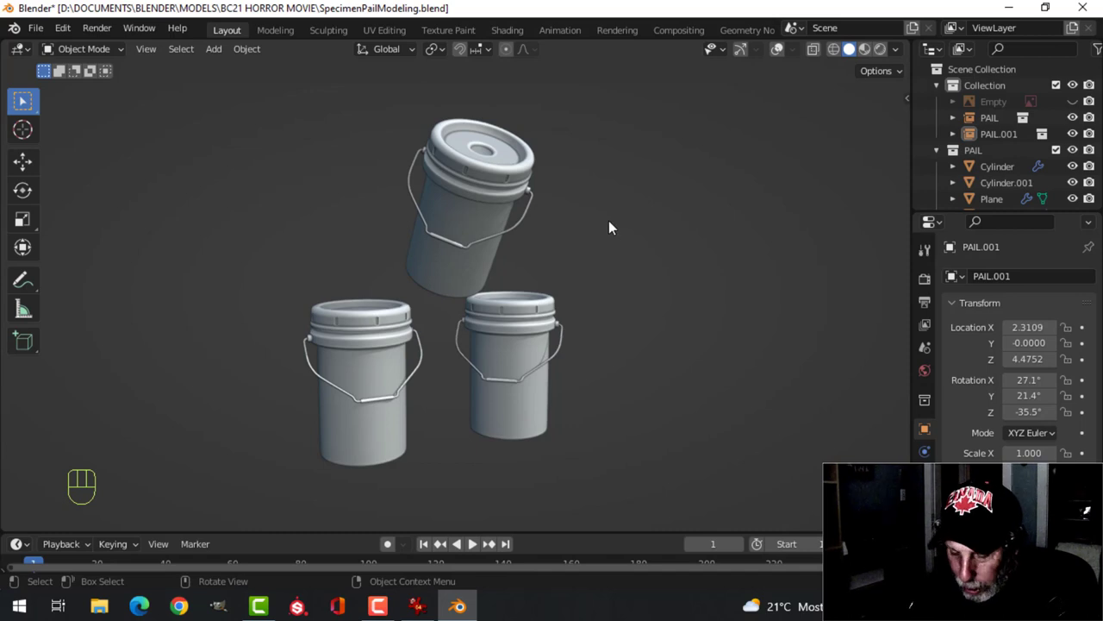
Maximize the viewport and examine the arrangement of three pails from several angles
key("ctrl+space")
scroll(715, 280, "up", 2)
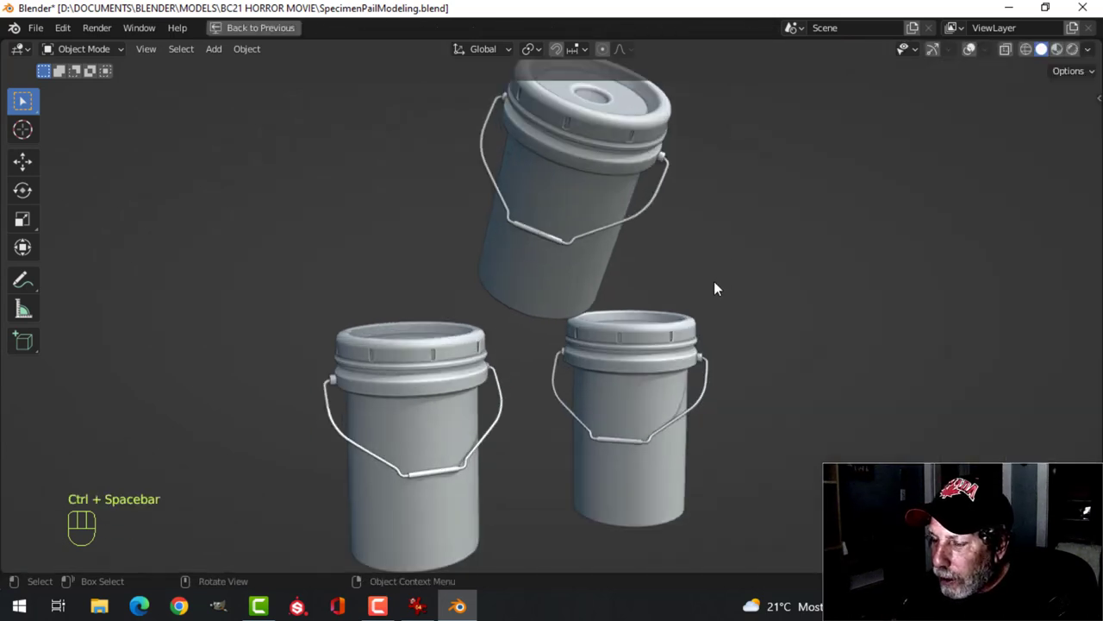
scroll(714, 289, "down", 3)
middle_click_drag(698, 308, 738, 315)
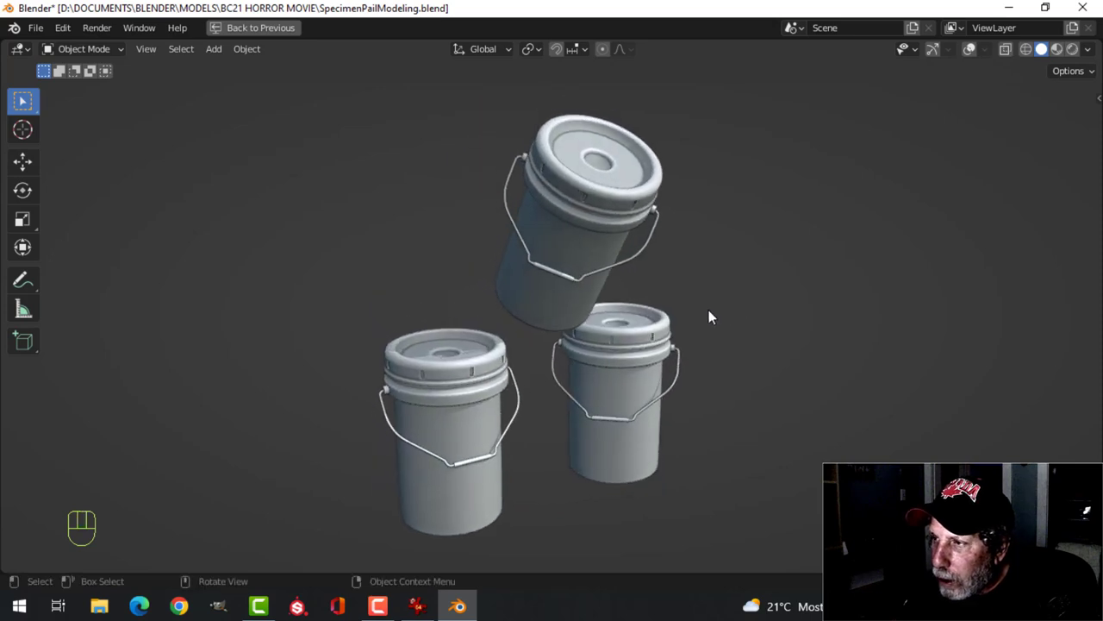
middle_click_drag(669, 319, 614, 297)
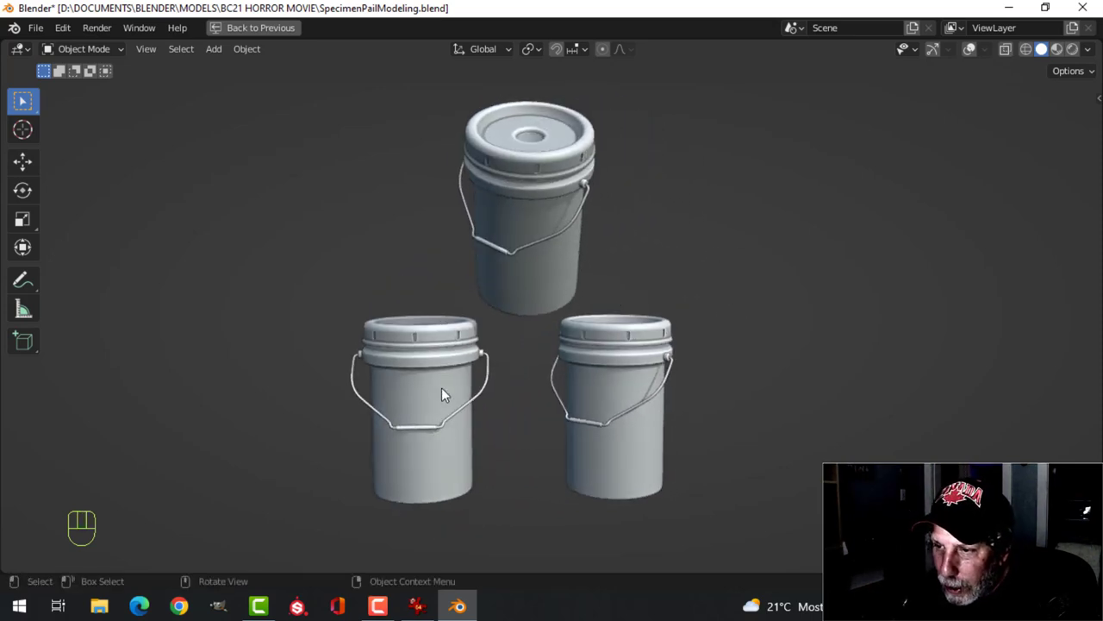
scroll(441, 394, "down", 1)
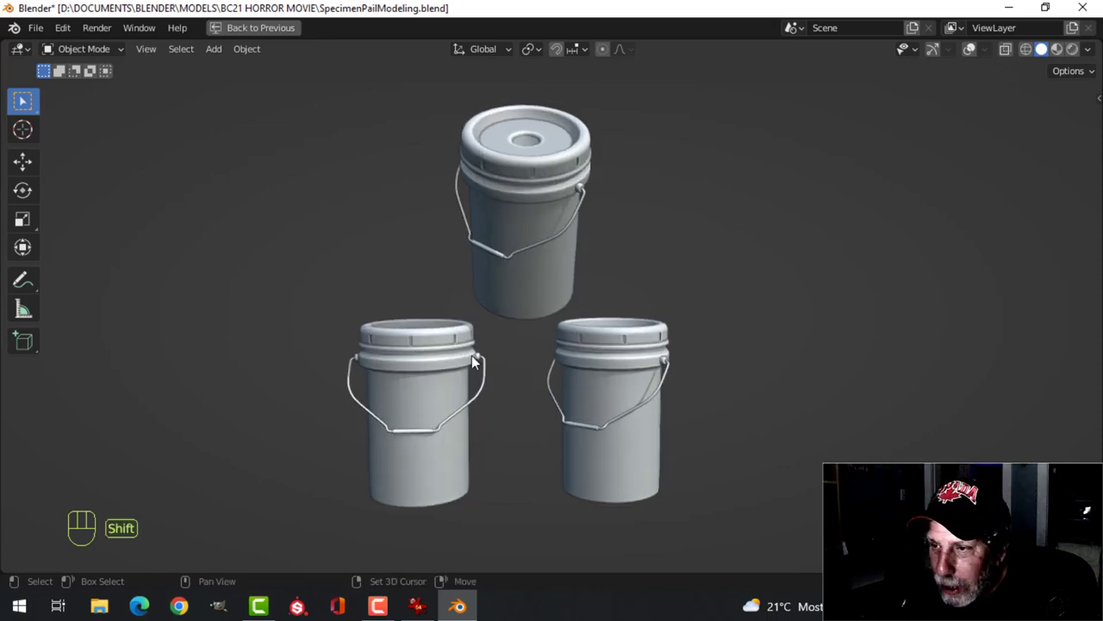
middle_click_drag(472, 355, 518, 394)
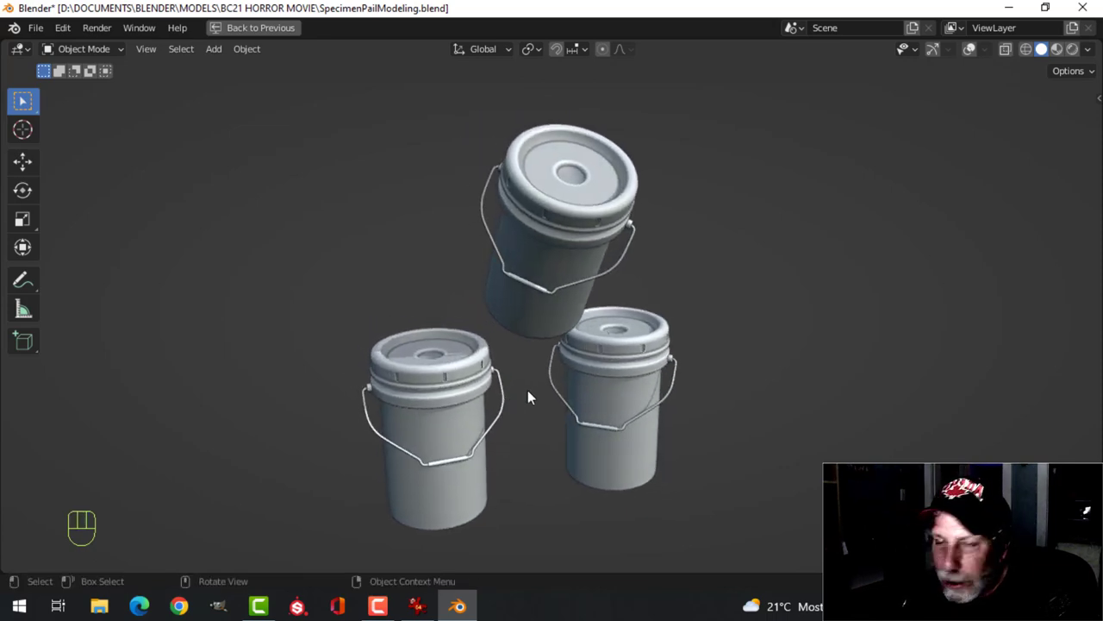